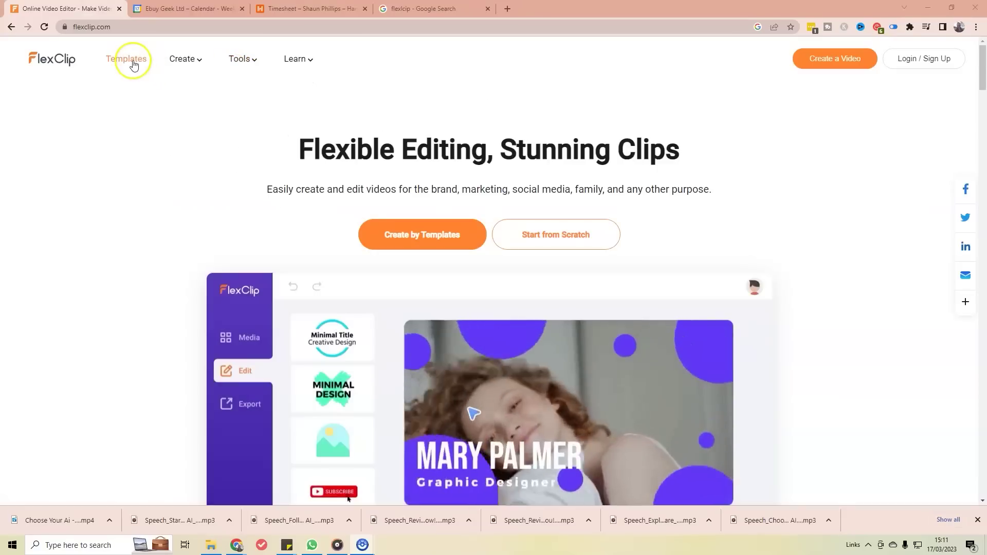
# Step: Open the video templates gallery and browse its Most Popular and Promo & Sales rows
pyautogui.click(133, 65)
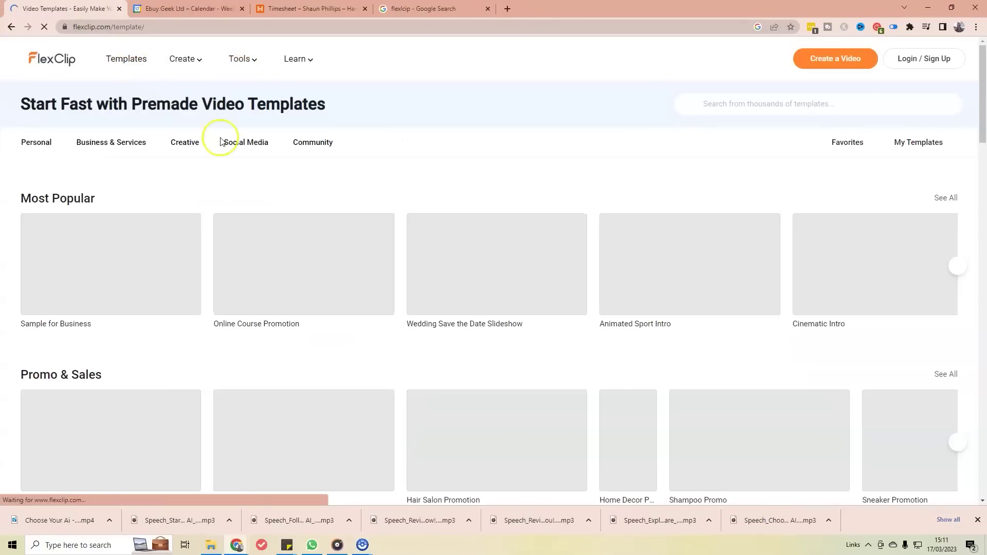
pyautogui.moveTo(233, 258)
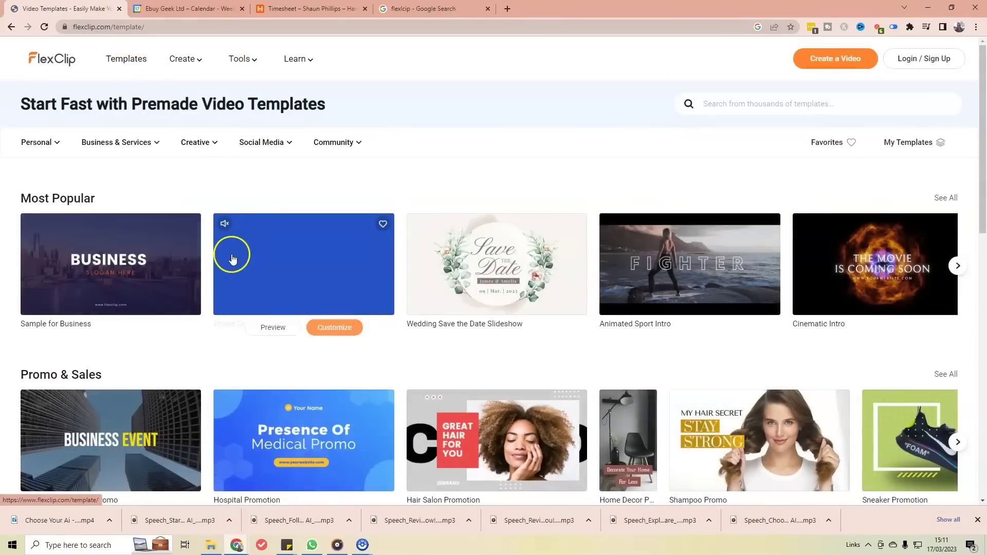
pyautogui.scroll(-4, 848, 319)
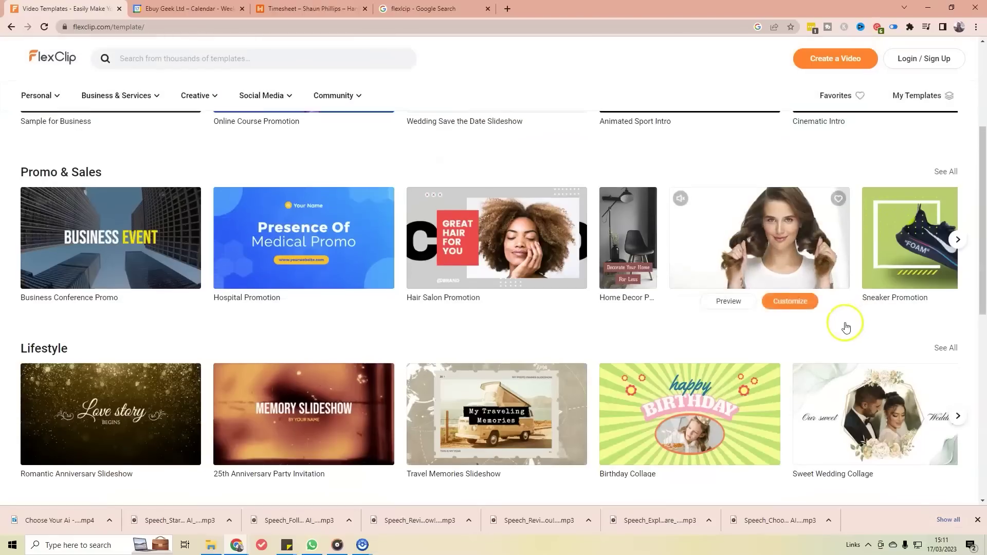
pyautogui.scroll(4, 845, 327)
pyautogui.moveTo(742, 249)
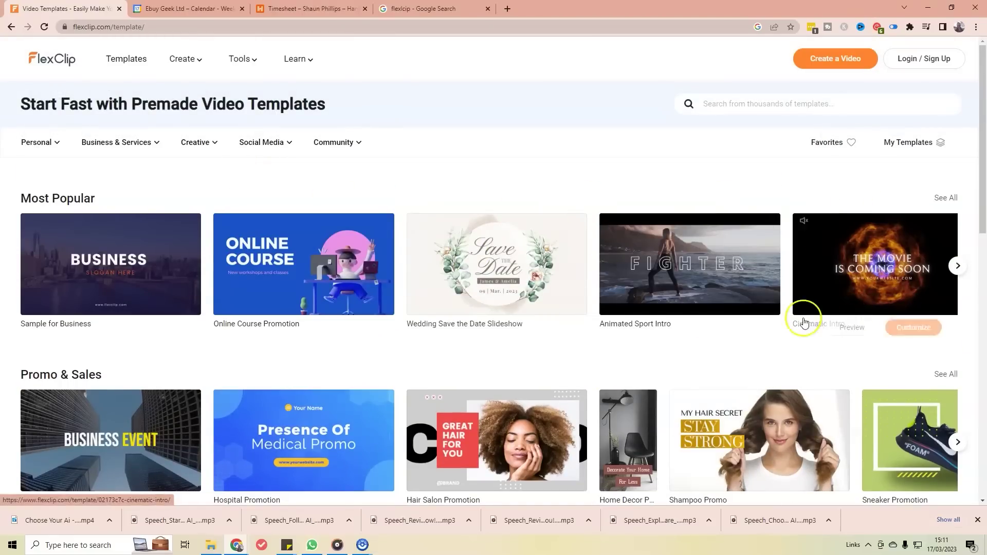
# Step: Look over the Create, Tools and Learn menus in the top navigation
pyautogui.moveTo(179, 71)
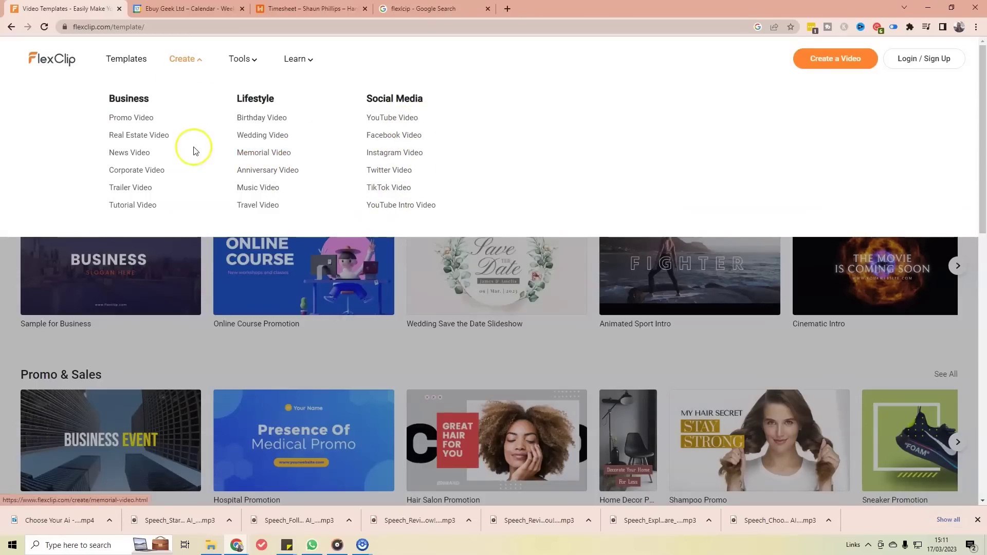
pyautogui.moveTo(238, 87)
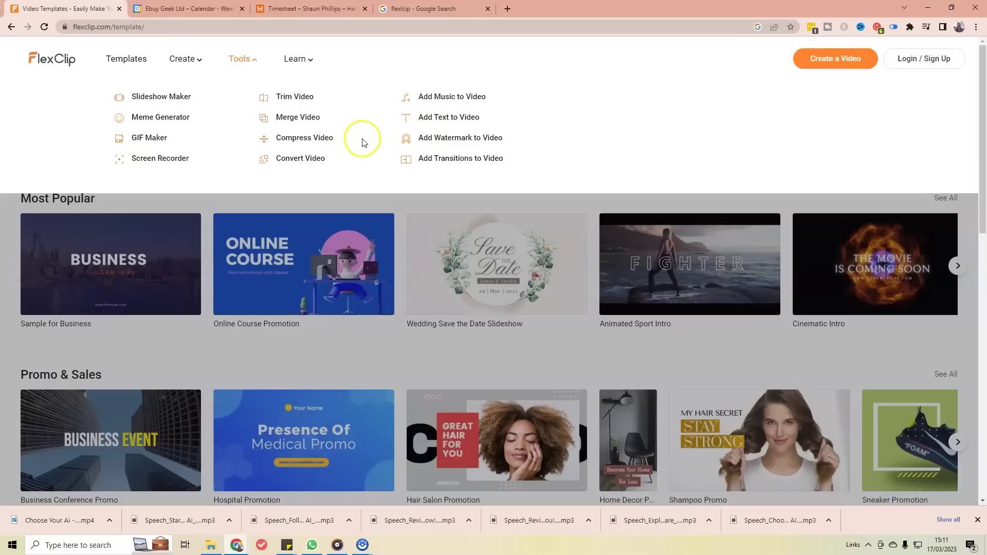
pyautogui.moveTo(311, 70)
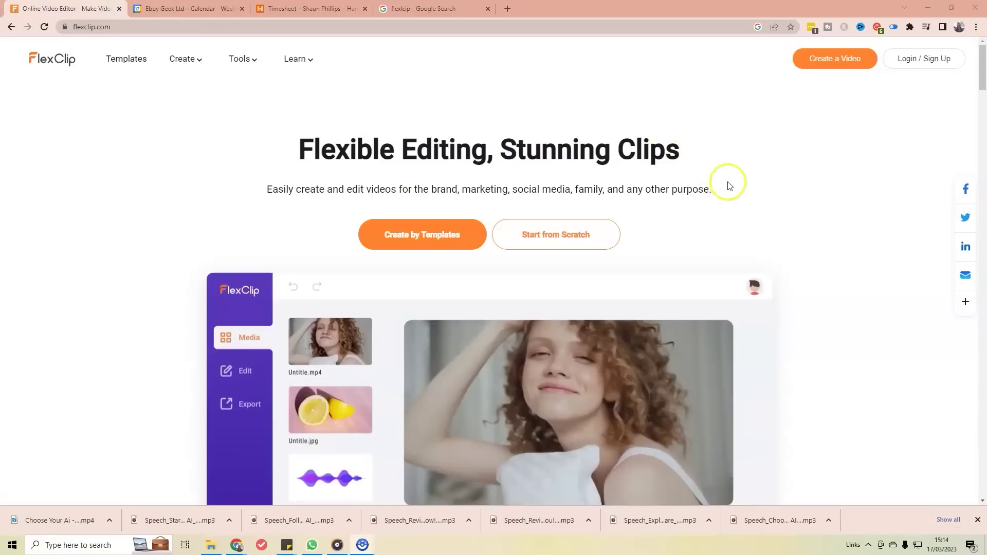
# Step: Go to the Pricing page via the footer to compare the Free, Basic, Plus and Business plans
pyautogui.scroll(-2, 738, 215)
pyautogui.scroll(-2, 739, 214)
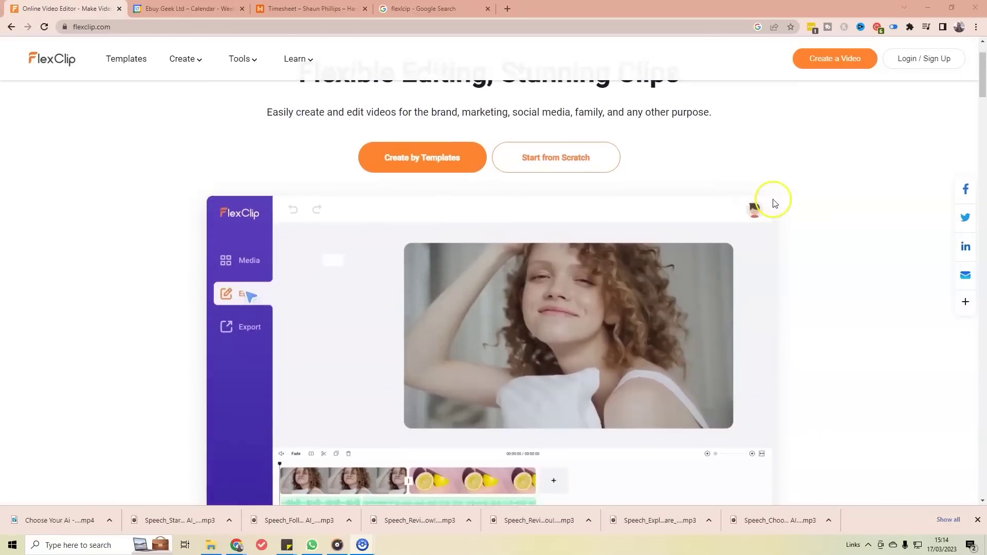
pyautogui.moveTo(982, 85); pyautogui.dragTo(966, 486)
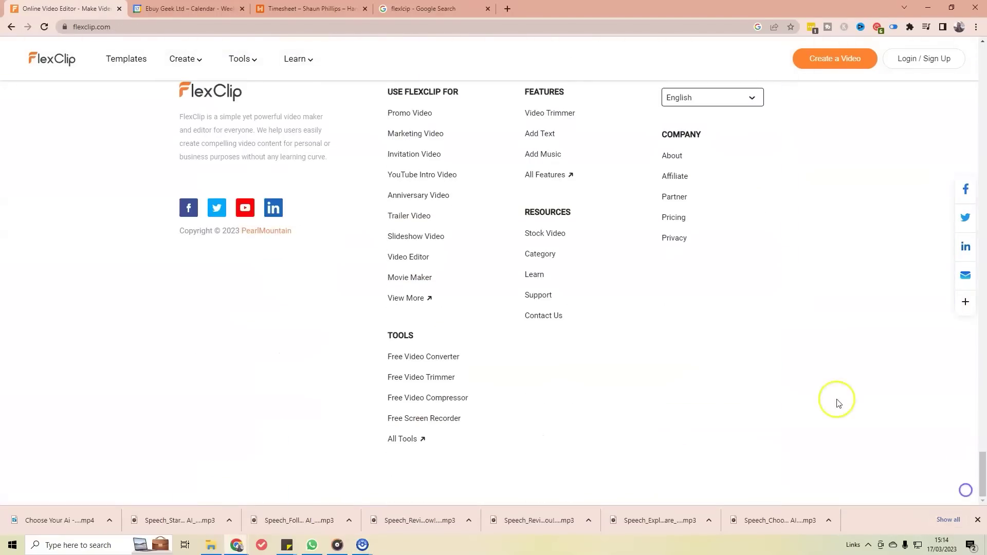
pyautogui.click(680, 220)
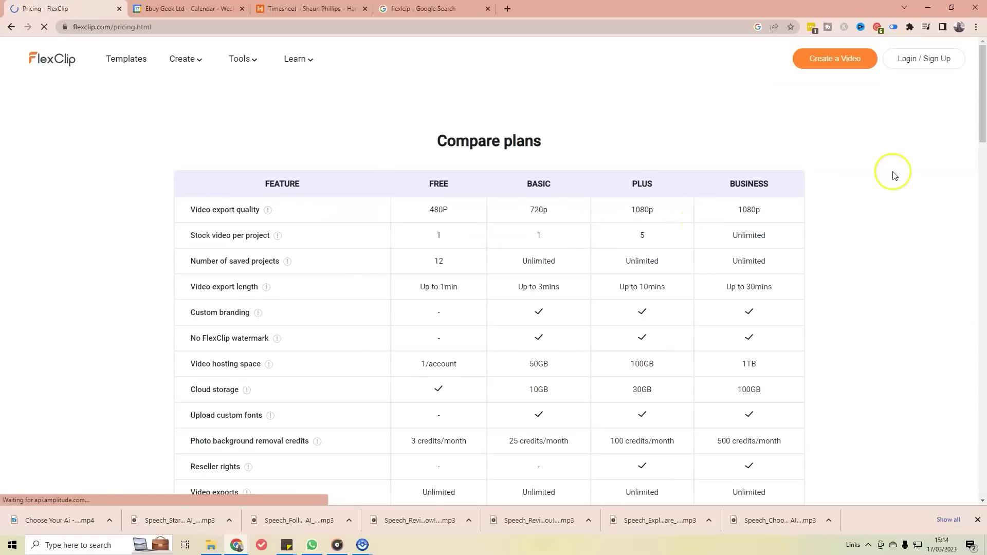
pyautogui.scroll(-3, 330, 220)
pyautogui.scroll(3, 330, 220)
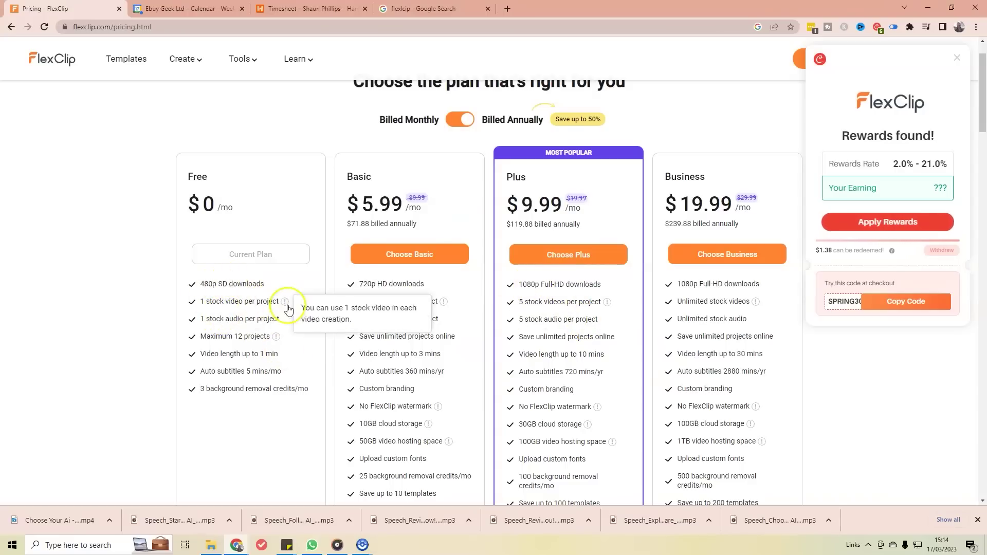
pyautogui.moveTo(283, 307)
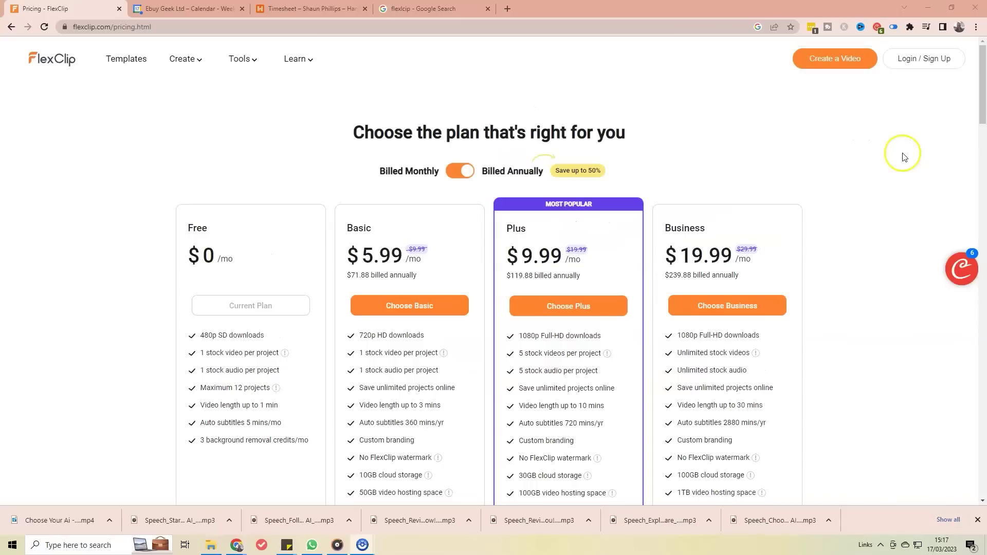
# Step: Log in to FlexClip with the account e-mail and password
pyautogui.click(899, 61)
pyautogui.click(446, 316)
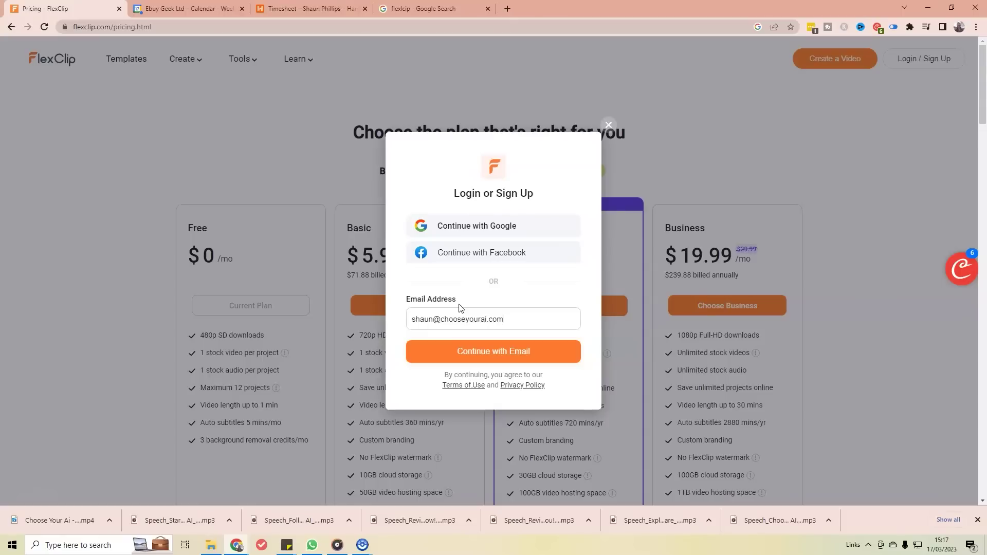
pyautogui.click(533, 352)
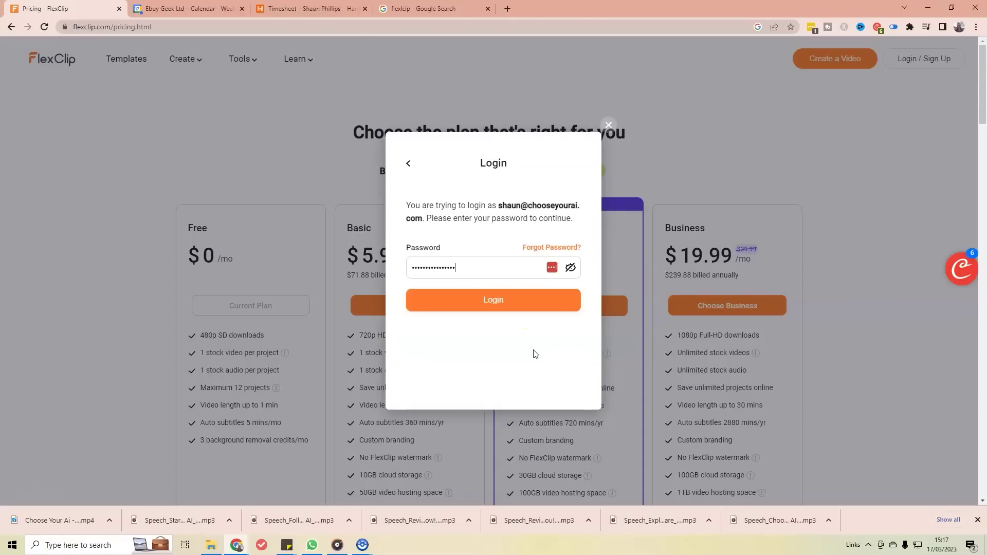
pyautogui.click(512, 306)
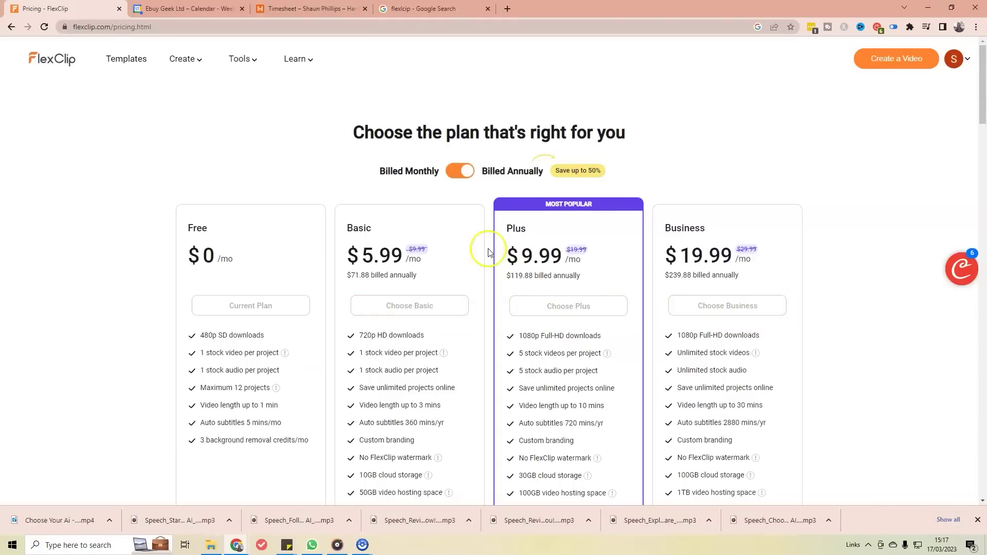
pyautogui.moveTo(186, 59)
# Step: Browse My Templates and My Favorites, then return to the Home dashboard
pyautogui.click(57, 68)
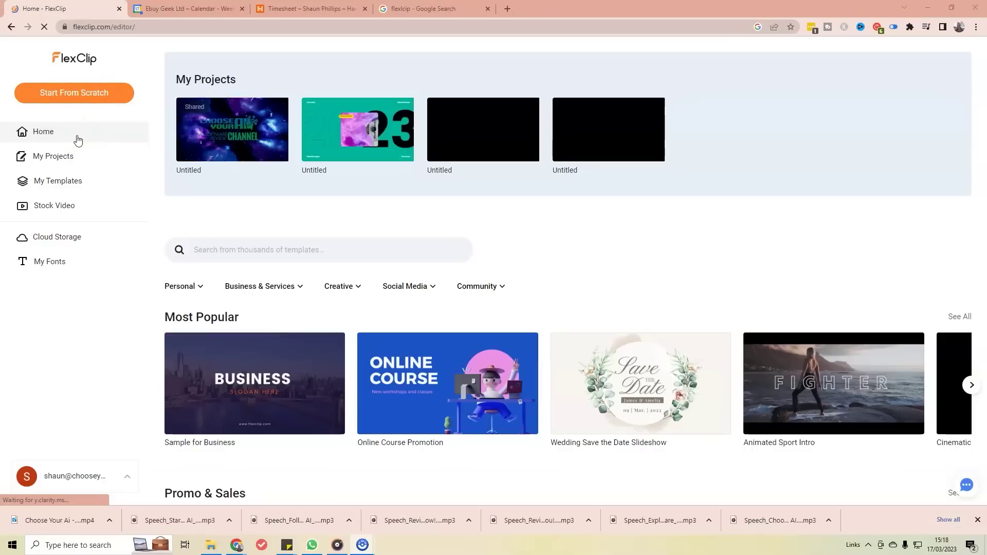
pyautogui.click(205, 195)
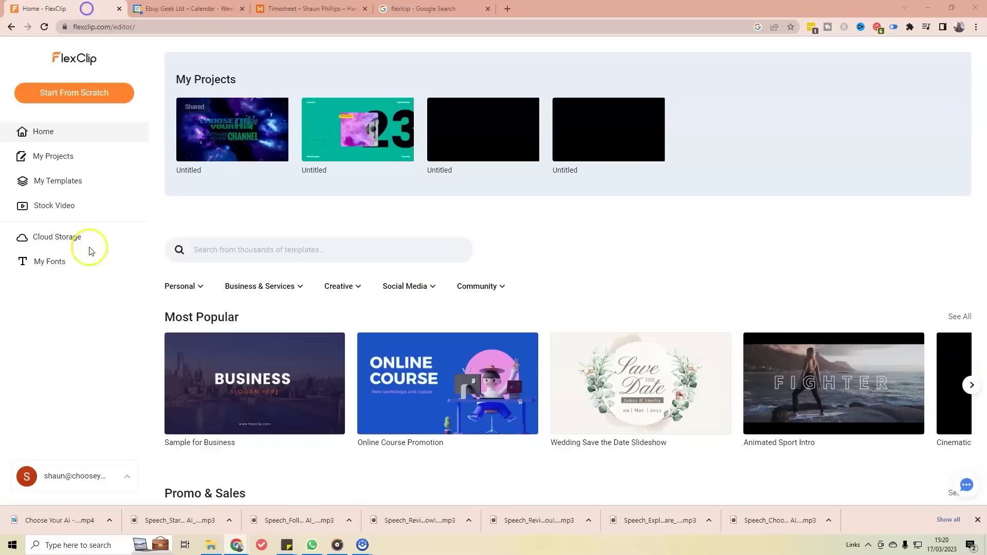
pyautogui.click(72, 184)
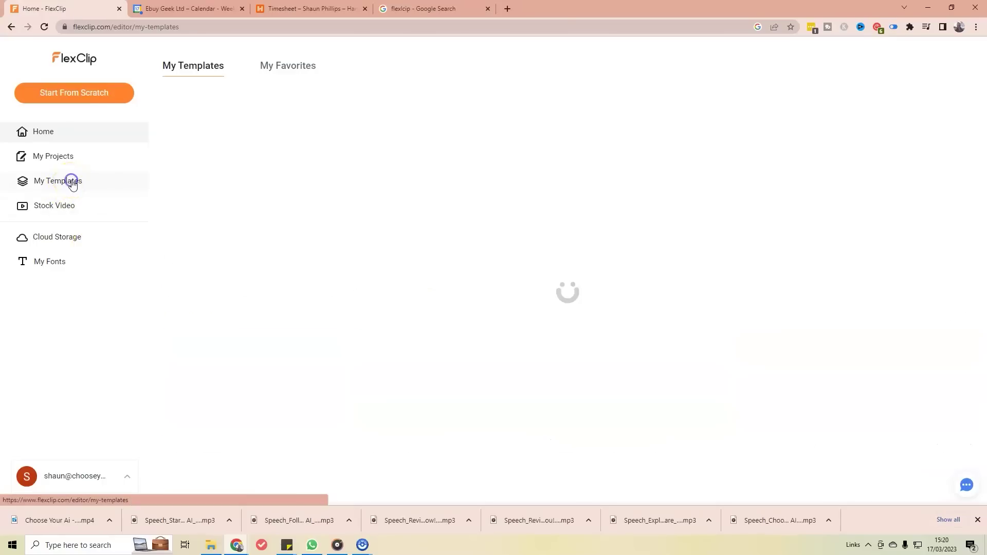
pyautogui.click(300, 68)
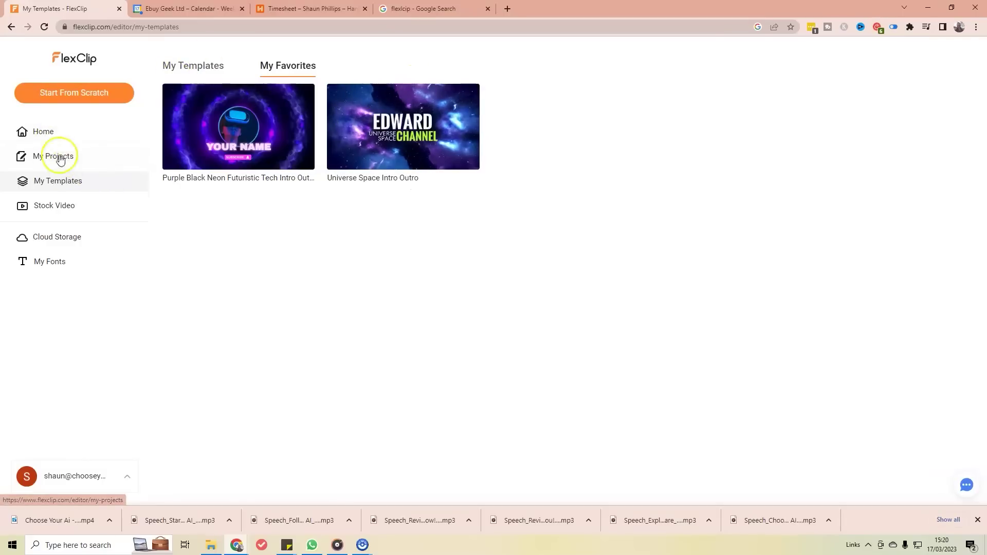
pyautogui.click(50, 133)
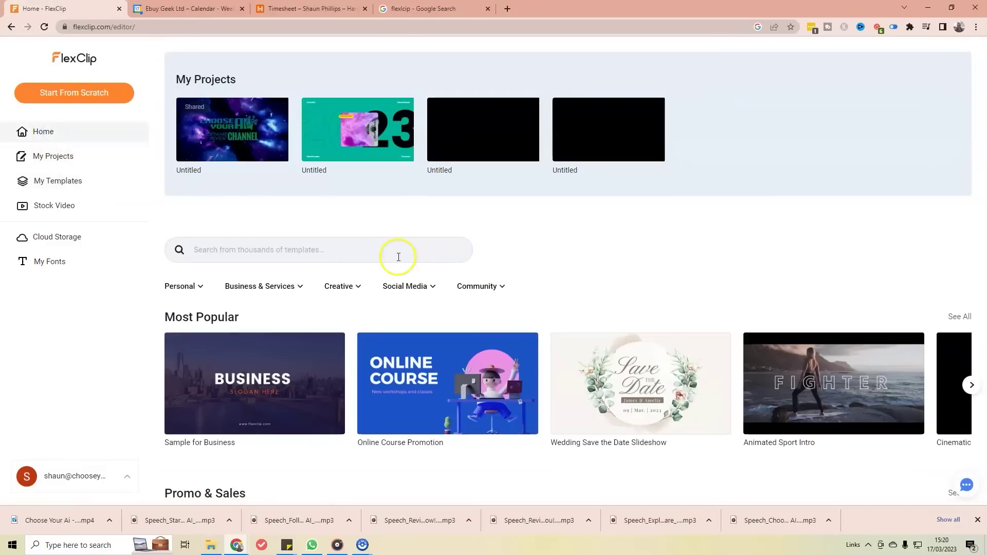
pyautogui.scroll(-2, 399, 257)
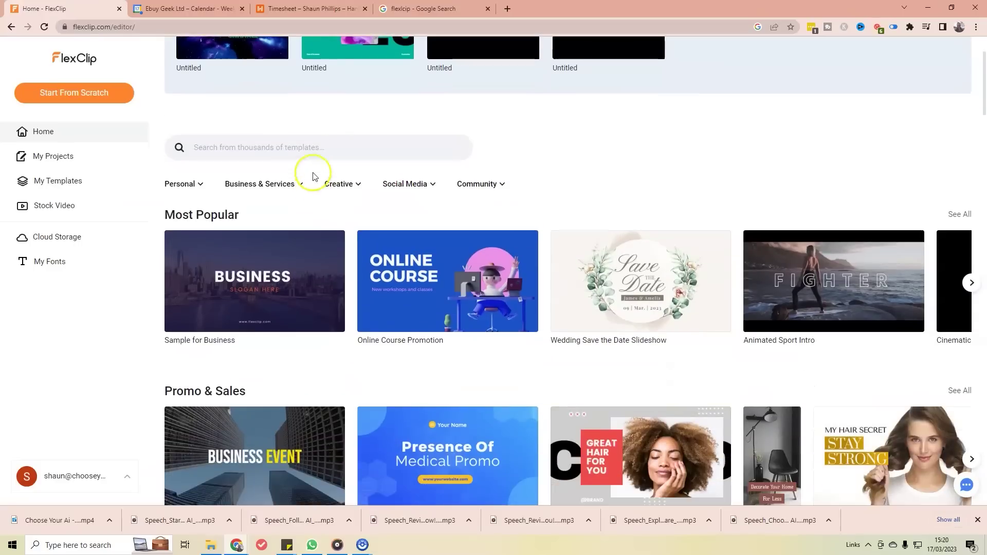
pyautogui.click(296, 143)
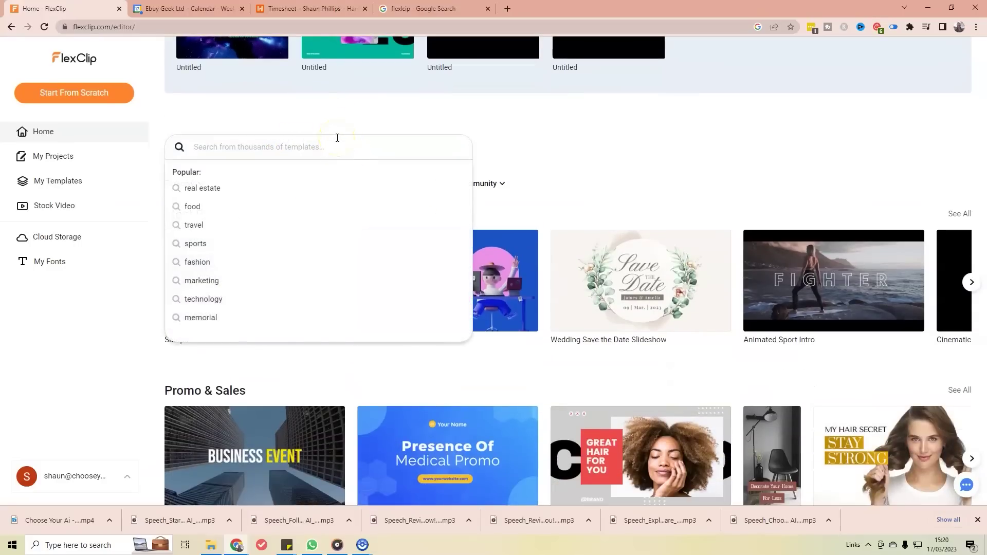
pyautogui.write('youtube')
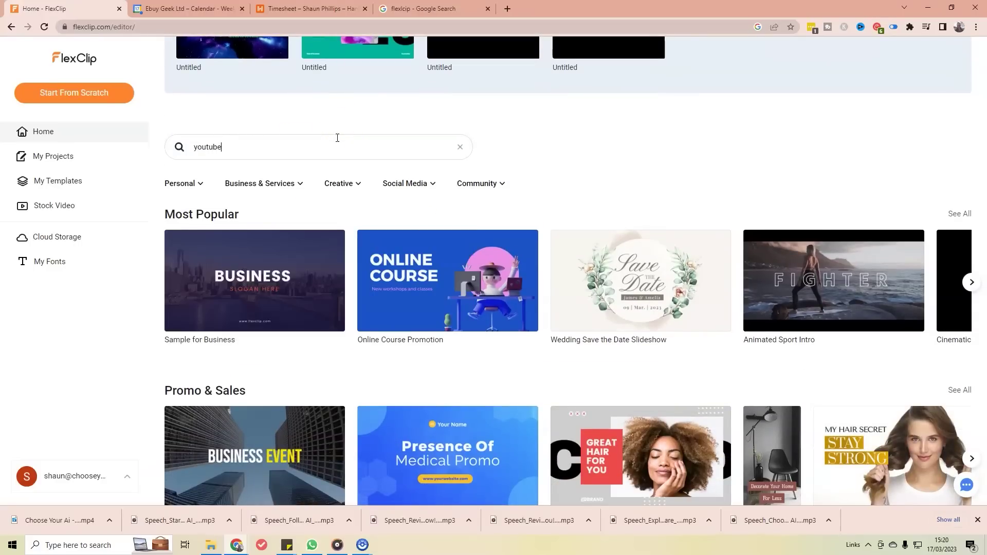
pyautogui.write(' channel')
pyautogui.press('Return')
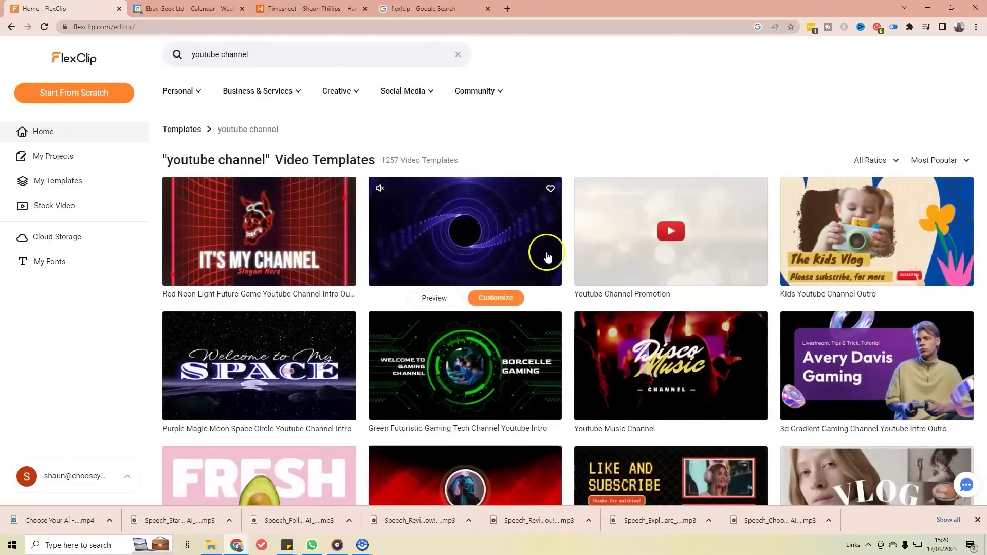
pyautogui.scroll(-9, 748, 261)
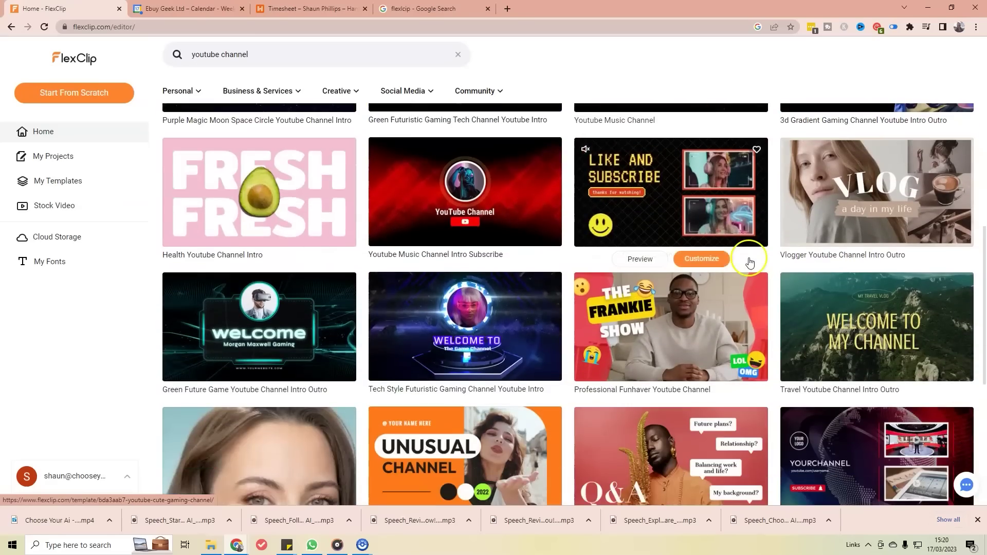
pyautogui.scroll(-6, 748, 261)
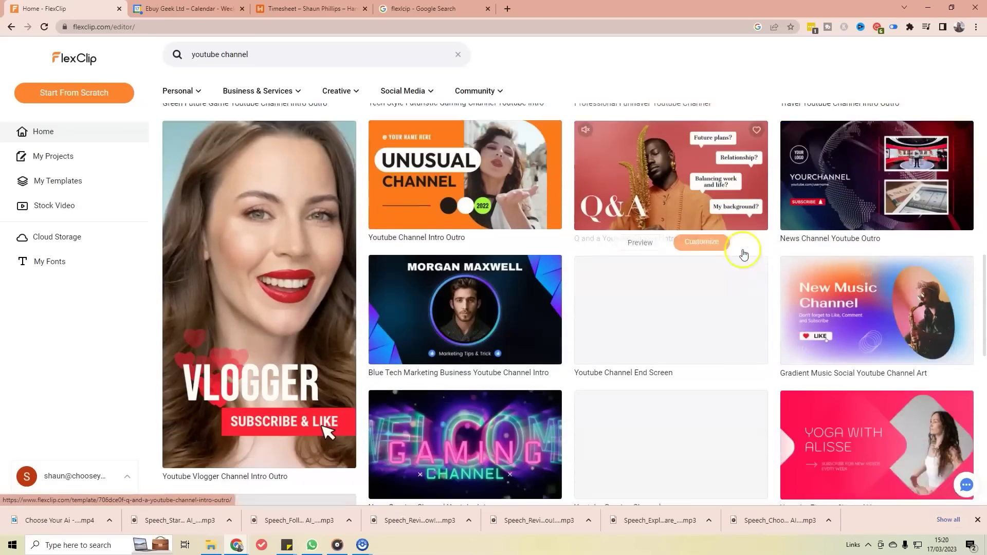
pyautogui.scroll(-6, 306, 188)
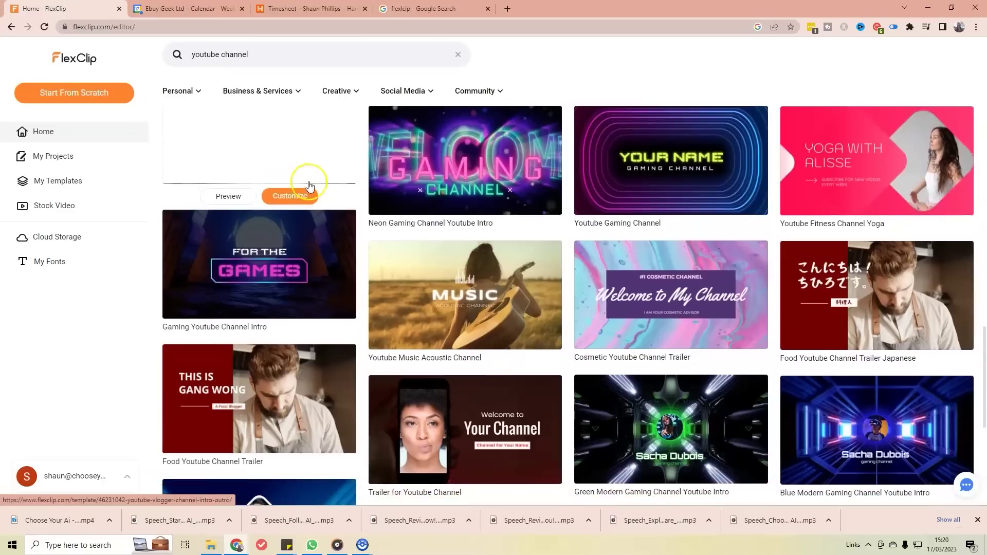
pyautogui.scroll(-5, 519, 218)
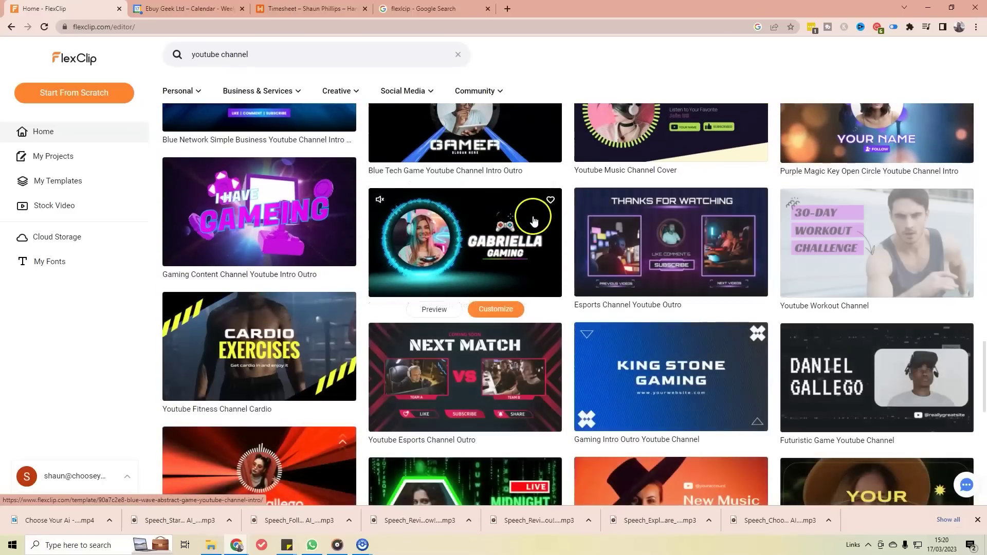
pyautogui.moveTo(290, 233)
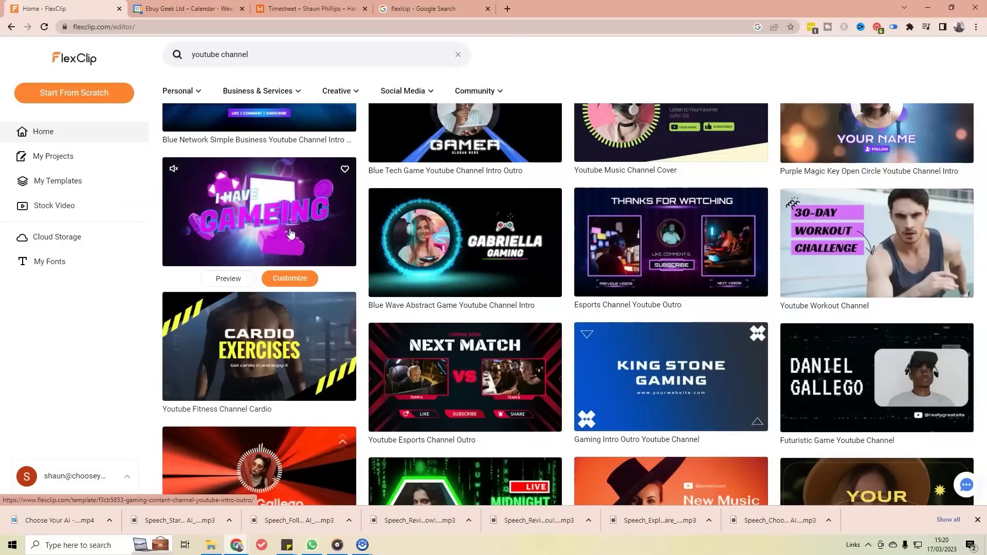
pyautogui.scroll(-1, 291, 232)
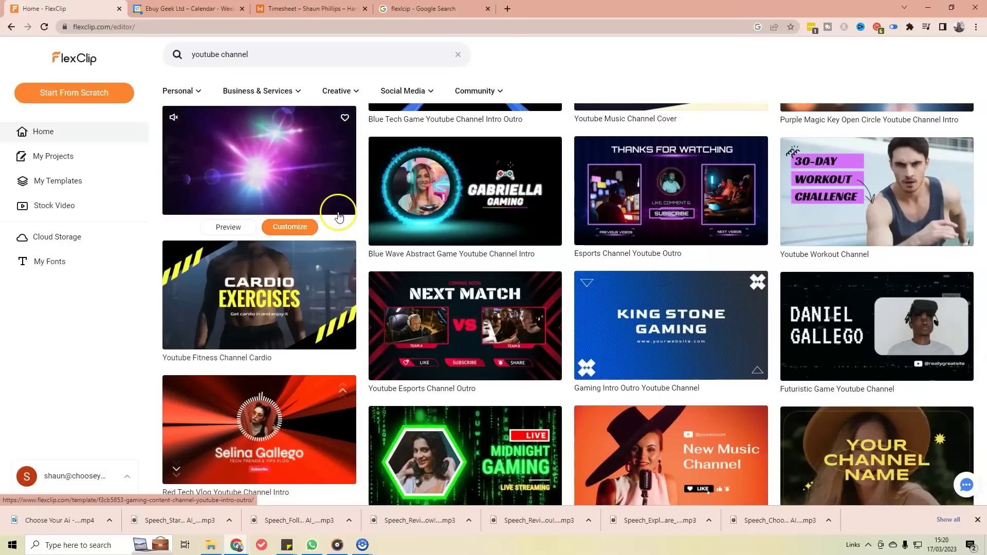
pyautogui.scroll(-12, 658, 280)
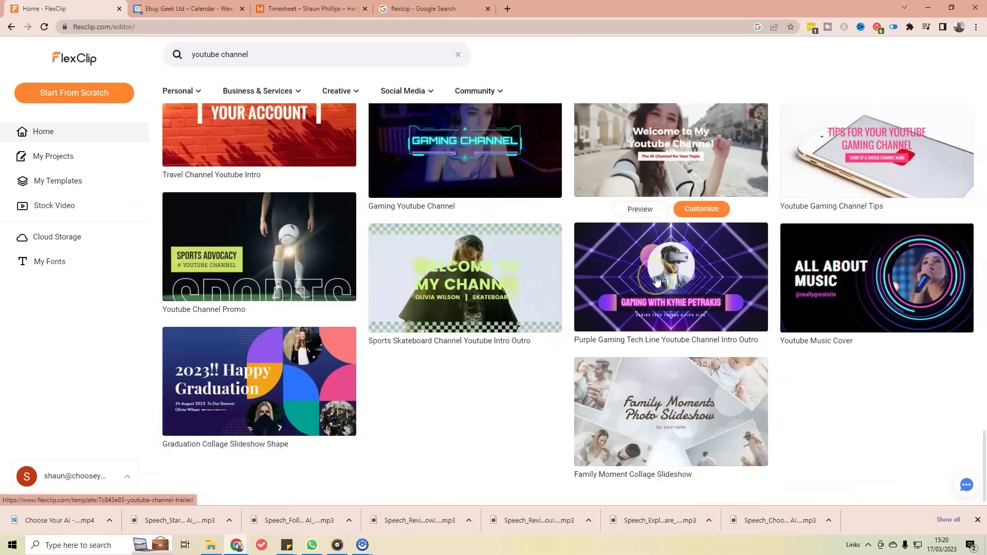
pyautogui.scroll(-6, 658, 280)
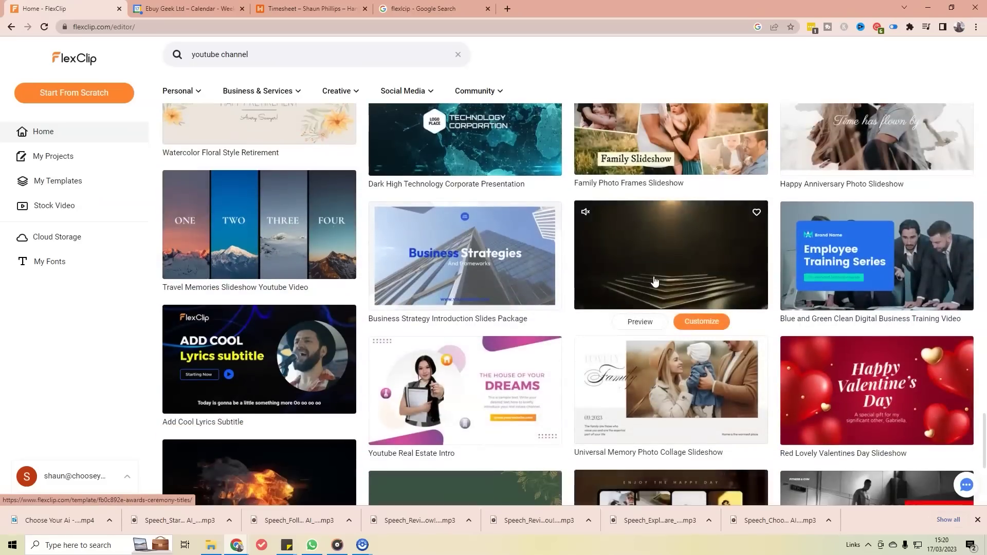
pyautogui.scroll(4, 653, 280)
pyautogui.scroll(15, 656, 286)
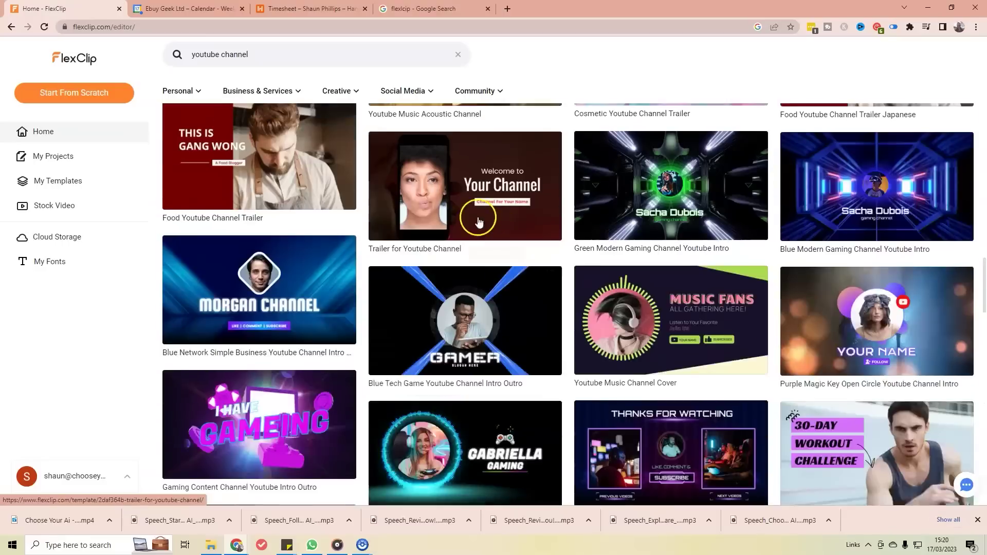
pyautogui.scroll(1, 479, 187)
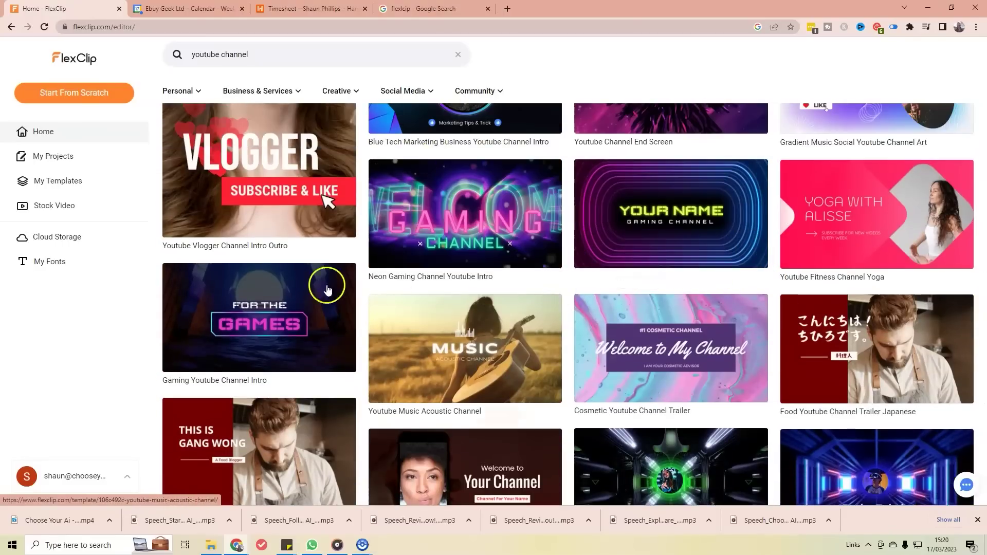
pyautogui.scroll(6, 193, 241)
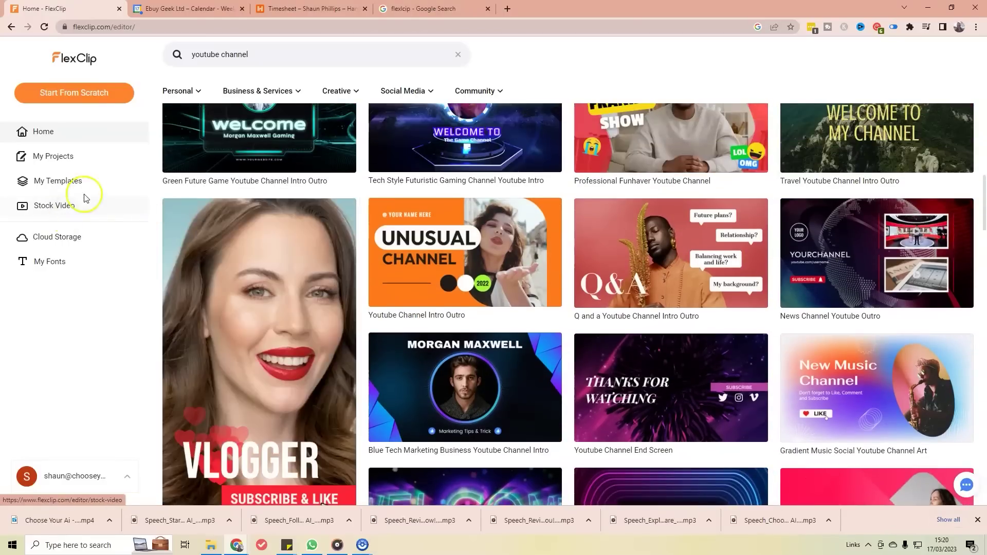
# Step: Preview the Universe Space Intro Outro template from My Favorites
pyautogui.click(69, 184)
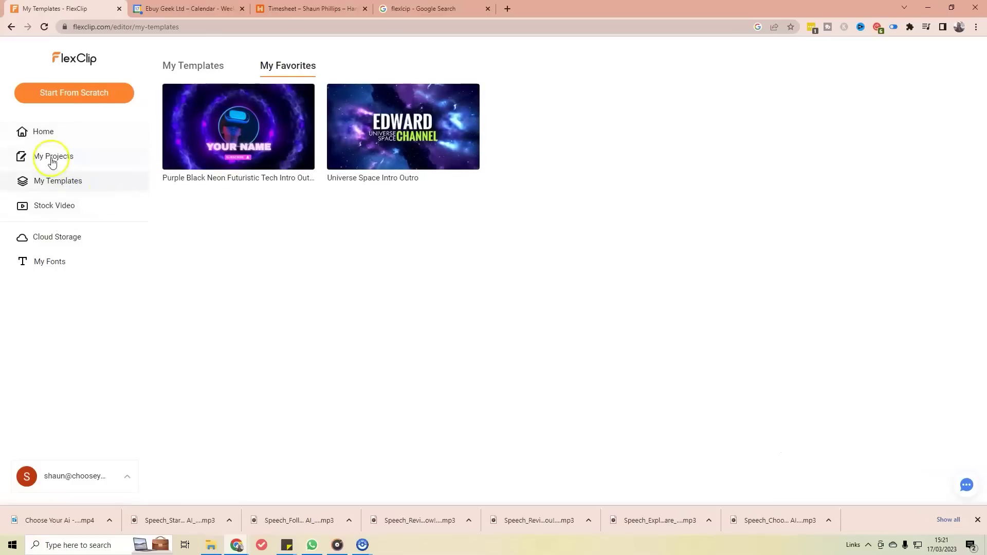
pyautogui.moveTo(397, 139)
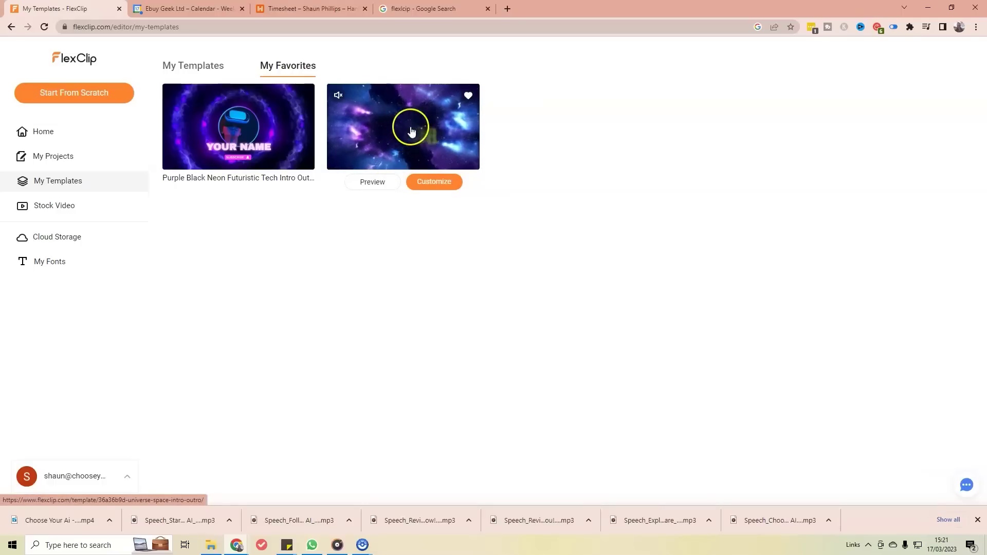
pyautogui.click(372, 181)
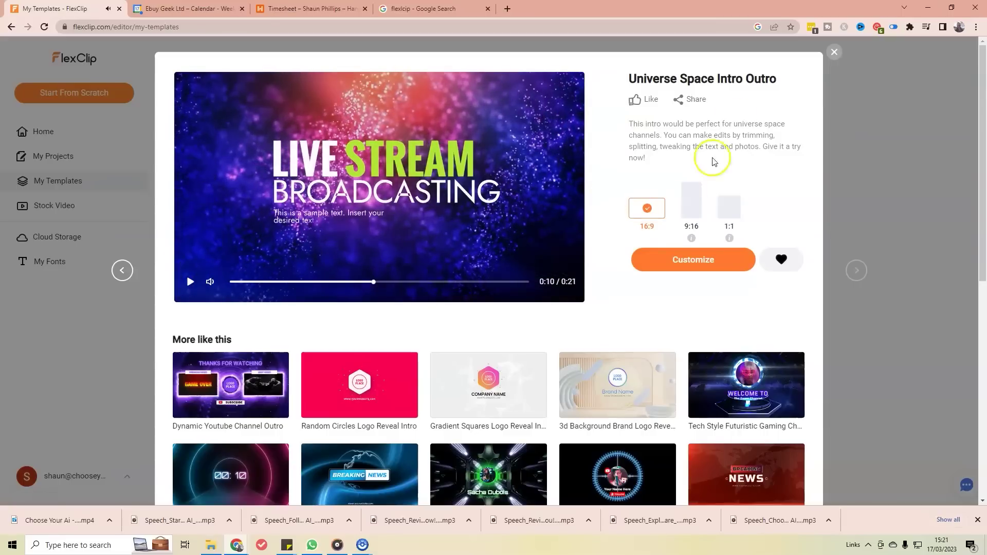
pyautogui.click(834, 52)
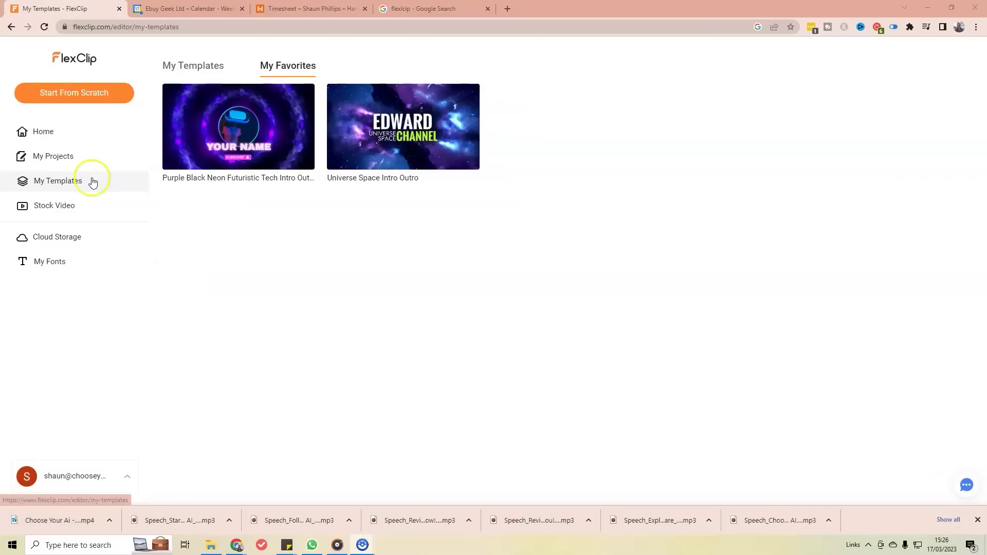
# Step: Preview the Universe Space Intro Outro template again, then customize it in the editor
pyautogui.click(215, 71)
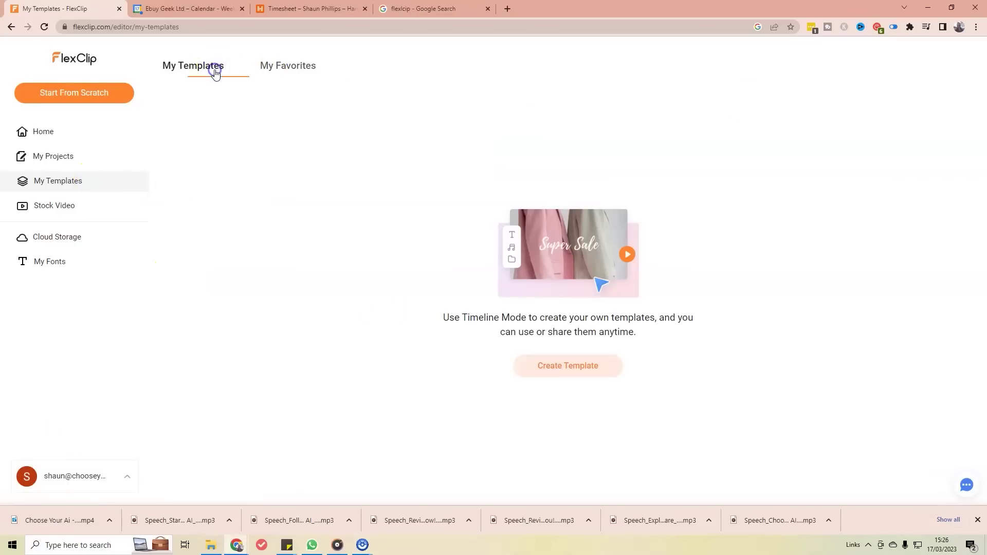
pyautogui.click(289, 70)
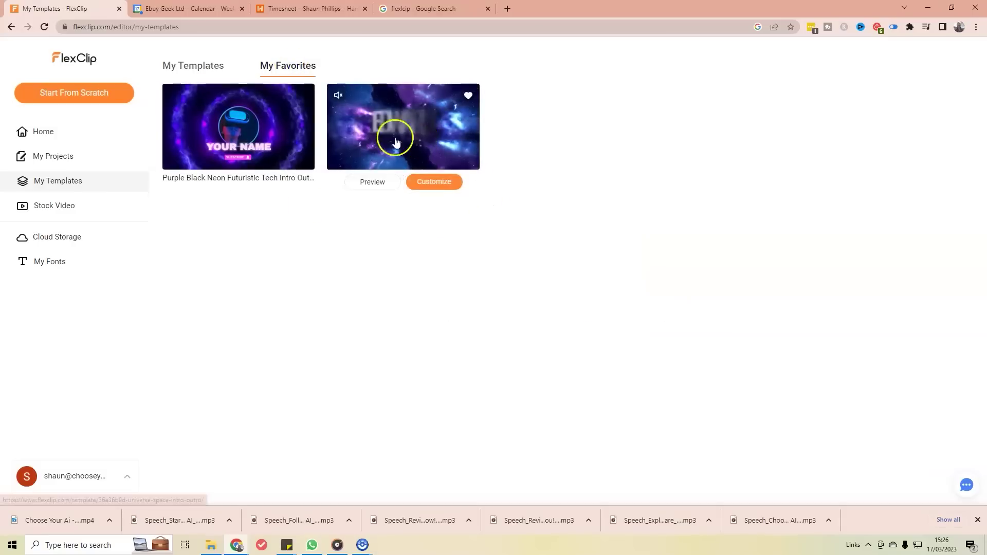
pyautogui.moveTo(448, 123)
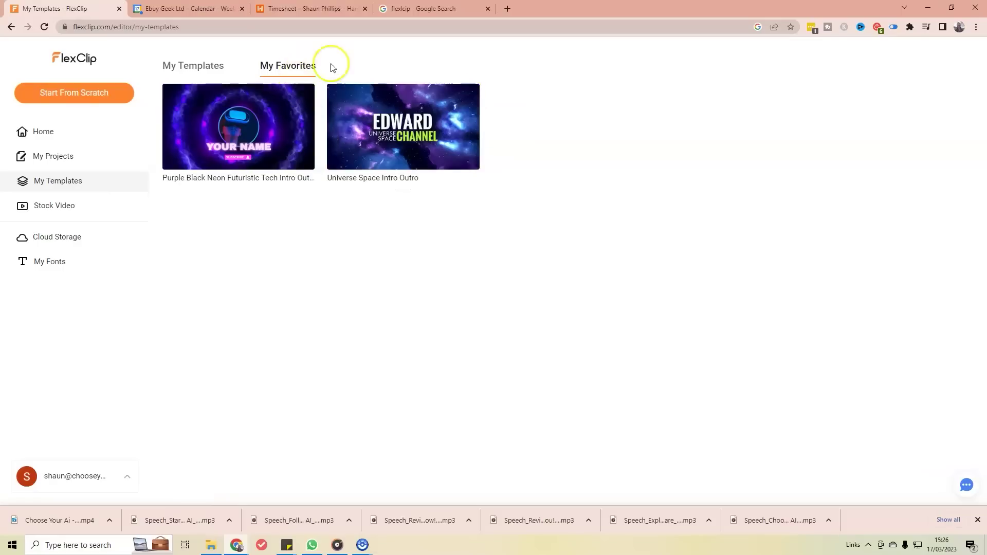
pyautogui.click(373, 183)
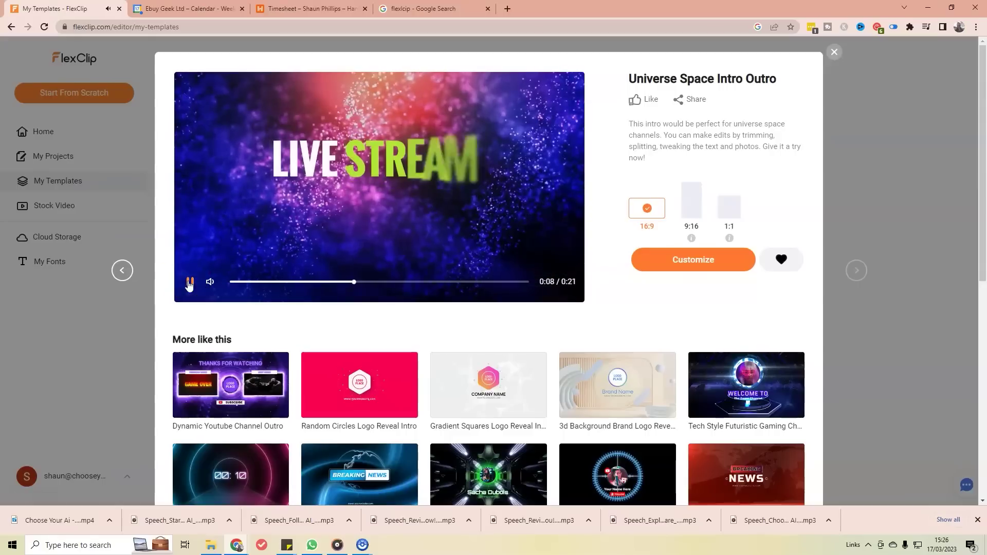
pyautogui.click(190, 283)
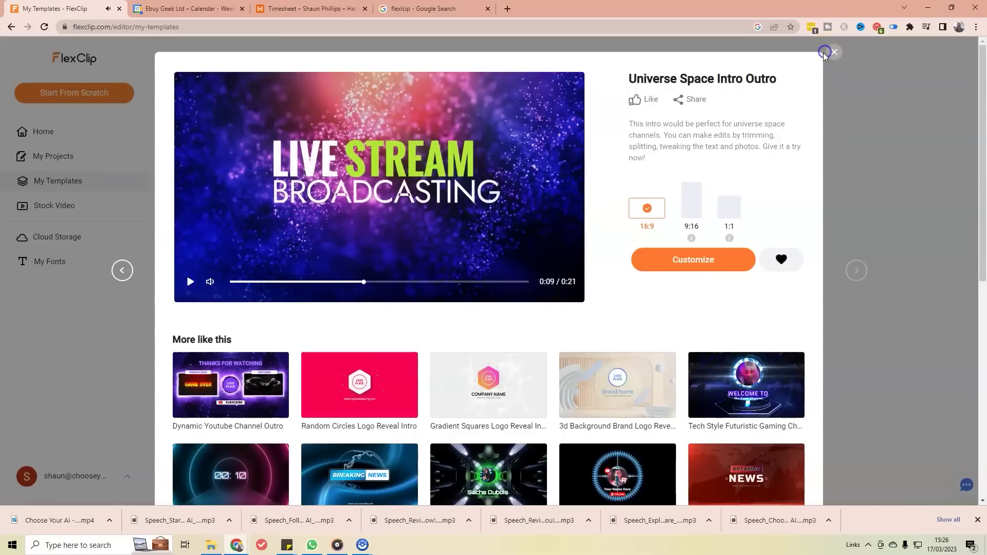
pyautogui.click(838, 55)
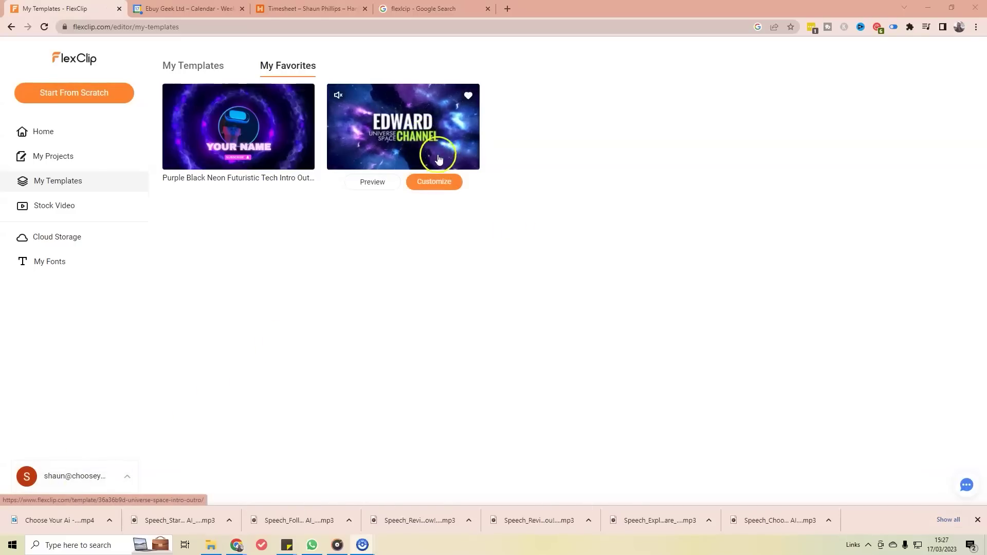
pyautogui.click(436, 183)
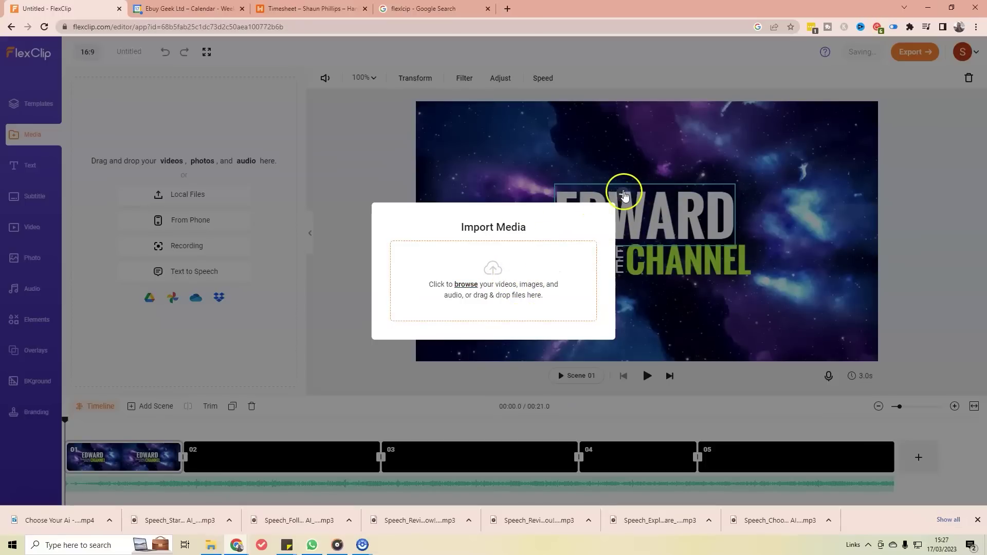
# Step: Close Import Media and review scenes 01–05, ending on the EDWARD opening scene
pyautogui.click(624, 194)
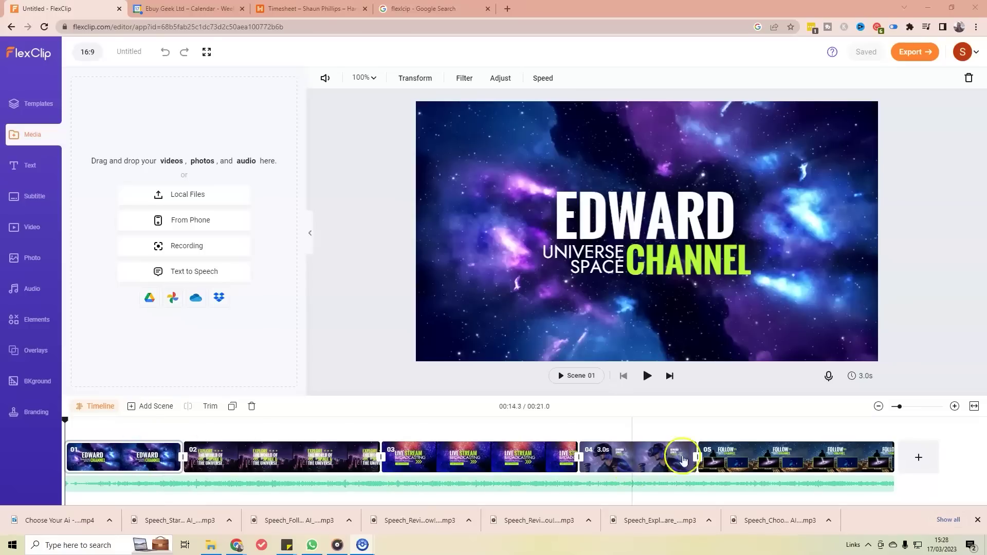
pyautogui.click(124, 450)
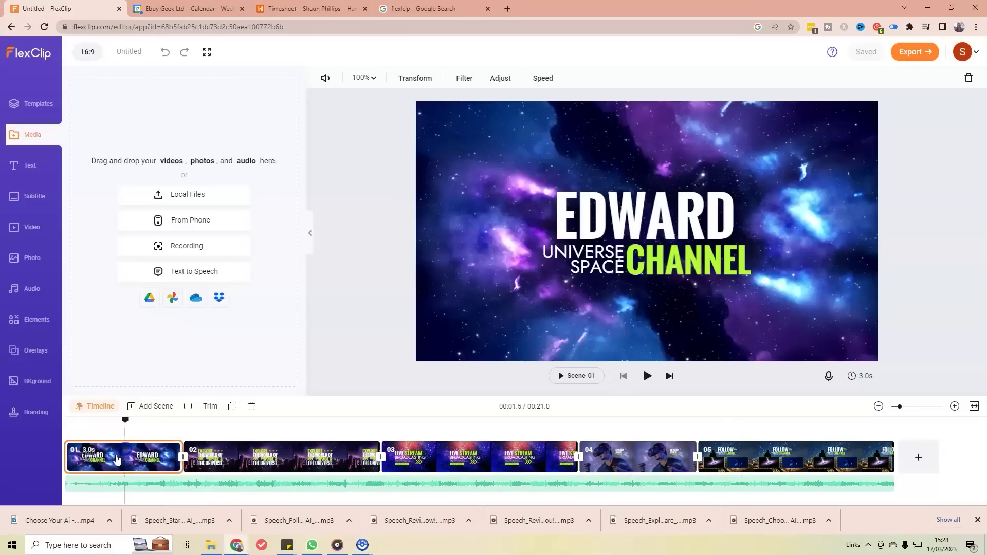
pyautogui.click(261, 462)
pyautogui.click(277, 460)
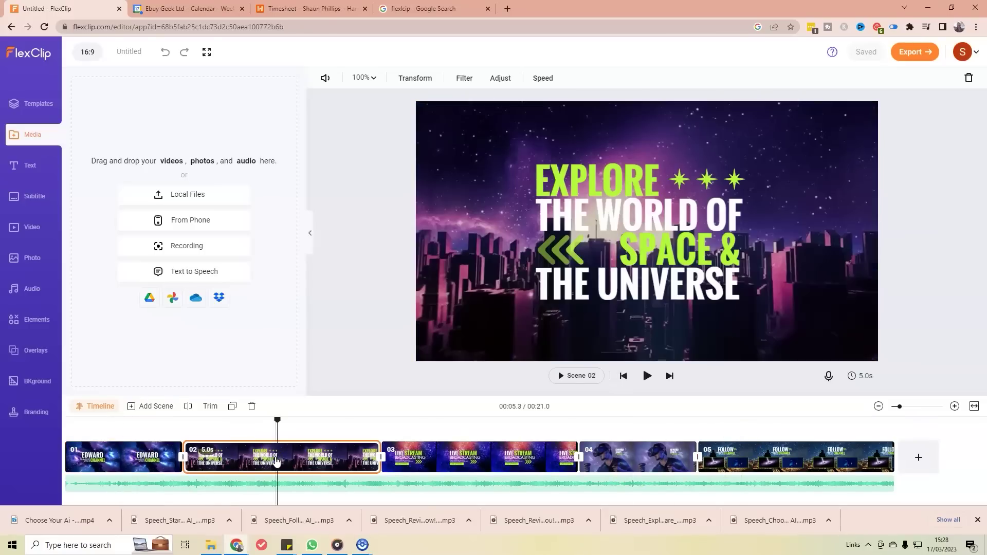
pyautogui.click(484, 465)
pyautogui.click(641, 460)
pyautogui.click(746, 465)
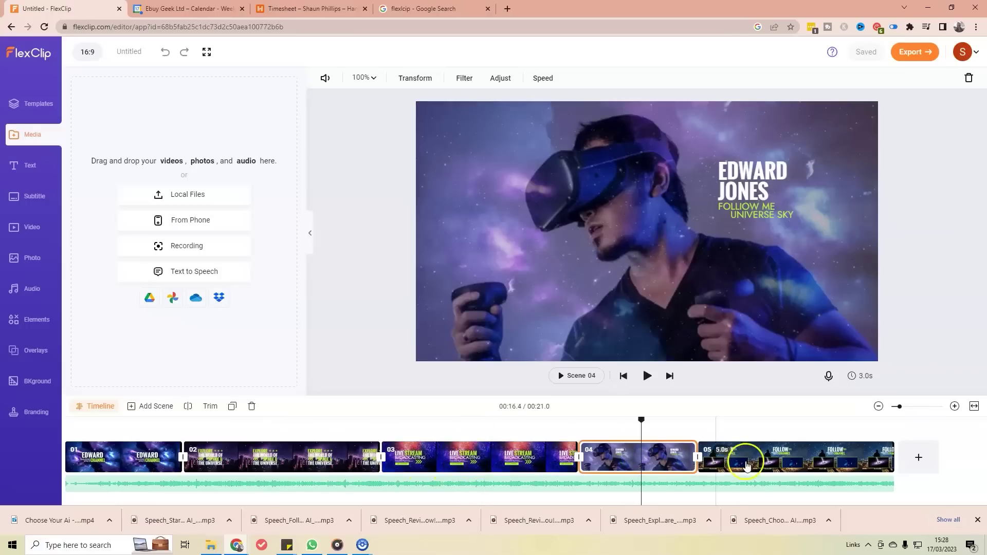
pyautogui.click(775, 462)
pyautogui.click(752, 460)
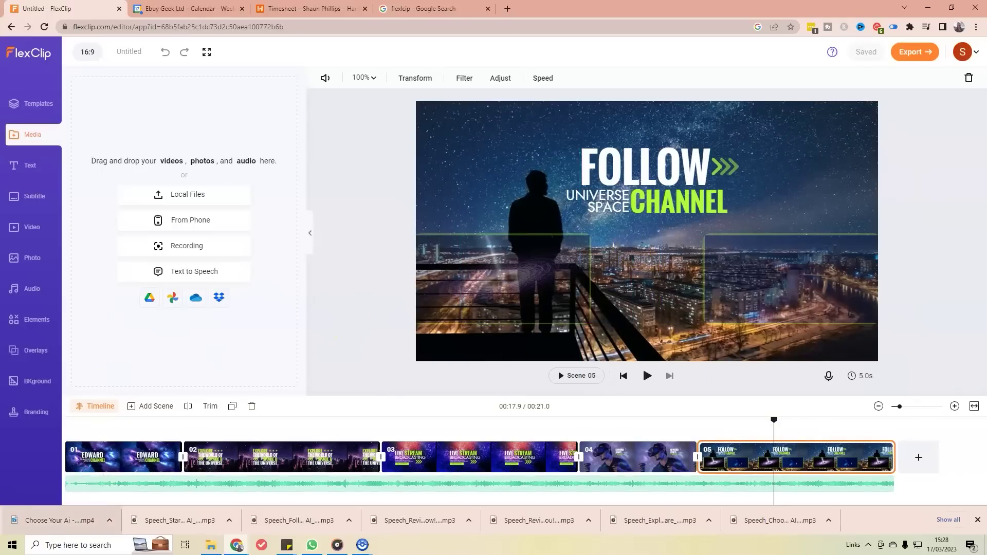
pyautogui.moveTo(143, 458); pyautogui.dragTo(124, 462)
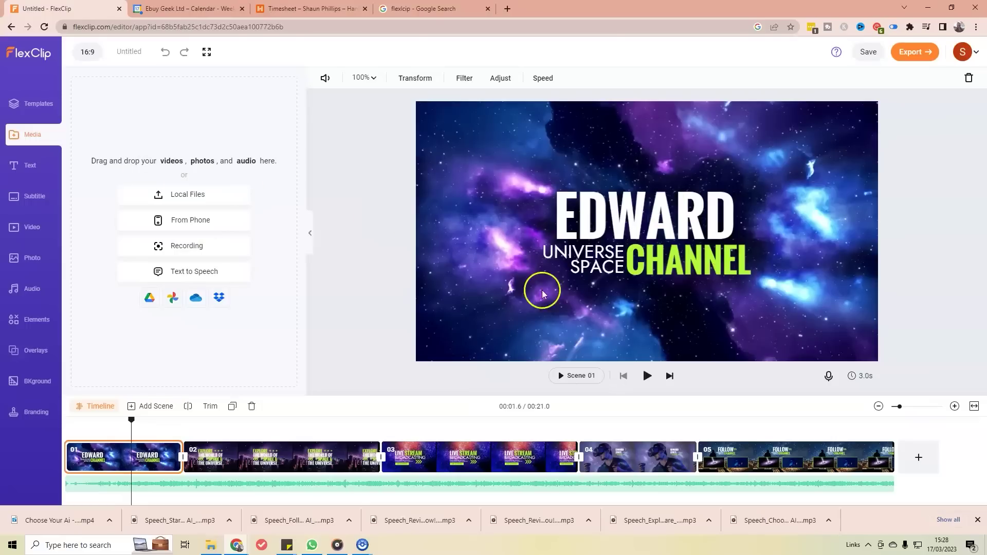
# Step: Replace the EDWARD title text with CHOOSEYOURAI
pyautogui.click(681, 215)
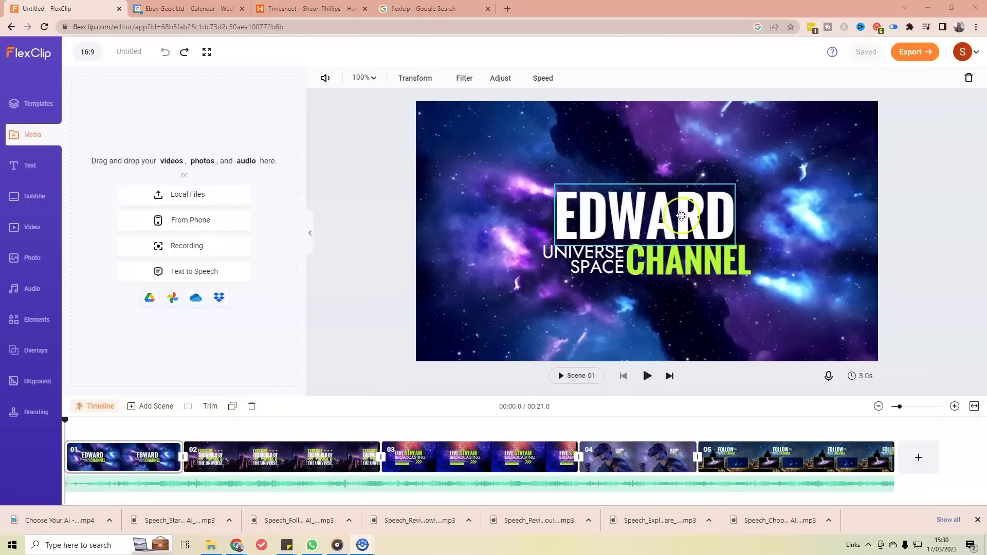
pyautogui.click(653, 216)
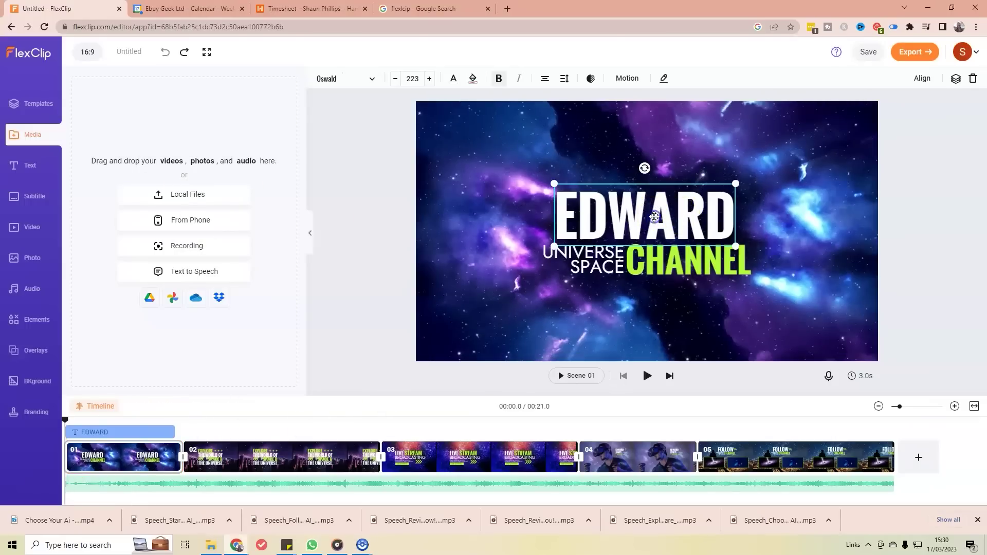
pyautogui.doubleClick(654, 216)
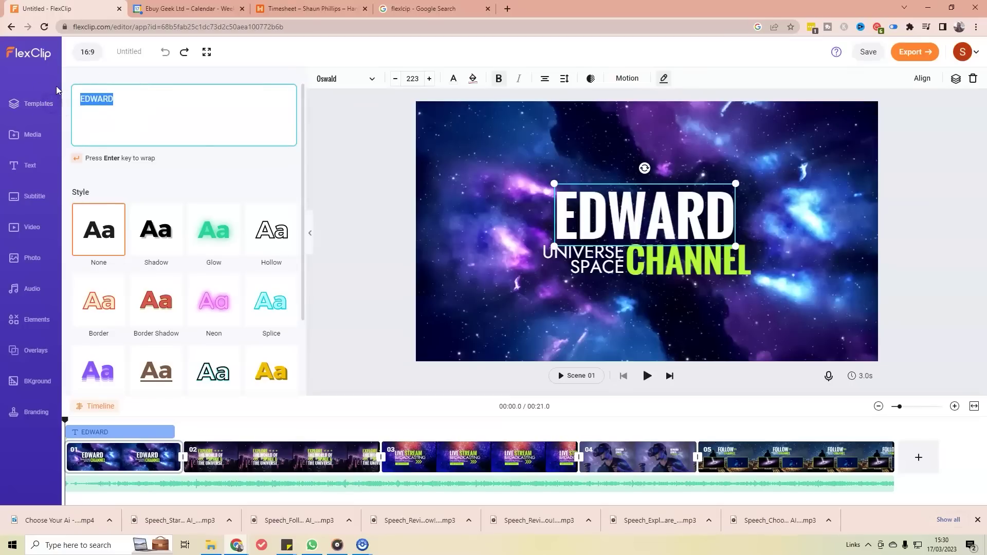
pyautogui.write('CHOOSE')
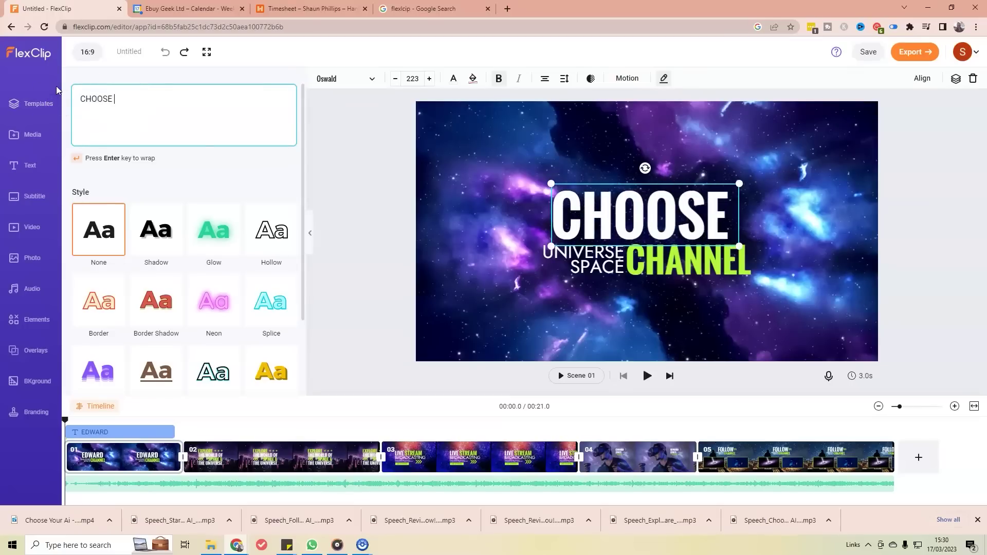
pyautogui.write('Y')
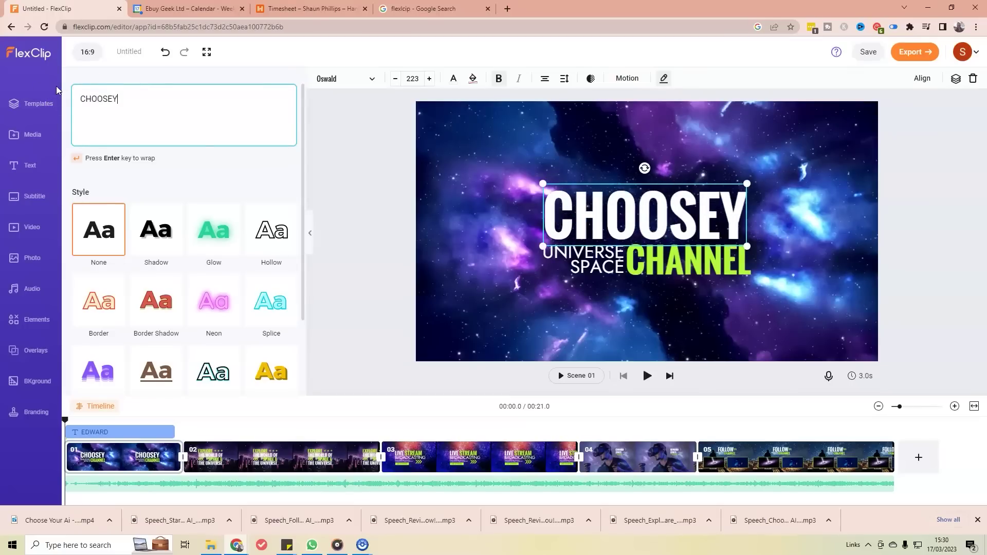
pyautogui.write('IYR')
pyautogui.press('BackSpace')
pyautogui.press('BackSpace')
pyautogui.press('BackSpace')
pyautogui.write('OUR AI')
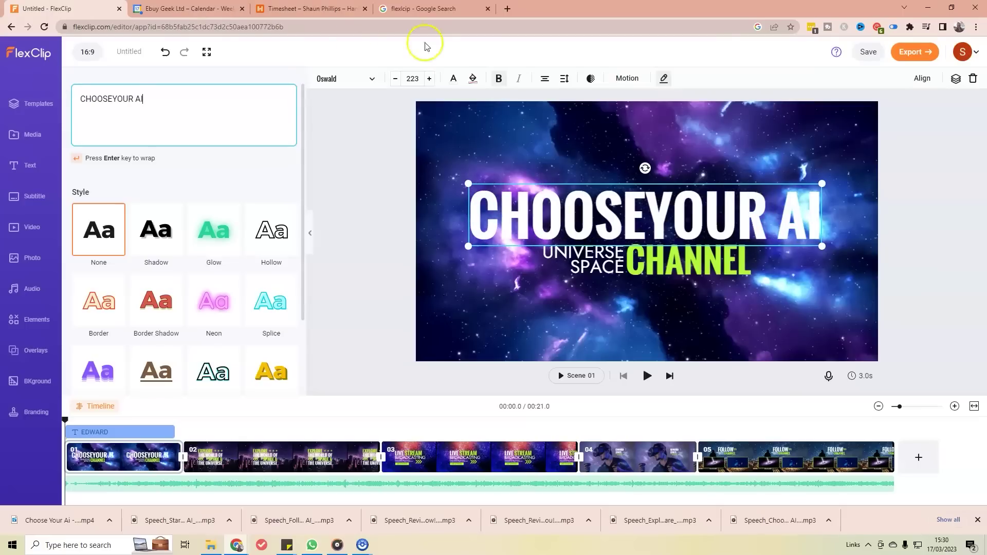
pyautogui.moveTo(781, 216); pyautogui.dragTo(782, 214)
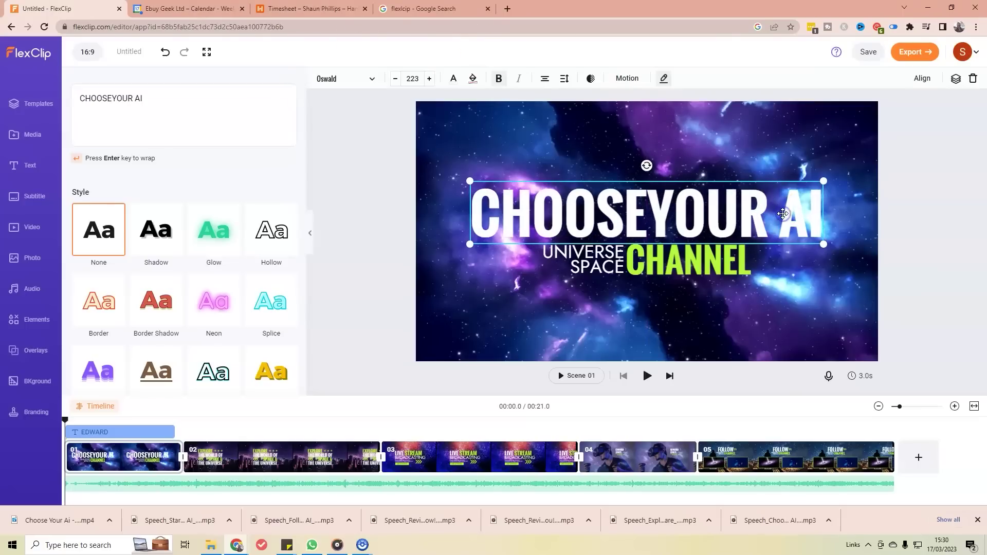
pyautogui.doubleClick(783, 213)
pyautogui.click(136, 99)
pyautogui.press('BackSpace')
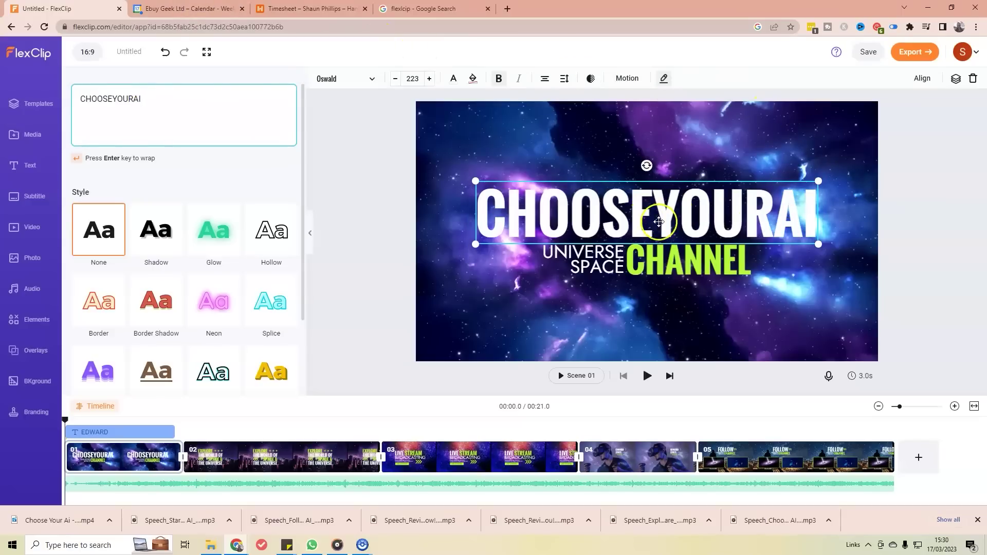
# Step: Shrink the title to size 141 and place it level above UNIVERSE SPACE CHANNEL
pyautogui.moveTo(818, 182); pyautogui.dragTo(776, 217)
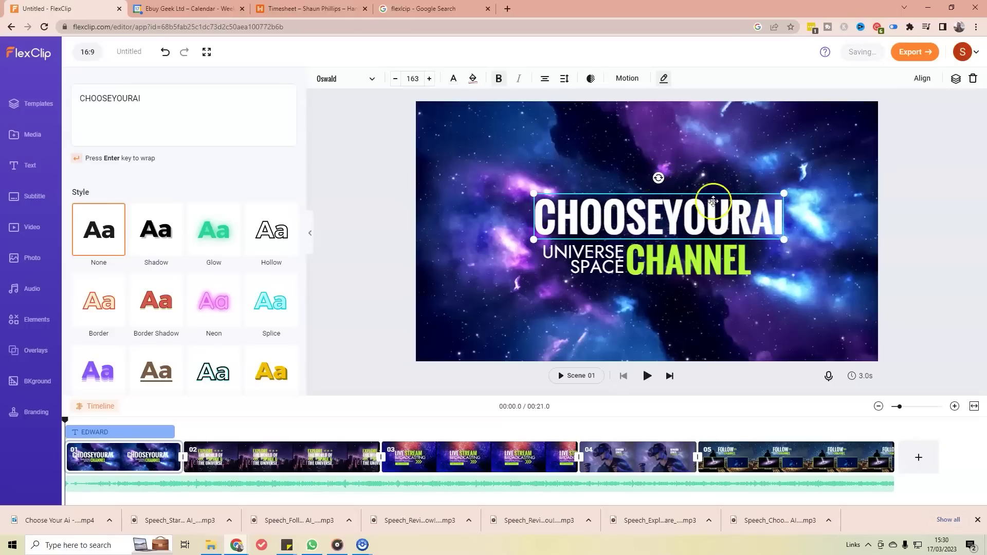
pyautogui.moveTo(659, 178)
pyautogui.mouseDown()
pyautogui.moveTo(686, 185)
pyautogui.moveTo(668, 174)
pyautogui.moveTo(625, 197)
pyautogui.moveTo(658, 178)
pyautogui.mouseUp()
pyautogui.click(708, 195)
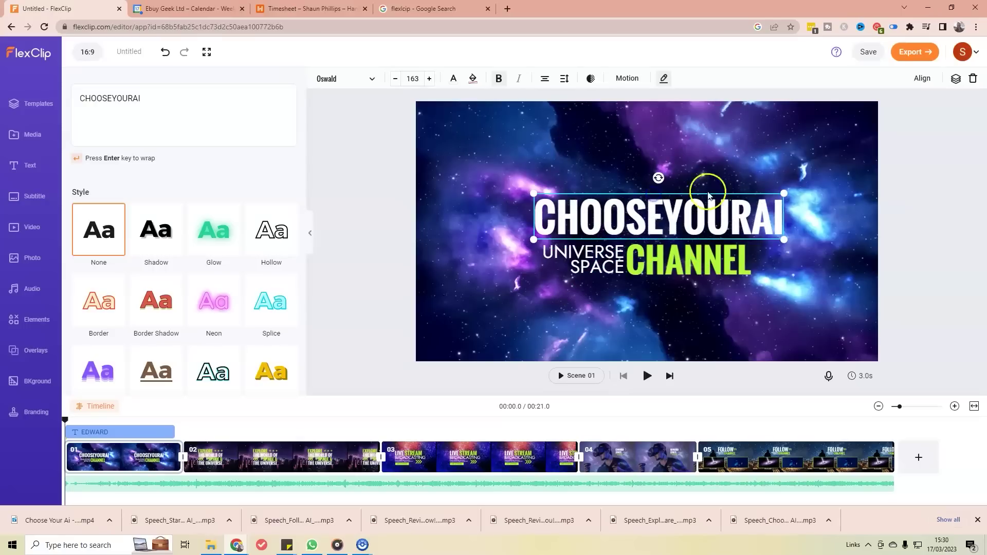
pyautogui.click(164, 53)
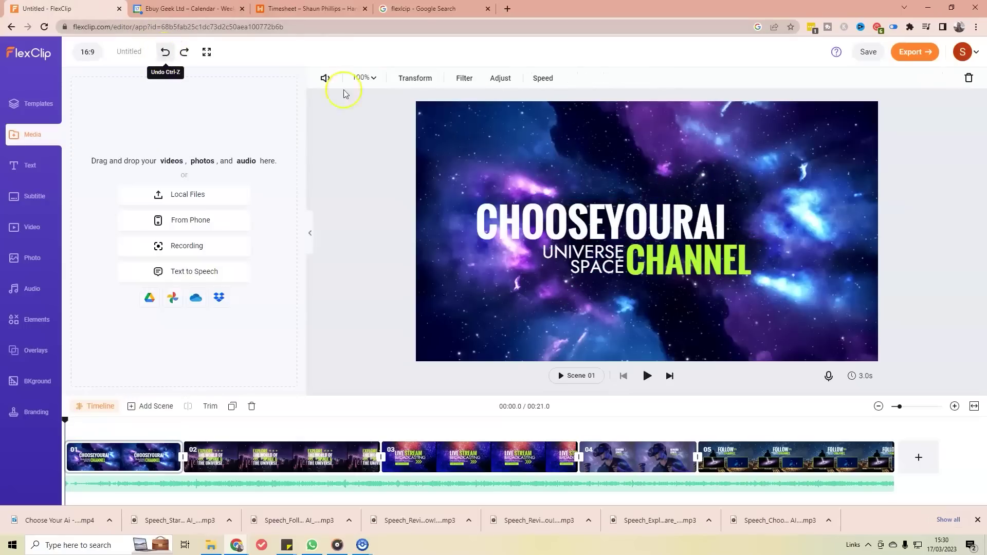
pyautogui.moveTo(634, 222); pyautogui.dragTo(704, 212)
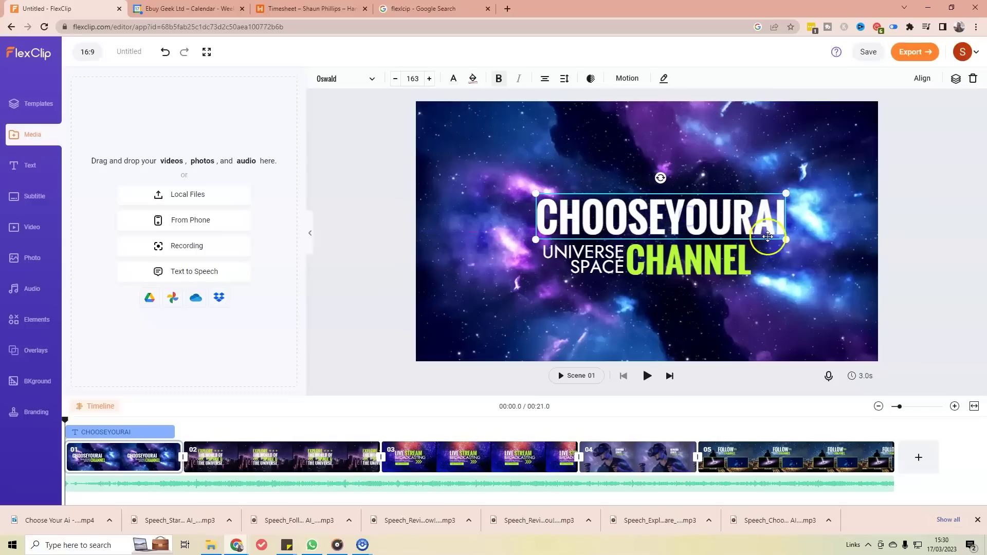
pyautogui.moveTo(786, 240); pyautogui.dragTo(749, 230)
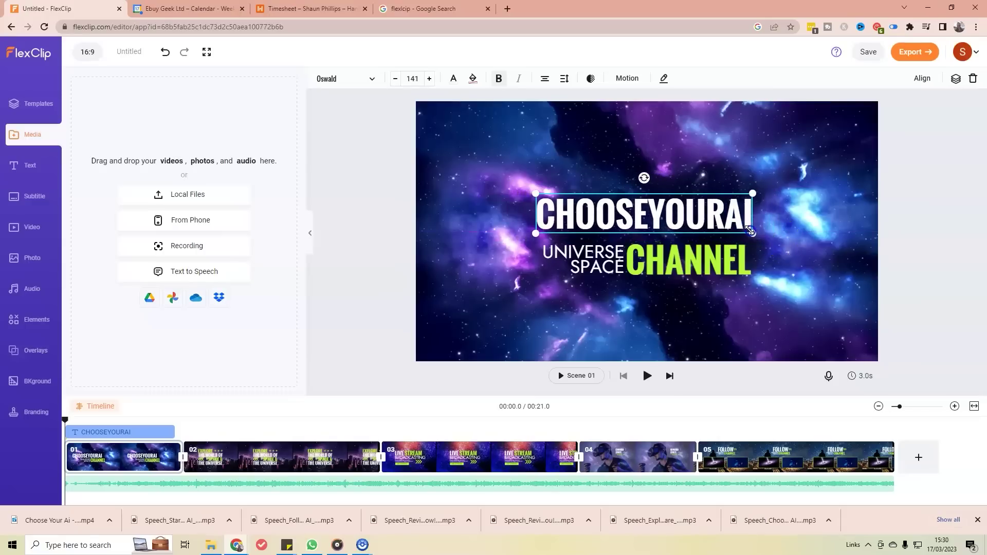
# Step: Try the Shadow, Glow, Hollow and Border Shadow text styles on the title
pyautogui.doubleClick(613, 223)
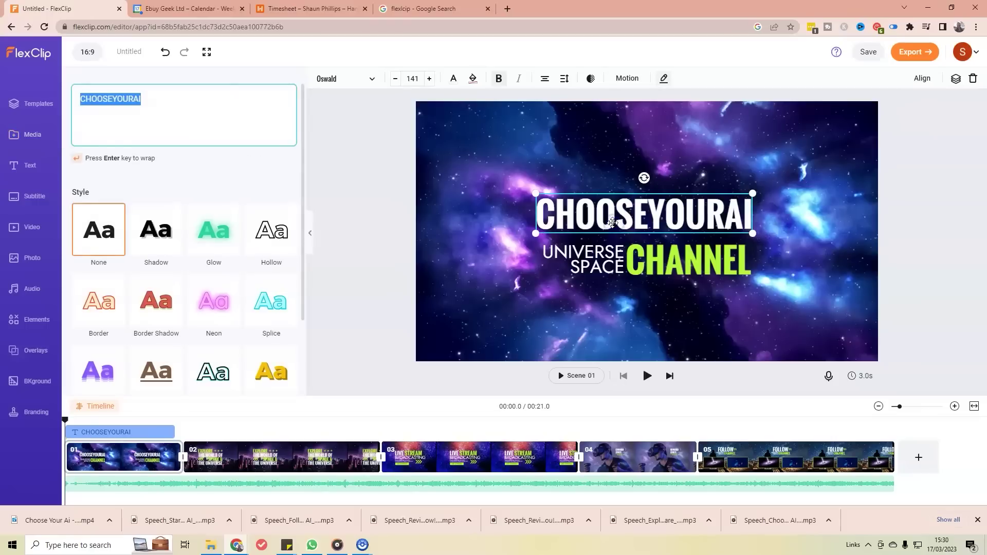
pyautogui.click(173, 243)
pyautogui.click(208, 236)
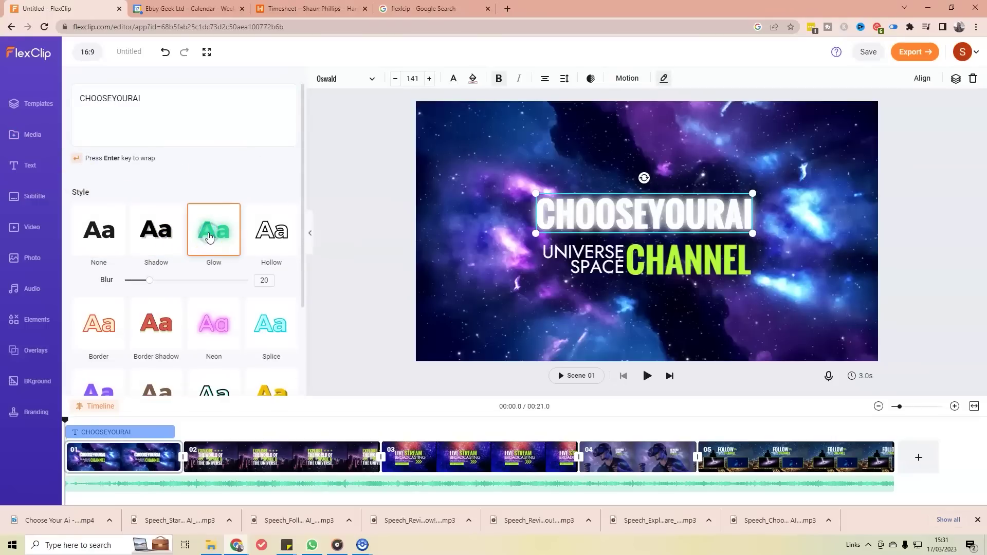
pyautogui.click(285, 240)
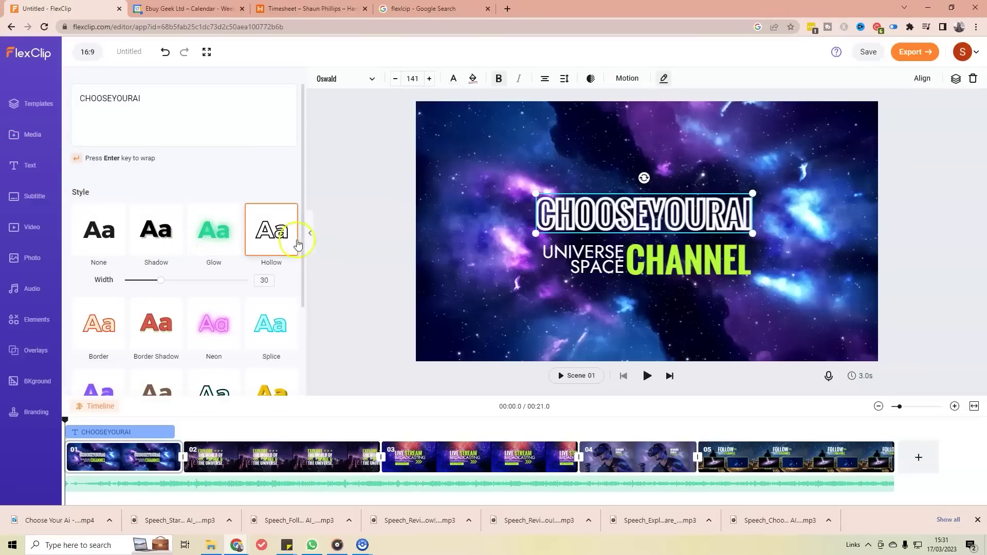
pyautogui.click(168, 333)
pyautogui.scroll(-2, 167, 330)
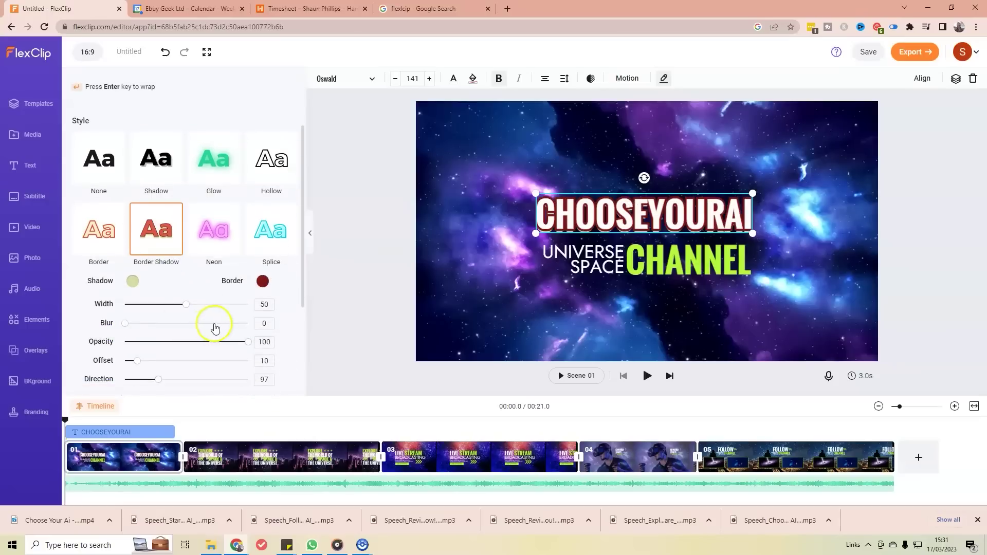
pyautogui.moveTo(154, 313); pyautogui.dragTo(195, 309)
pyautogui.scroll(-3, 195, 309)
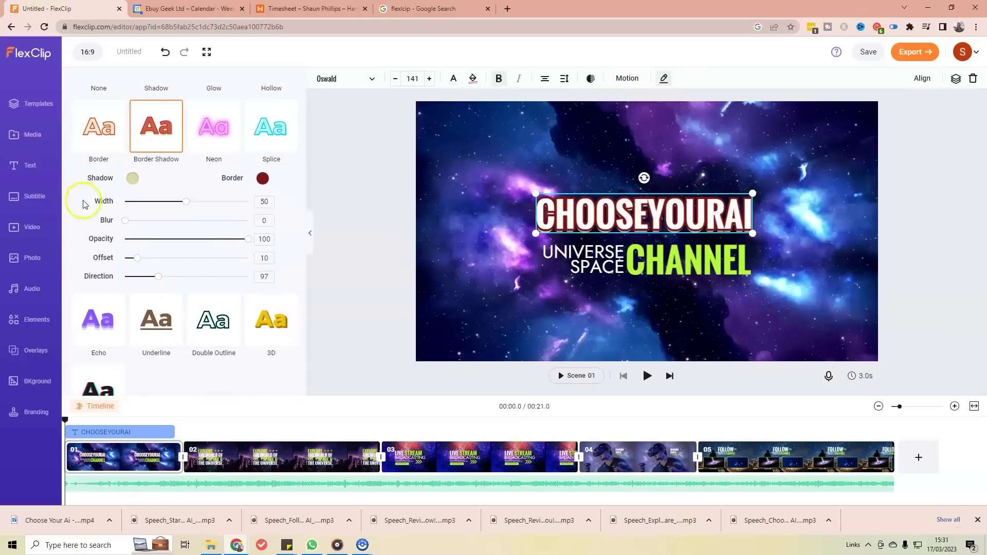
# Step: Apply the cyan Double Outline style with width 13
pyautogui.click(213, 282)
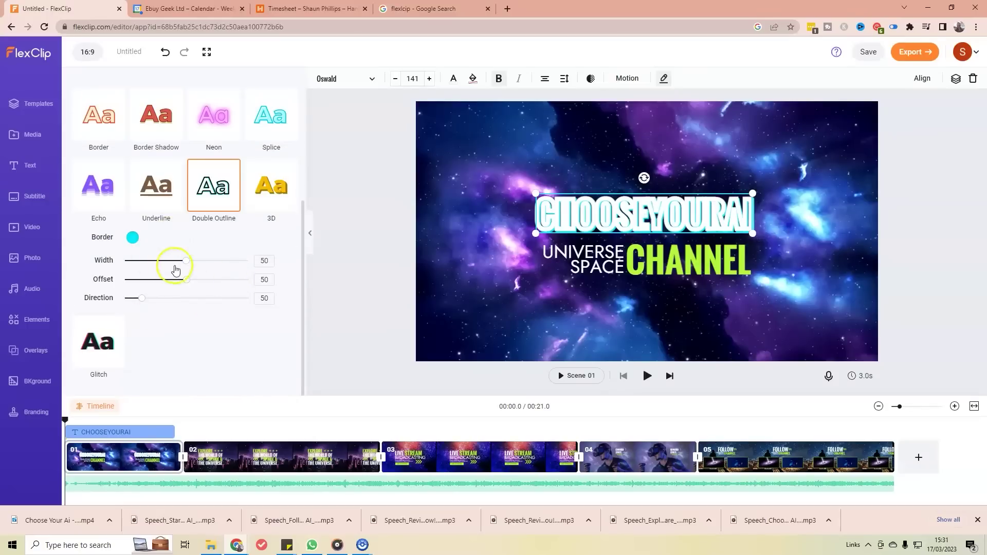
pyautogui.moveTo(173, 264); pyautogui.dragTo(134, 271)
pyautogui.click(141, 270)
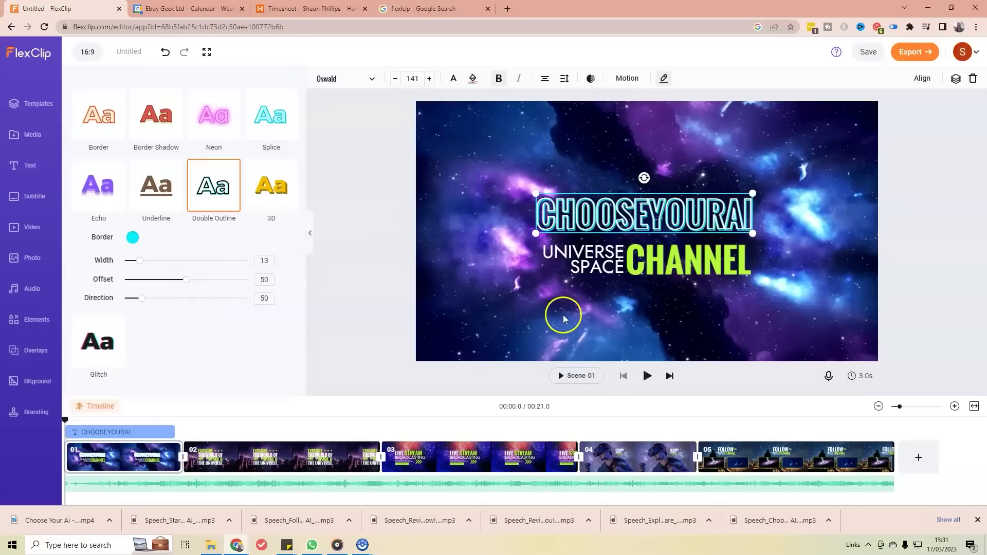
pyautogui.scroll(4, 218, 242)
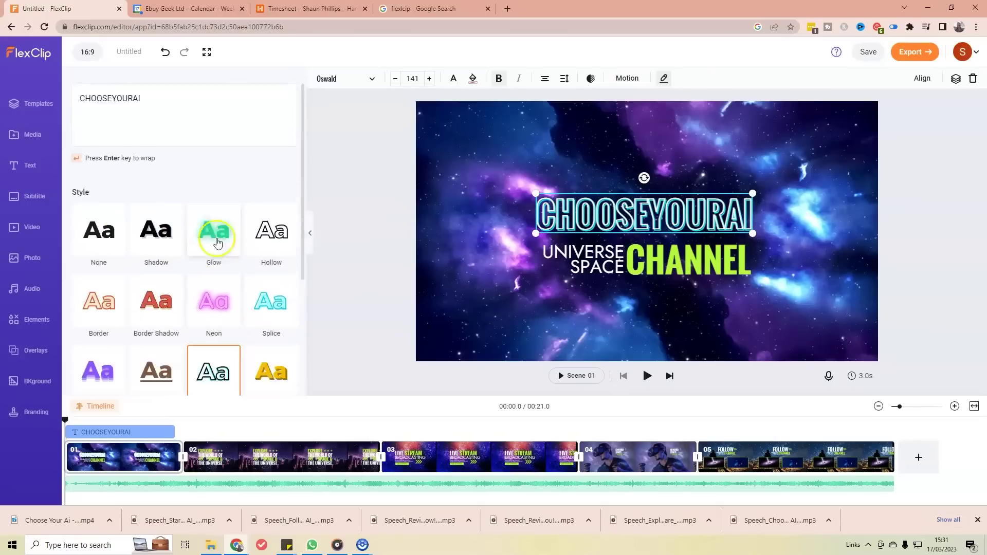
# Step: Insert spaces so the title reads CHOOSE YOUR AI
pyautogui.doubleClick(113, 98)
pyautogui.doubleClick(114, 99)
pyautogui.click(114, 99)
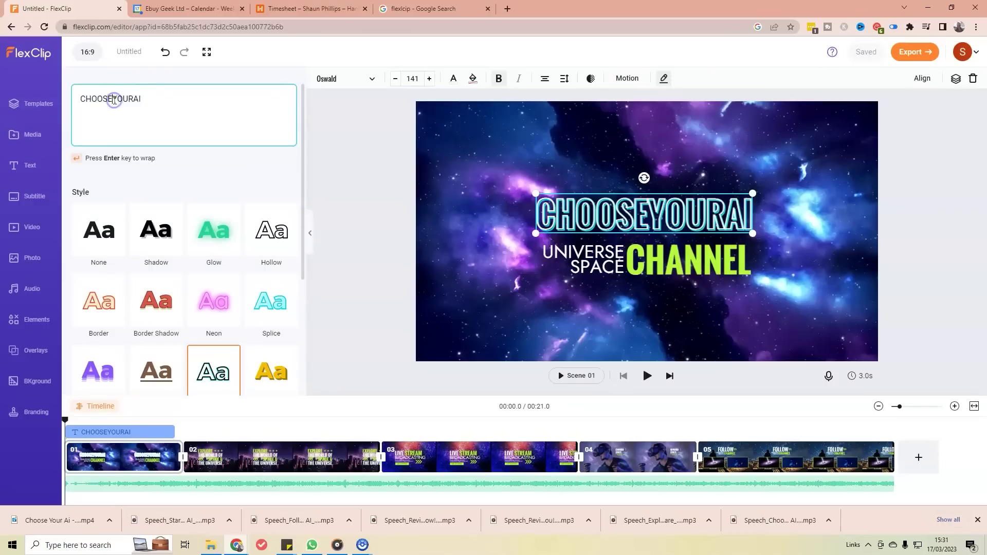
pyautogui.click(135, 98)
pyautogui.click(710, 325)
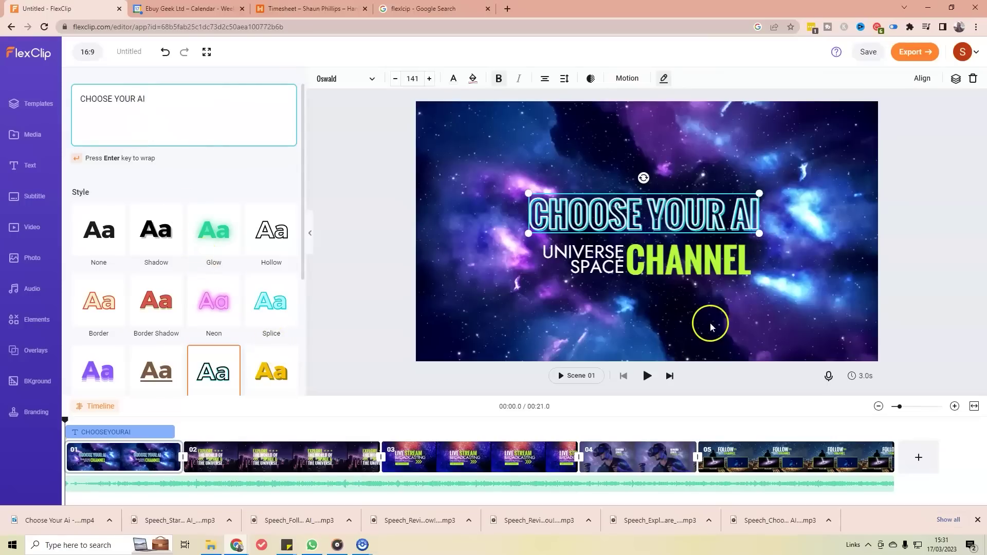
# Step: Reselect the CHOOSE YOUR AI title on the canvas
pyautogui.click(586, 206)
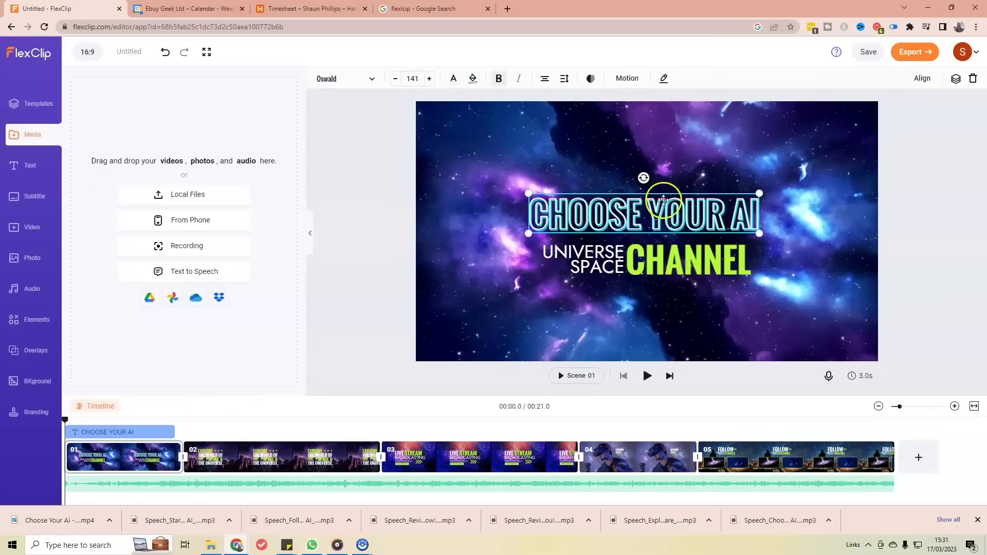
pyautogui.click(681, 219)
pyautogui.click(643, 180)
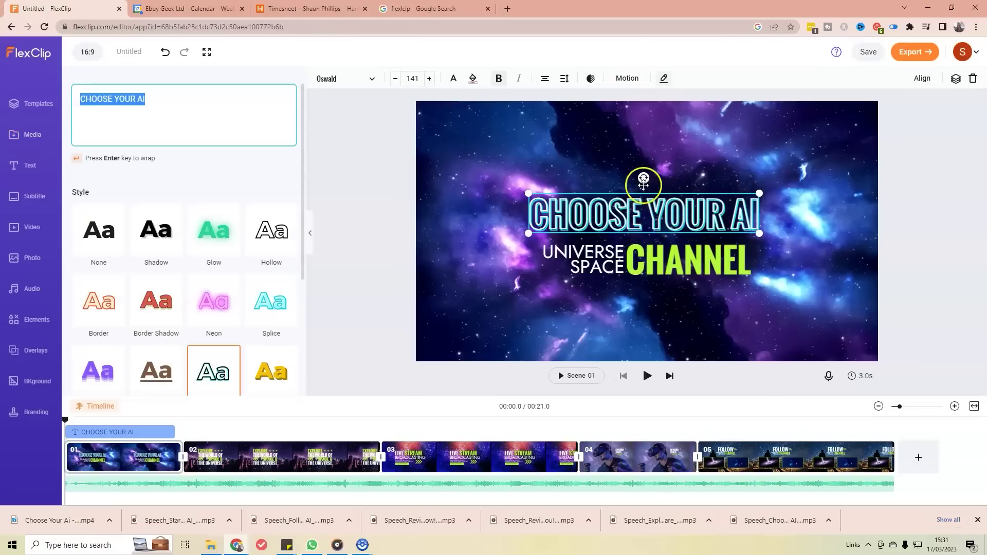
pyautogui.click(717, 186)
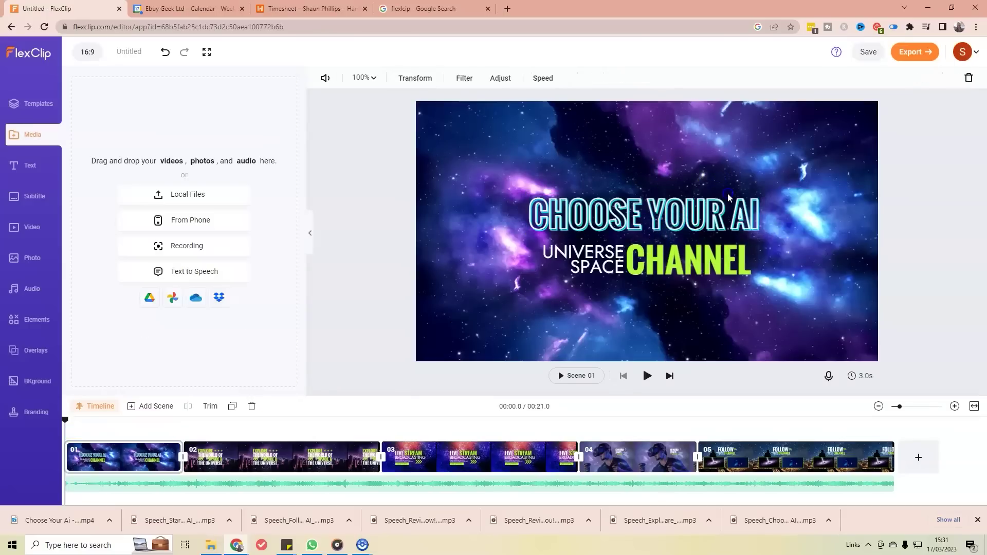
pyautogui.click(715, 205)
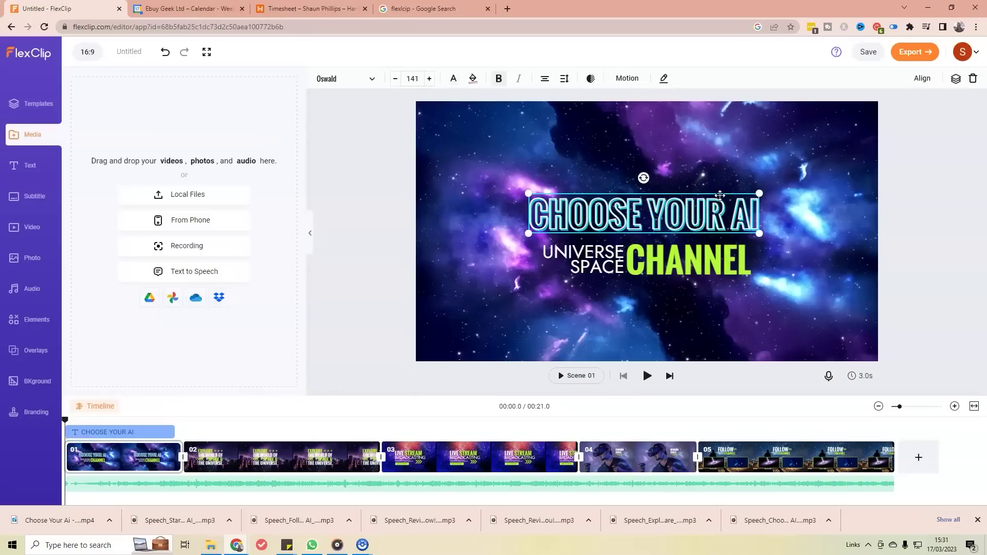
# Step: Delete the title and upload Choose-Your-AI-logo.png into scene 01
pyautogui.press('Delete')
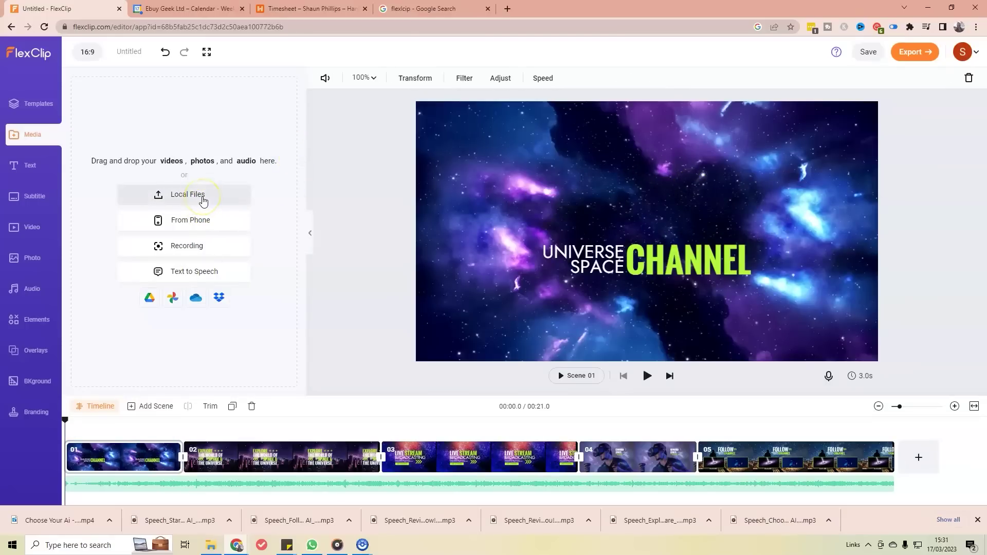
pyautogui.click(202, 198)
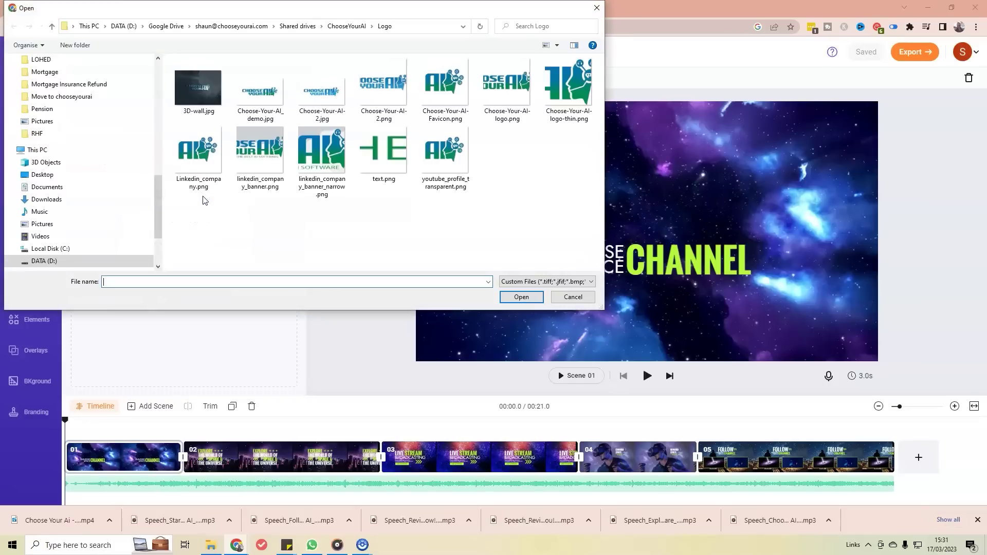
pyautogui.doubleClick(516, 84)
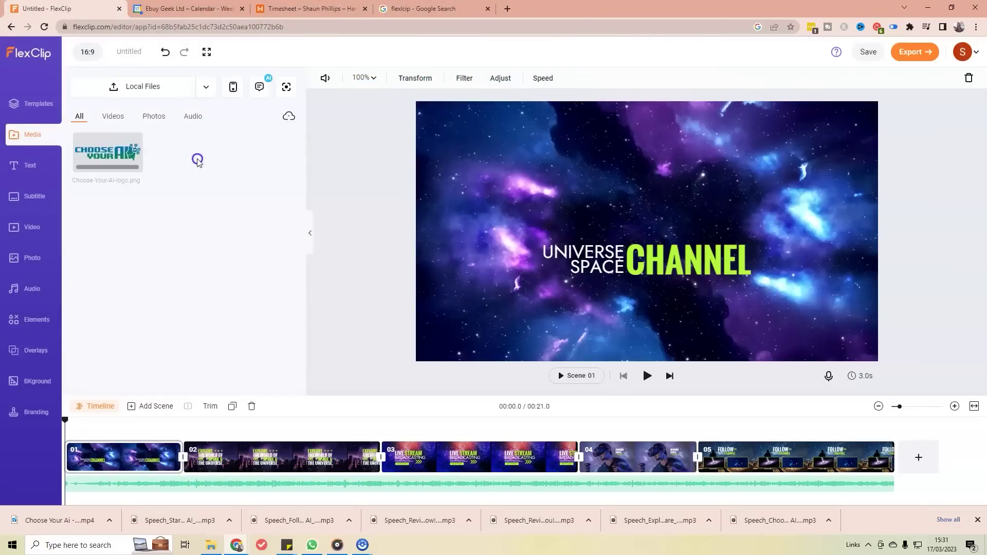
pyautogui.moveTo(109, 152)
pyautogui.moveTo(111, 149); pyautogui.dragTo(576, 190)
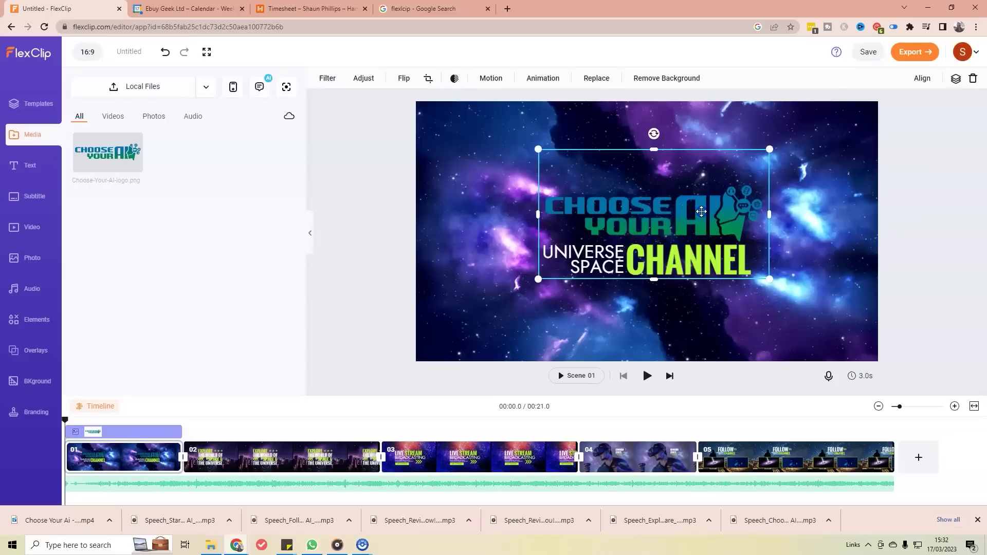
# Step: Enlarge and position the logo above UNIVERSE SPACE CHANNEL
pyautogui.moveTo(701, 211); pyautogui.dragTo(697, 208)
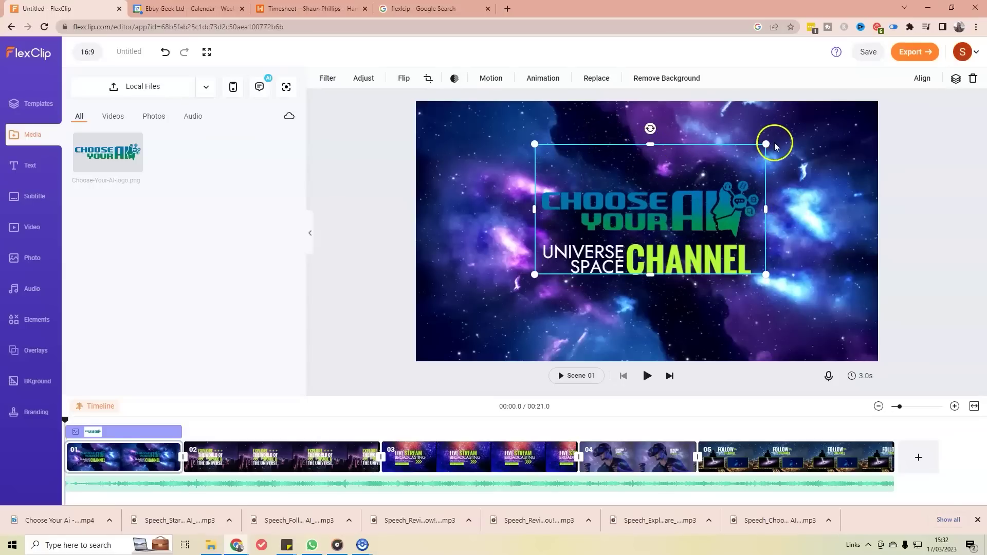
pyautogui.moveTo(766, 143)
pyautogui.mouseDown()
pyautogui.moveTo(673, 156)
pyautogui.moveTo(770, 140)
pyautogui.moveTo(708, 176)
pyautogui.moveTo(772, 142)
pyautogui.mouseUp()
pyautogui.moveTo(773, 206); pyautogui.dragTo(792, 199)
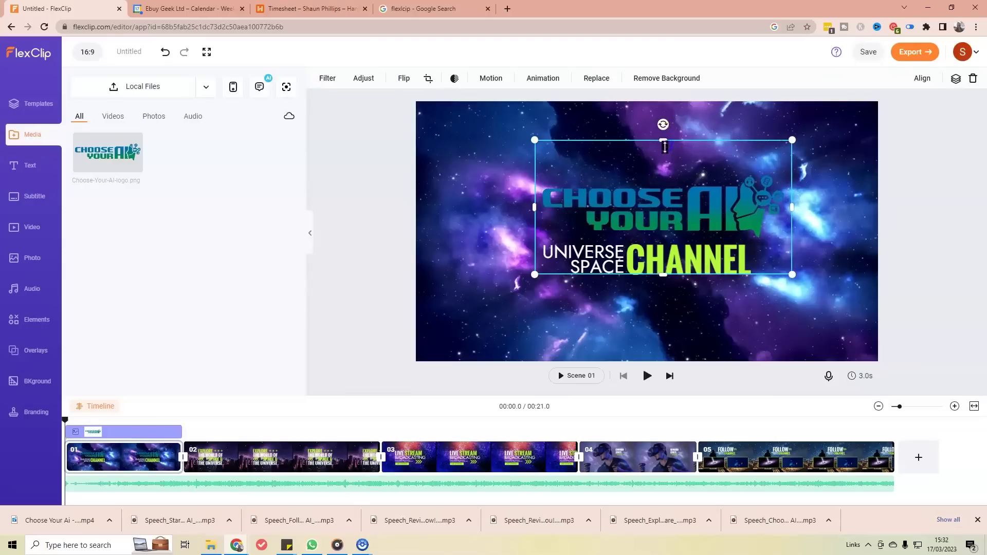
pyautogui.moveTo(664, 147); pyautogui.dragTo(663, 174)
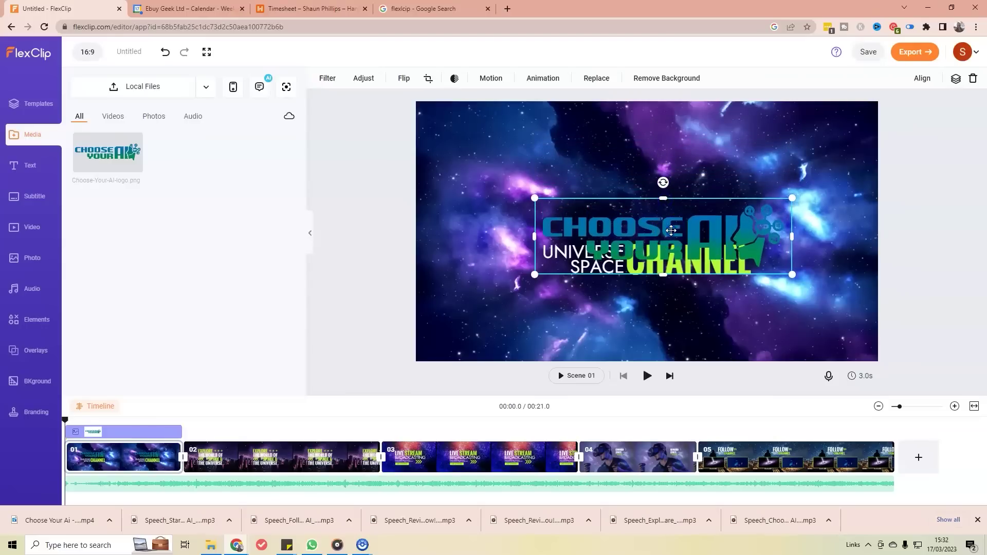
pyautogui.moveTo(670, 230); pyautogui.dragTo(673, 191)
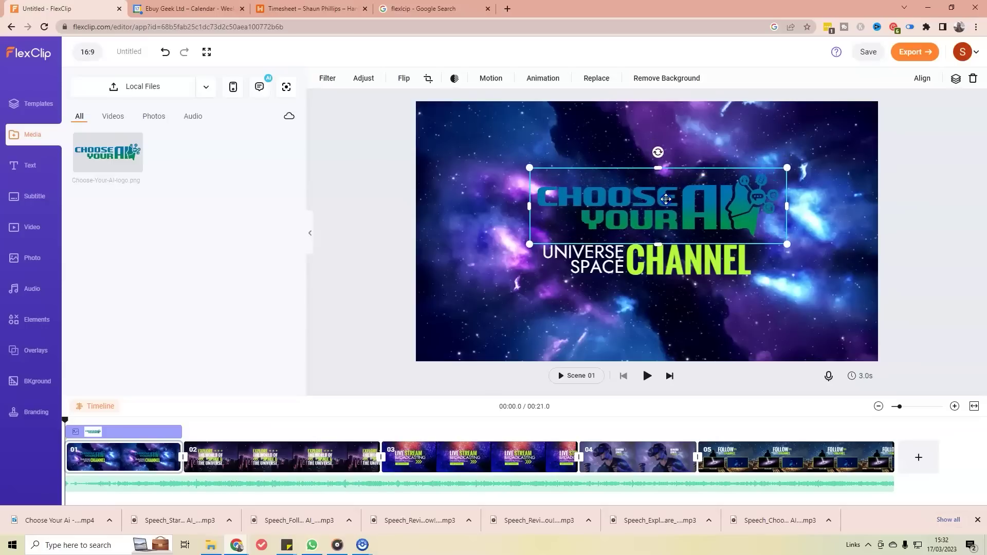
pyautogui.rightClick(672, 225)
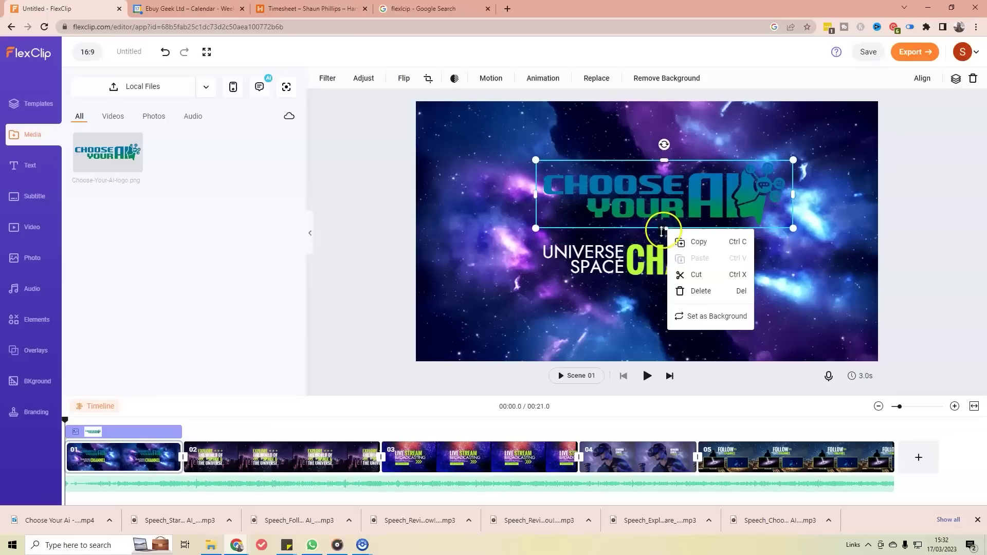
pyautogui.click(663, 231)
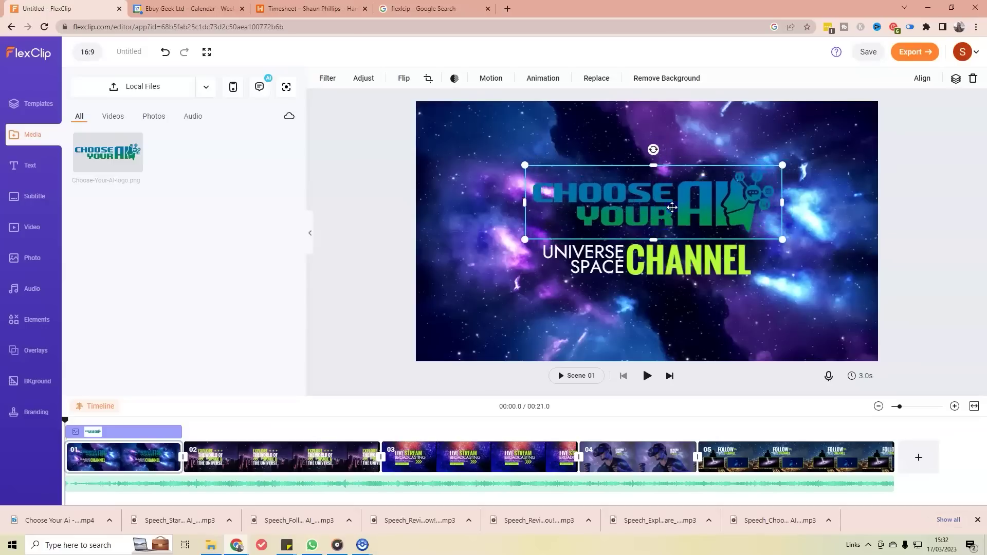
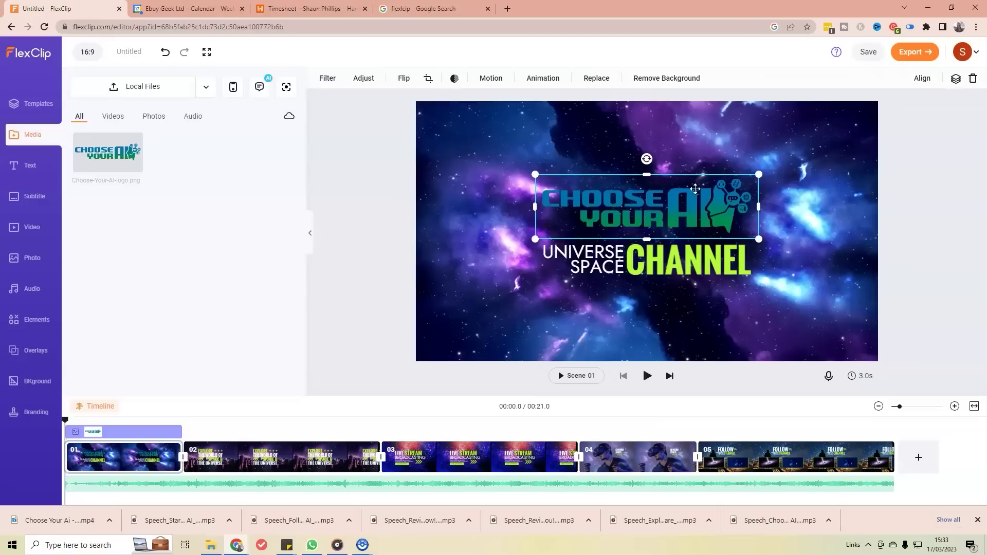
# Step: Nudge the Choose Your AI logo slightly lower on scene 1 with the Down arrow
pyautogui.press('Down')
pyautogui.press('Down')
pyautogui.press('Down')
pyautogui.press('Down')
pyautogui.press('Down')
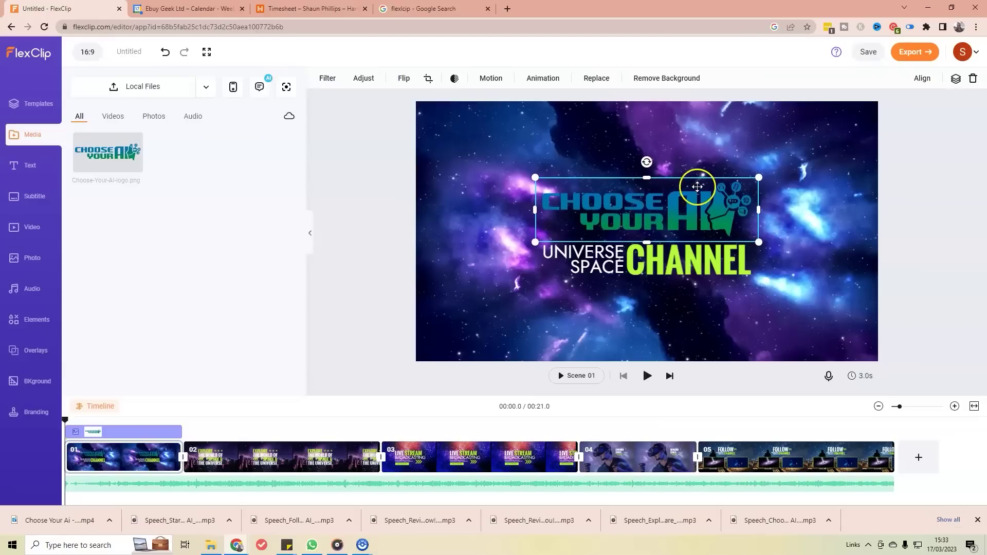
# Step: Replace UNIVERSE SPACE with AI SOFTWARE and REVIEW on two lines
pyautogui.click(605, 256)
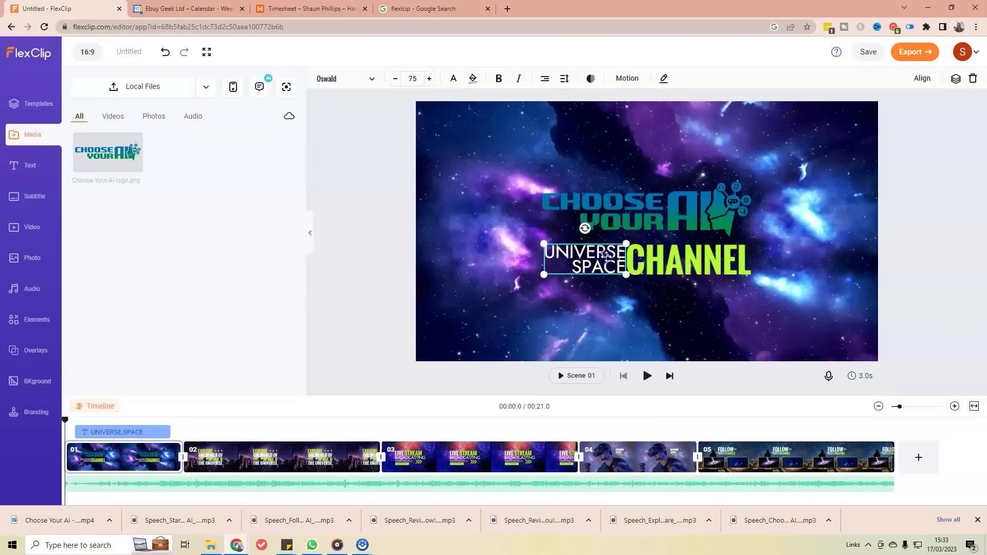
pyautogui.doubleClick(609, 256)
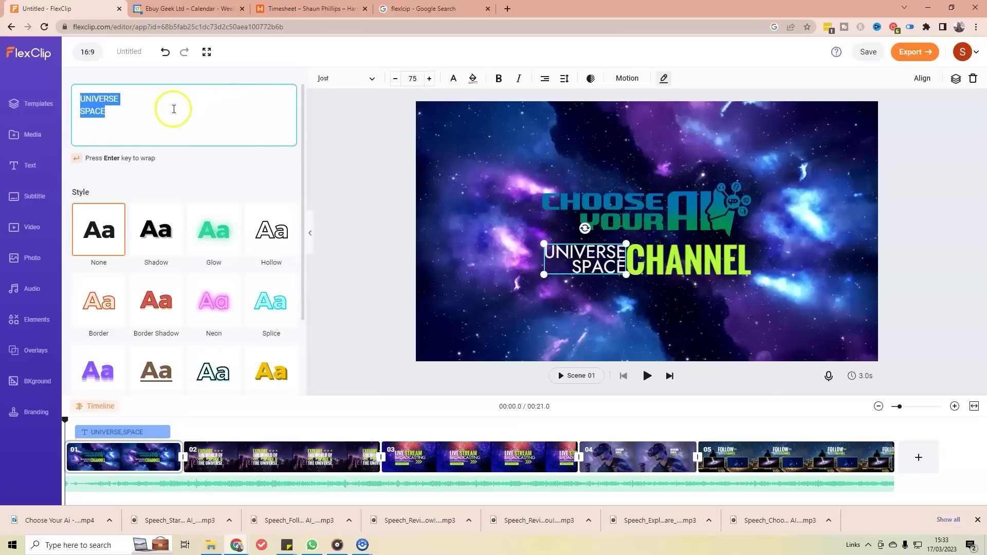
pyautogui.write('AI SOFTW')
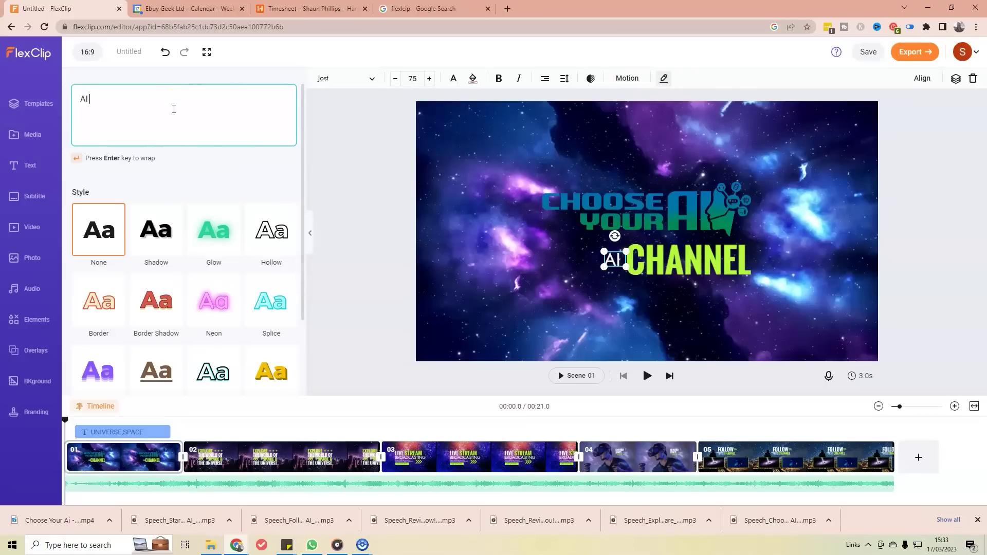
pyautogui.write('ARE')
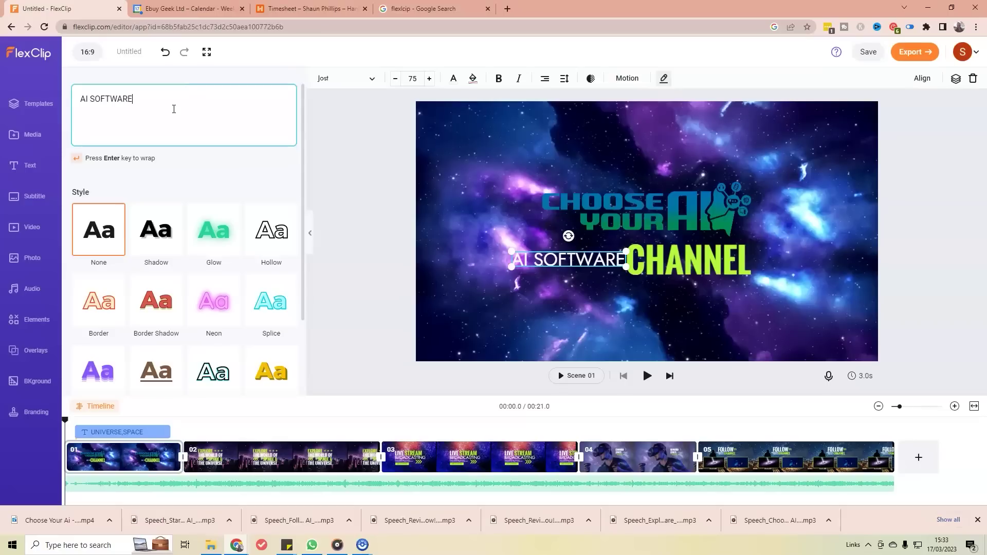
pyautogui.press('Return')
pyautogui.write('REVIEW')
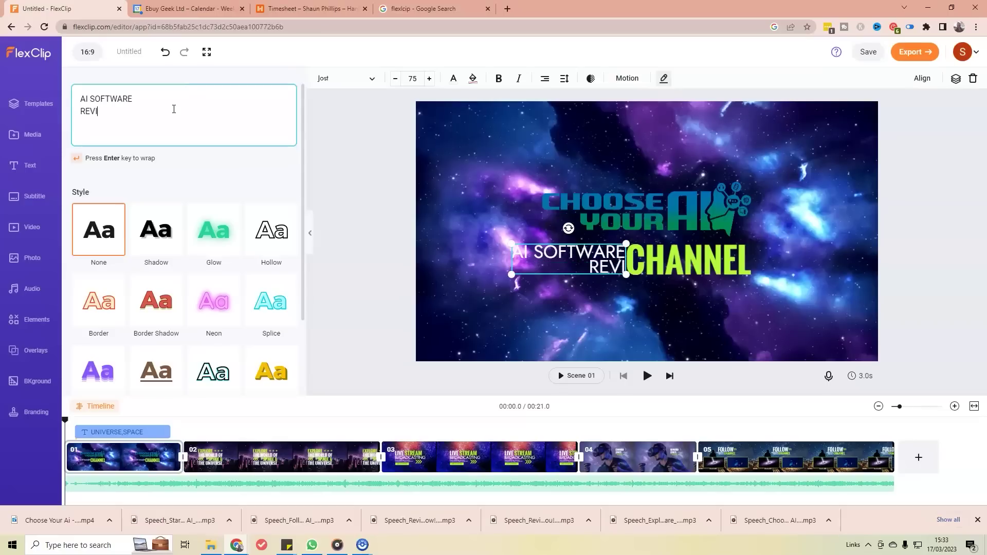
pyautogui.click(539, 239)
# Step: Resize the AI SOFTWARE REVIEW text to size 72 and reposition it beside CHANNEL
pyautogui.click(591, 259)
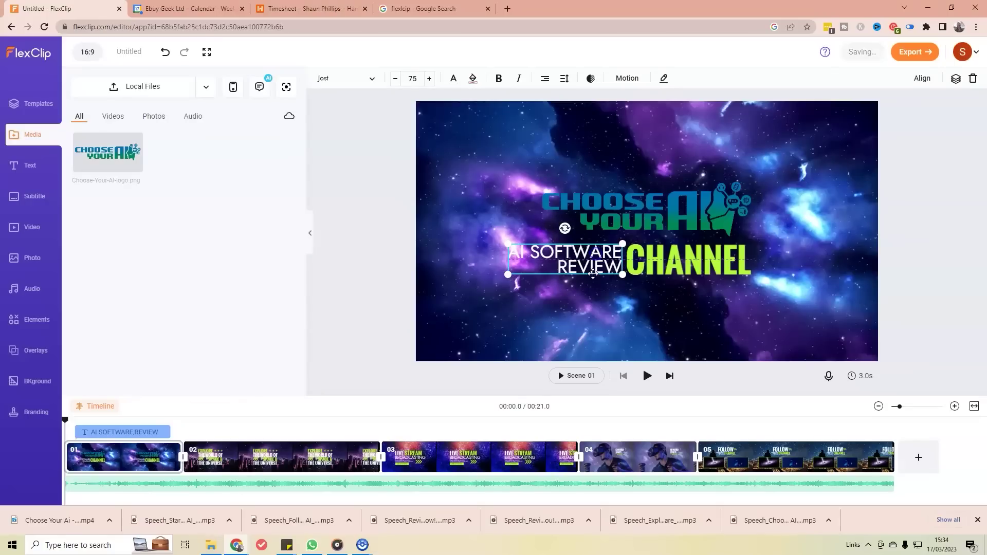
pyautogui.moveTo(507, 244); pyautogui.dragTo(541, 251)
pyautogui.moveTo(606, 259); pyautogui.dragTo(605, 245)
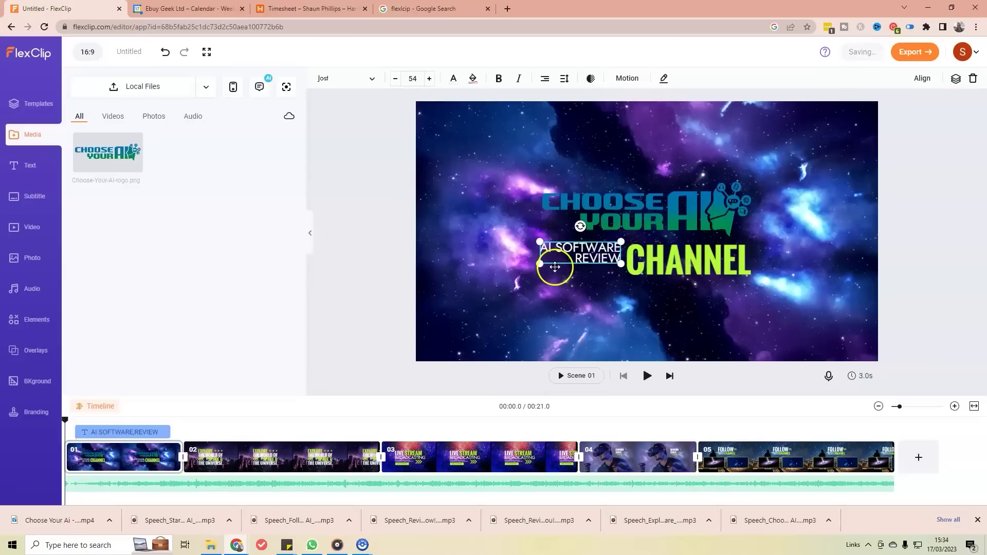
pyautogui.moveTo(540, 266); pyautogui.dragTo(512, 275)
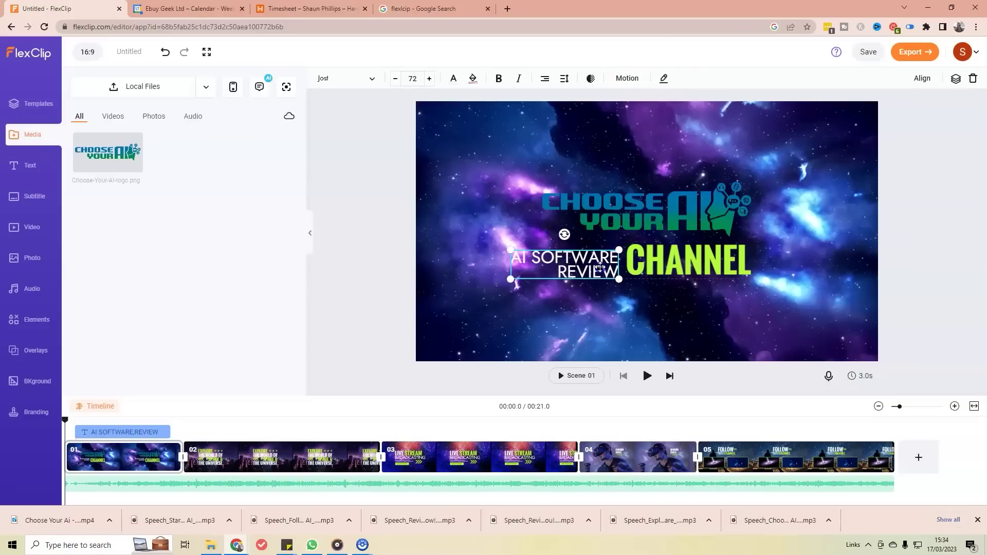
pyautogui.click(592, 307)
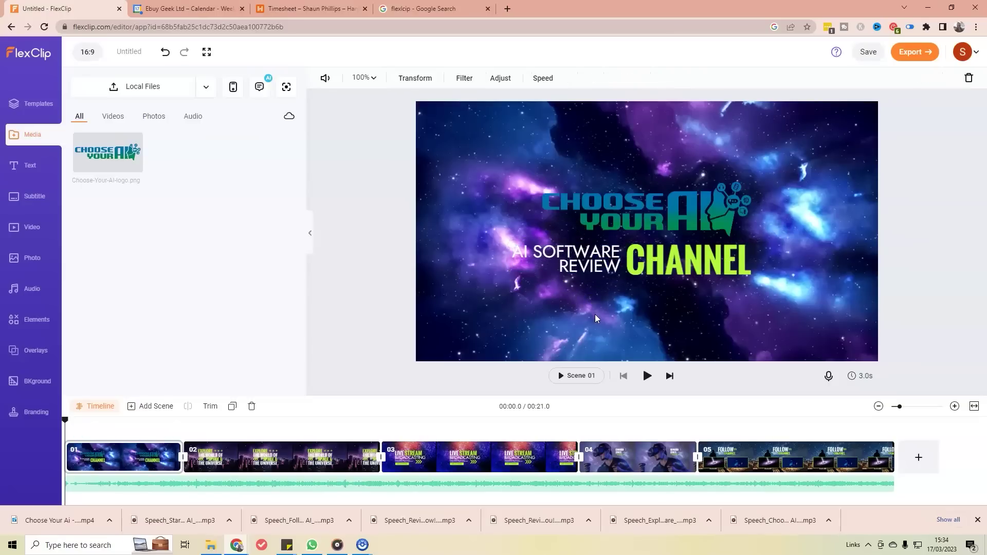
# Step: Enlarge the Choose Your AI logo and shift it slightly right
pyautogui.click(632, 221)
pyautogui.moveTo(535, 176); pyautogui.dragTo(510, 166)
pyautogui.click(651, 211)
pyautogui.moveTo(651, 211); pyautogui.dragTo(664, 211)
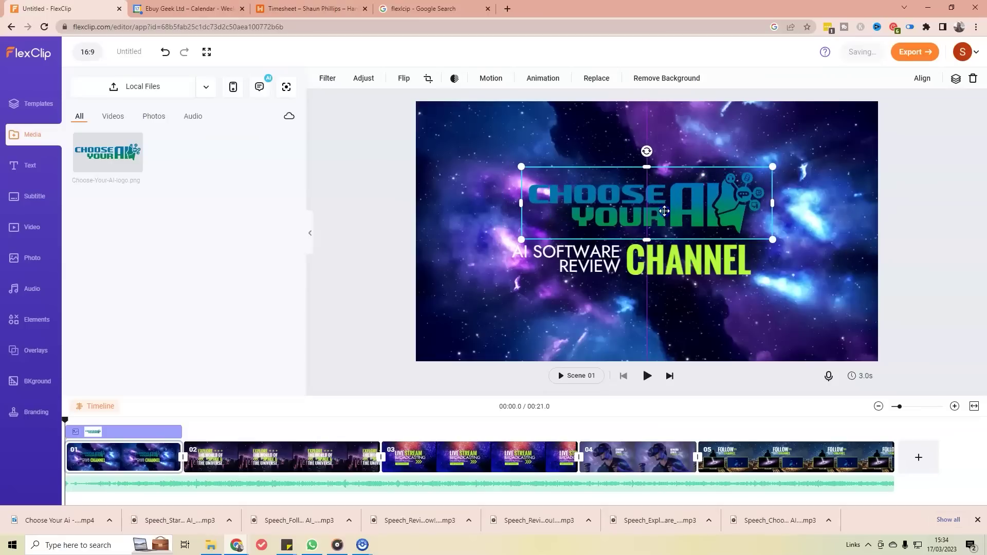
# Step: Move CHANNEL and AI SOFTWARE REVIEW right under the logo, shrinking CHANNEL to size 133
pyautogui.click(678, 270)
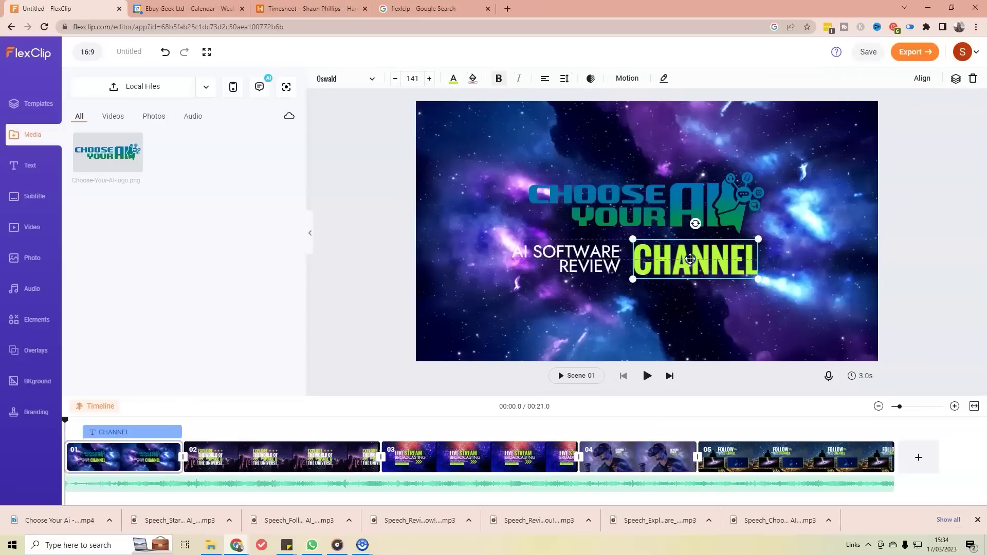
pyautogui.moveTo(690, 258); pyautogui.dragTo(694, 259)
pyautogui.moveTo(587, 254); pyautogui.dragTo(601, 254)
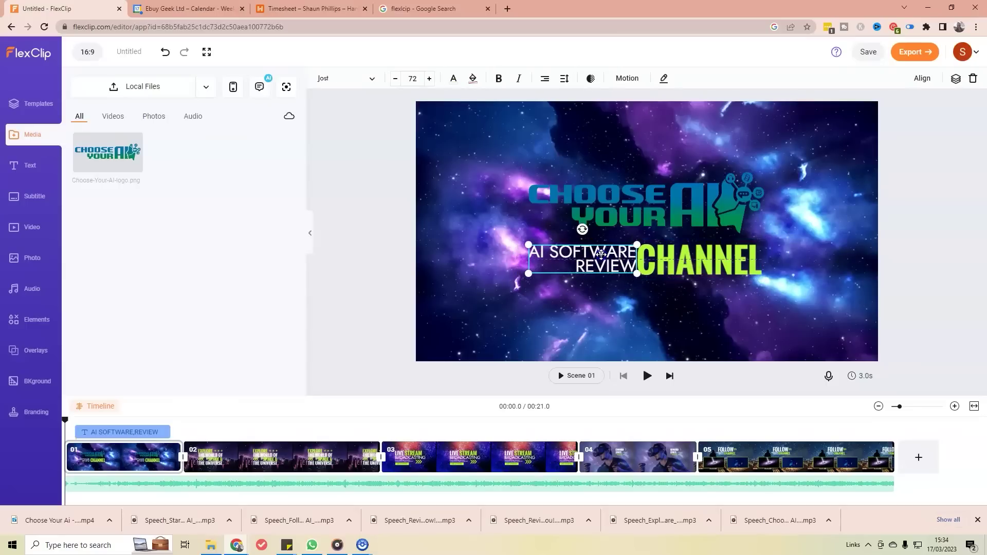
pyautogui.click(682, 263)
pyautogui.moveTo(683, 263); pyautogui.dragTo(689, 264)
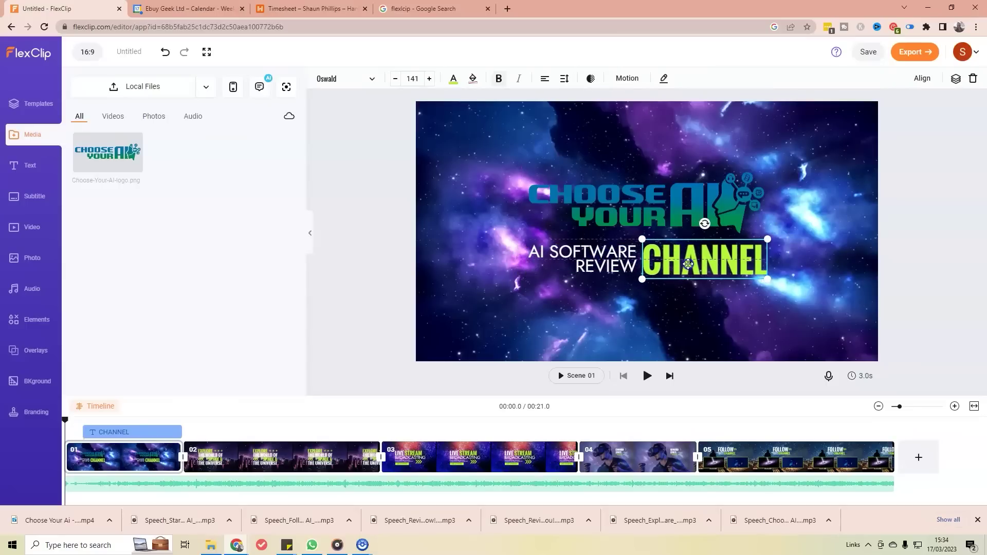
pyautogui.moveTo(769, 238); pyautogui.dragTo(718, 263)
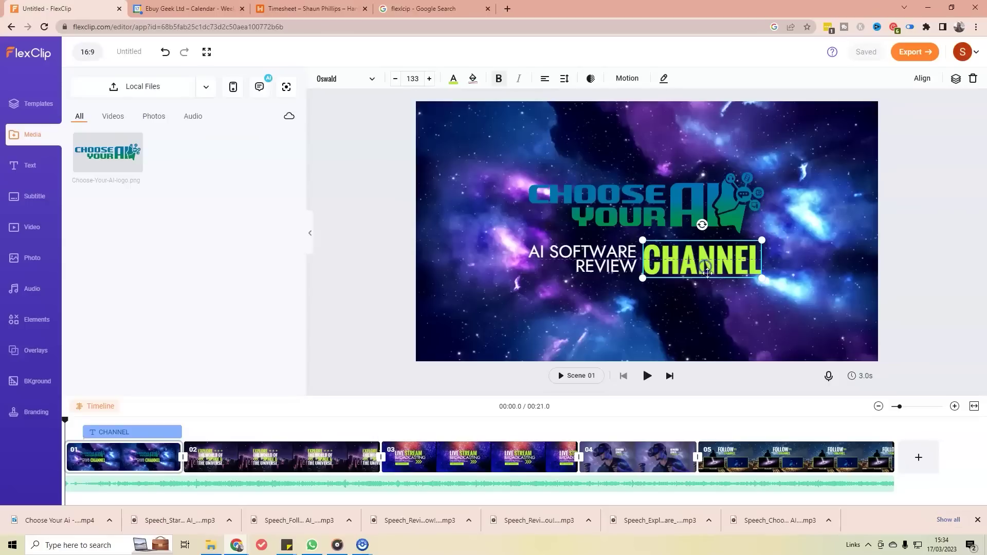
pyautogui.click(703, 313)
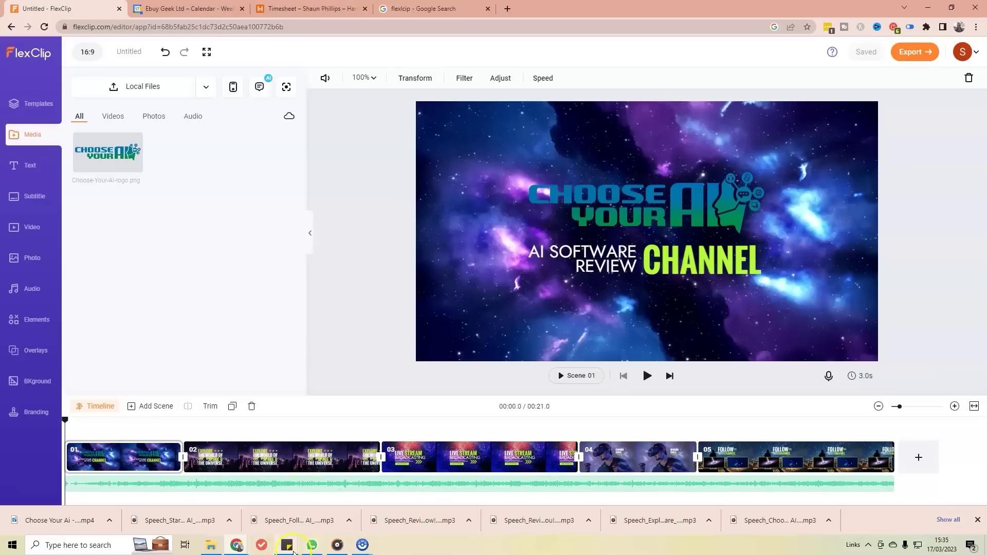
# Step: Copy the green hex code 008f4f from the brand-colour sticky note
pyautogui.moveTo(293, 552)
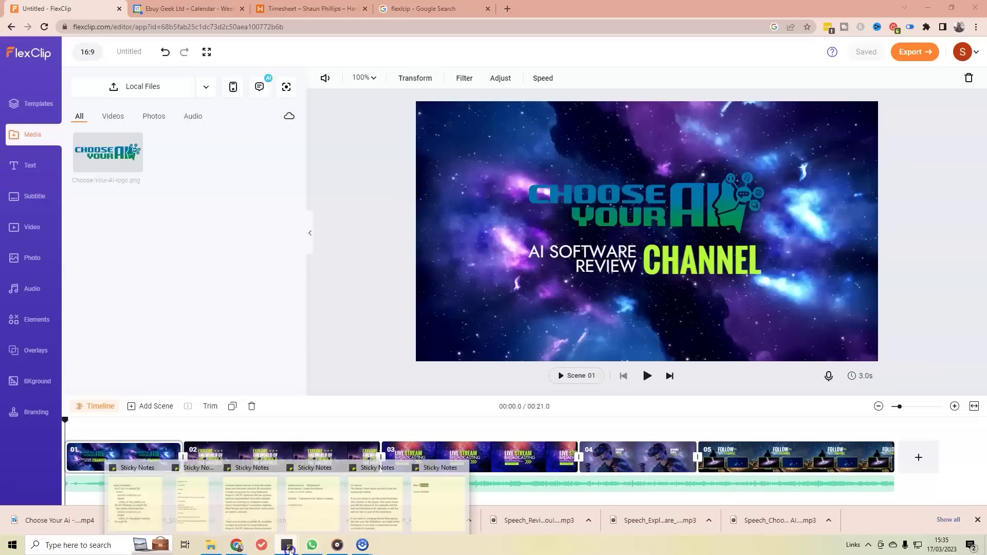
pyautogui.click(431, 517)
pyautogui.moveTo(57, 153); pyautogui.dragTo(35, 151)
pyautogui.rightClick(45, 148)
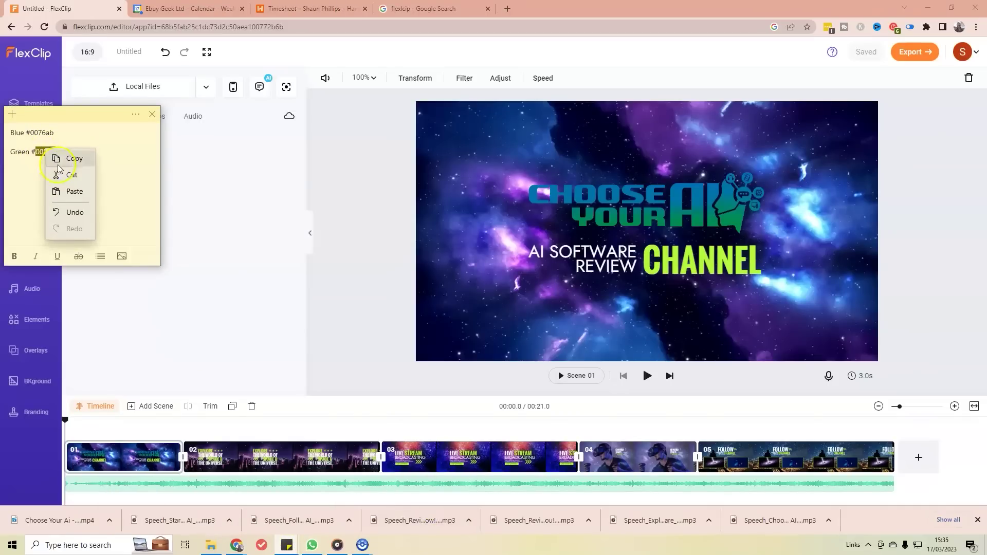
pyautogui.click(74, 159)
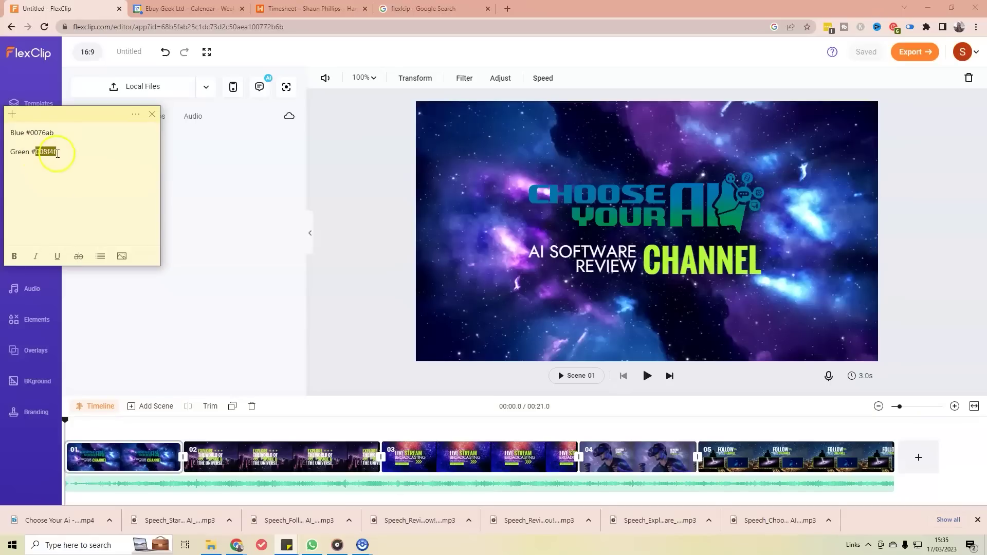
# Step: Set the CHANNEL text colour to the custom hex 008F4F
pyautogui.click(723, 260)
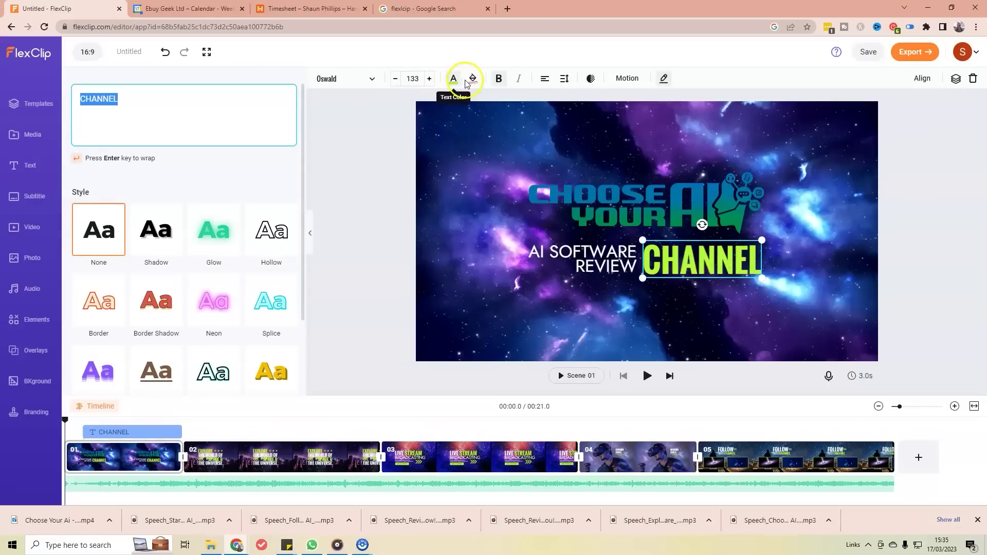
pyautogui.click(453, 79)
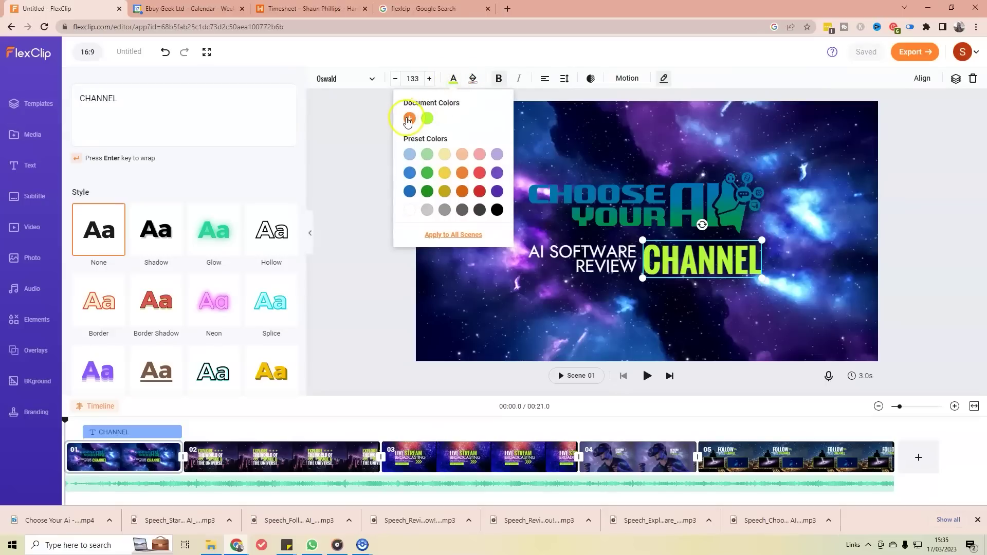
pyautogui.click(409, 118)
pyautogui.click(461, 194)
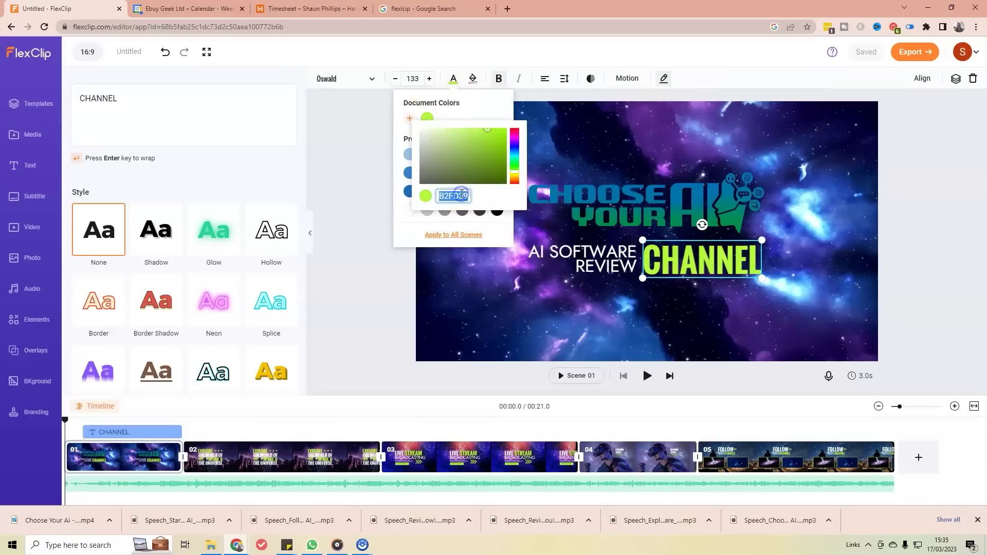
pyautogui.hotkey('ctrl', 'v')
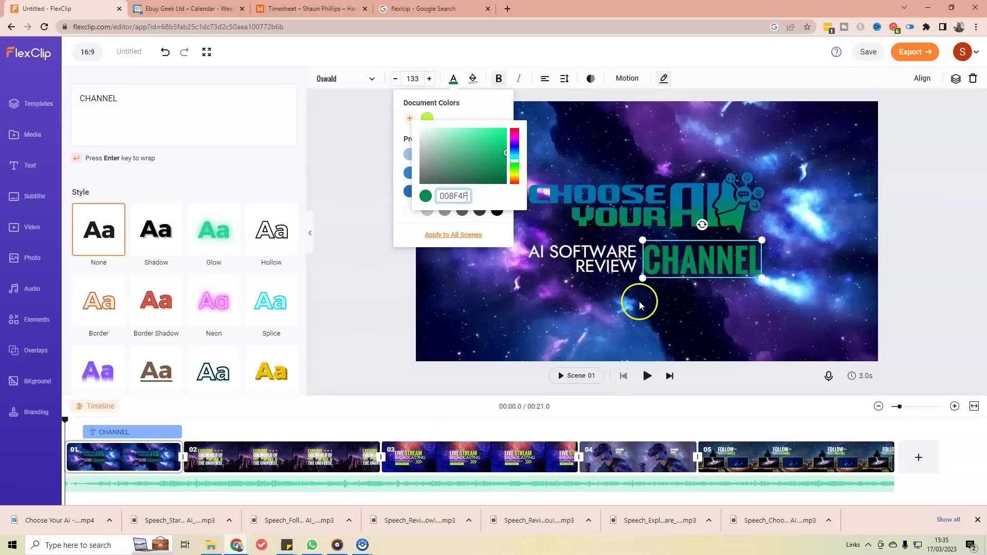
pyautogui.click(654, 286)
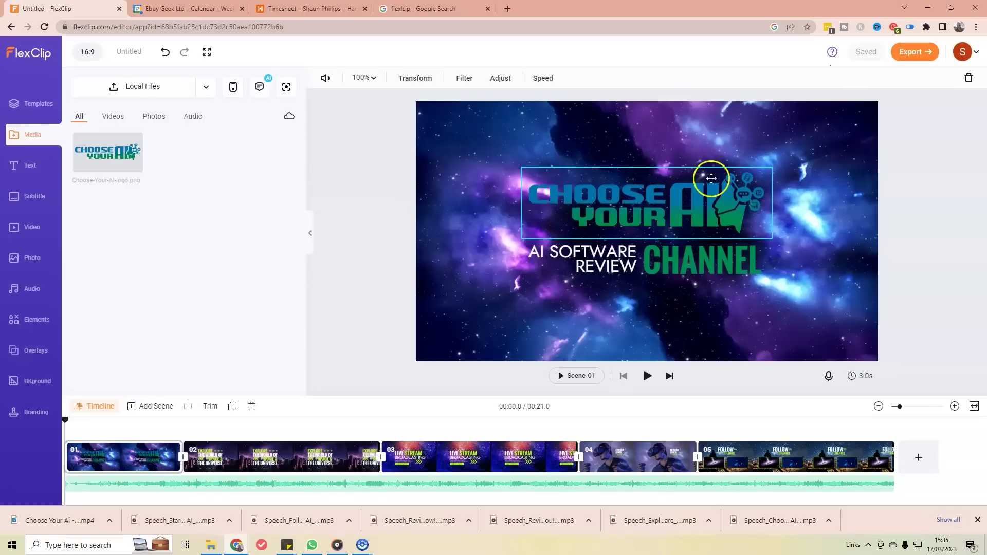
# Step: Make the Choose Your AI logo slightly transparent with its opacity slider
pyautogui.click(686, 210)
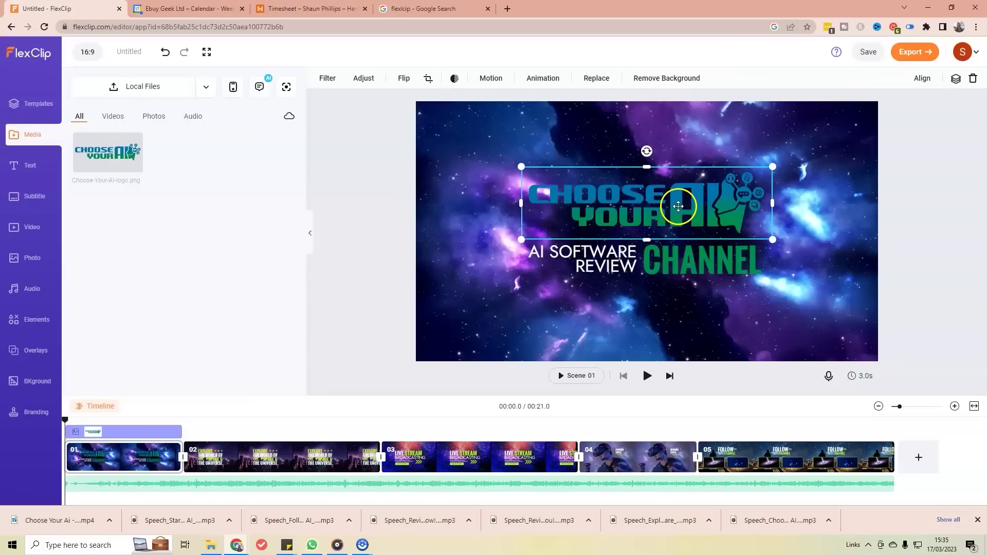
pyautogui.click(455, 88)
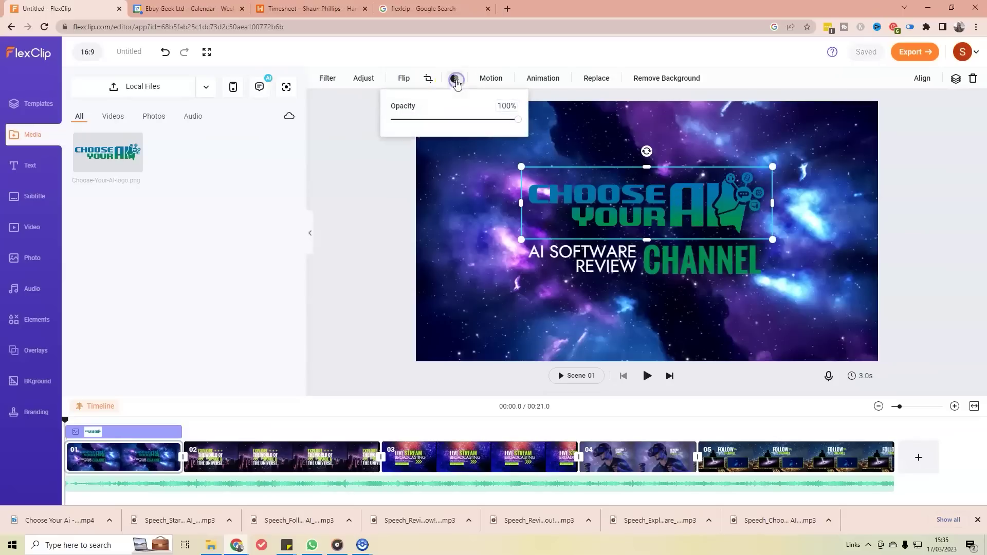
pyautogui.moveTo(518, 120); pyautogui.dragTo(511, 121)
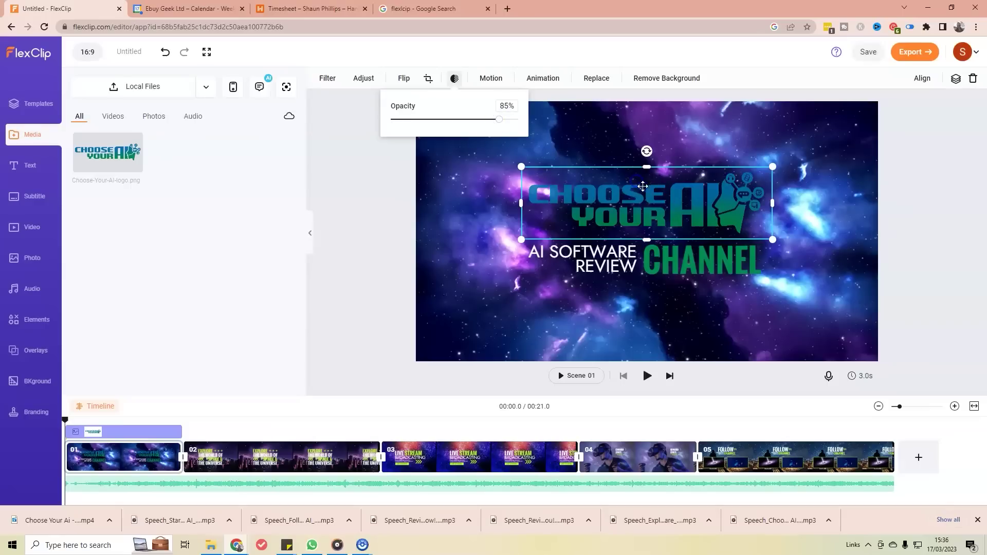
pyautogui.click(683, 210)
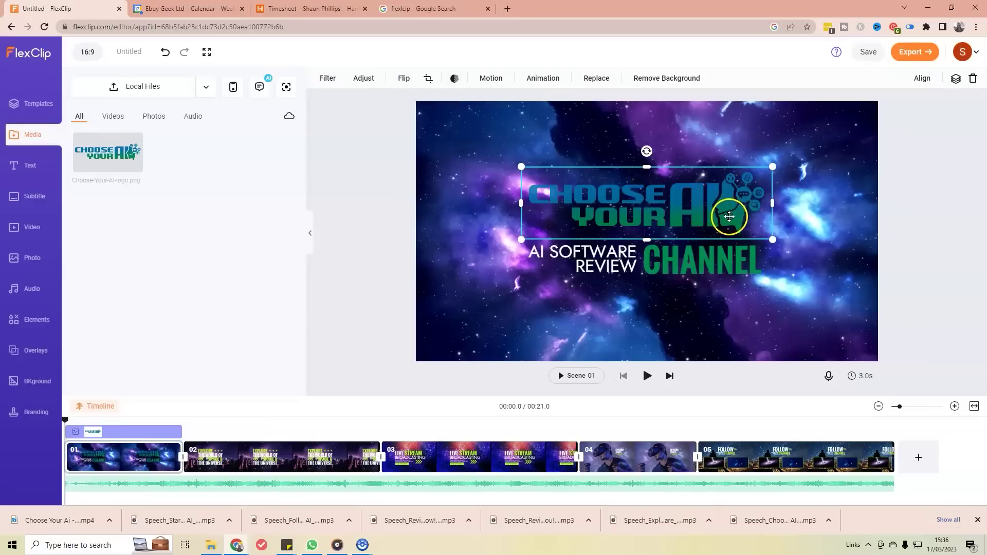
pyautogui.click(454, 78)
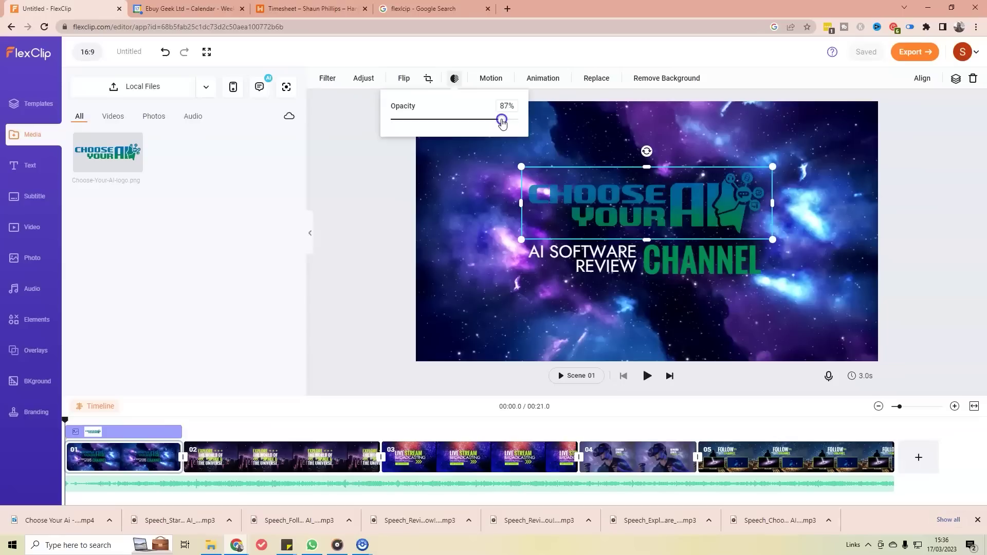
pyautogui.click(507, 154)
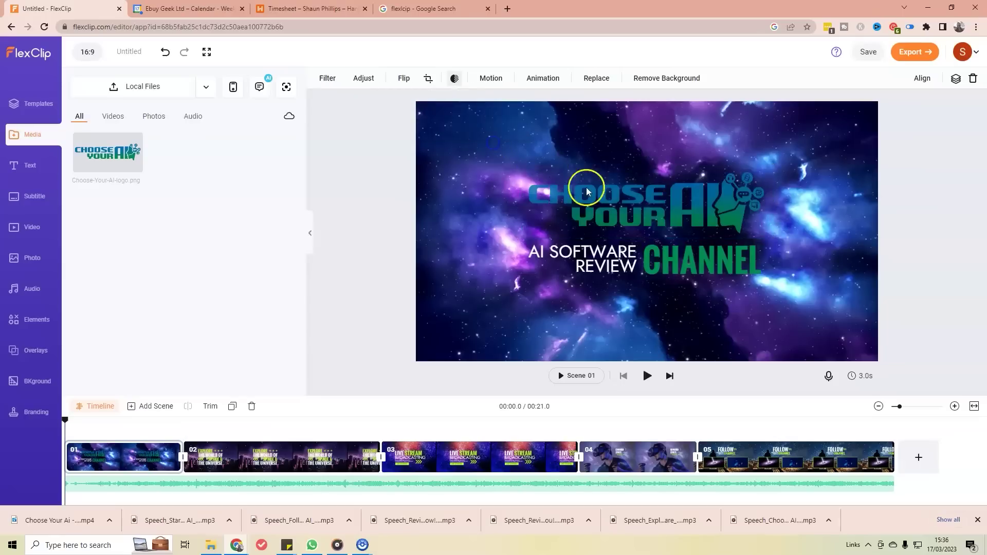
# Step: Lower the CHANNEL and AI SOFTWARE REVIEW text opacity to about 85%
pyautogui.click(720, 264)
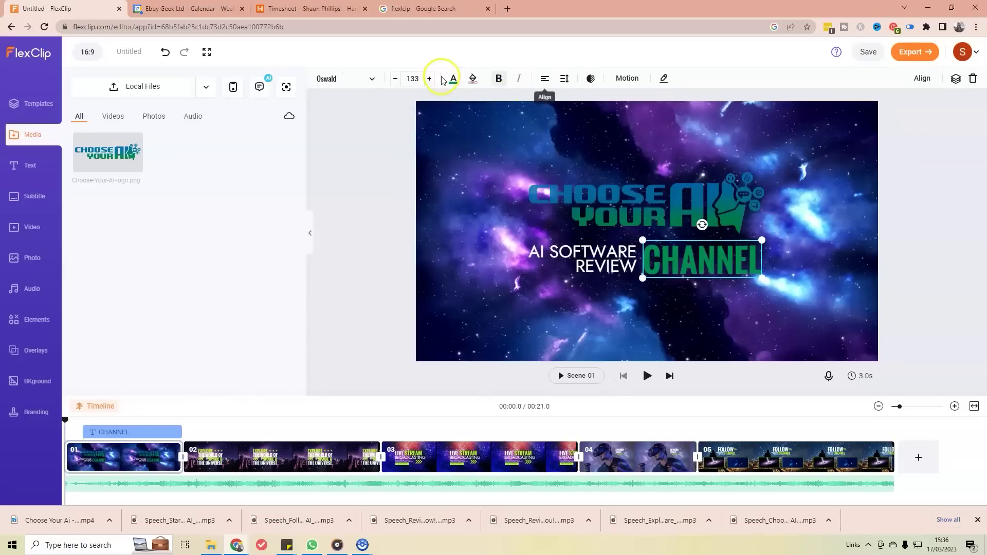
pyautogui.click(590, 79)
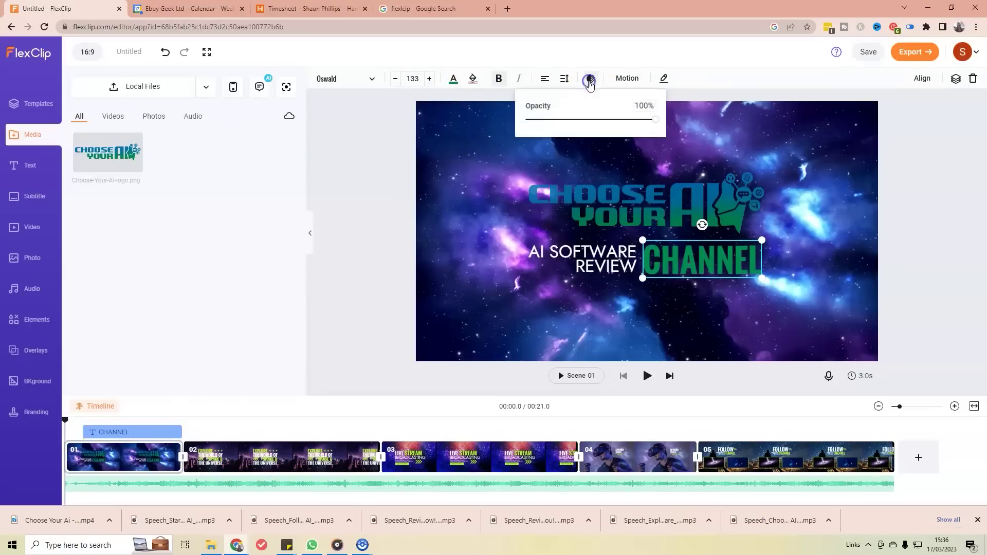
pyautogui.click(650, 120)
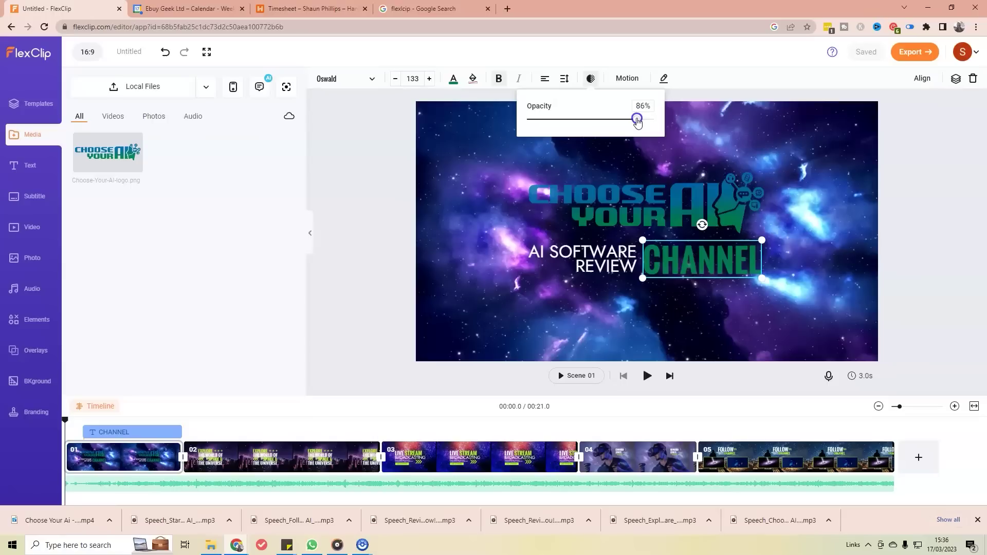
pyautogui.click(611, 264)
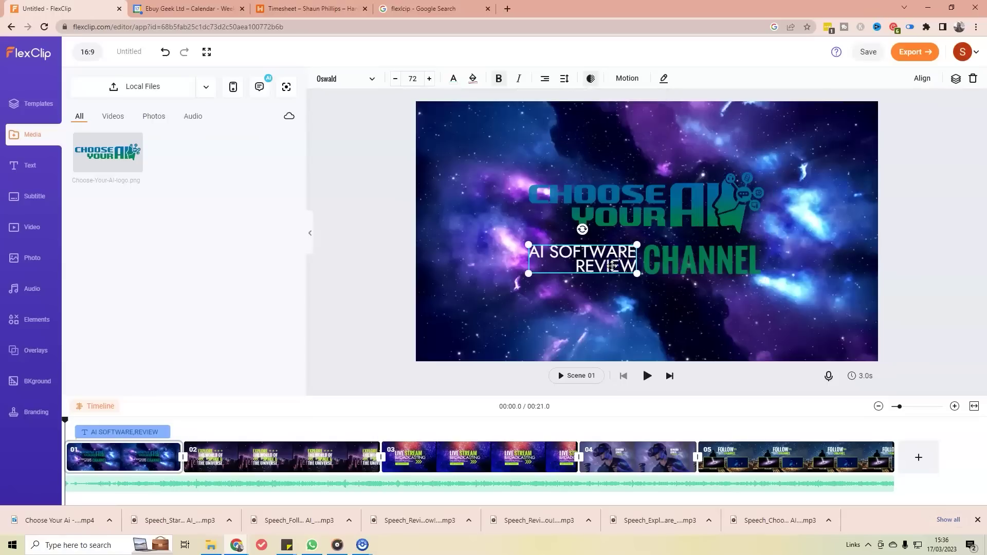
pyautogui.click(590, 78)
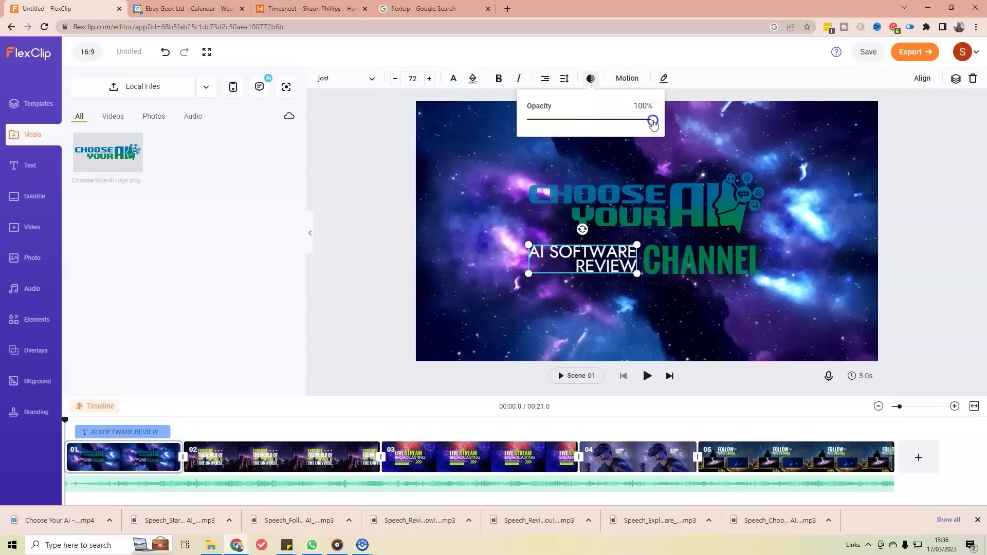
pyautogui.moveTo(635, 127); pyautogui.dragTo(632, 128)
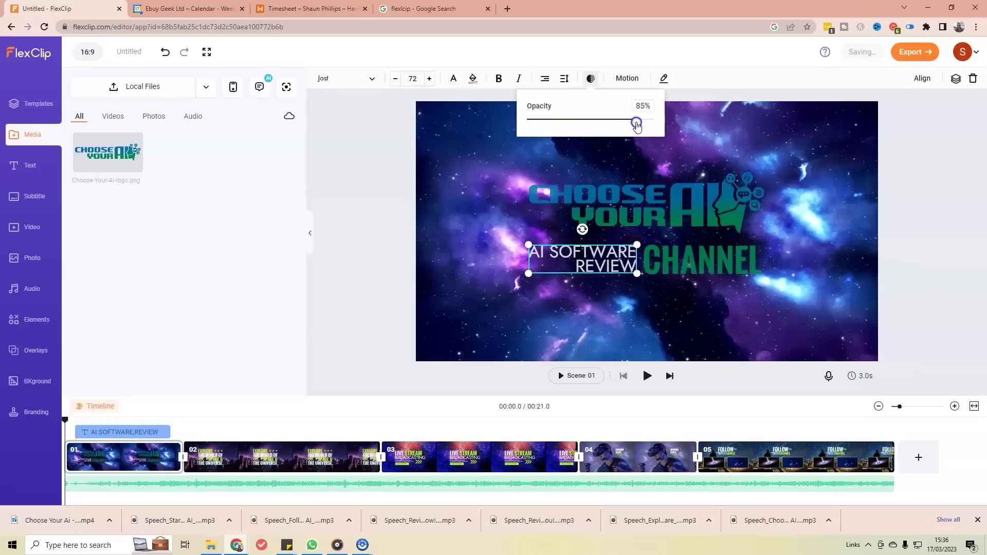
pyautogui.click(911, 142)
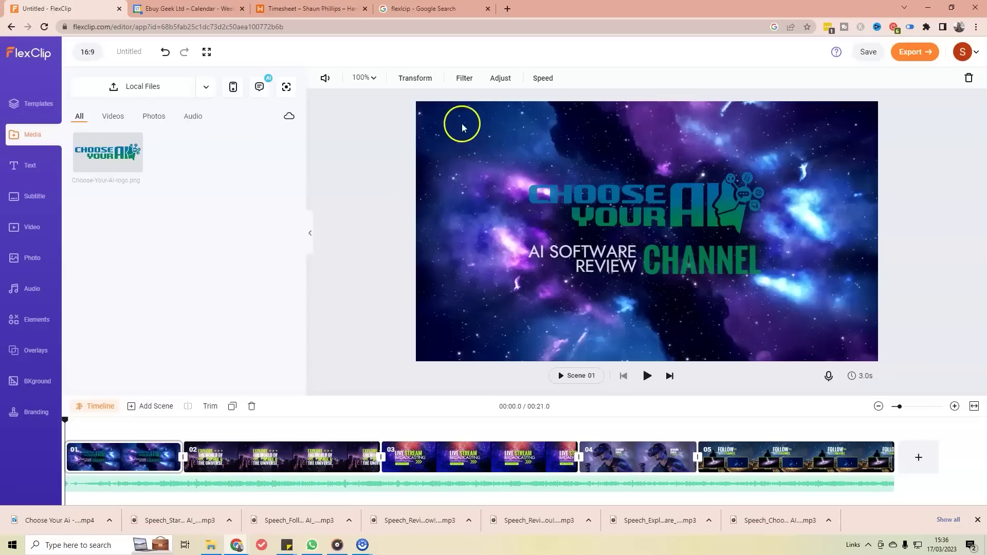
# Step: Apply the Vintage filter to the scene 1 space background after trying B&W
pyautogui.click(464, 78)
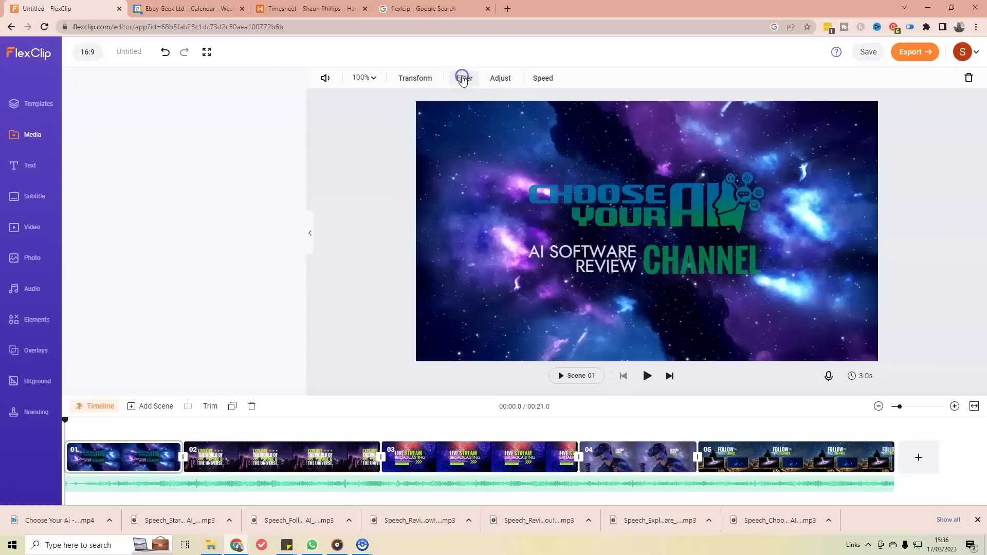
pyautogui.click(186, 114)
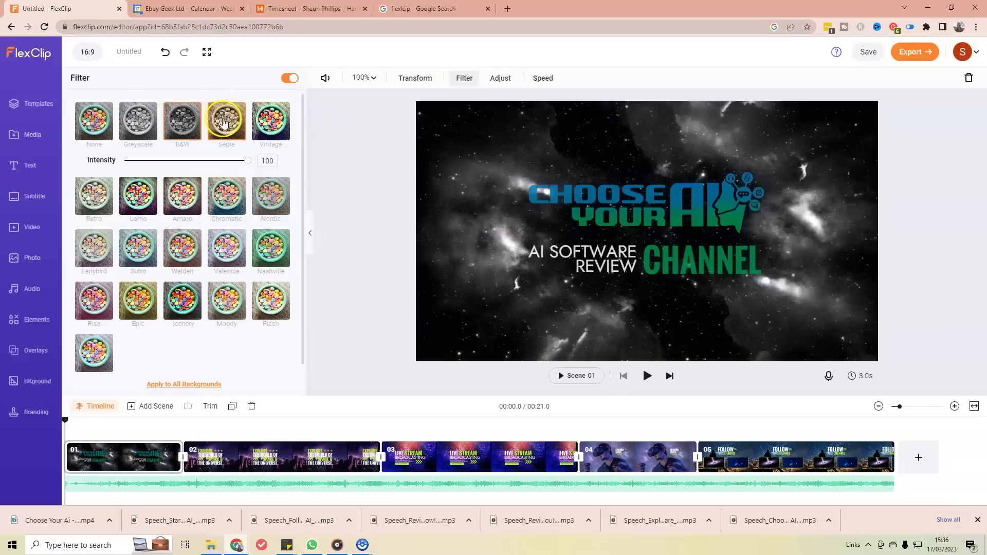
pyautogui.click(277, 133)
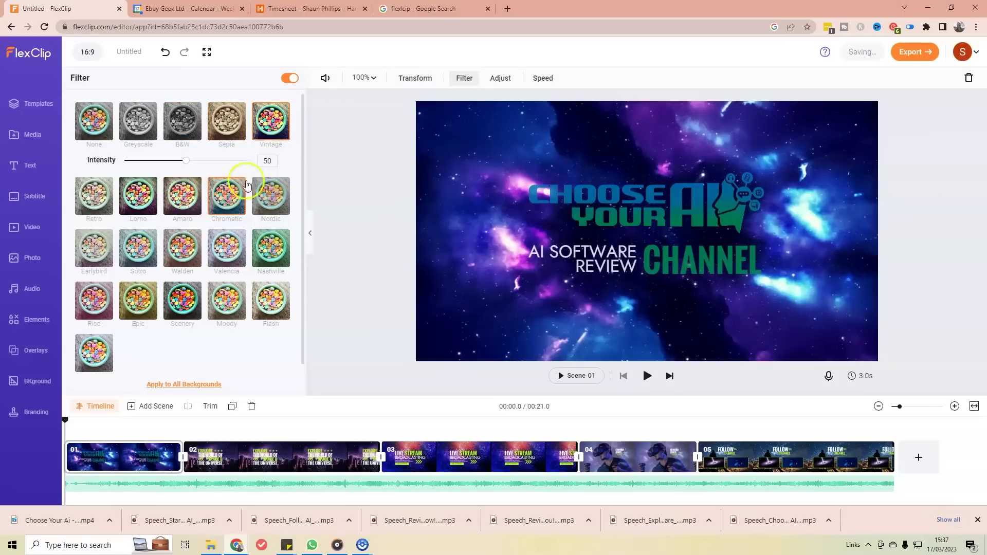
pyautogui.scroll(-1, 267, 288)
pyautogui.scroll(1, 277, 278)
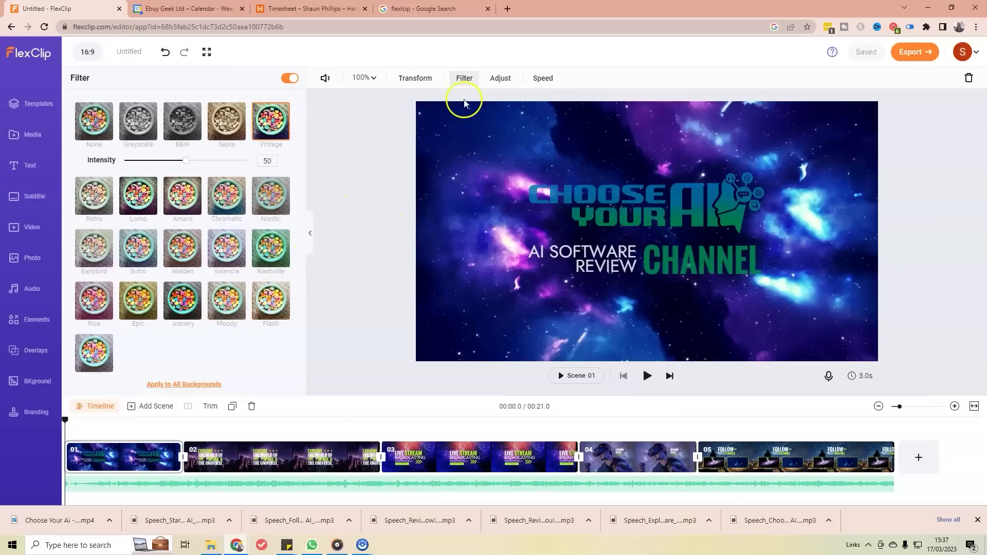
# Step: Adjust the background to exposure 12, contrast 44 and brightness -9
pyautogui.click(499, 78)
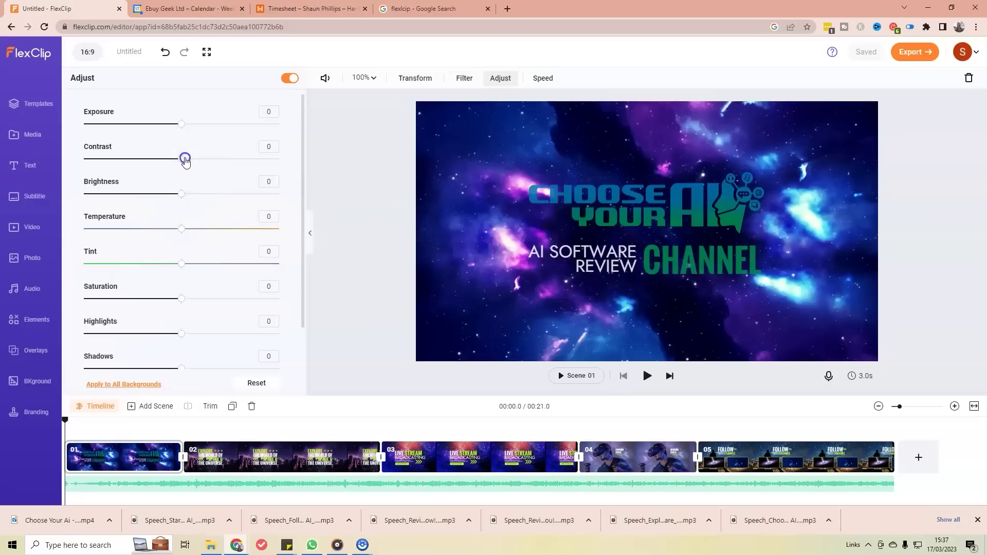
pyautogui.moveTo(224, 165); pyautogui.dragTo(236, 166)
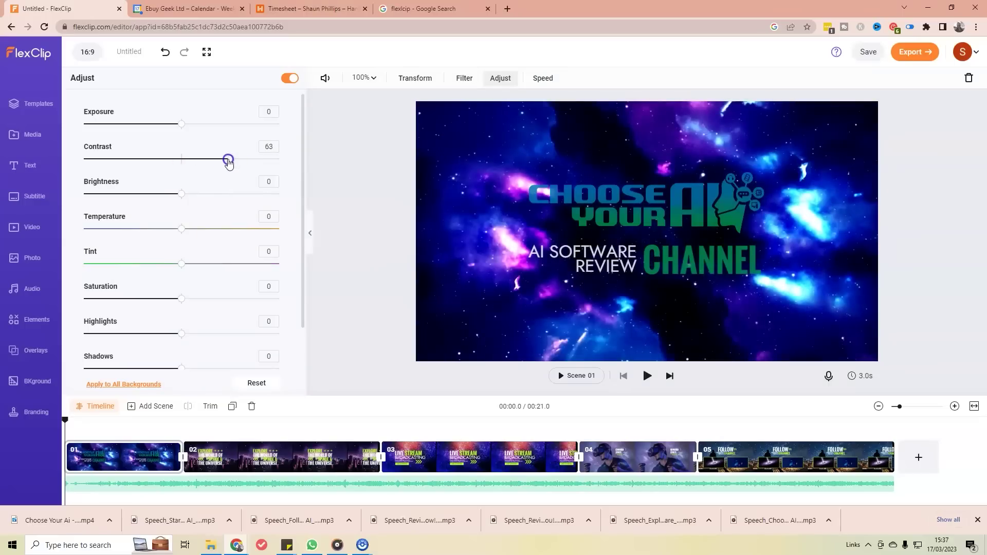
pyautogui.moveTo(184, 193); pyautogui.dragTo(150, 197)
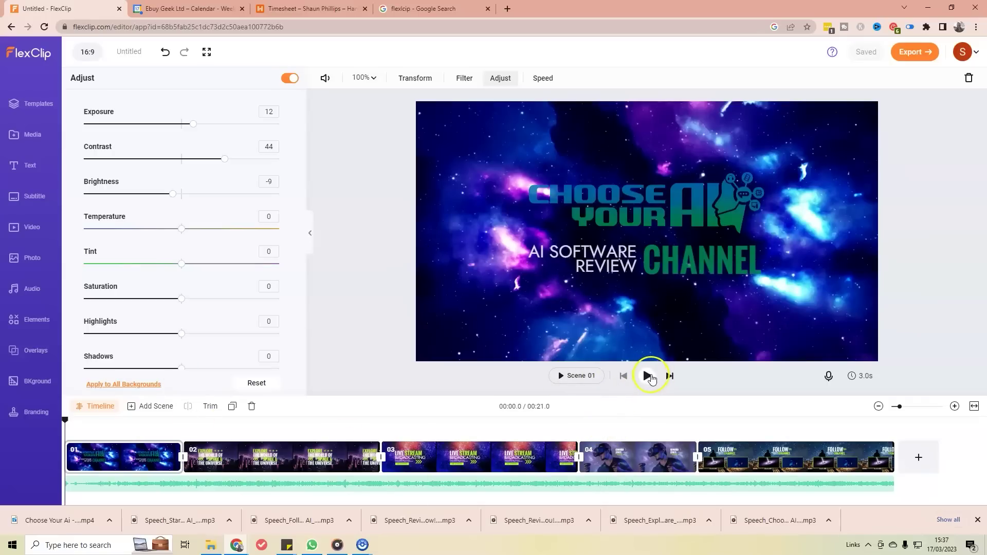
pyautogui.click(648, 376)
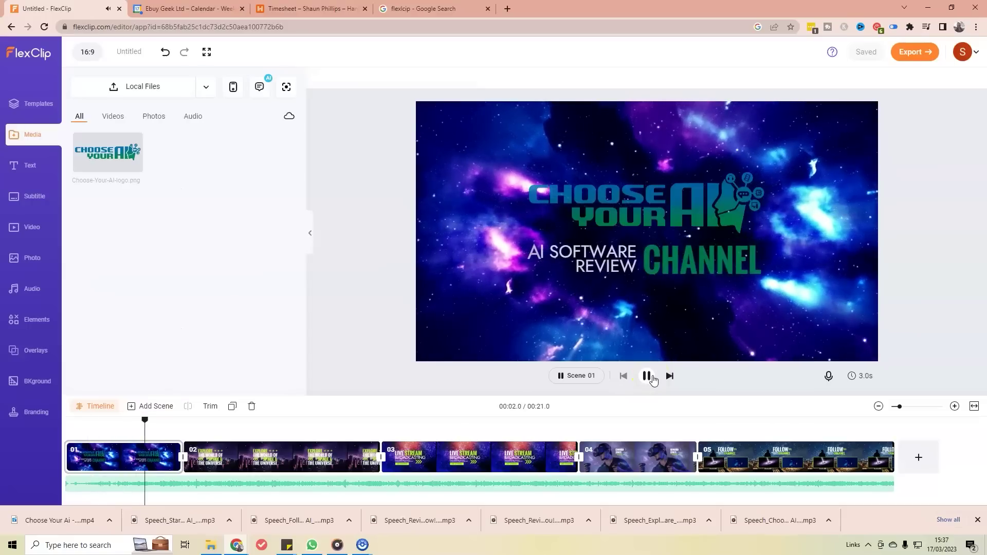
pyautogui.click(648, 376)
pyautogui.moveTo(169, 423); pyautogui.dragTo(67, 428)
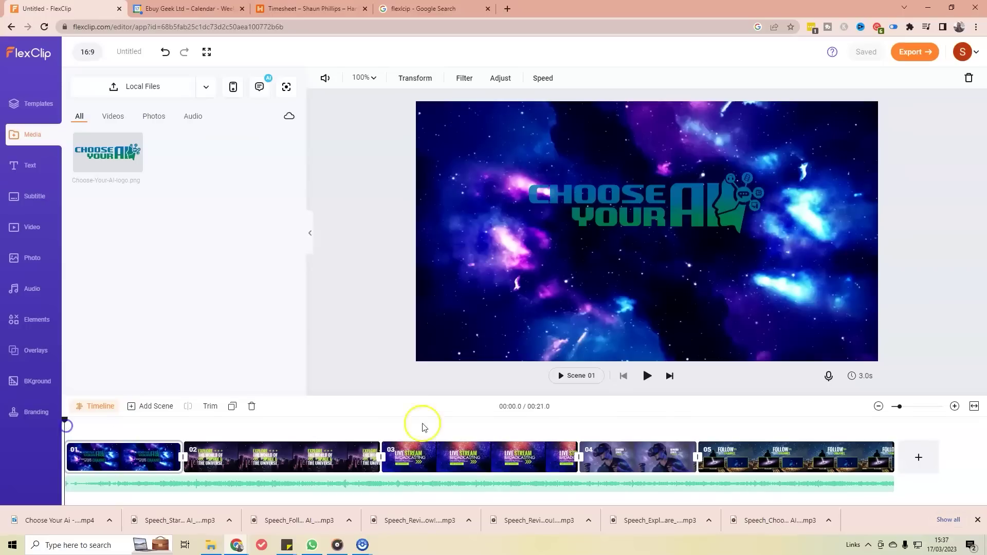
pyautogui.click(647, 376)
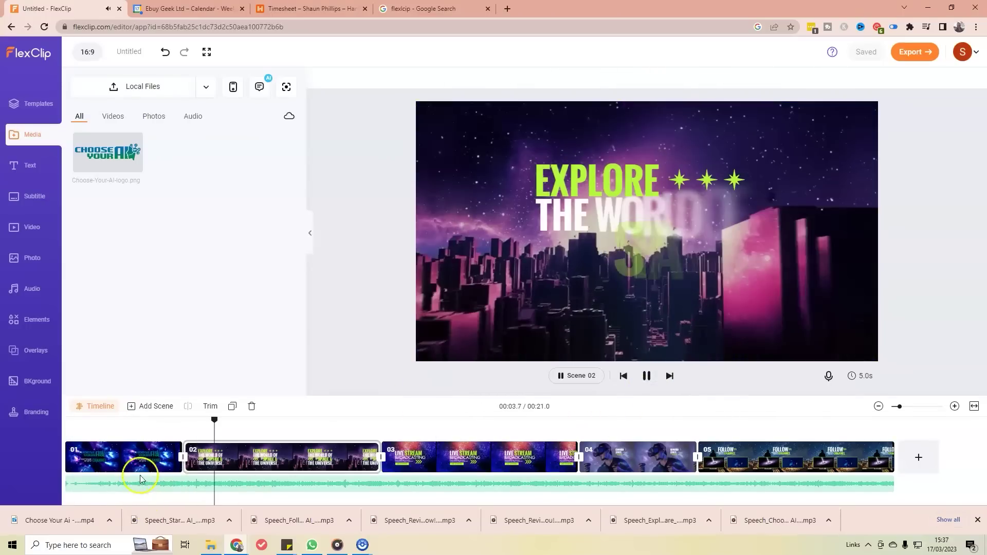
pyautogui.click(155, 457)
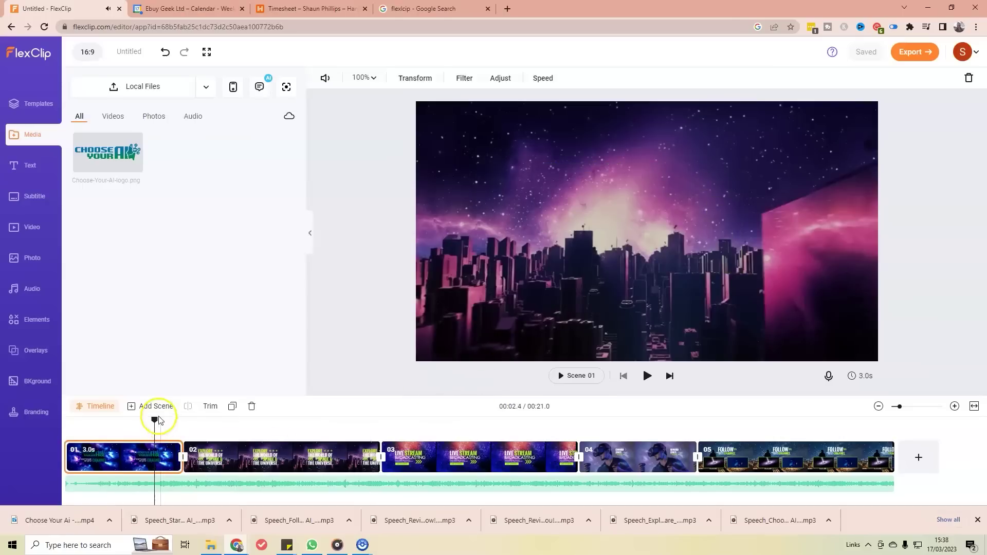
pyautogui.click(154, 423)
pyautogui.moveTo(154, 423); pyautogui.dragTo(83, 431)
pyautogui.click(116, 459)
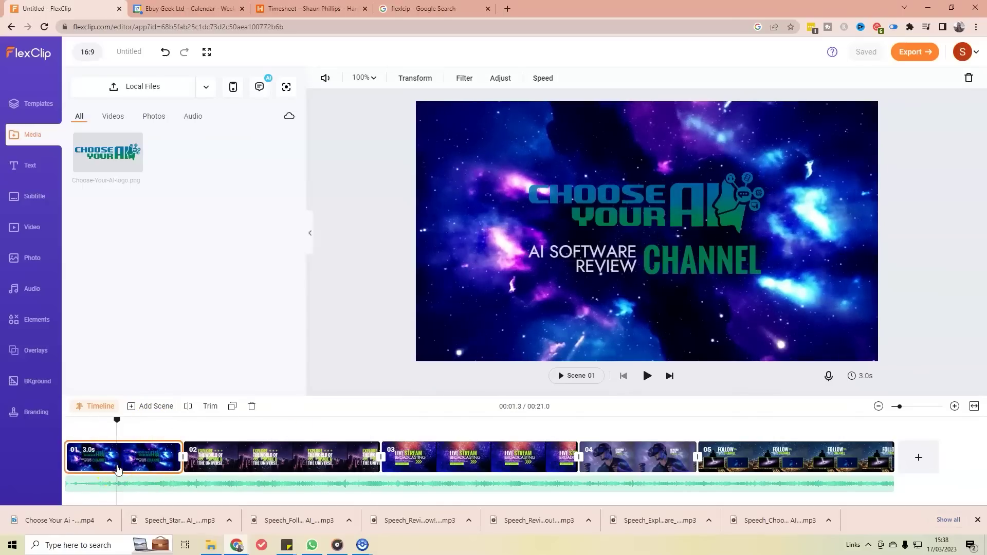
# Step: Apply the Glossy Blur motion to the AI SOFTWARE REVIEW text on scene 01
pyautogui.click(597, 259)
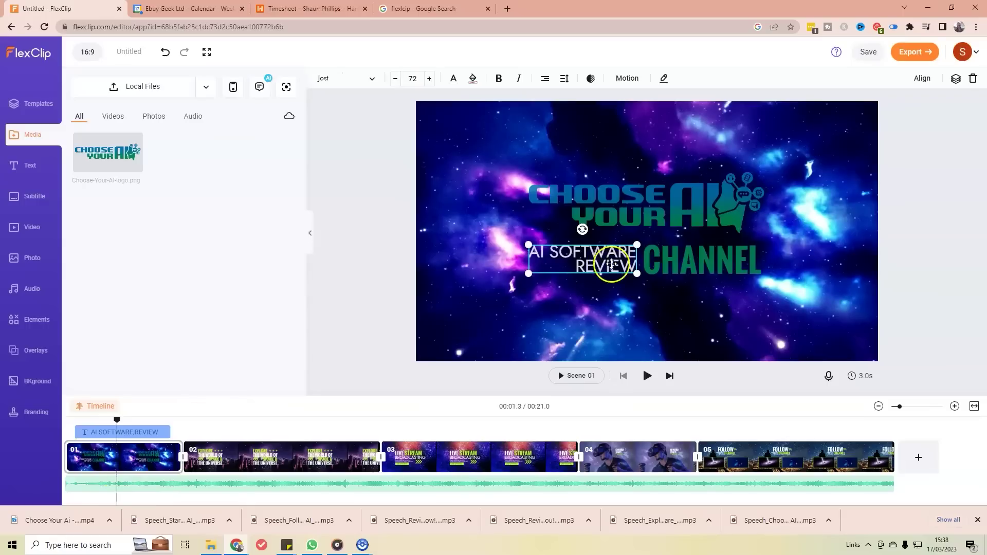
pyautogui.click(623, 84)
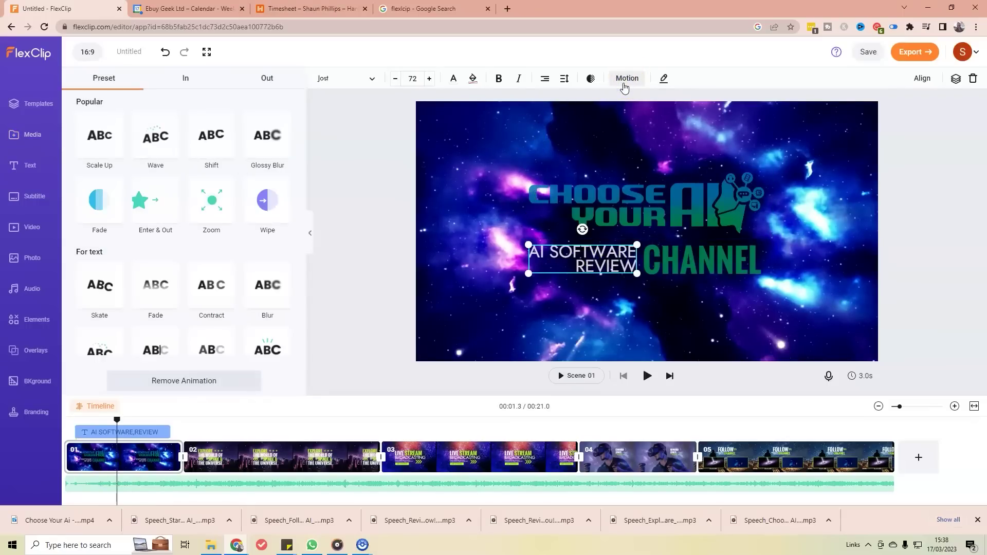
pyautogui.click(387, 234)
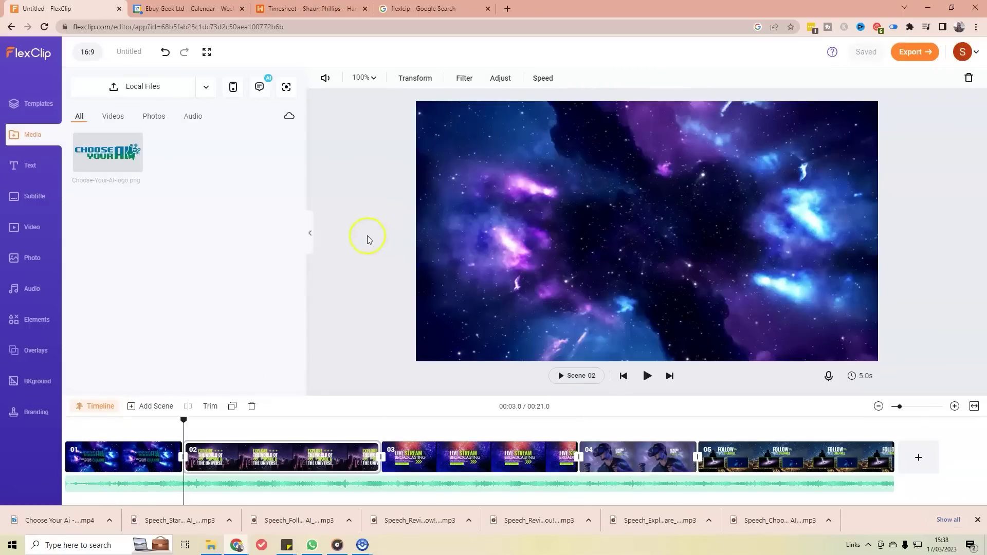
pyautogui.click(142, 456)
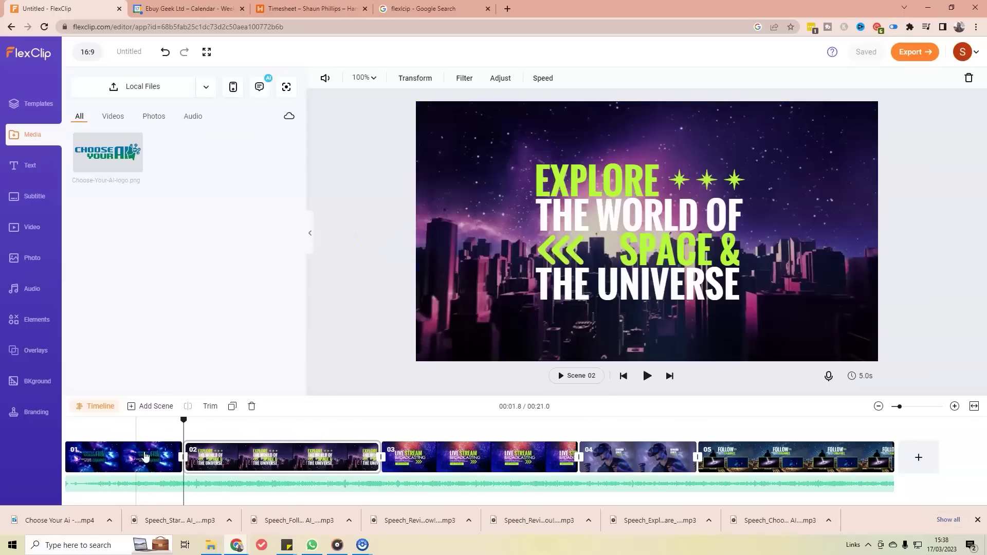
pyautogui.click(144, 458)
pyautogui.click(617, 263)
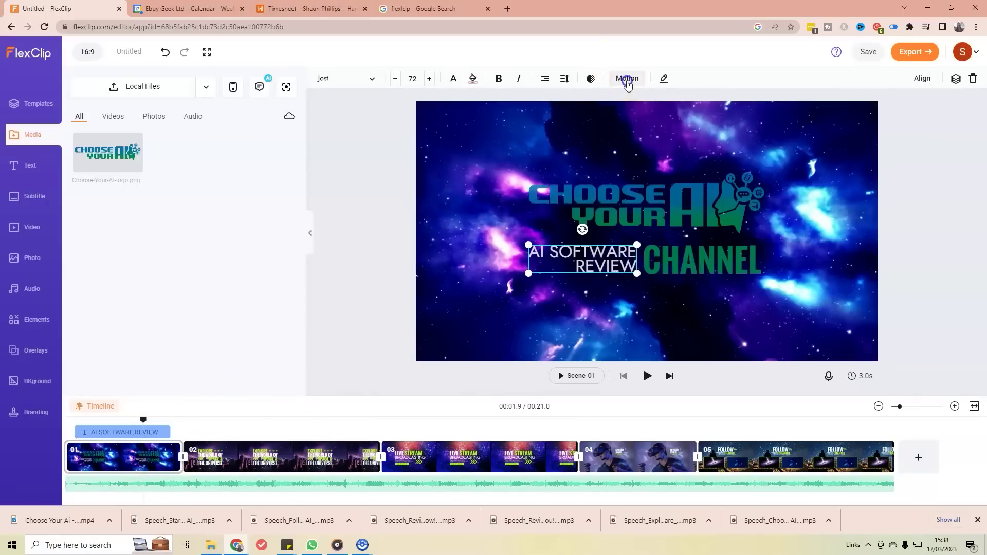
pyautogui.click(627, 80)
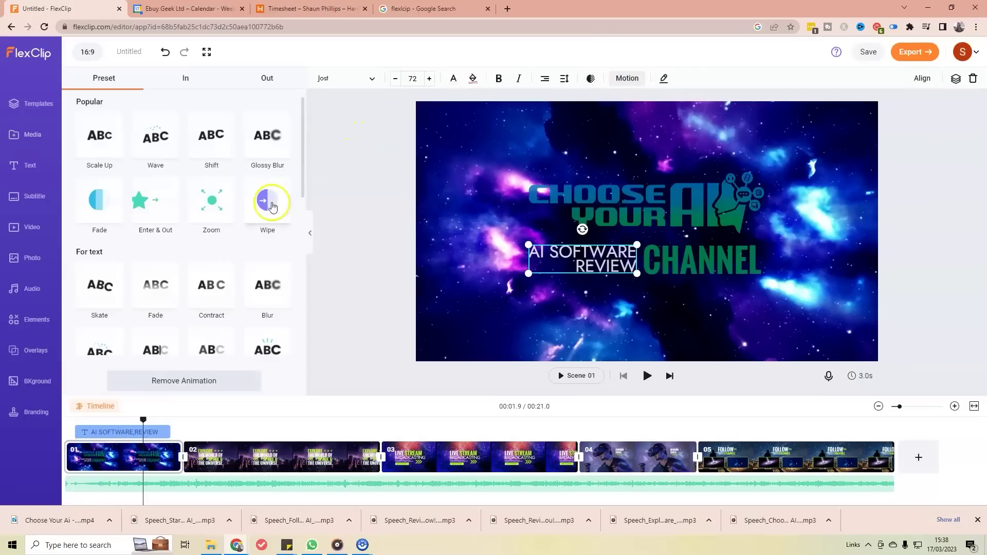
pyautogui.click(292, 142)
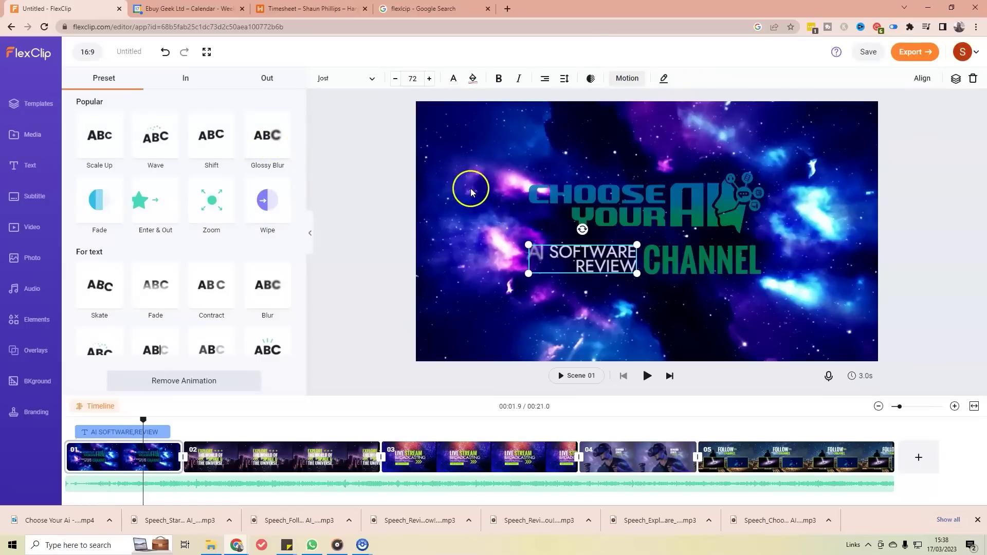
pyautogui.click(630, 204)
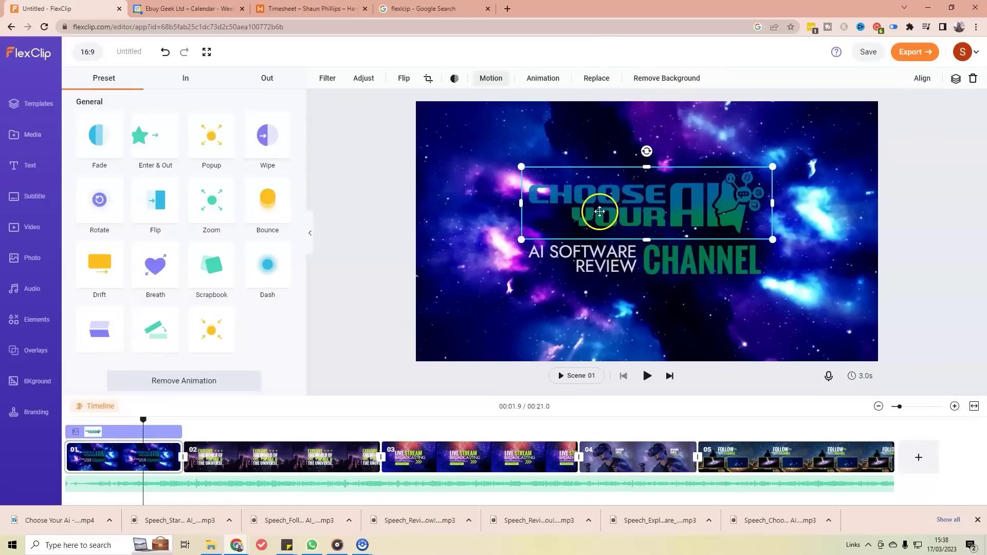
# Step: Give the logo the looping Neon motion at 2s speed, then play the video from the start
pyautogui.click(488, 78)
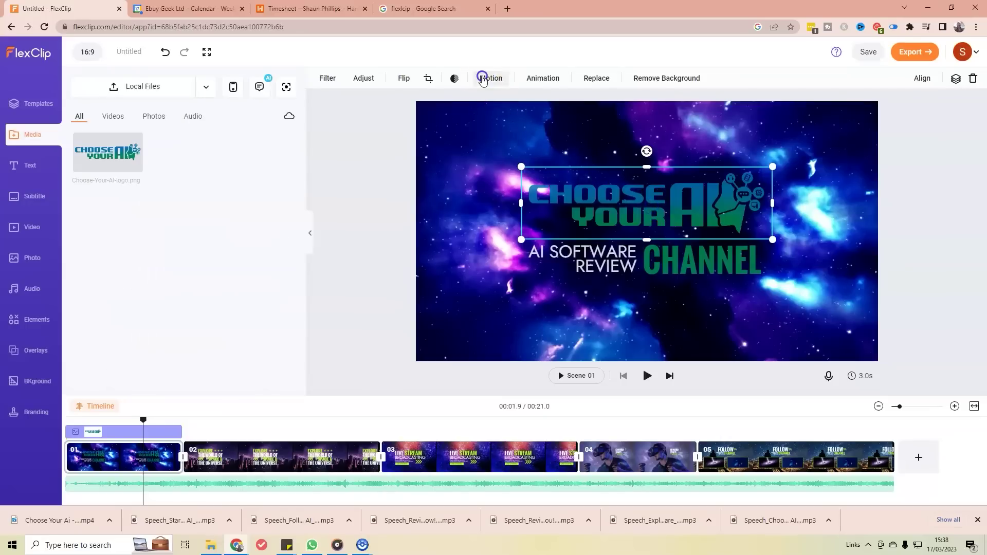
pyautogui.click(483, 78)
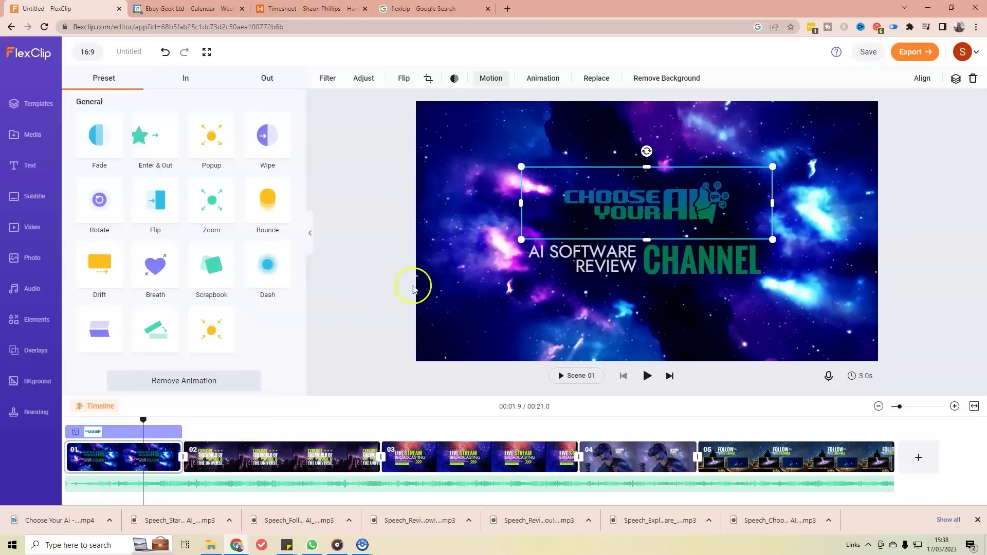
pyautogui.click(223, 208)
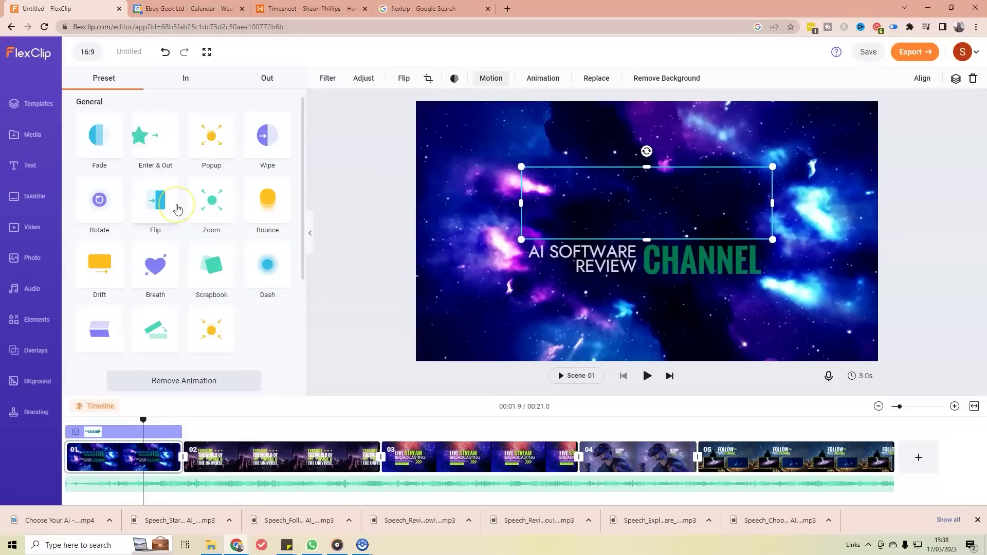
pyautogui.click(266, 206)
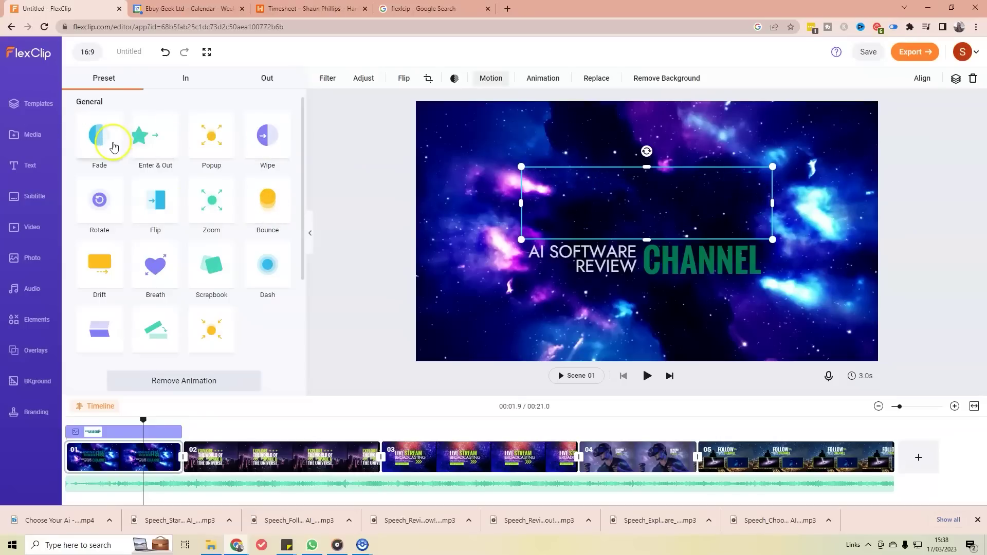
pyautogui.scroll(-1, 220, 252)
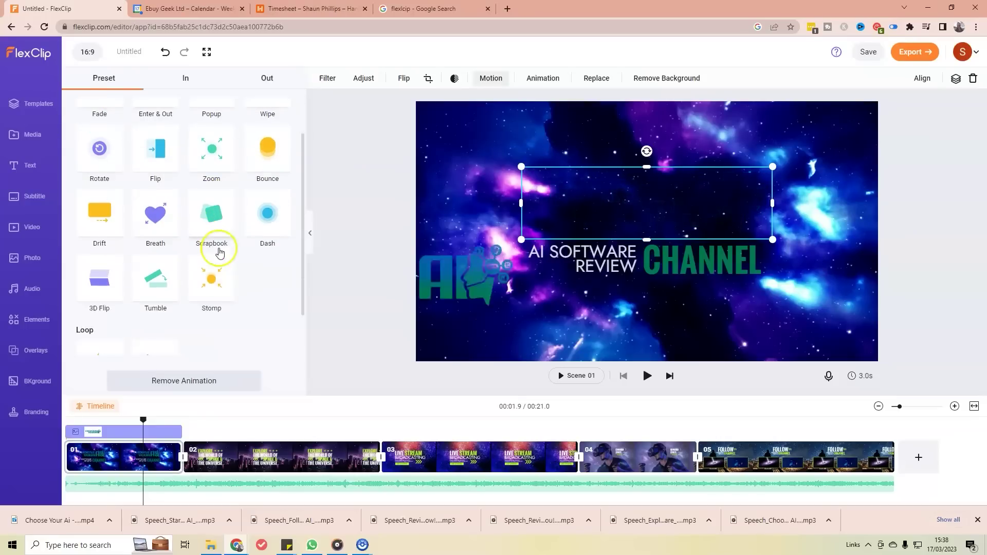
pyautogui.scroll(-1, 219, 252)
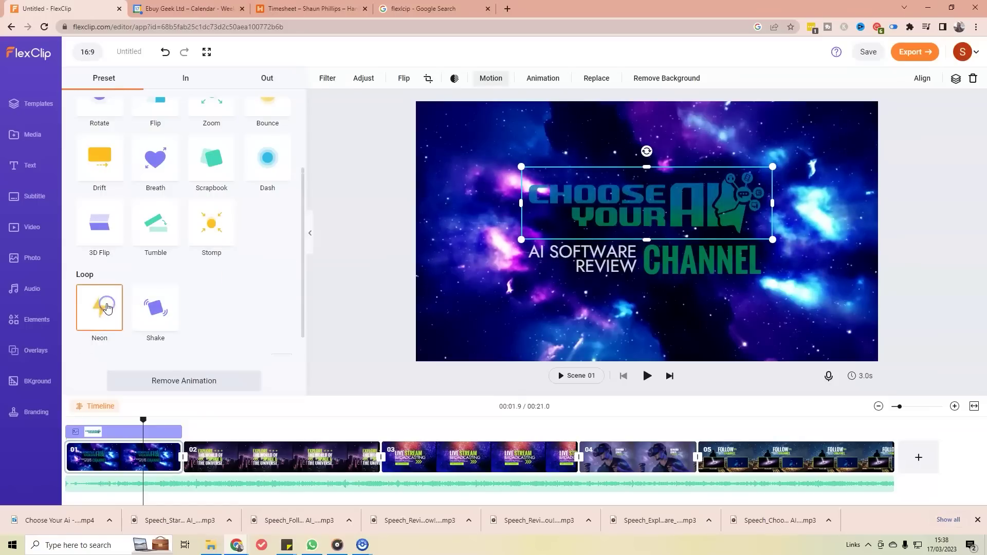
pyautogui.click(107, 308)
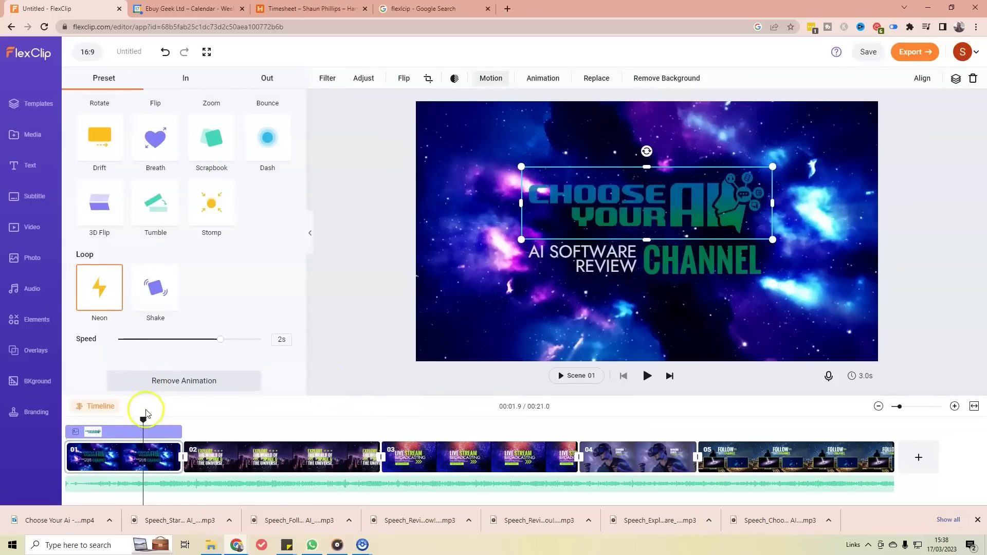
pyautogui.moveTo(142, 423); pyautogui.dragTo(67, 420)
pyautogui.click(646, 375)
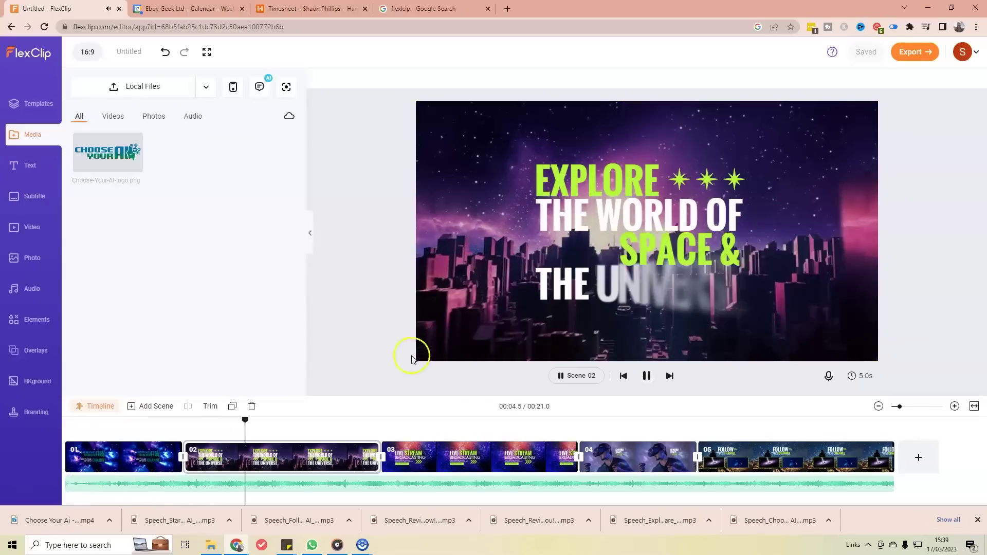
pyautogui.click(160, 464)
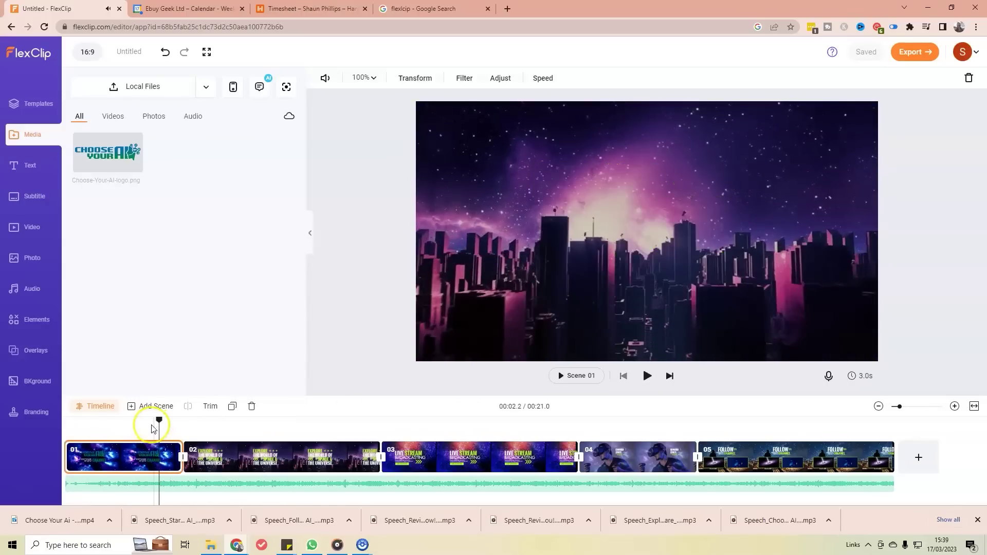
pyautogui.moveTo(160, 421); pyautogui.dragTo(127, 425)
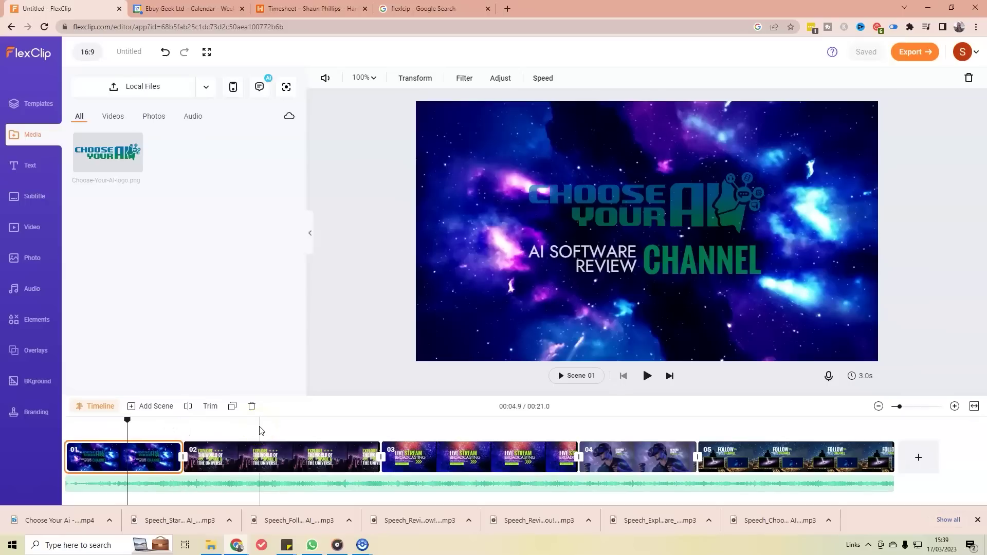
pyautogui.click(233, 465)
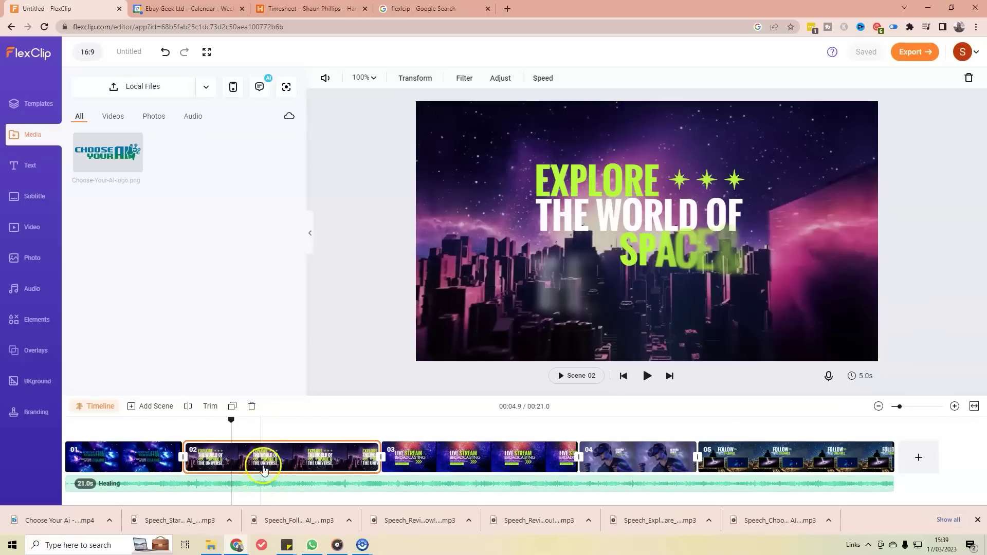
pyautogui.click(274, 457)
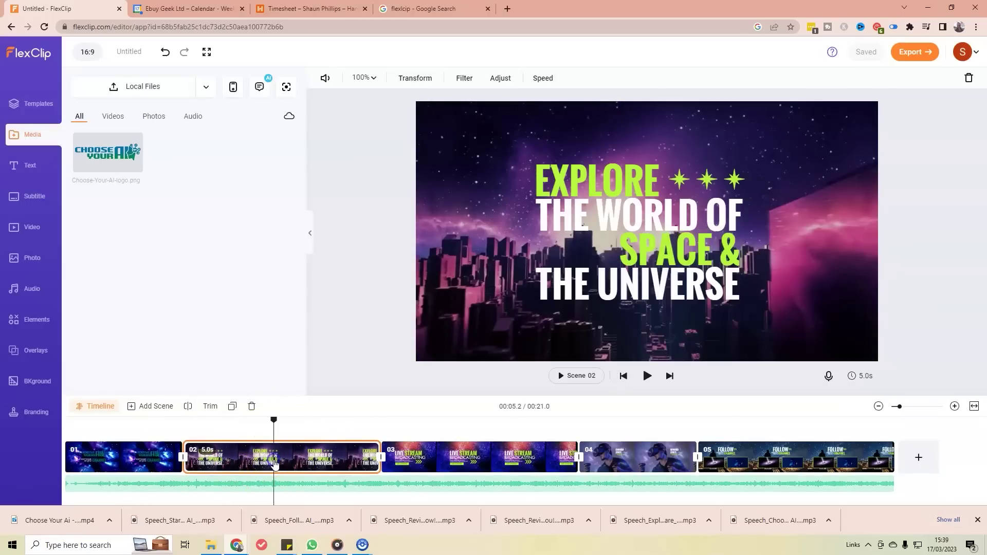
pyautogui.click(304, 464)
pyautogui.click(271, 456)
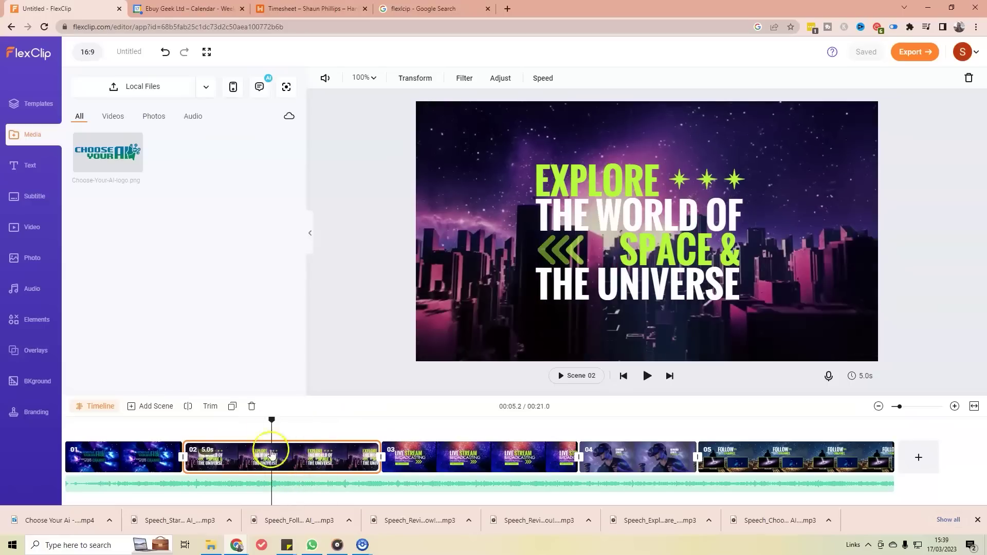
pyautogui.moveTo(215, 424); pyautogui.dragTo(301, 430)
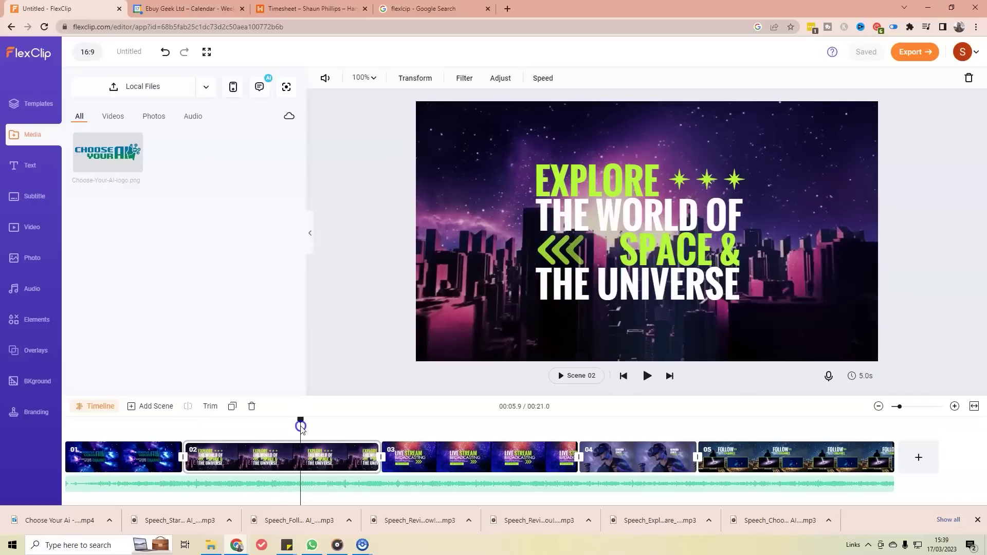
pyautogui.click(288, 459)
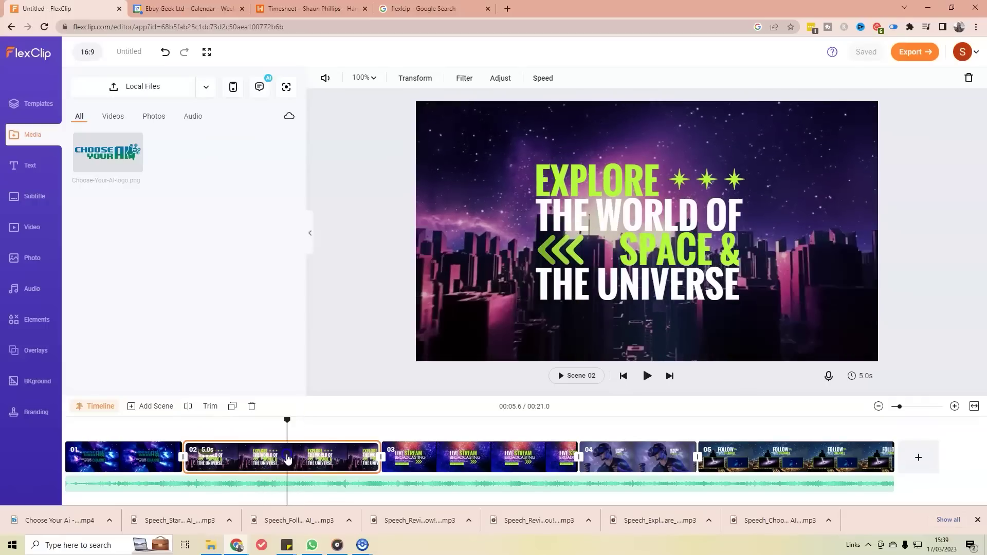
# Step: Open scene 02's layers and erase the SPACE & wording from its title
pyautogui.doubleClick(288, 459)
pyautogui.click(581, 307)
pyautogui.click(663, 182)
pyautogui.click(591, 177)
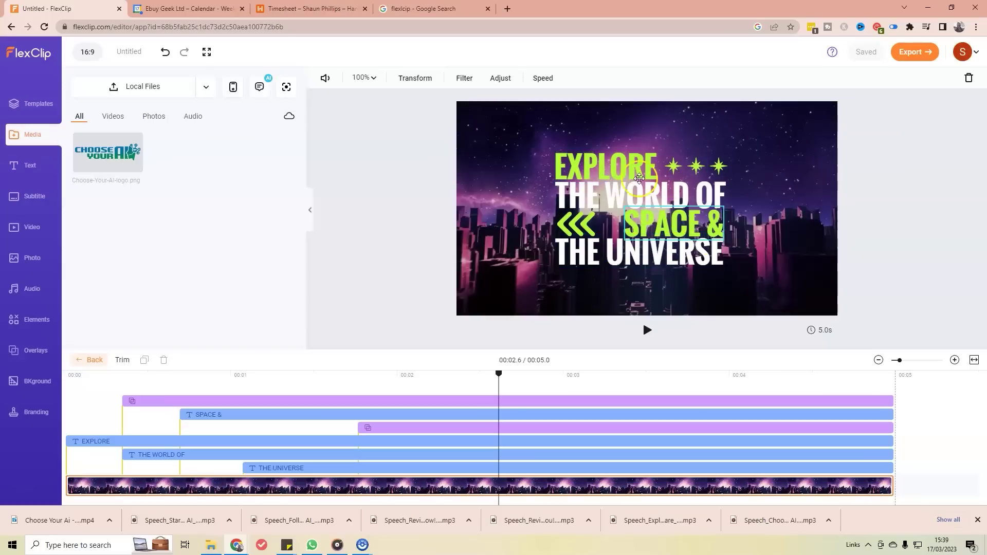
pyautogui.click(626, 195)
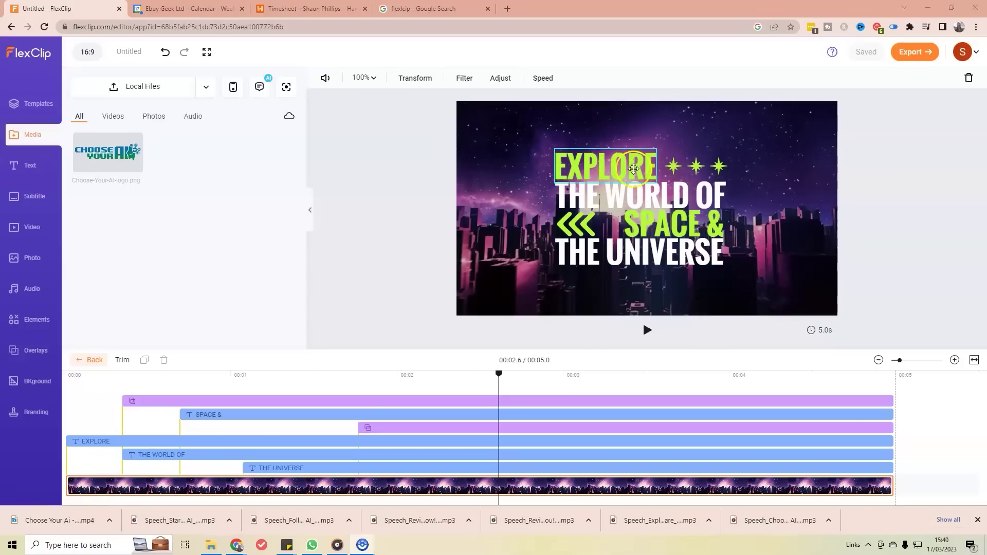
pyautogui.click(628, 196)
pyautogui.doubleClick(642, 230)
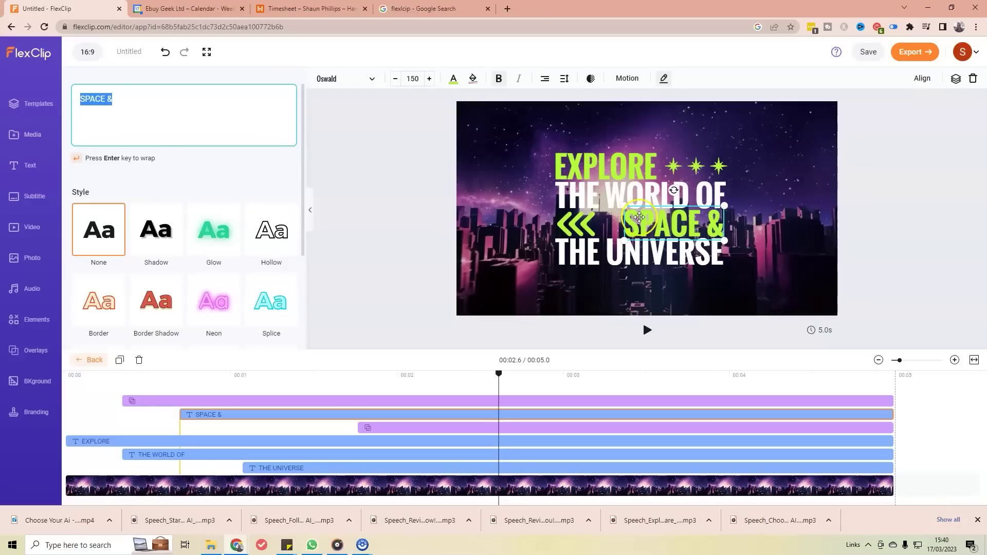
pyautogui.press('BackSpace')
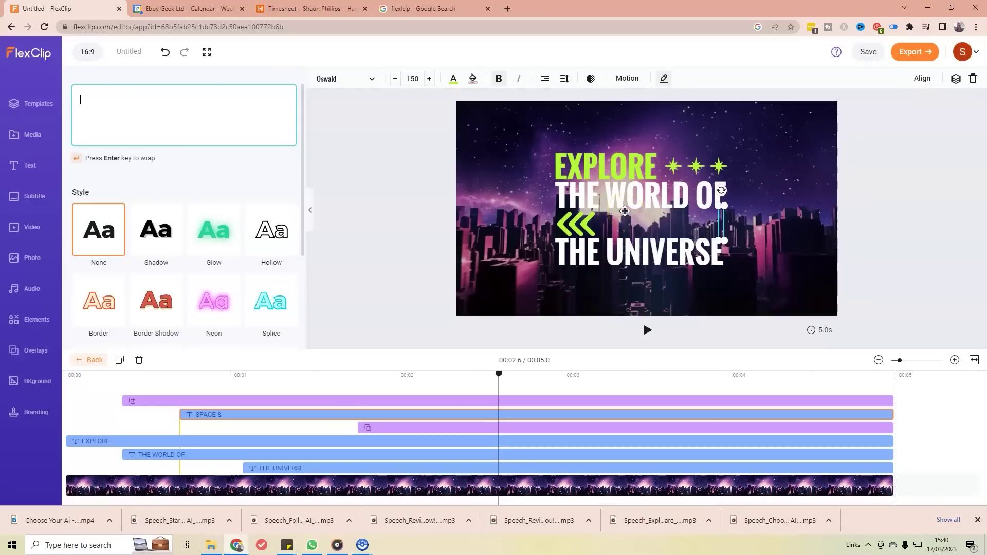
# Step: Delete the green chevron arrows graphic and the now-empty text box
pyautogui.click(598, 229)
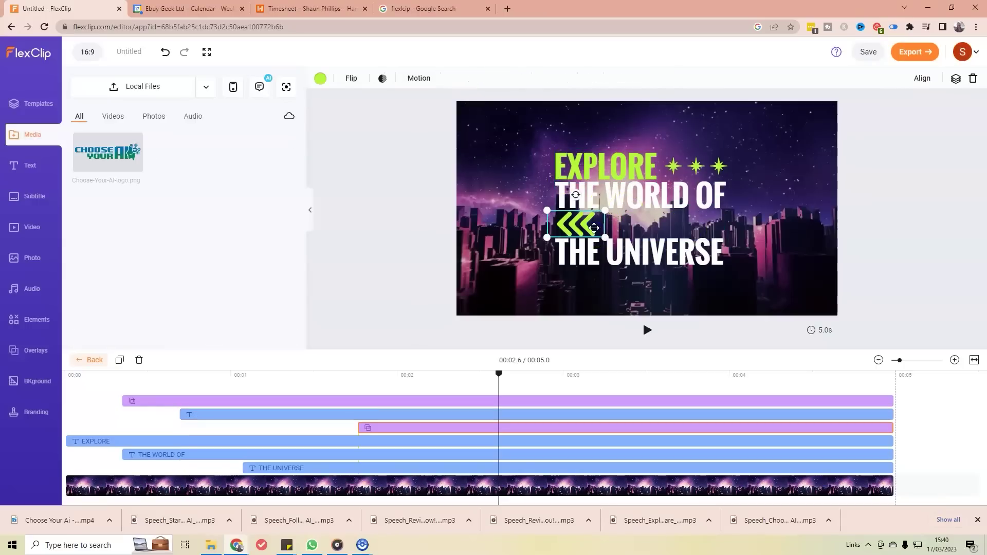
pyautogui.press('Delete')
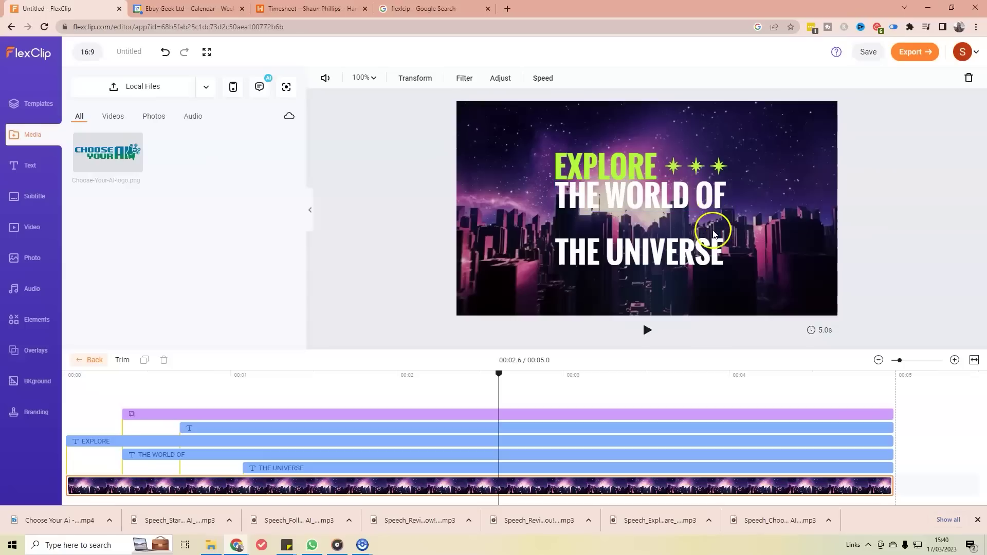
pyautogui.click(722, 226)
pyautogui.press('Delete')
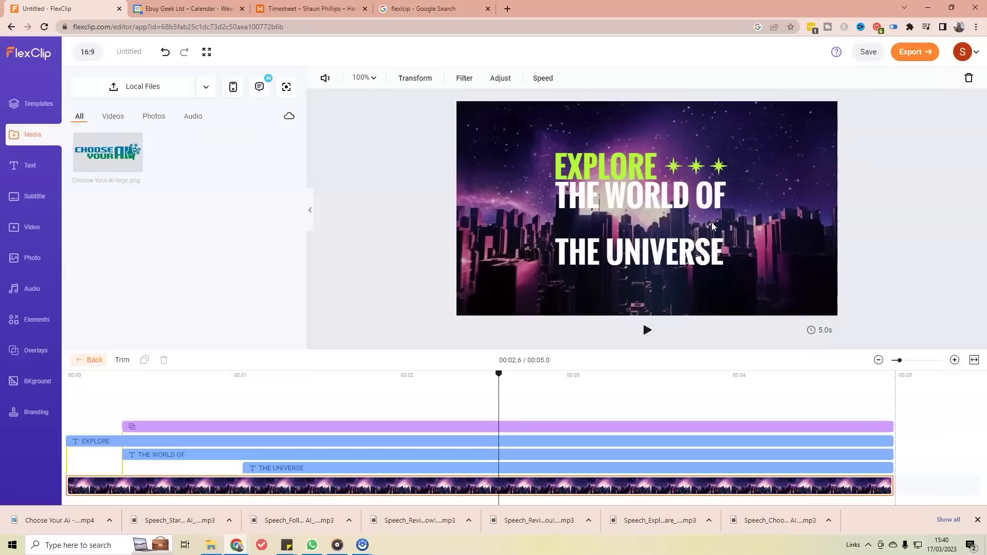
# Step: Replace THE UNIVERSE with AI SOFTWARE, moving it up and enlarging it slightly
pyautogui.click(640, 250)
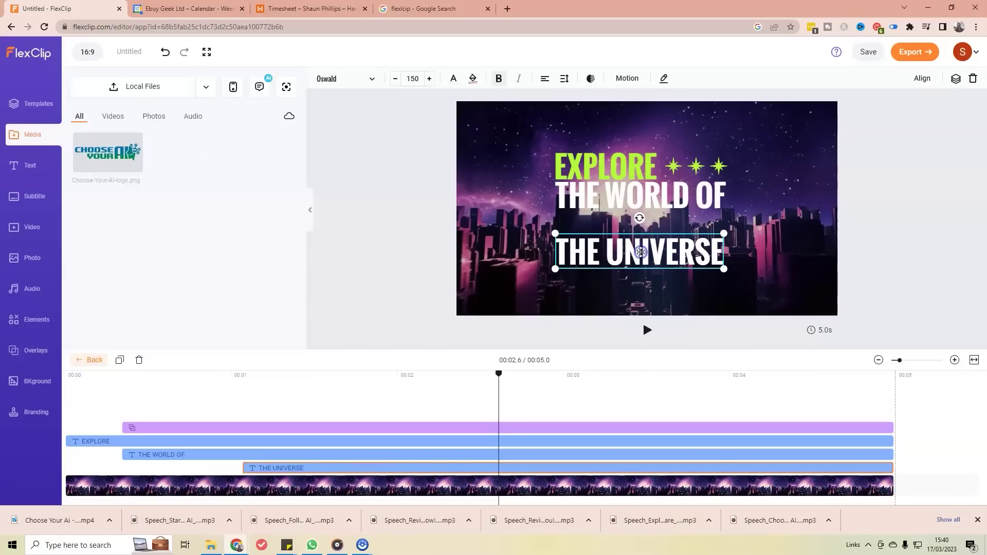
pyautogui.click(640, 250)
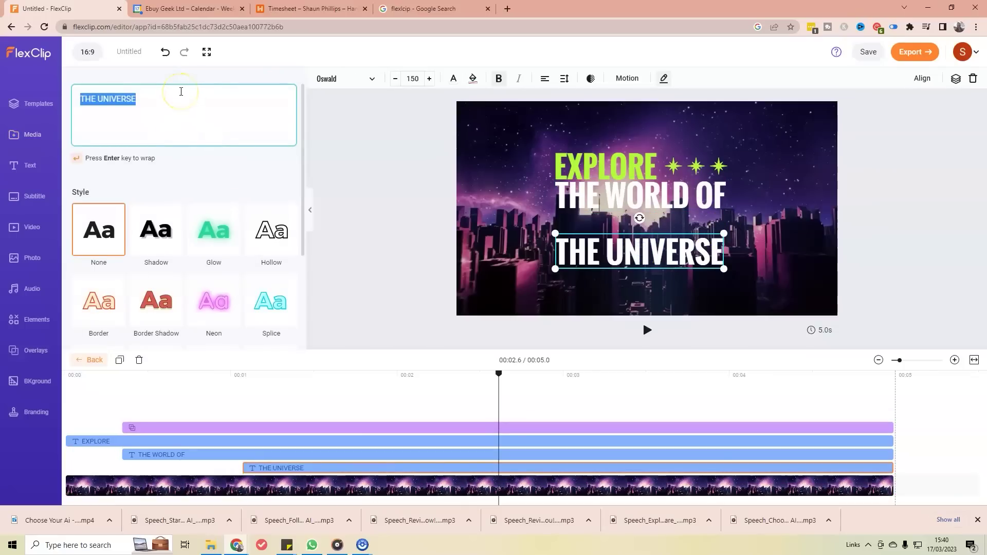
pyautogui.write('AI SOFTWARE')
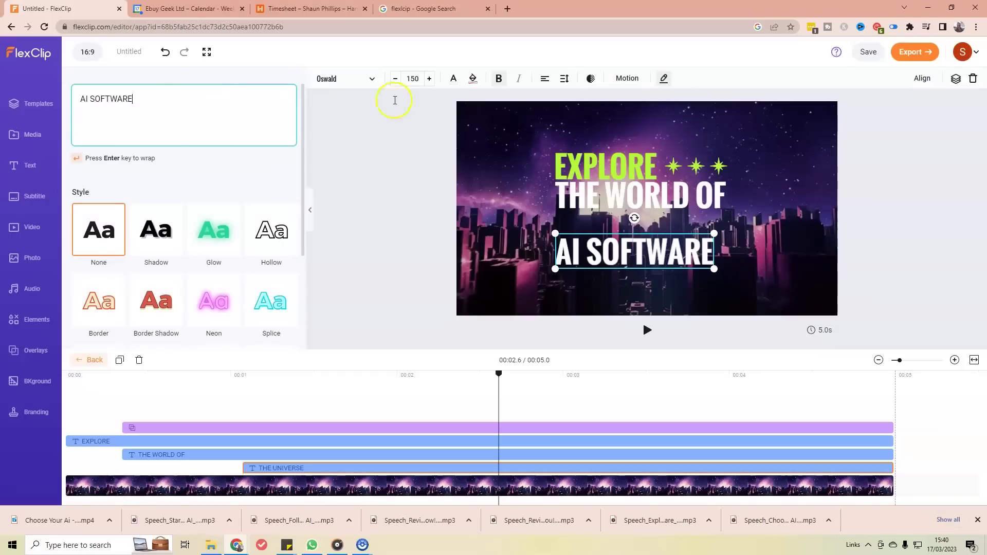
pyautogui.click(606, 256)
pyautogui.moveTo(623, 253); pyautogui.dragTo(628, 230)
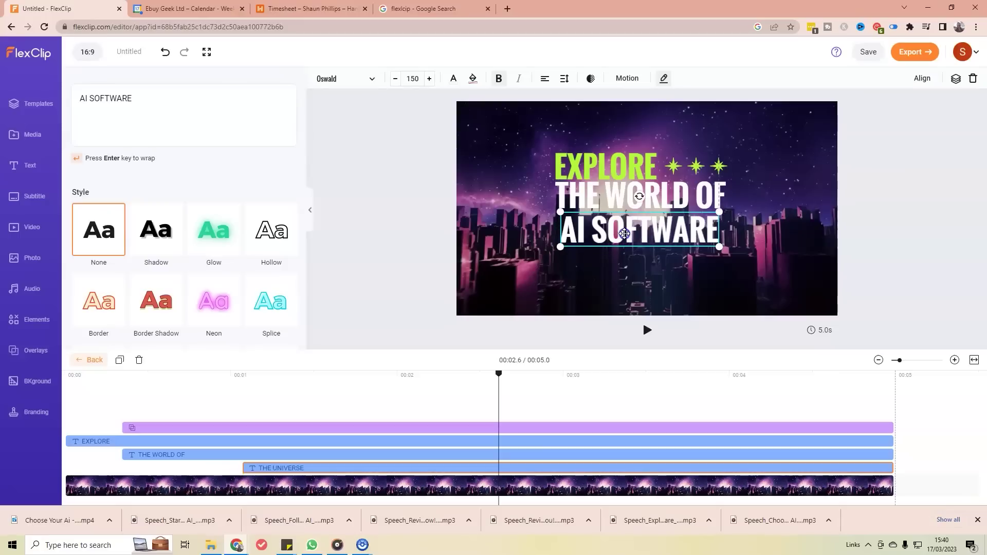
pyautogui.moveTo(714, 249); pyautogui.dragTo(728, 260)
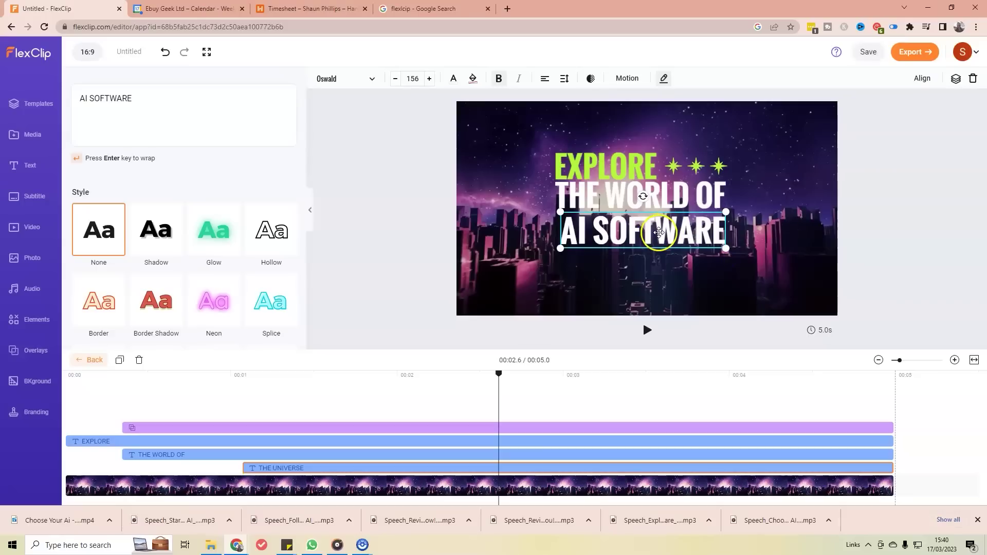
pyautogui.click(734, 307)
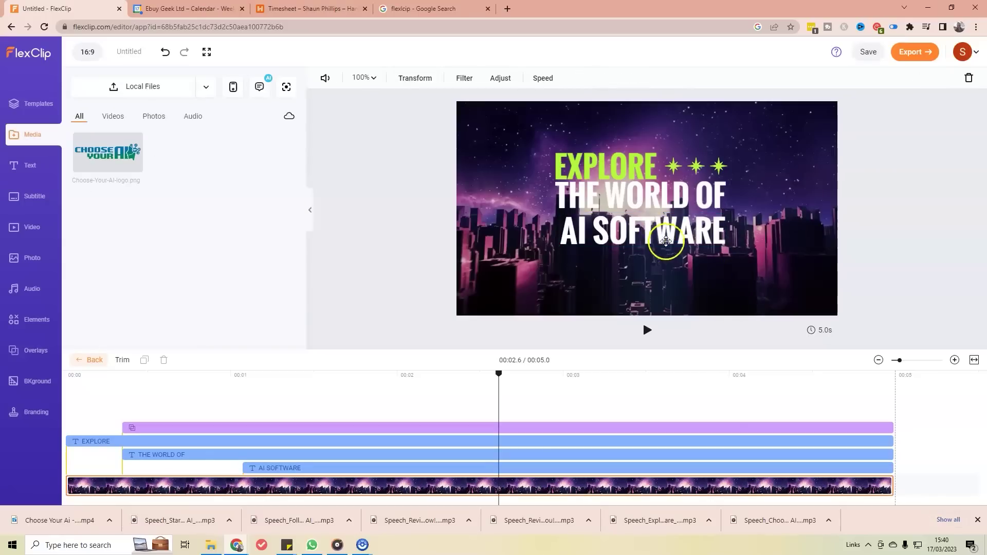
# Step: Fine-tune AI SOFTWARE's size and position, nudging it up into place
pyautogui.click(648, 236)
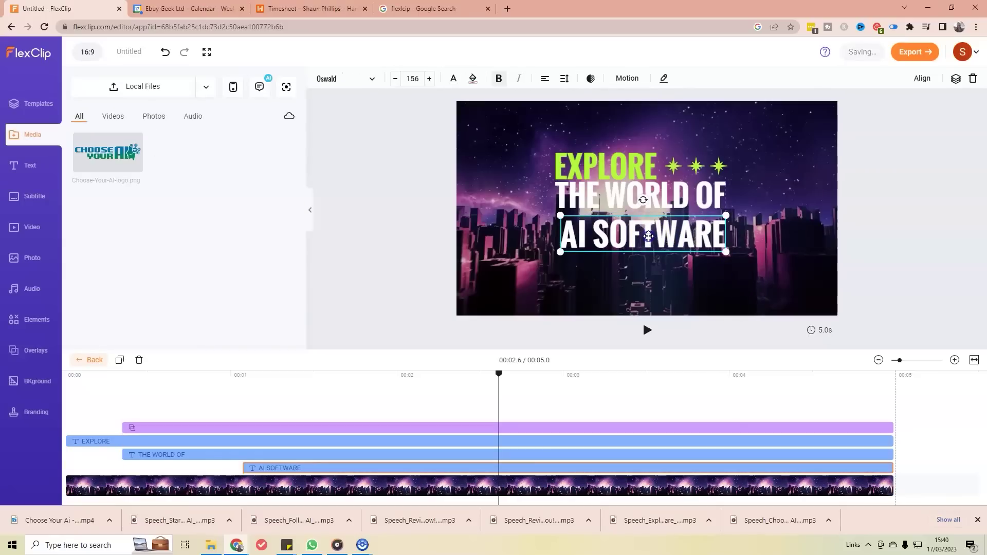
pyautogui.moveTo(649, 236); pyautogui.dragTo(643, 236)
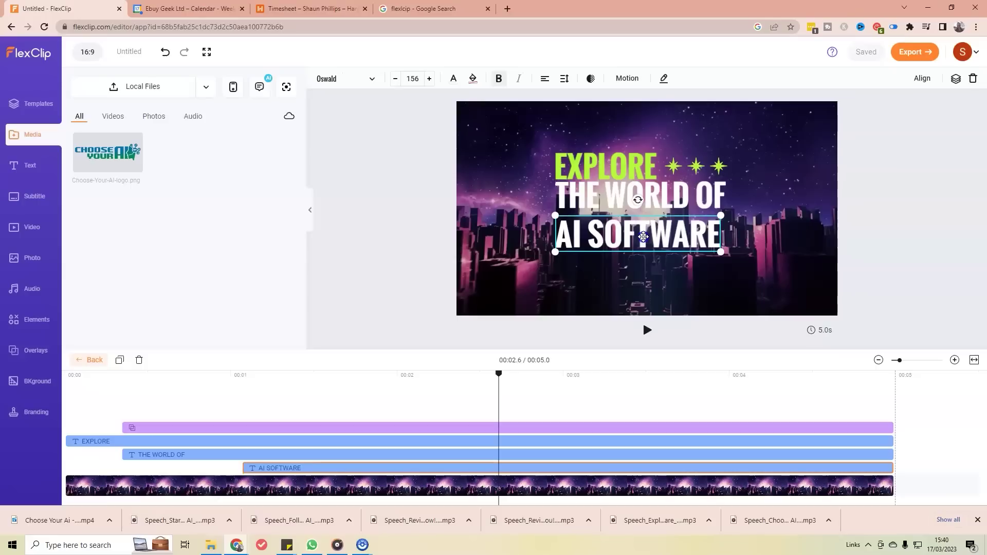
pyautogui.moveTo(720, 251); pyautogui.dragTo(726, 253)
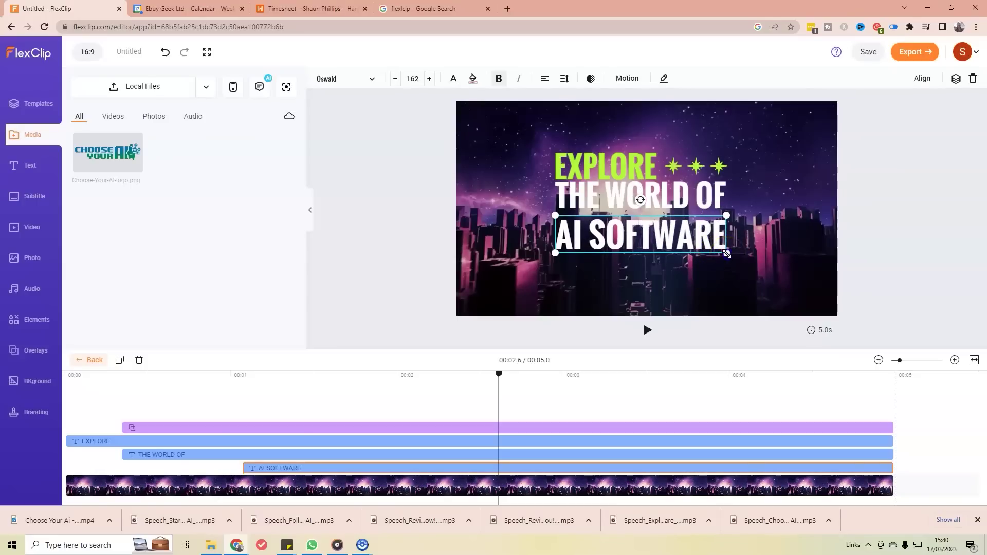
pyautogui.click(689, 280)
pyautogui.click(710, 220)
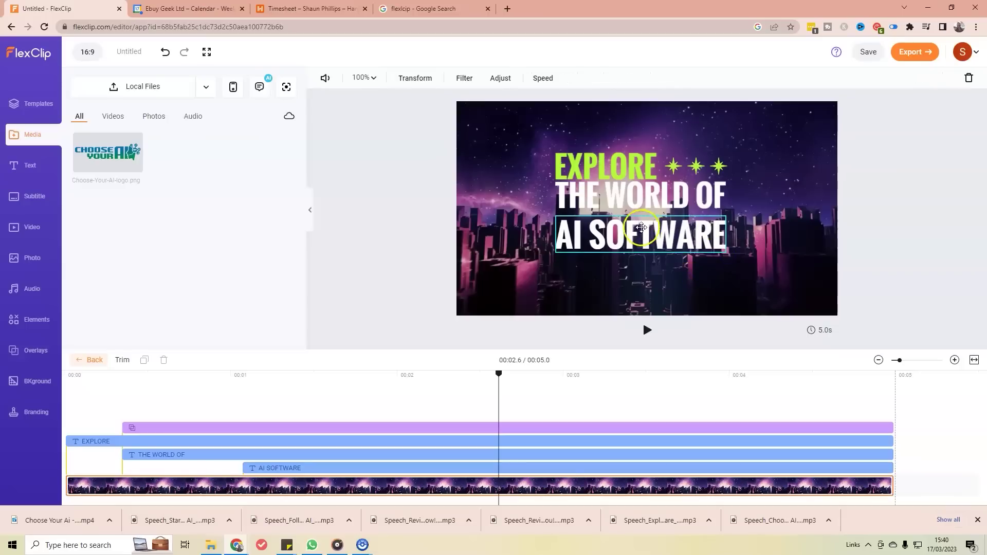
pyautogui.click(634, 252)
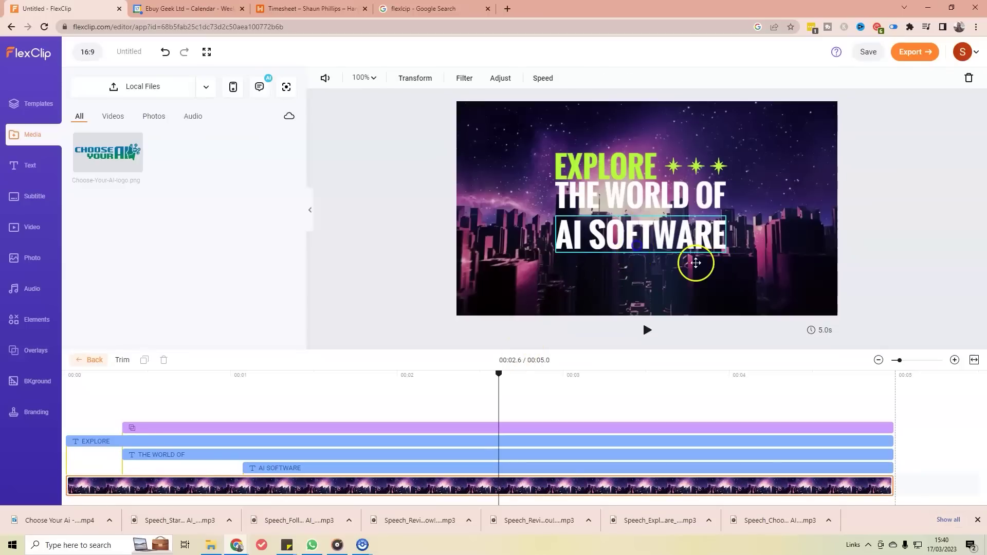
pyautogui.press('Up')
pyautogui.press('Up')
pyautogui.press('Up')
pyautogui.press('Up')
pyautogui.press('Up')
pyautogui.press('Up')
pyautogui.press('Up')
pyautogui.press('Up')
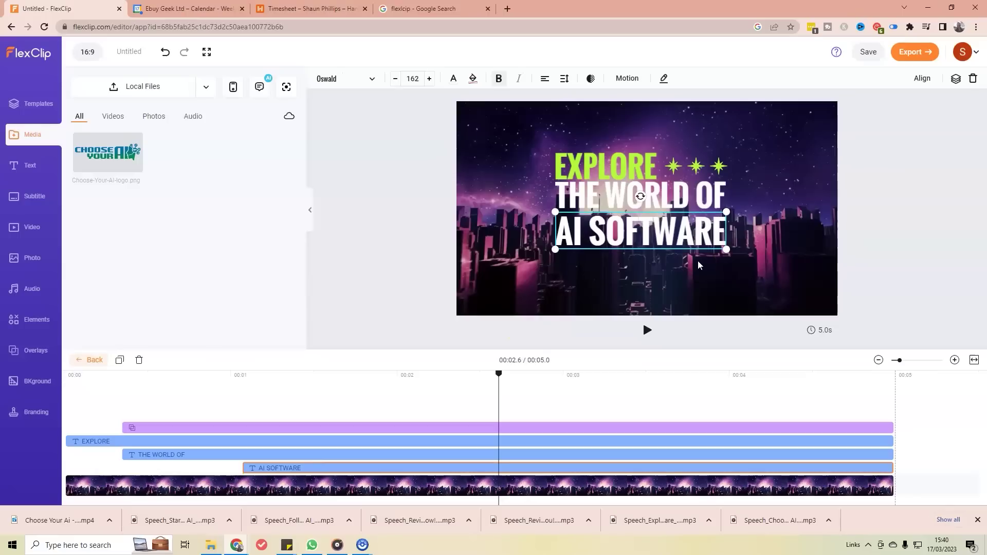
pyautogui.press('Up')
pyautogui.press('Up')
pyautogui.press('Up')
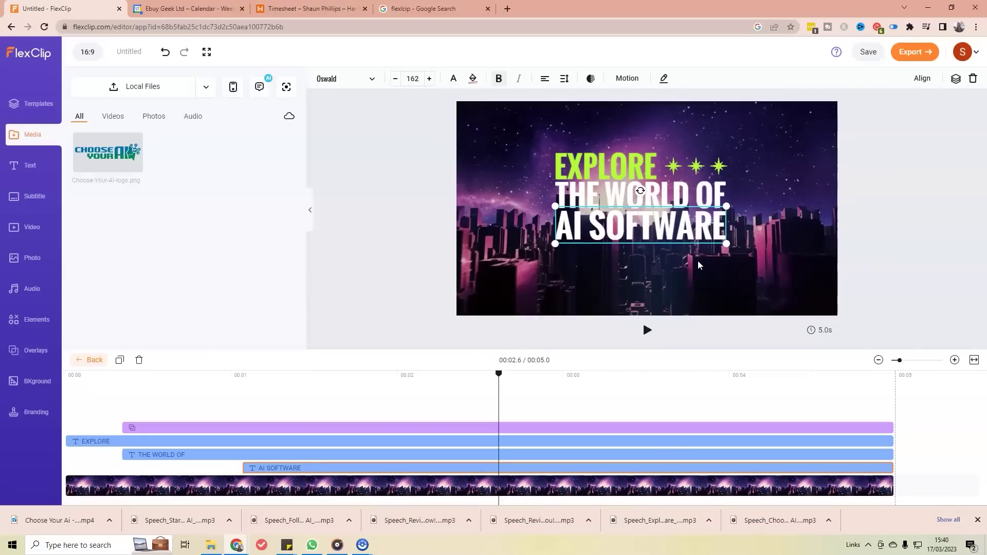
pyautogui.press('Up')
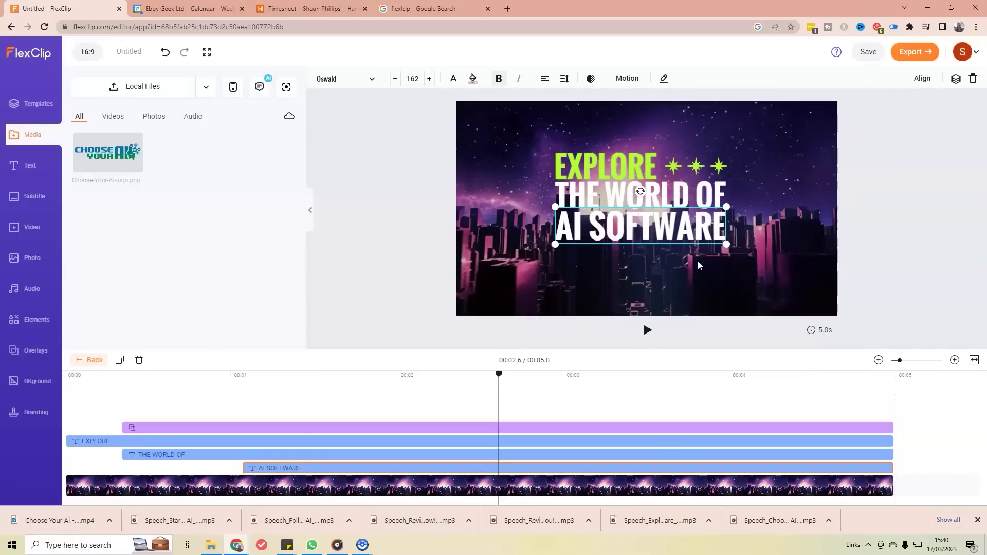
pyautogui.click(811, 263)
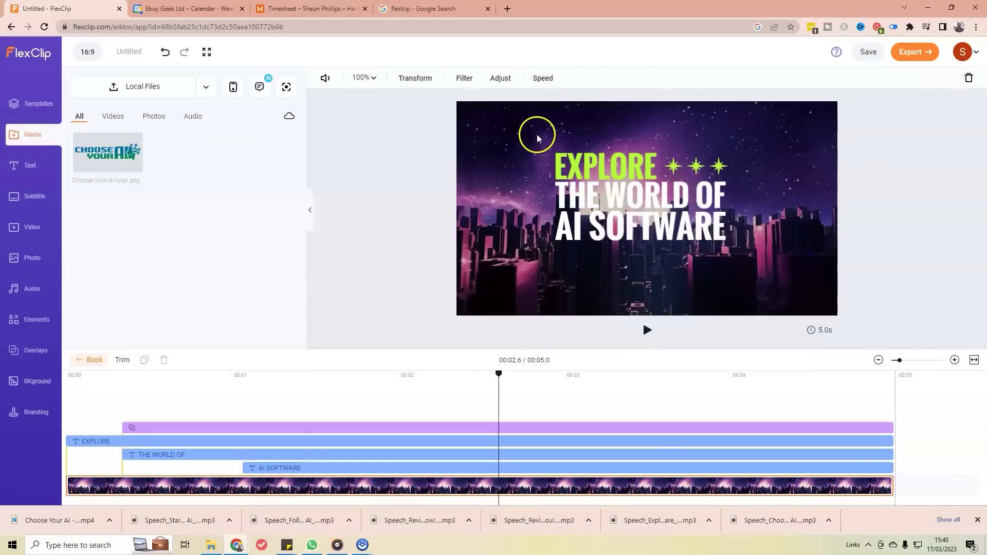
# Step: Select the whole EXPLORE THE WORLD OF AI SOFTWARE group and centre it in the scene
pyautogui.moveTo(516, 125); pyautogui.dragTo(743, 252)
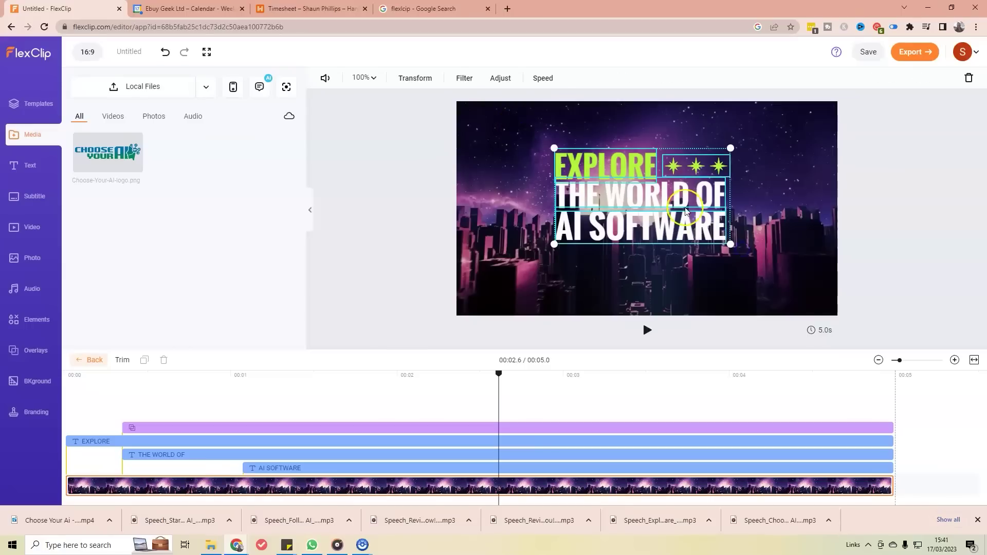
pyautogui.moveTo(687, 193); pyautogui.dragTo(688, 207)
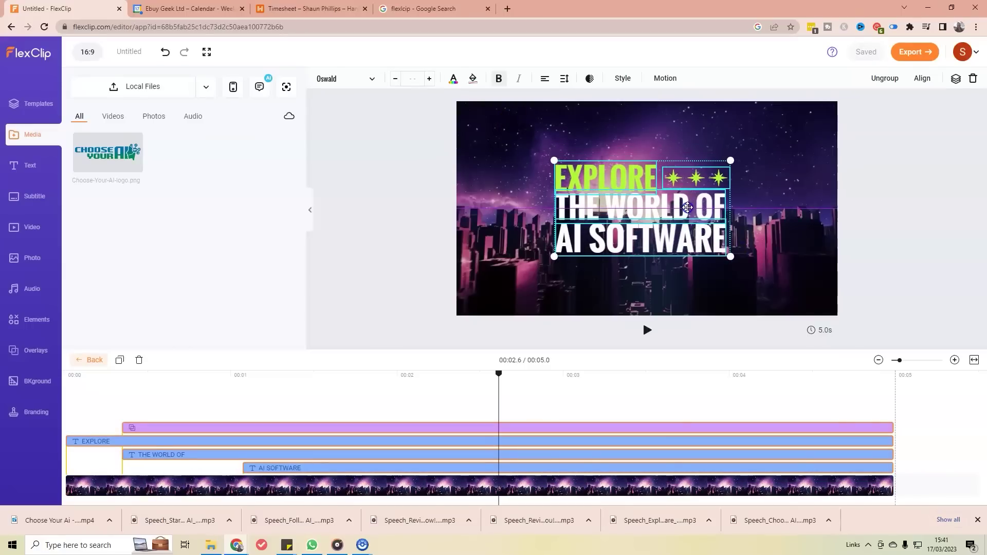
pyautogui.moveTo(688, 208); pyautogui.dragTo(693, 206)
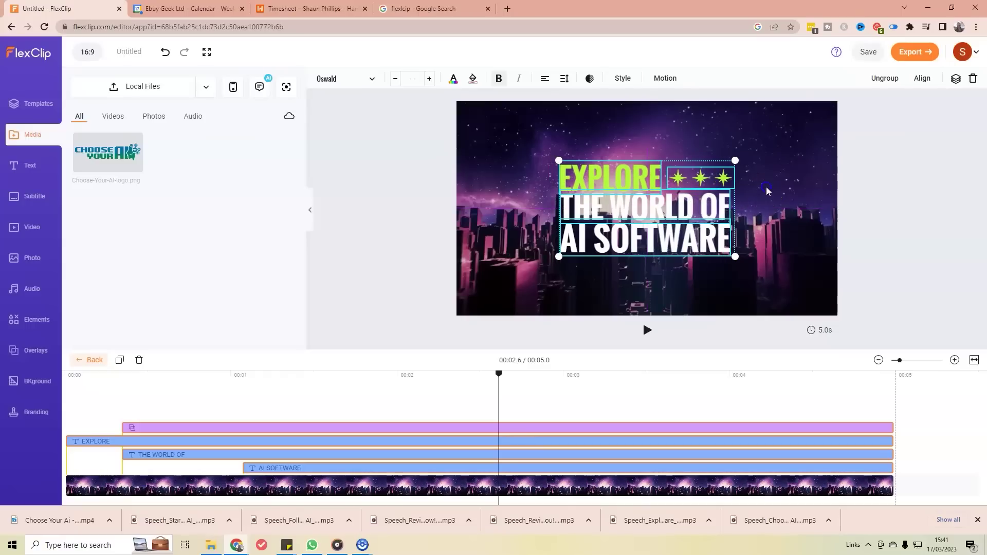
pyautogui.click(727, 219)
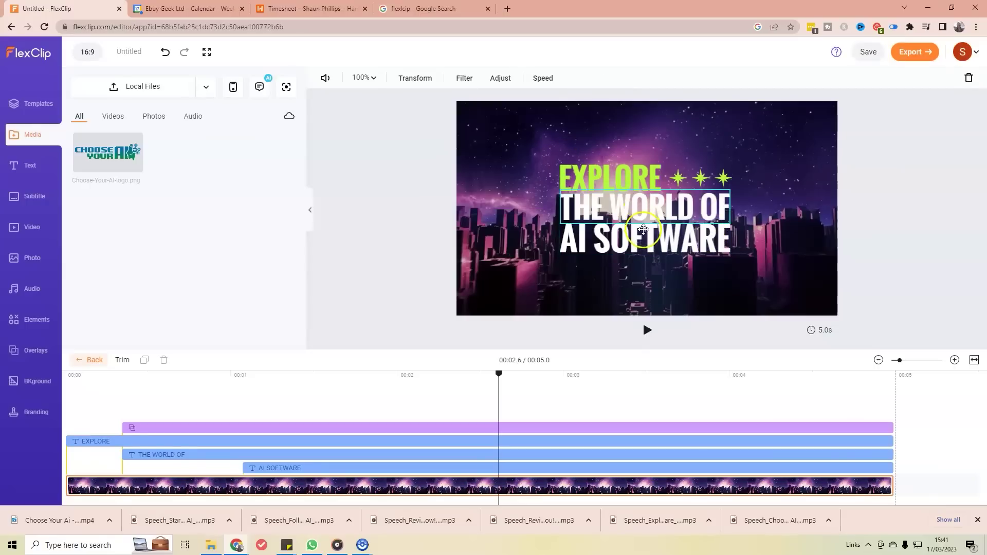
# Step: Select the AI SOFTWARE text and apply the dark green document colour
pyautogui.click(638, 238)
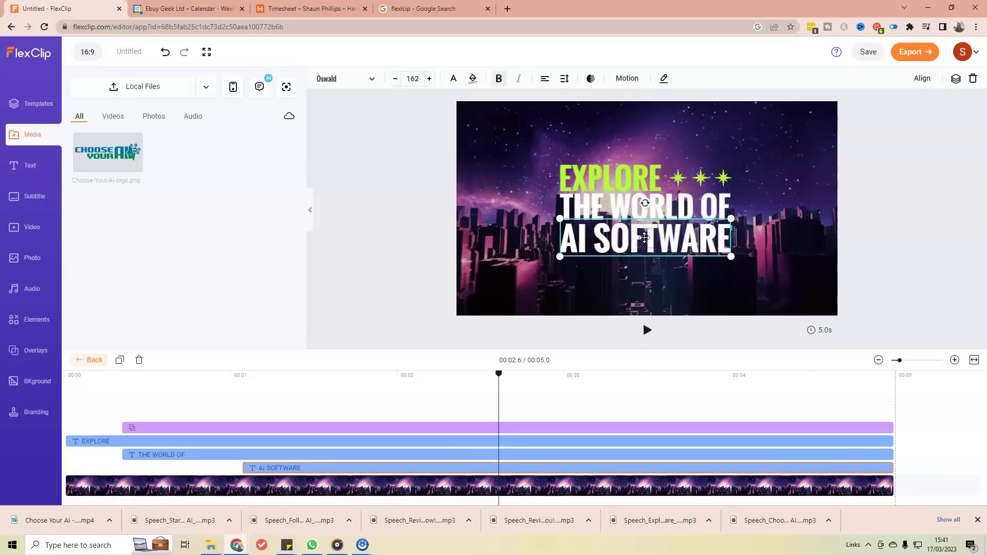
pyautogui.click(454, 78)
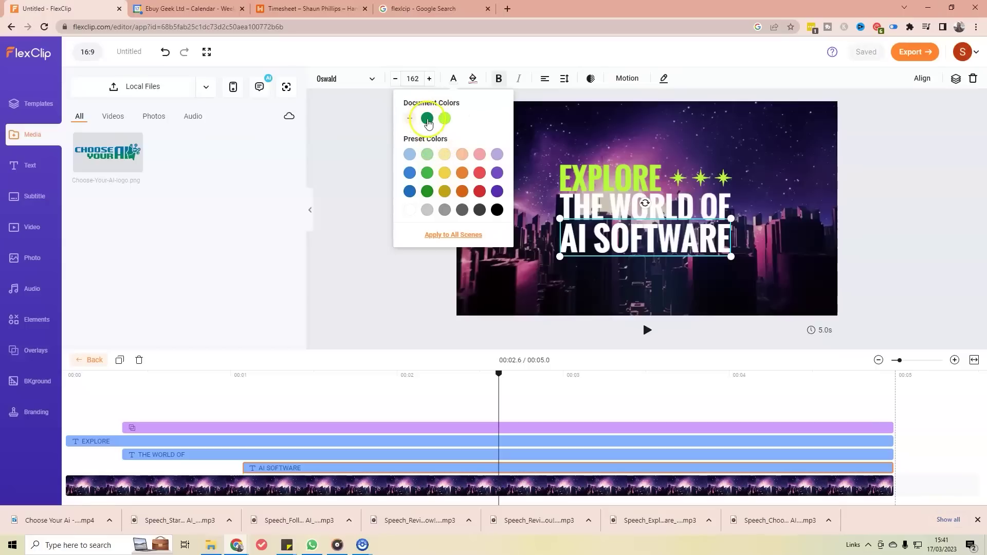
pyautogui.click(428, 119)
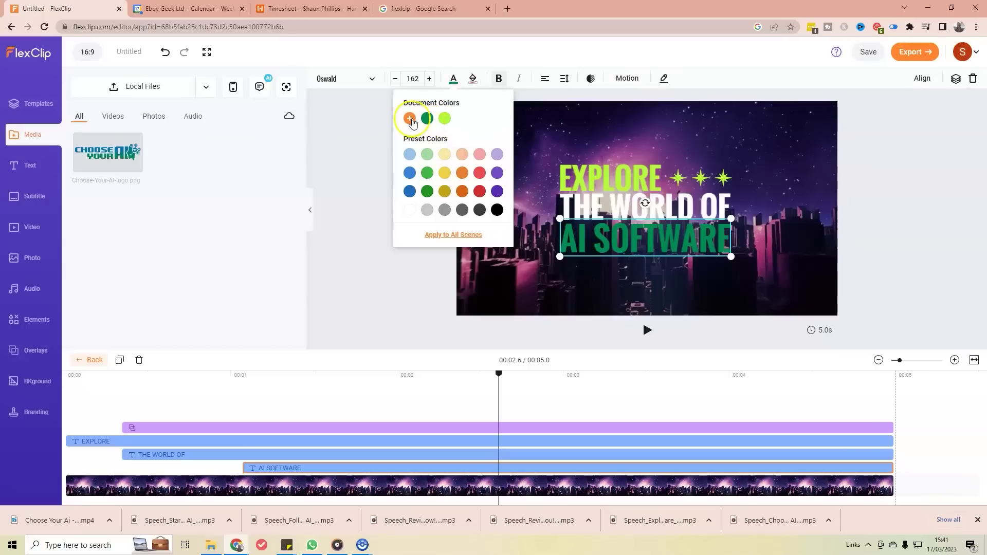
# Step: Recolour AI SOFTWARE to the brand blue, pasting hex 0076AB from the sticky note
pyautogui.click(410, 119)
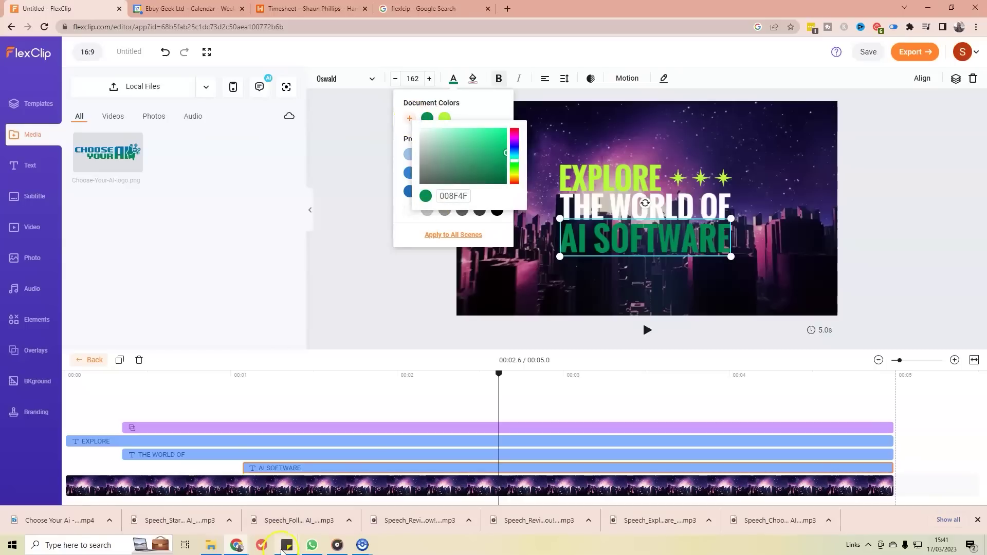
pyautogui.moveTo(285, 546)
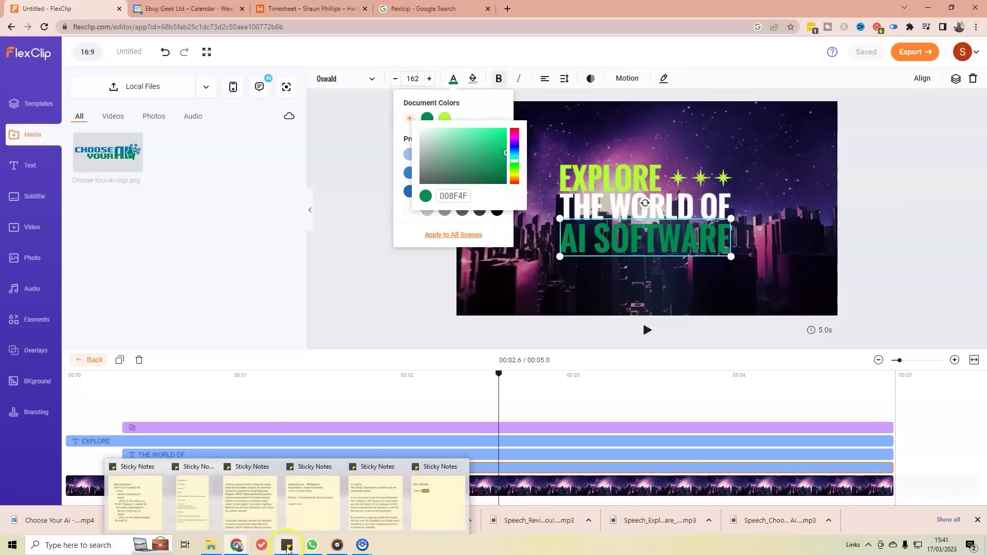
pyautogui.click(421, 501)
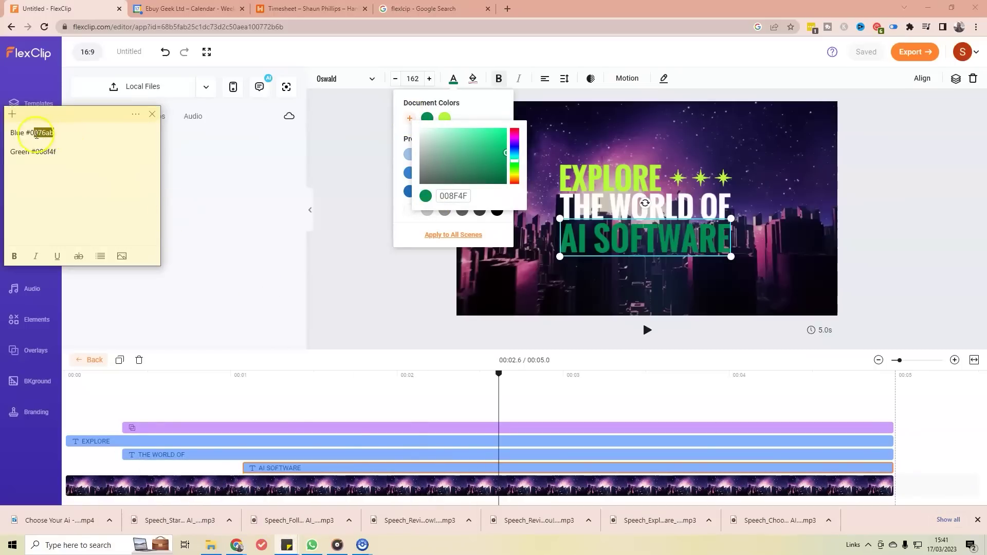
pyautogui.click(446, 195)
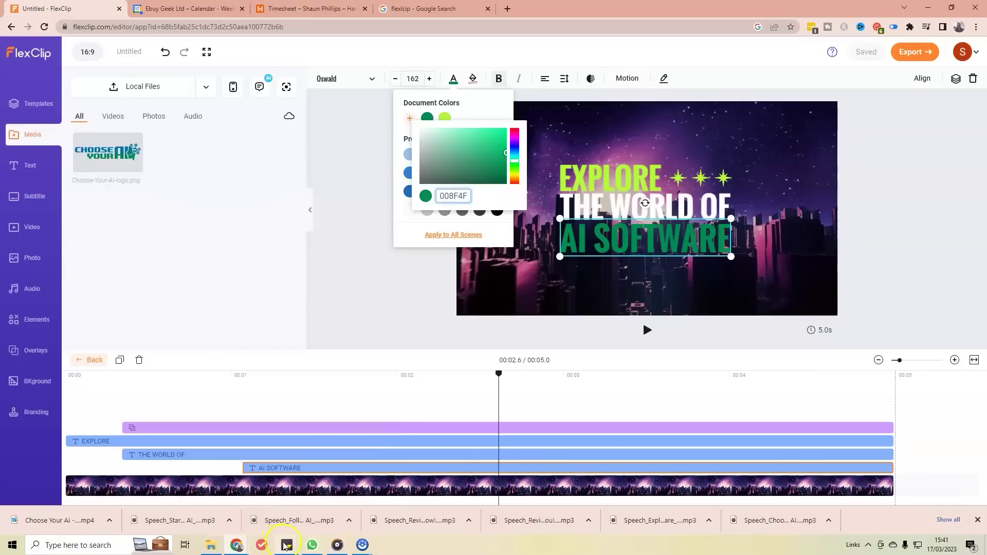
pyautogui.moveTo(286, 546)
pyautogui.click(432, 488)
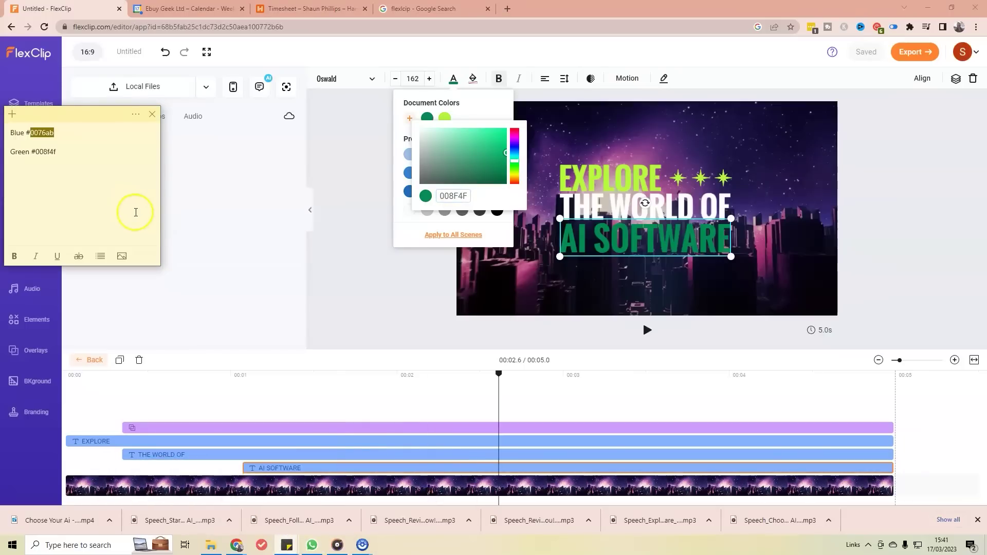
pyautogui.click(461, 194)
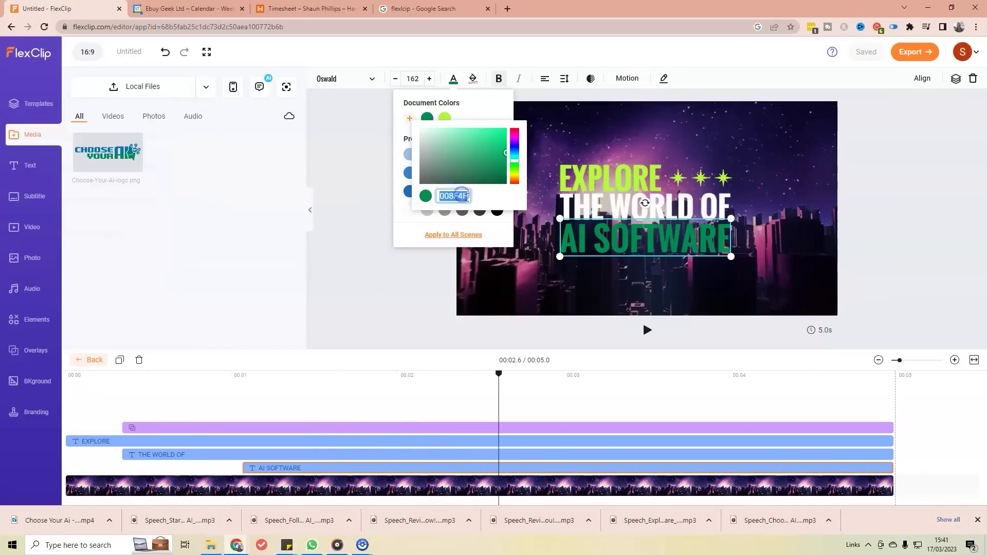
pyautogui.write('0076AB')
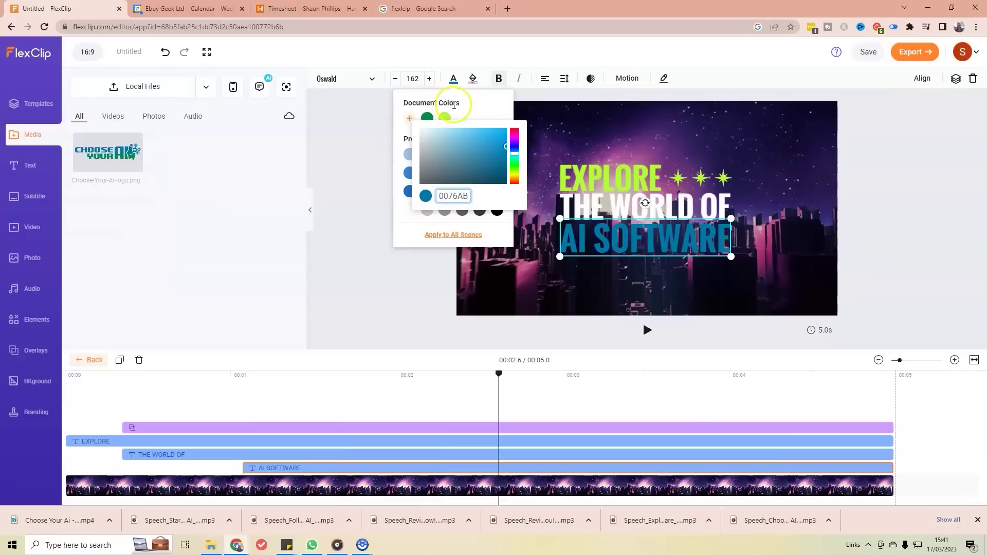
pyautogui.click(479, 109)
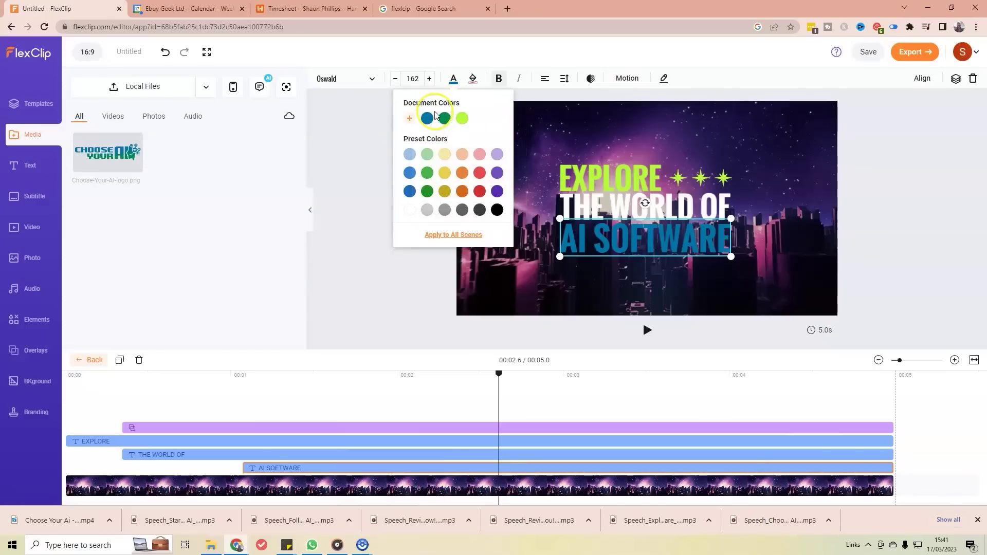
pyautogui.click(664, 277)
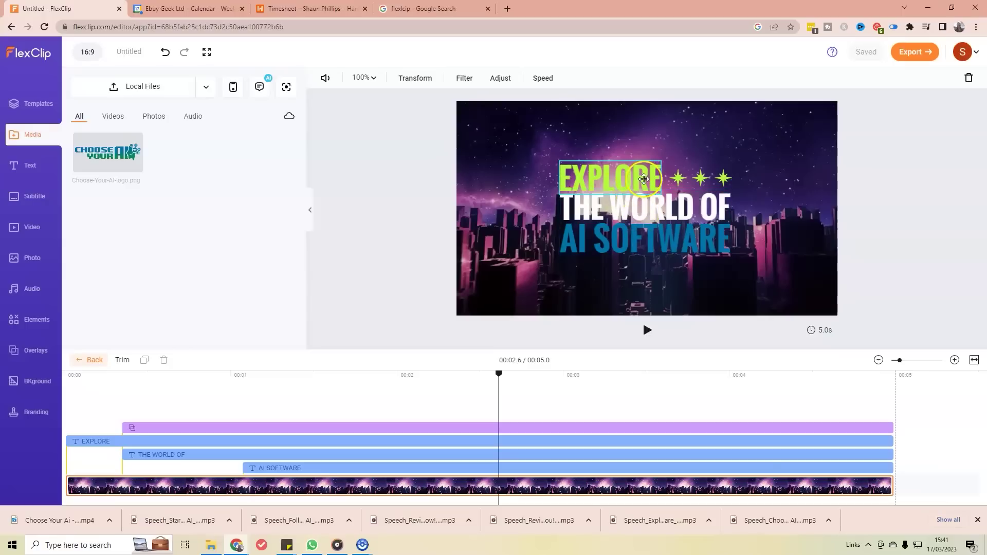
# Step: Make the EXPLORE text the dark green brand colour
pyautogui.click(644, 178)
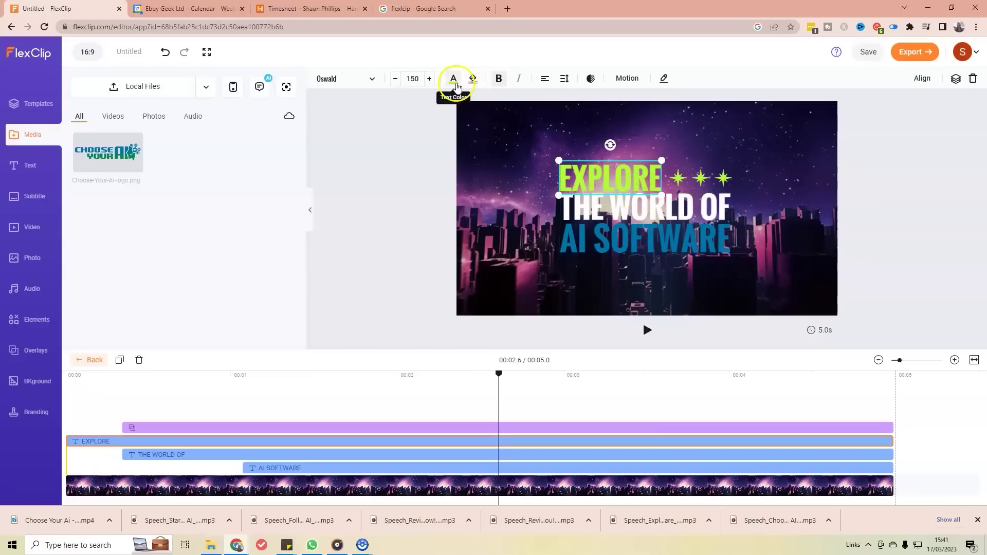
pyautogui.click(454, 81)
pyautogui.click(449, 123)
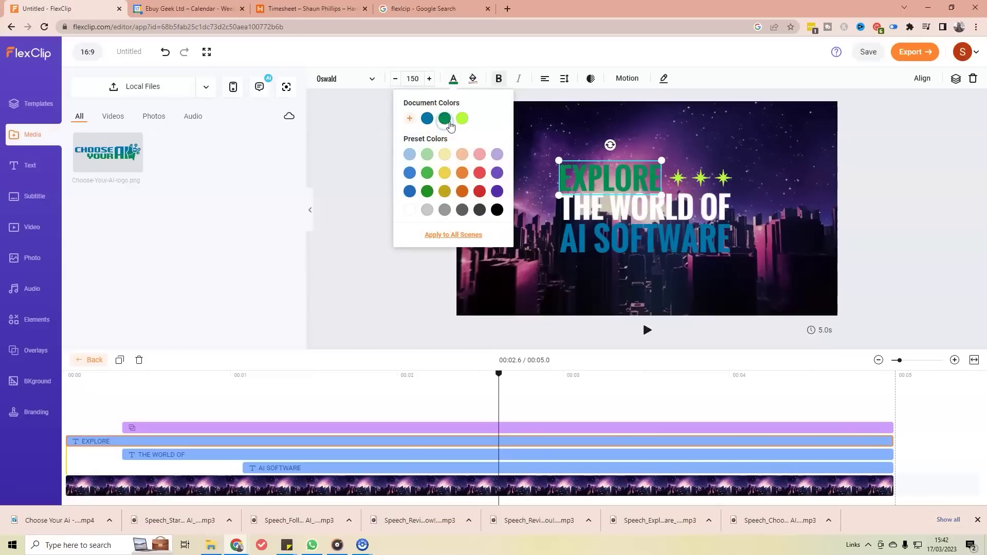
# Step: Select only the first sparkle star and set its second colour to dark green
pyautogui.click(701, 178)
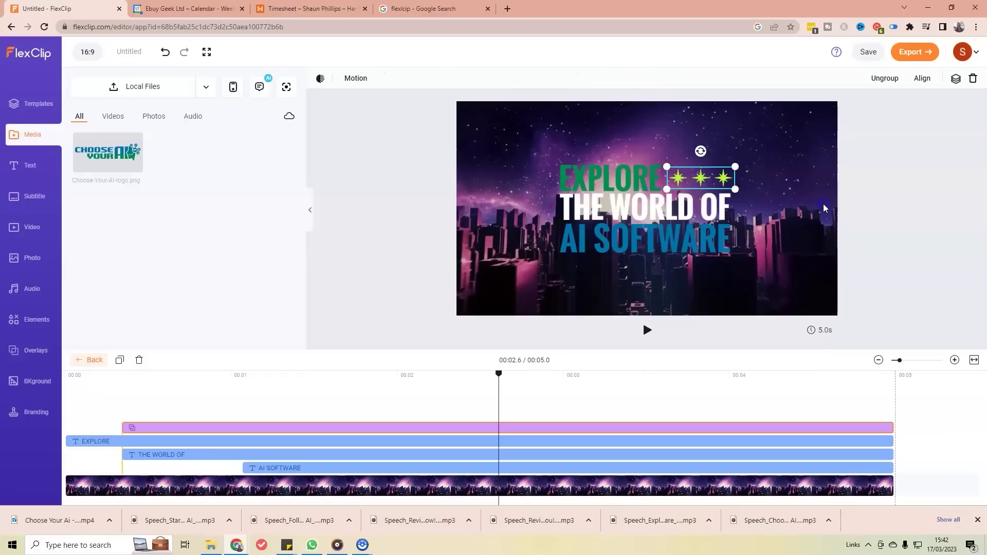
pyautogui.click(860, 272)
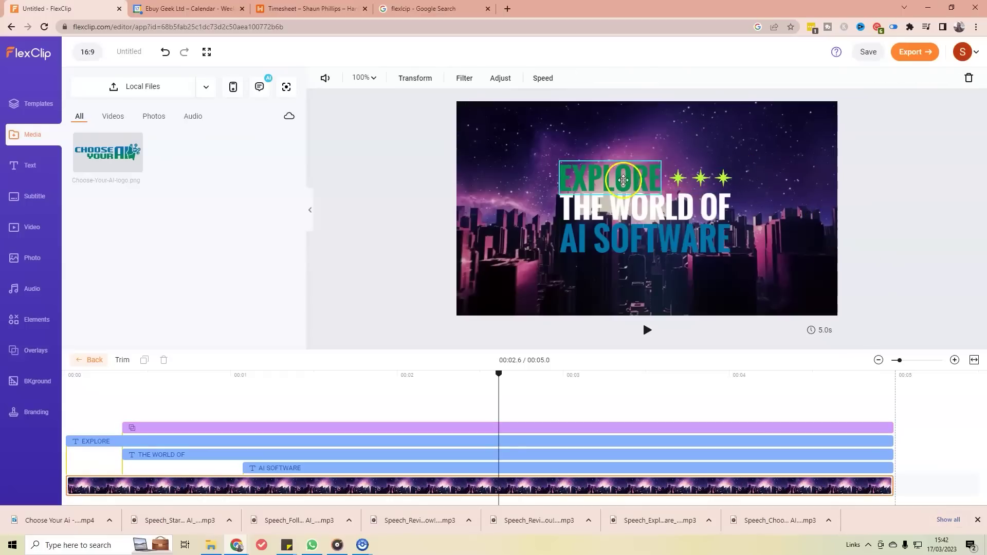
pyautogui.click(687, 179)
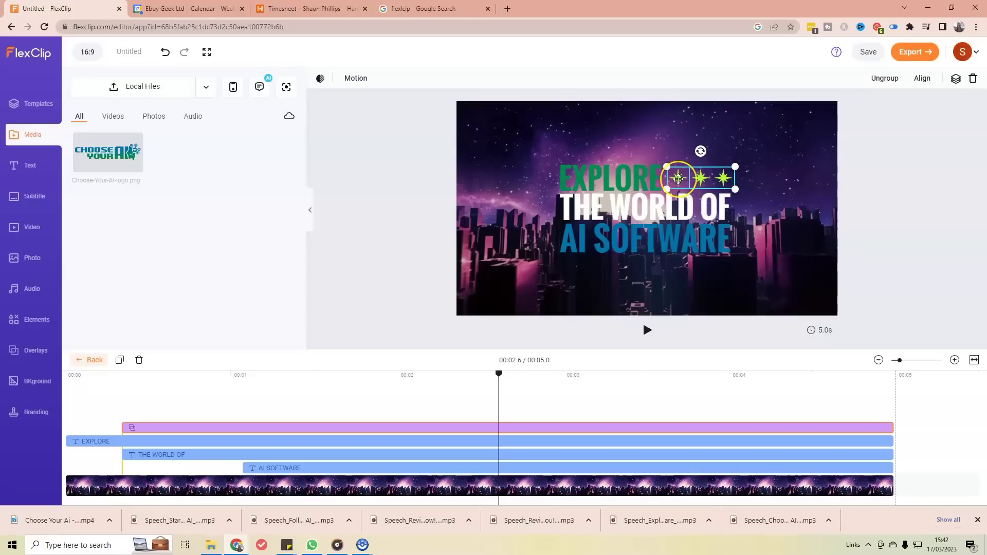
pyautogui.click(678, 179)
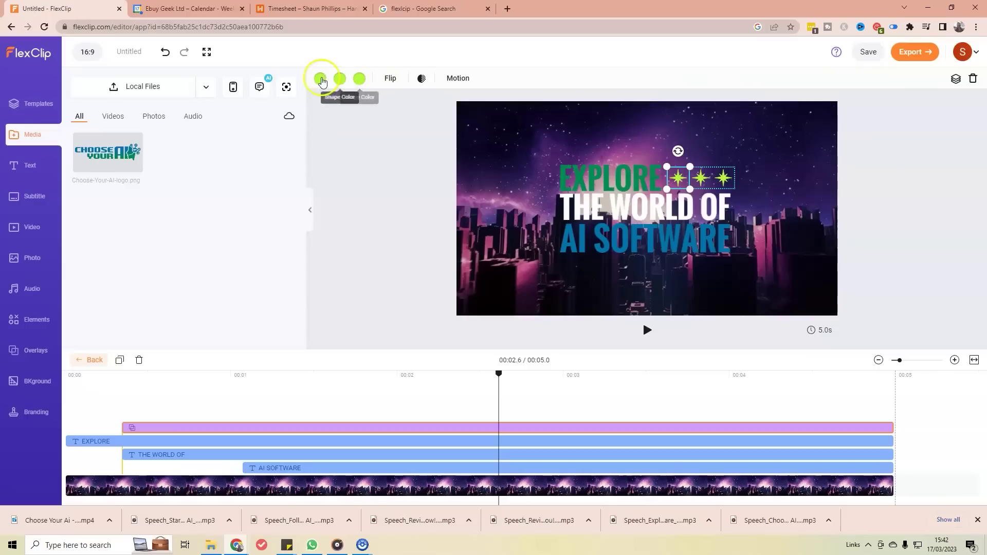
pyautogui.click(325, 83)
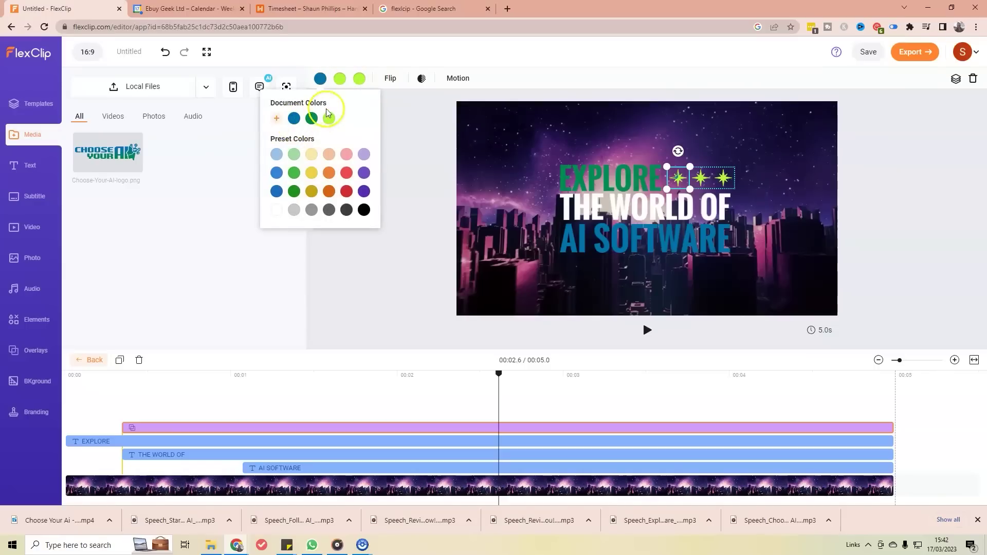
pyautogui.click(339, 80)
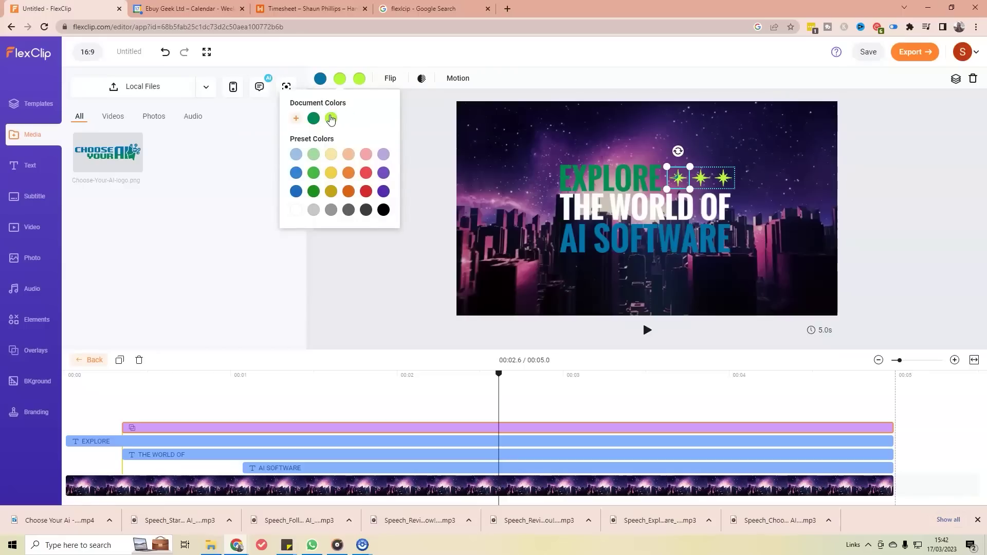
pyautogui.click(342, 81)
pyautogui.click(343, 80)
pyautogui.click(313, 119)
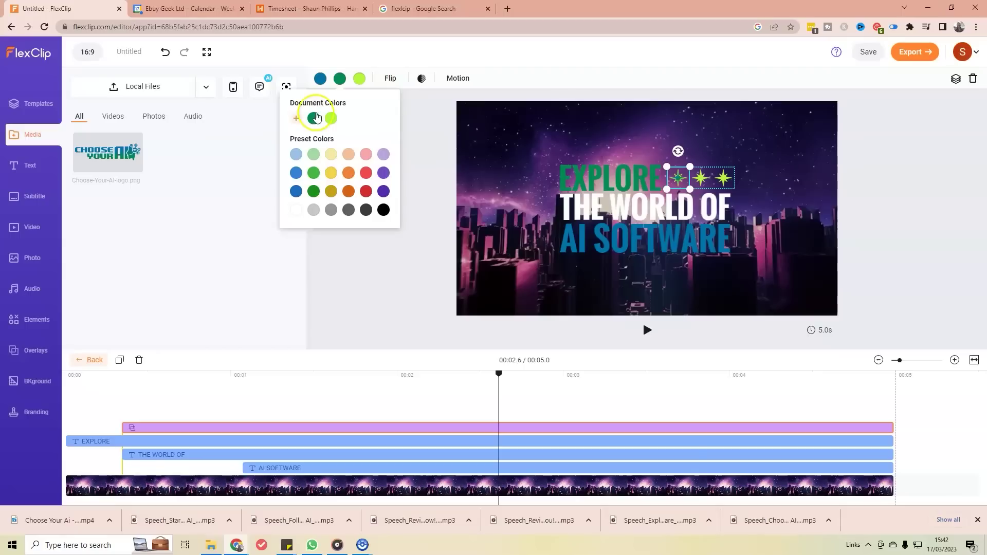
pyautogui.click(296, 118)
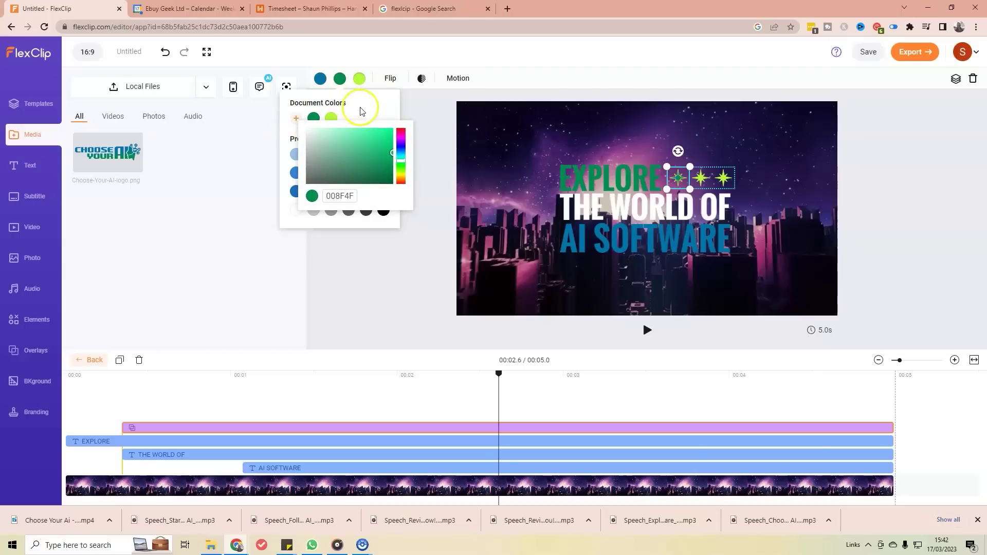
pyautogui.press('Escape')
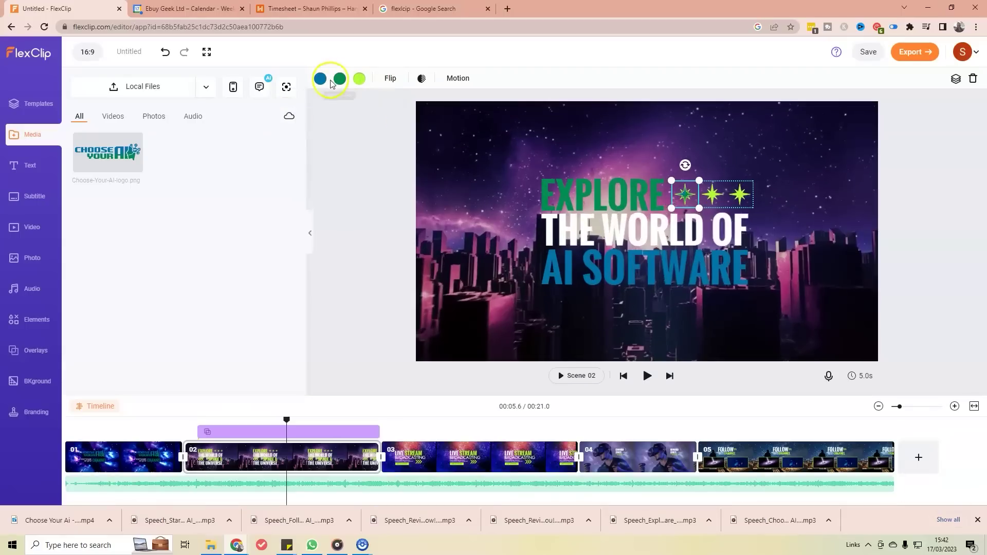
# Step: Replace the first star's lime colour with the pasted brand blue hex
pyautogui.click(359, 78)
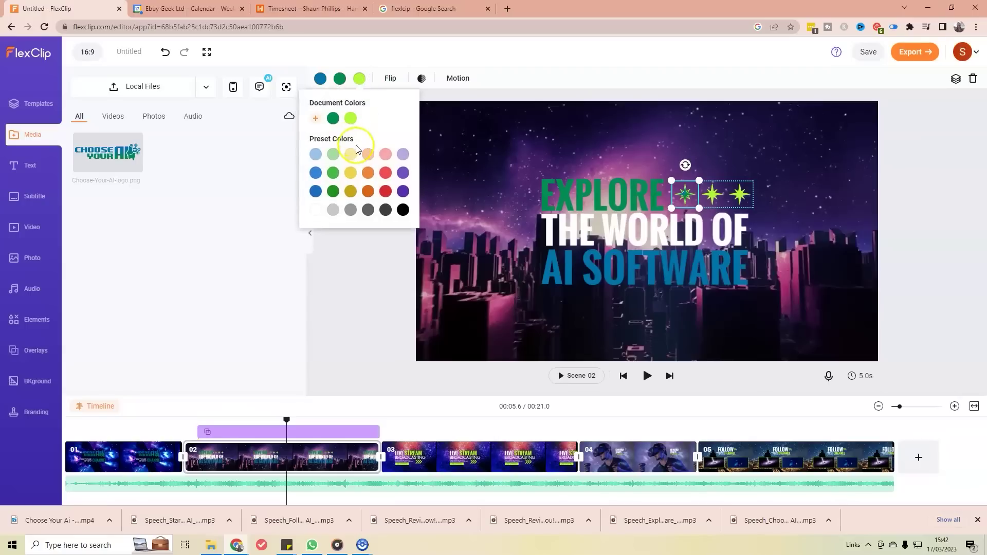
pyautogui.click(316, 118)
pyautogui.click(364, 195)
pyautogui.hotkey('ctrl', 'v')
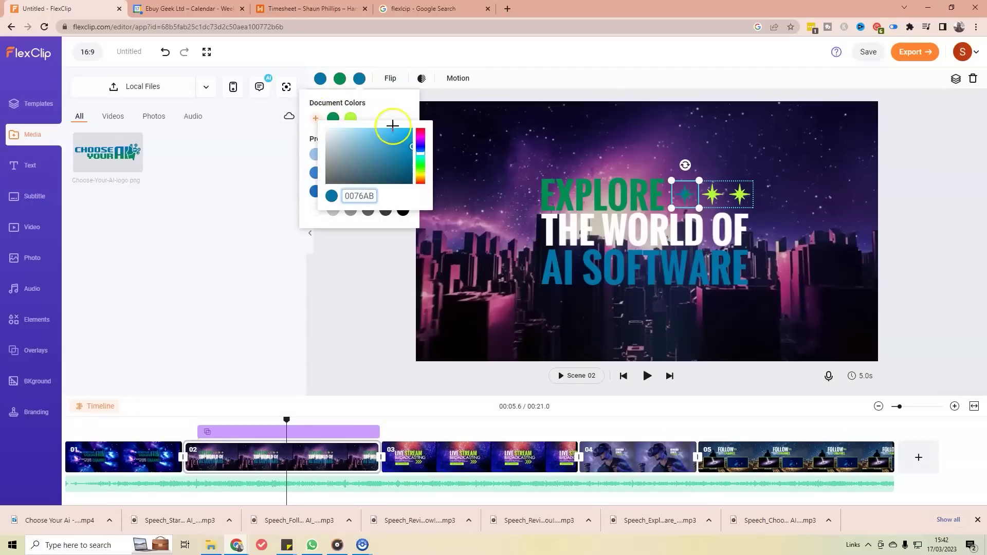
pyautogui.click(400, 116)
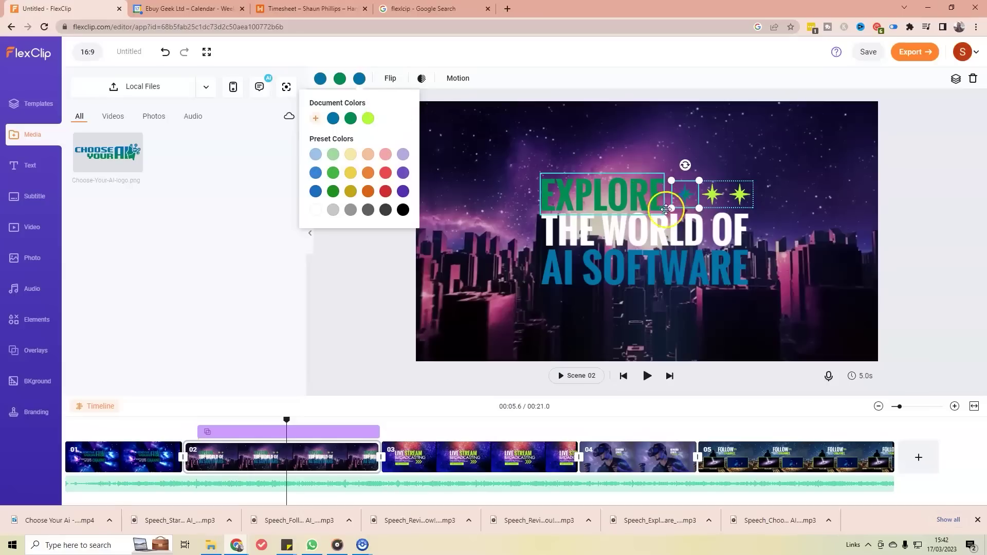
pyautogui.click(717, 169)
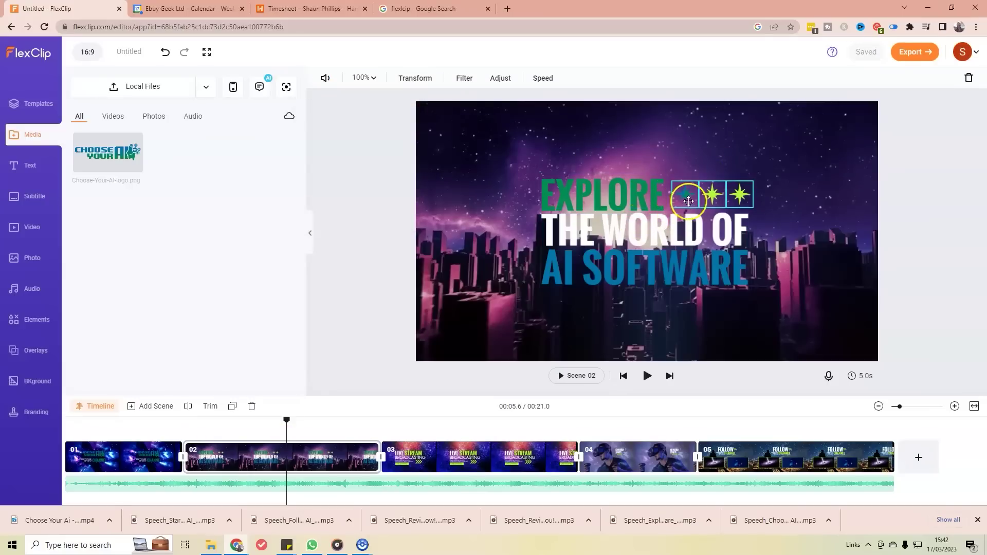
# Step: Recolour the middle star in dark green and blue
pyautogui.click(714, 194)
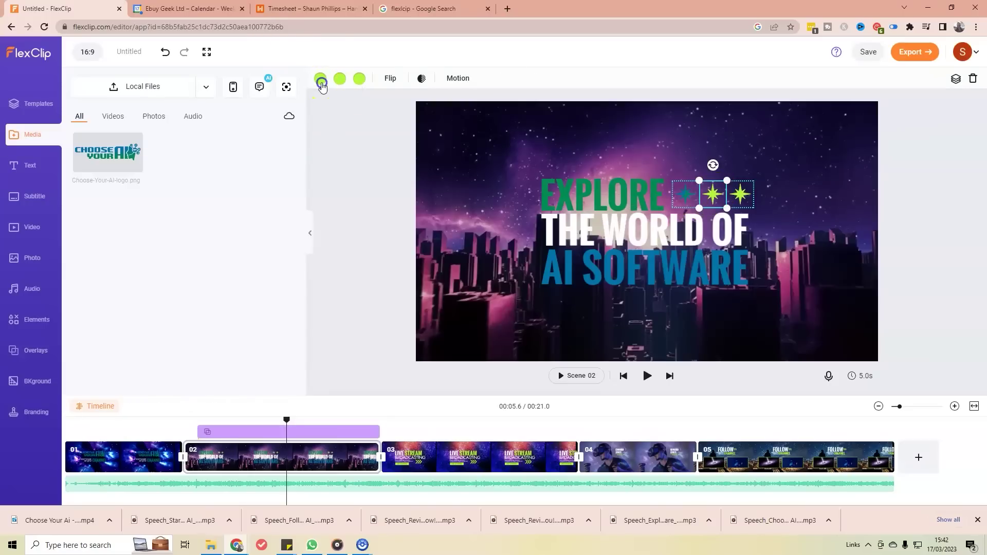
pyautogui.click(320, 79)
pyautogui.click(309, 119)
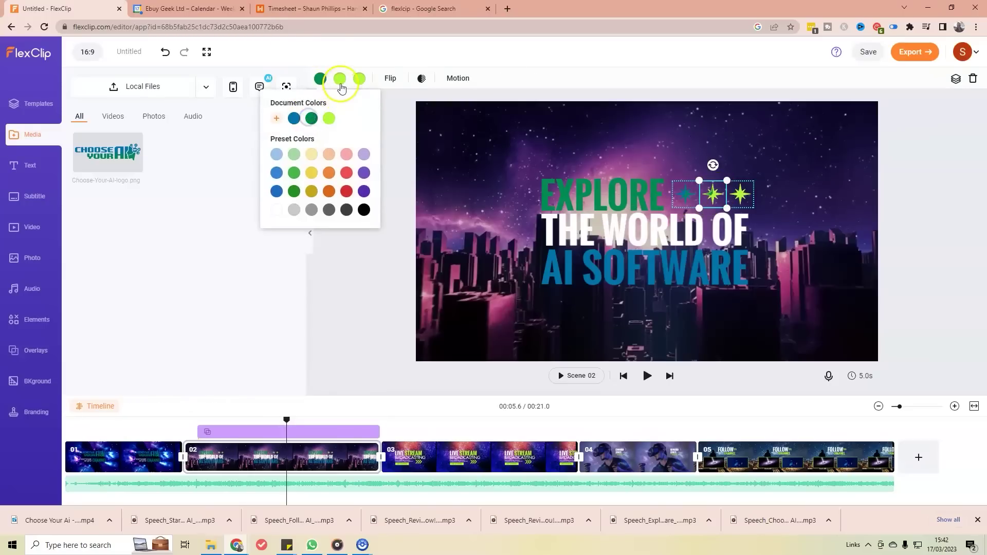
pyautogui.click(341, 79)
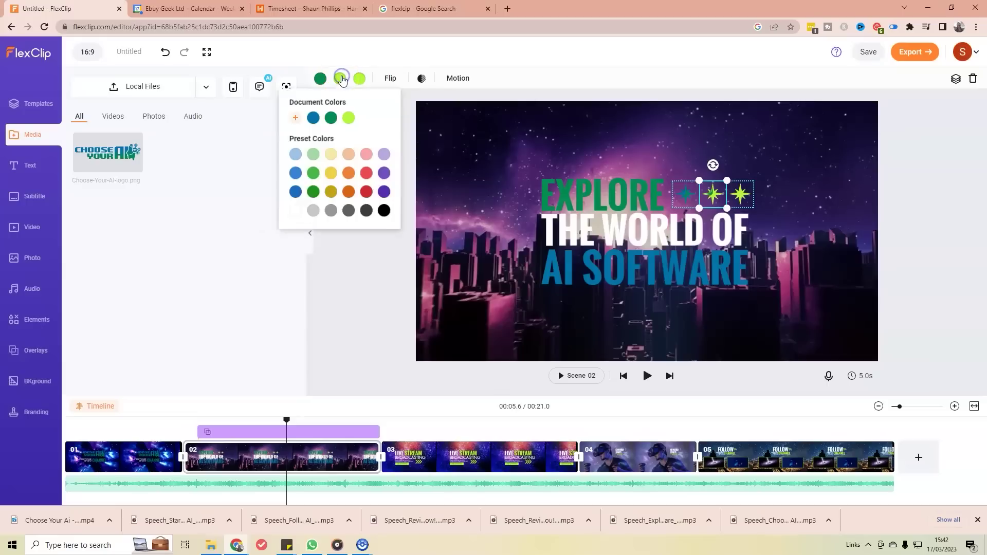
pyautogui.click(310, 120)
pyautogui.click(359, 78)
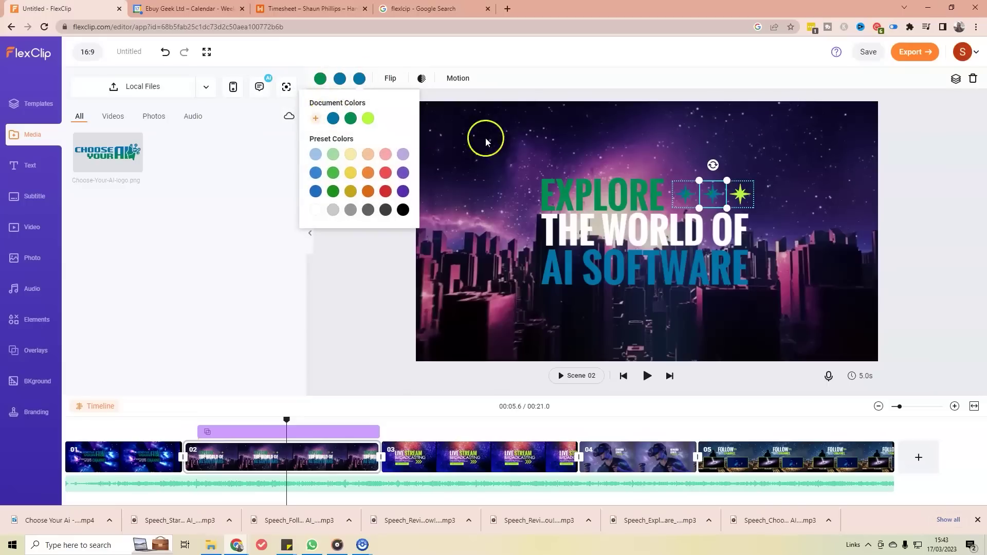
# Step: Recolour the right-hand star in dark green and blue, matching the others
pyautogui.click(740, 194)
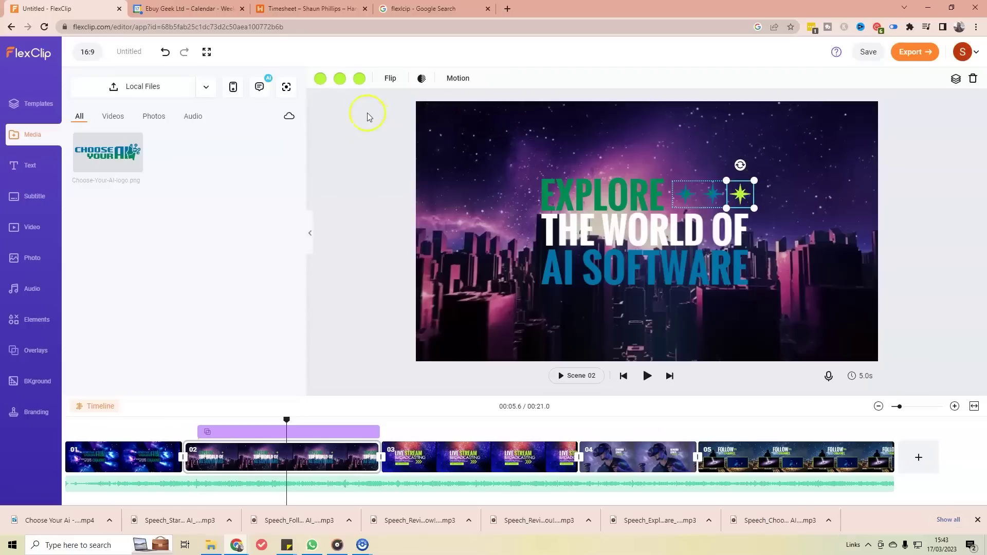
pyautogui.click(320, 80)
pyautogui.click(311, 119)
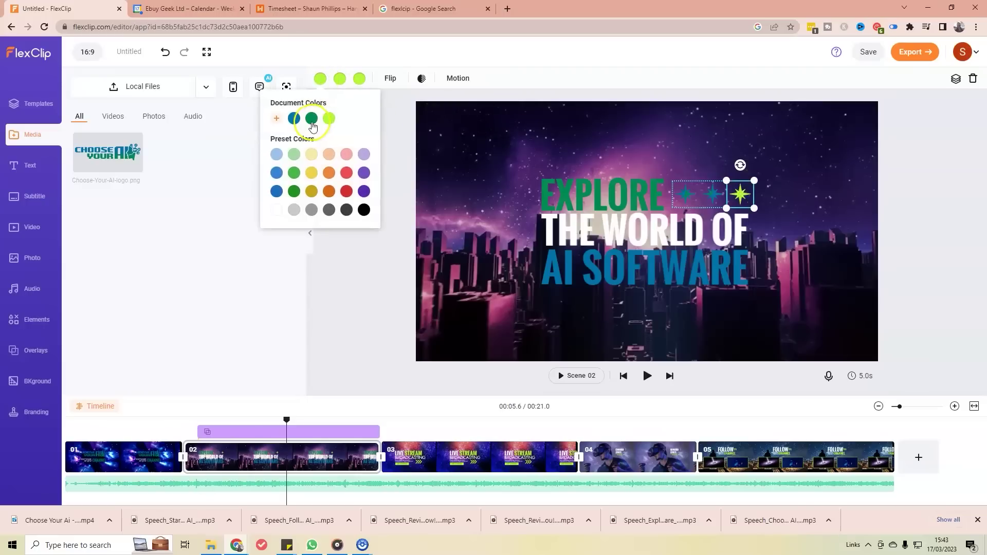
pyautogui.click(339, 79)
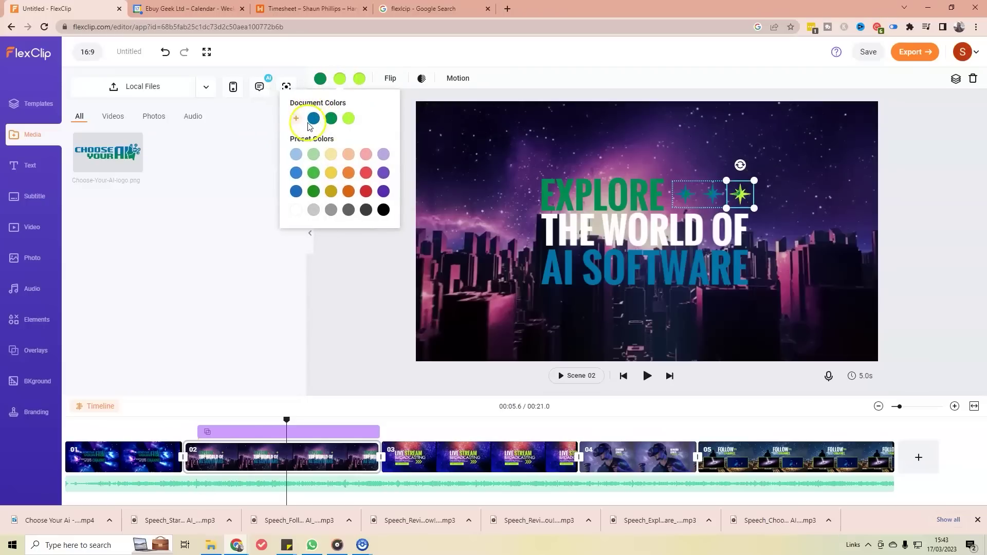
pyautogui.click(314, 119)
pyautogui.click(359, 79)
pyautogui.click(350, 119)
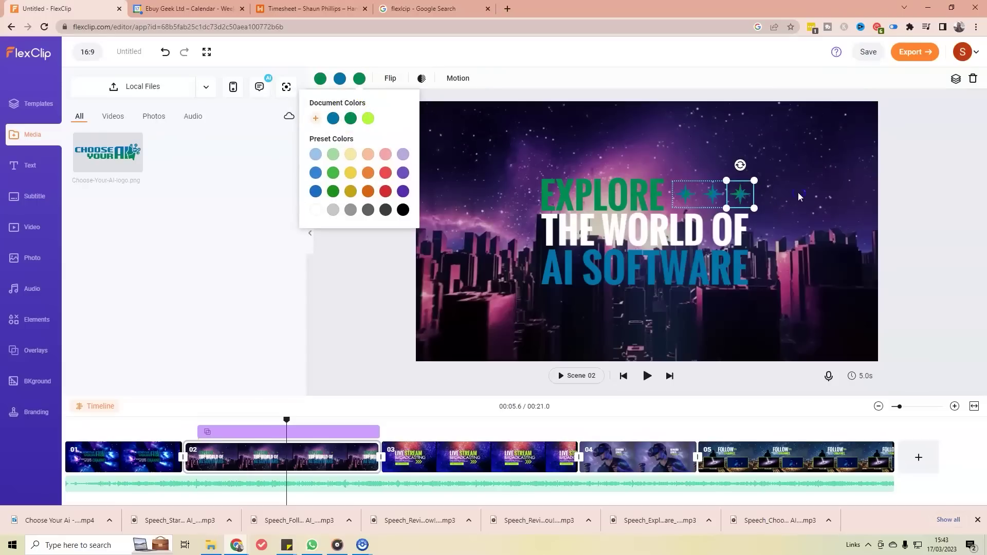
pyautogui.click(833, 194)
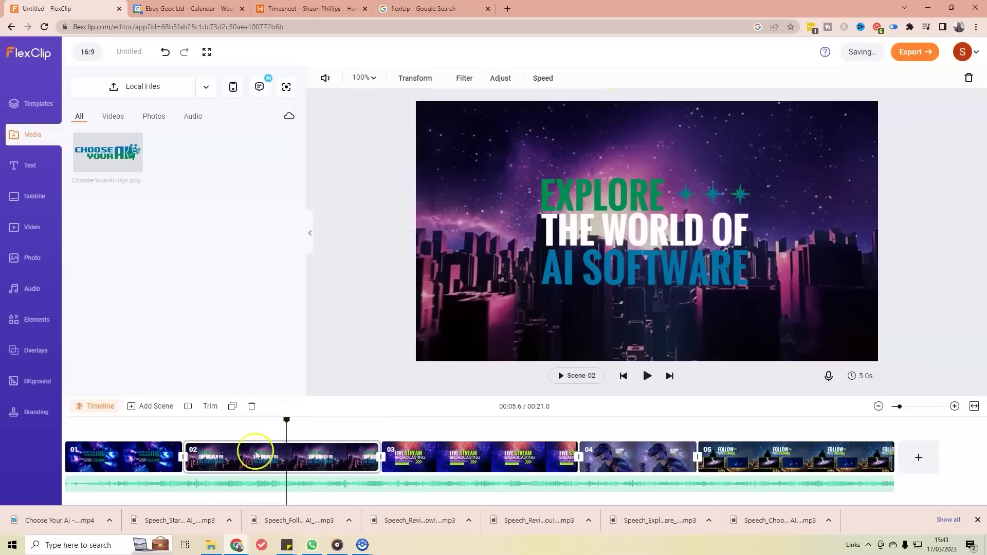
# Step: On scene 03, replace the LIVE STREAM headline with 'REVIEWS,'
pyautogui.click(483, 457)
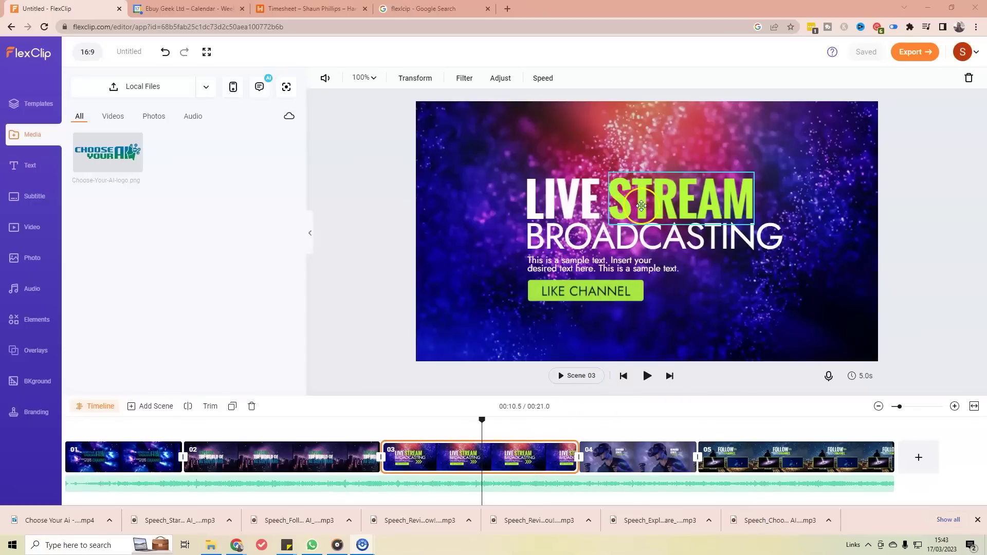
pyautogui.click(560, 201)
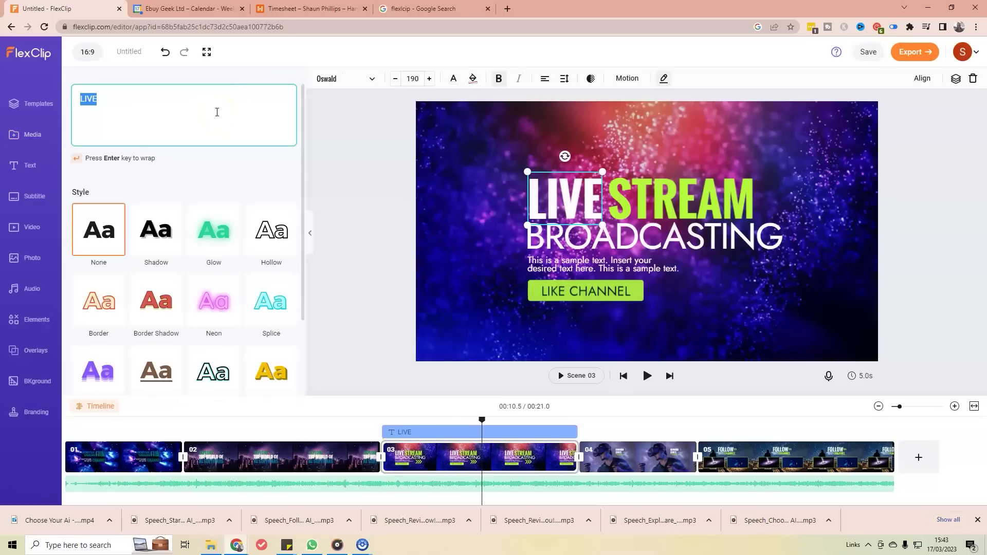
pyautogui.write('REVIEW')
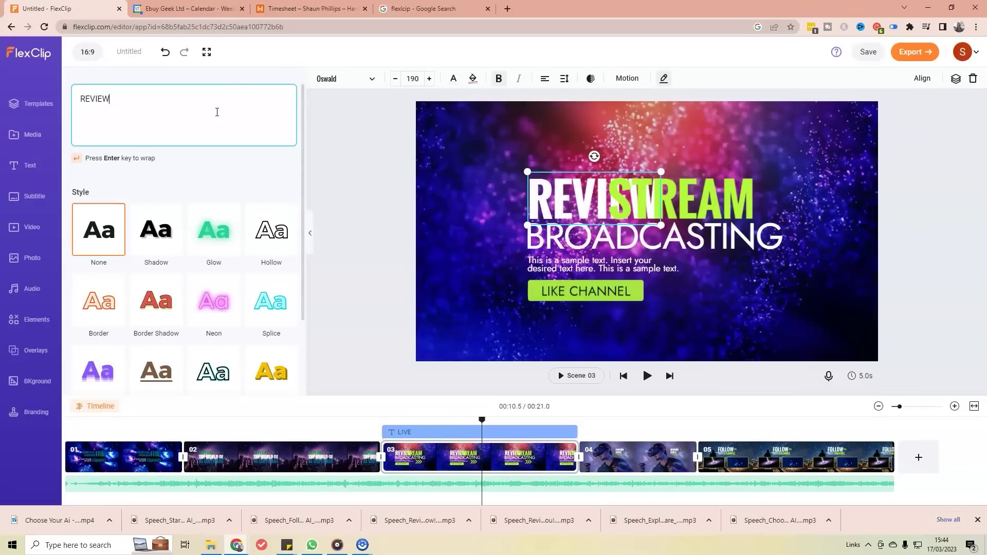
pyautogui.write('S')
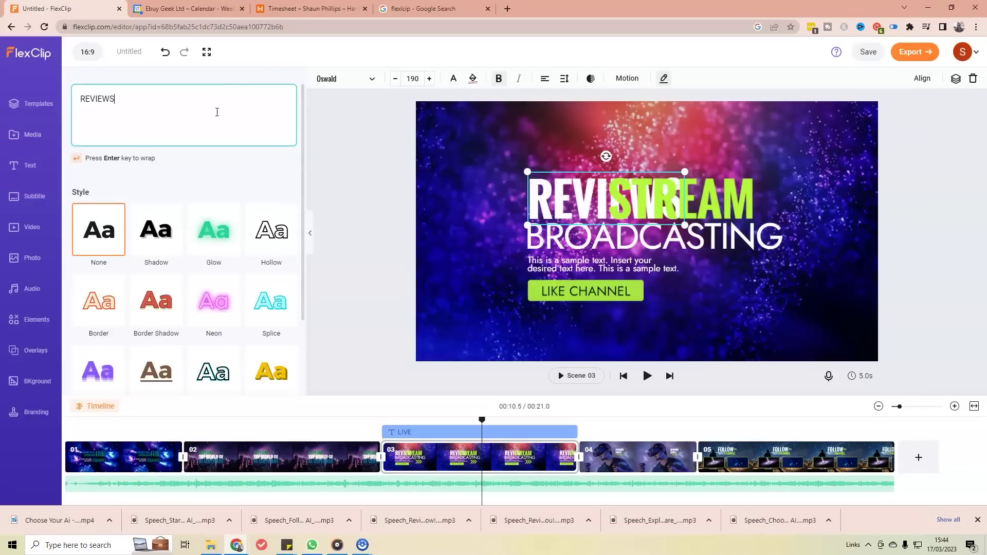
pyautogui.click(723, 198)
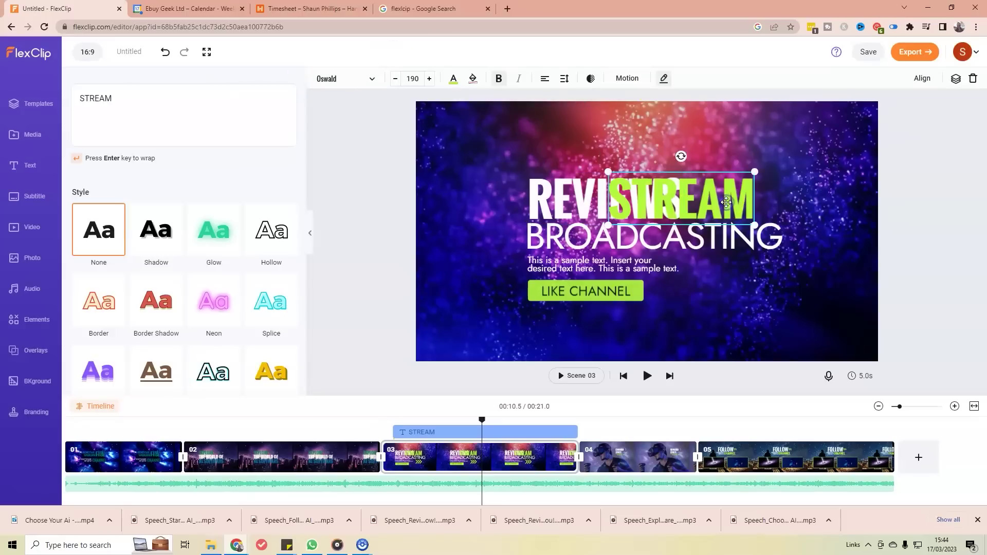
pyautogui.press('BackSpace')
pyautogui.click(616, 210)
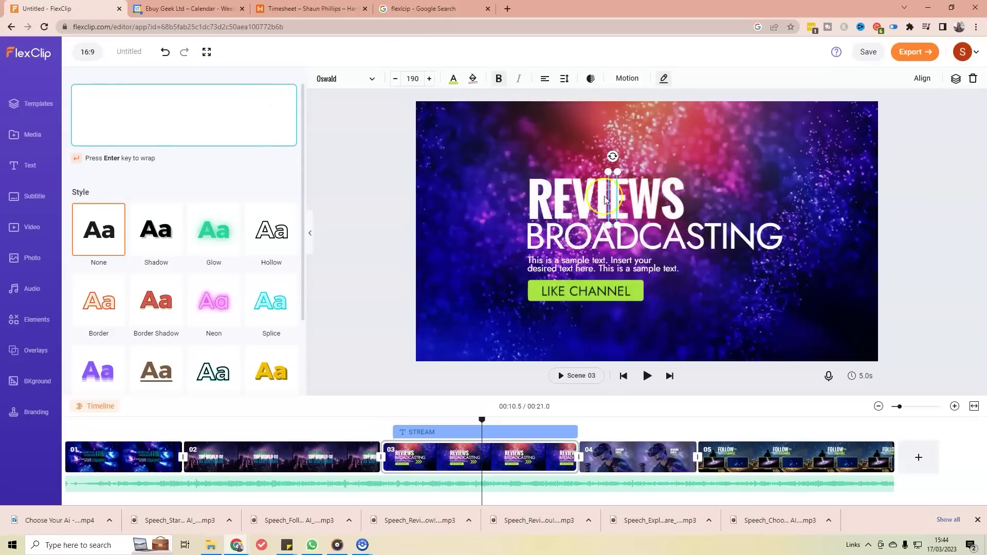
pyautogui.doubleClick(650, 199)
pyautogui.click(234, 104)
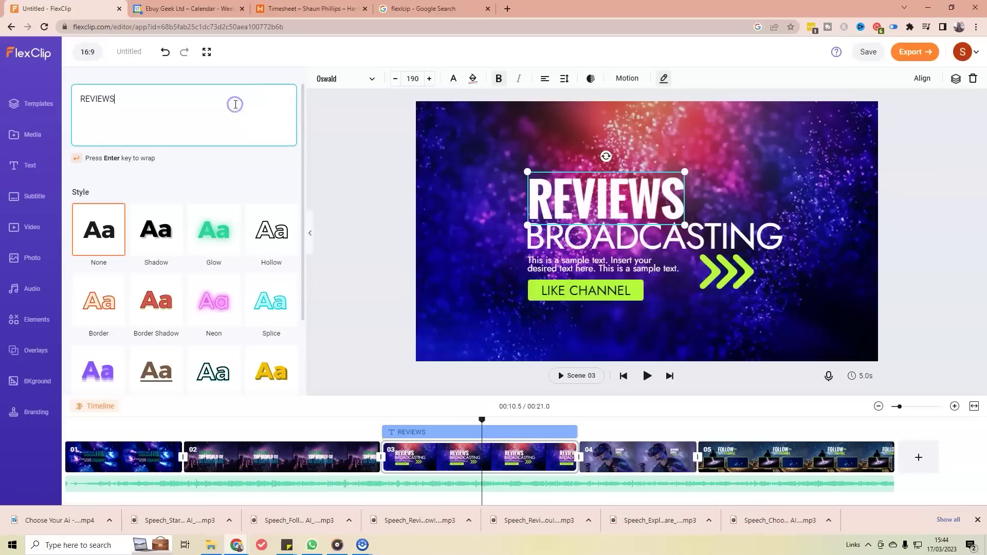
pyautogui.write(',')
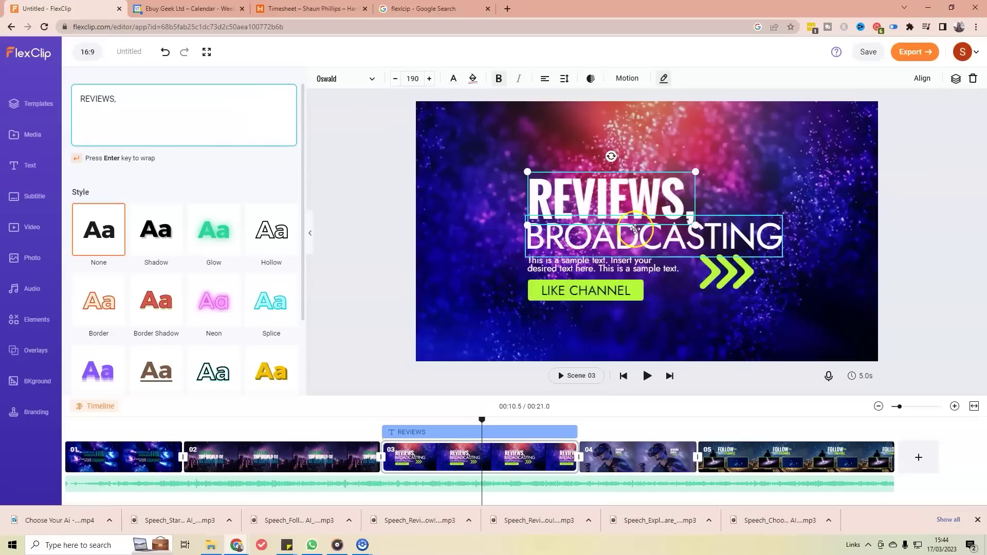
# Step: Change the BROADCASTING line to 'DISCOUNTS & TIPS'
pyautogui.doubleClick(635, 229)
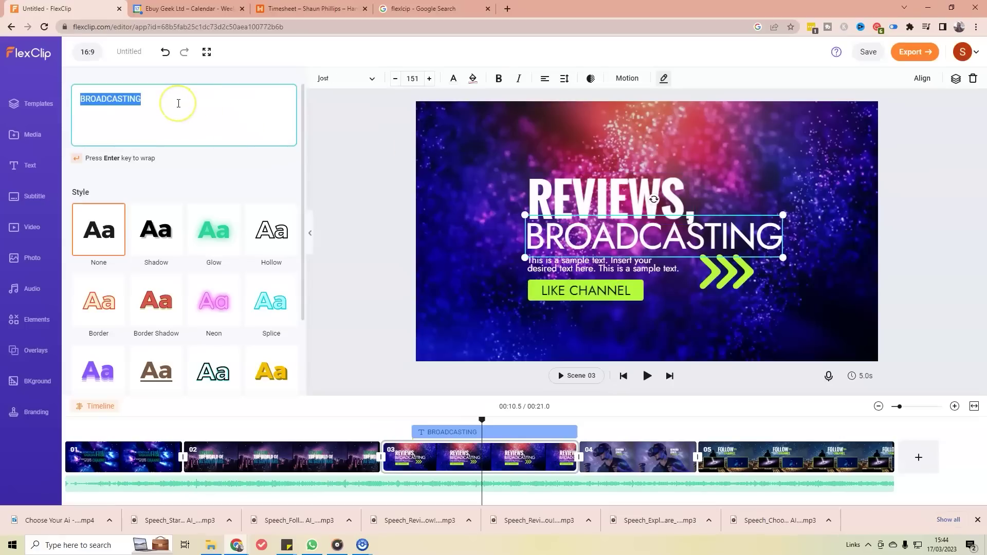
pyautogui.write('DISCOUNTS')
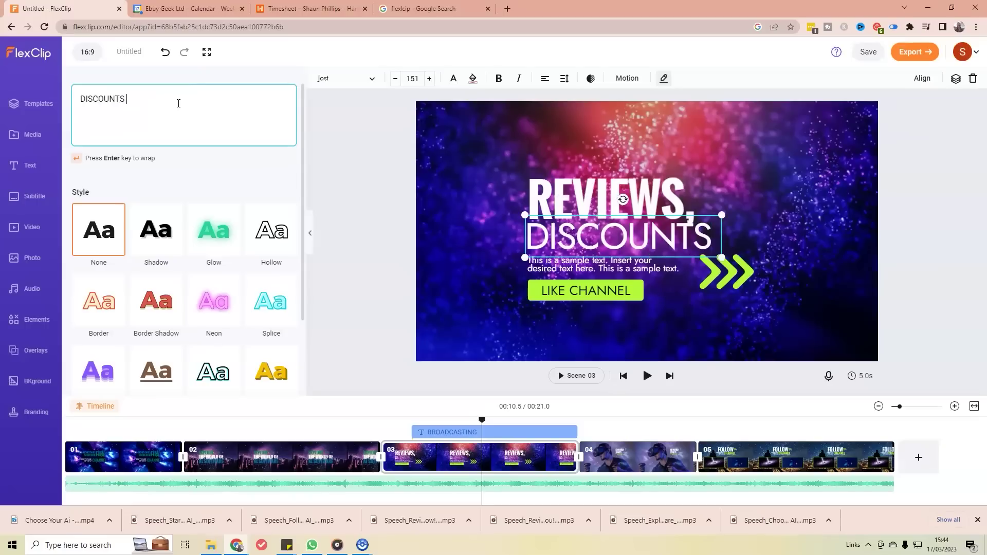
pyautogui.write(' & tIPS')
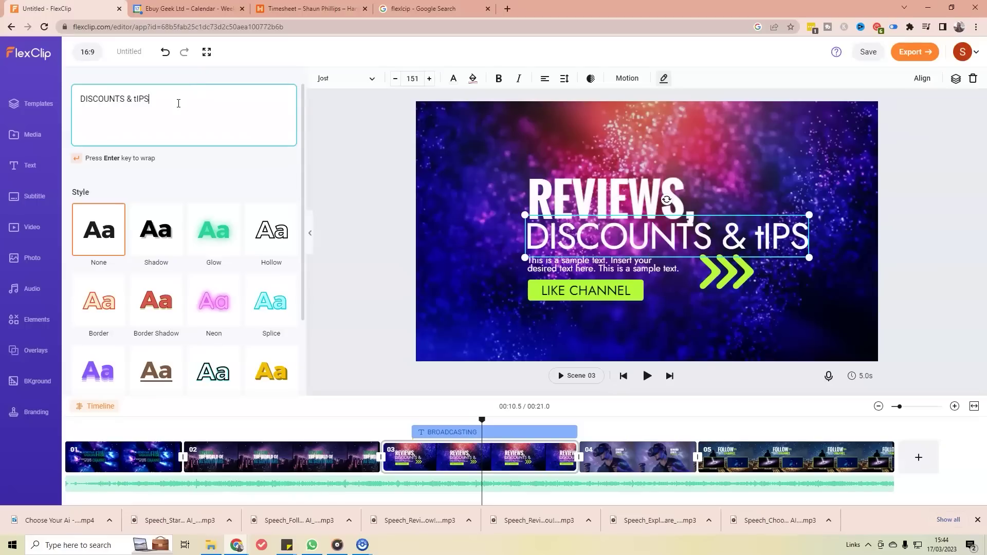
pyautogui.press('BackSpace')
pyautogui.press('BackSpace')
pyautogui.press('BackSpace')
pyautogui.press('BackSpace')
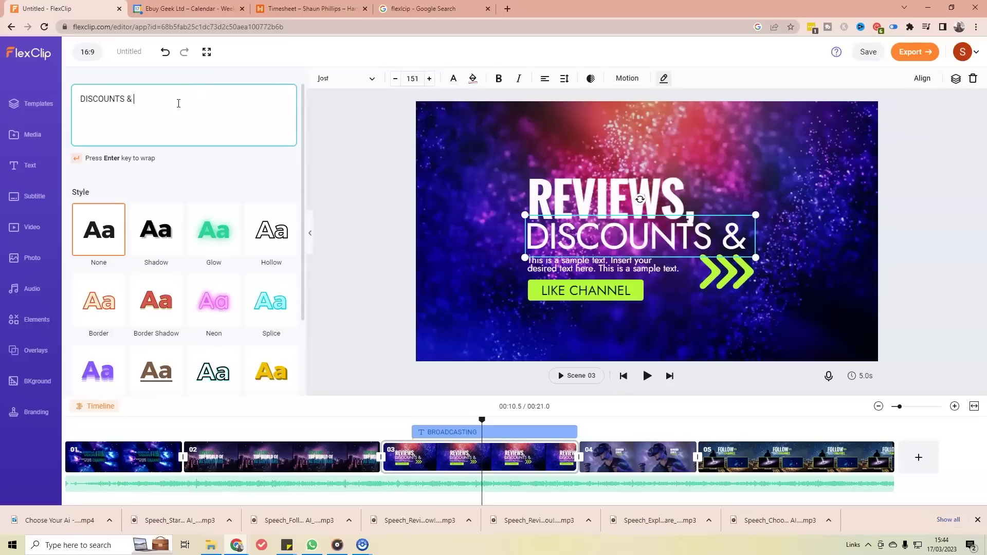
pyautogui.write('TIPS')
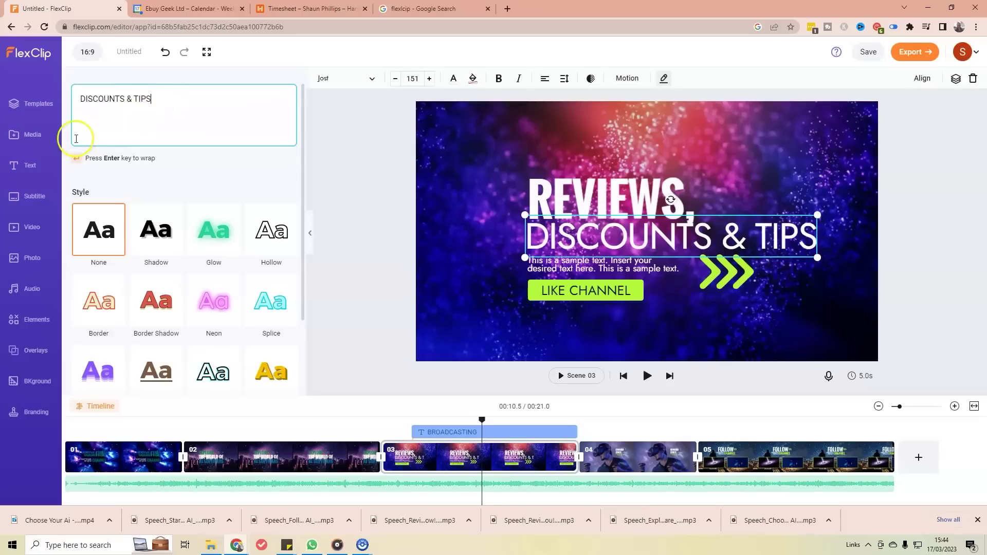
# Step: Set the body text to 'ALL YOU NEED TO KNOW TO MAKE YOUR DECISION' and delete the green arrows
pyautogui.click(592, 268)
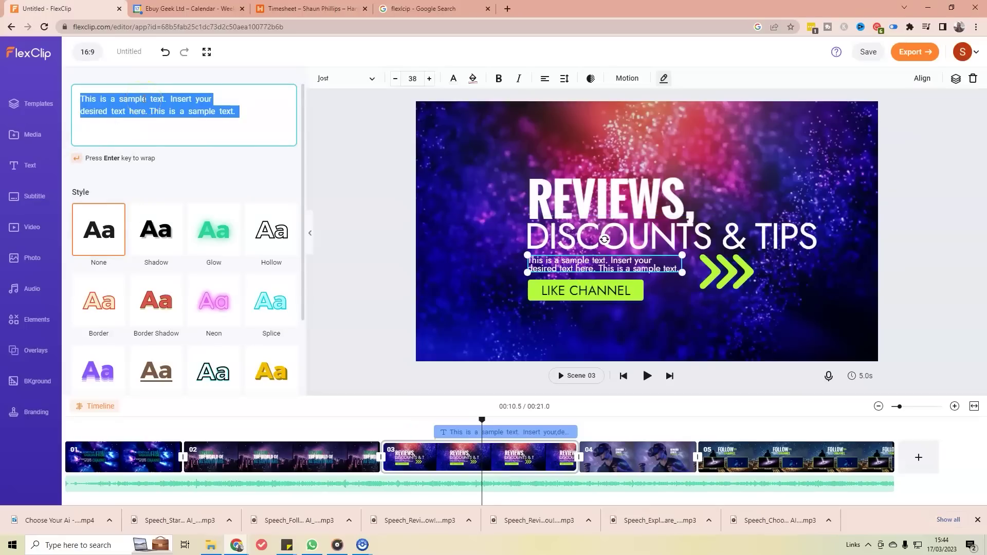
pyautogui.write('ALL YOU ')
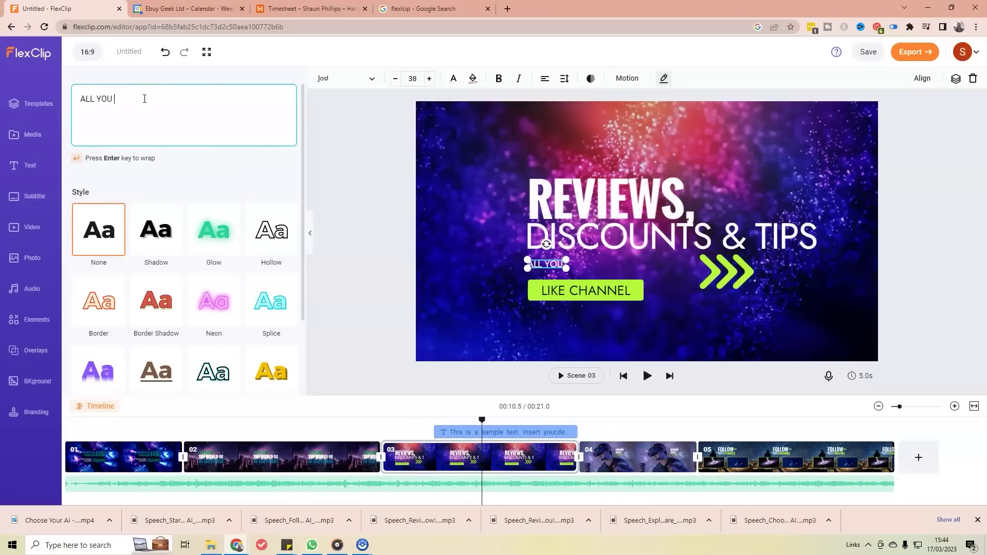
pyautogui.write('NEED TO KNOW TO MA')
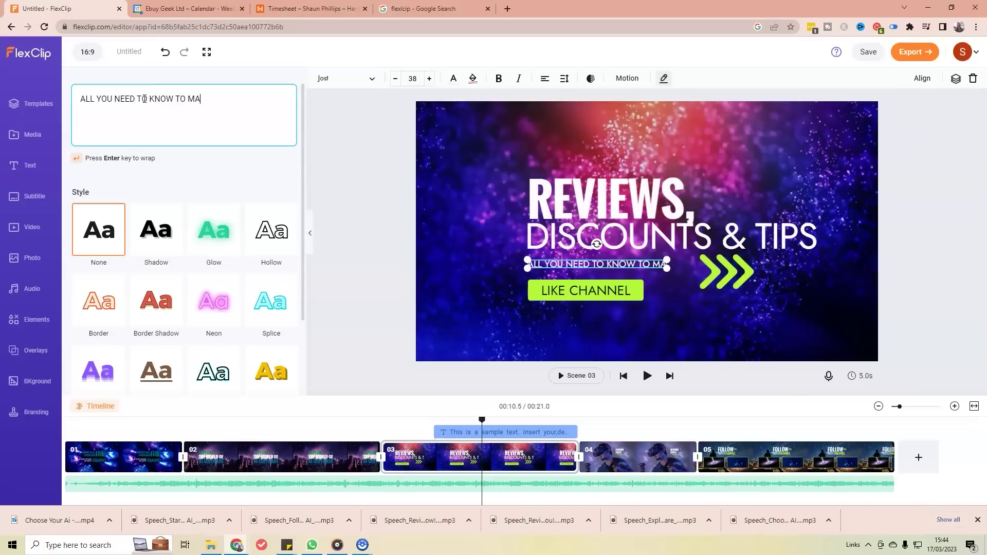
pyautogui.write('KE YOUR DECISION')
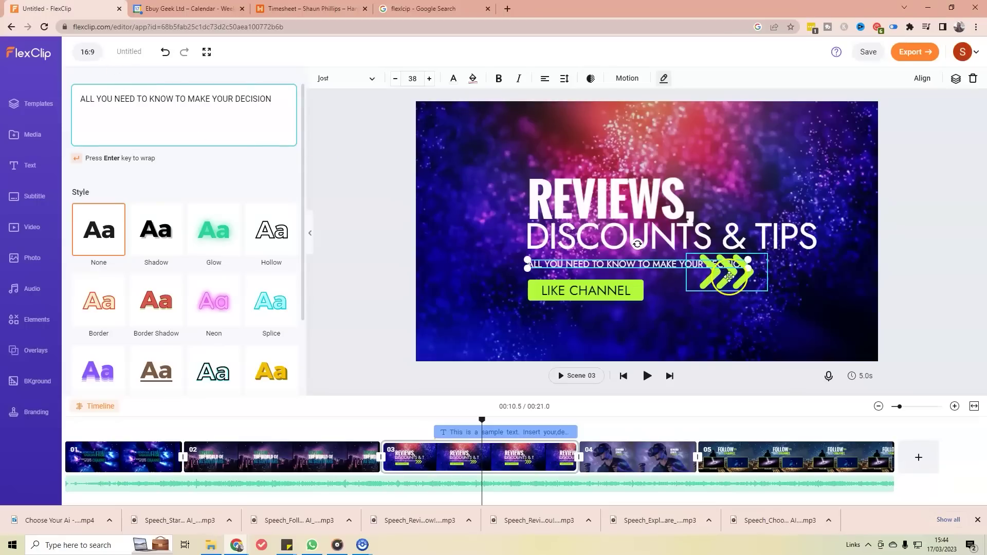
pyautogui.click(728, 278)
pyautogui.press('Delete')
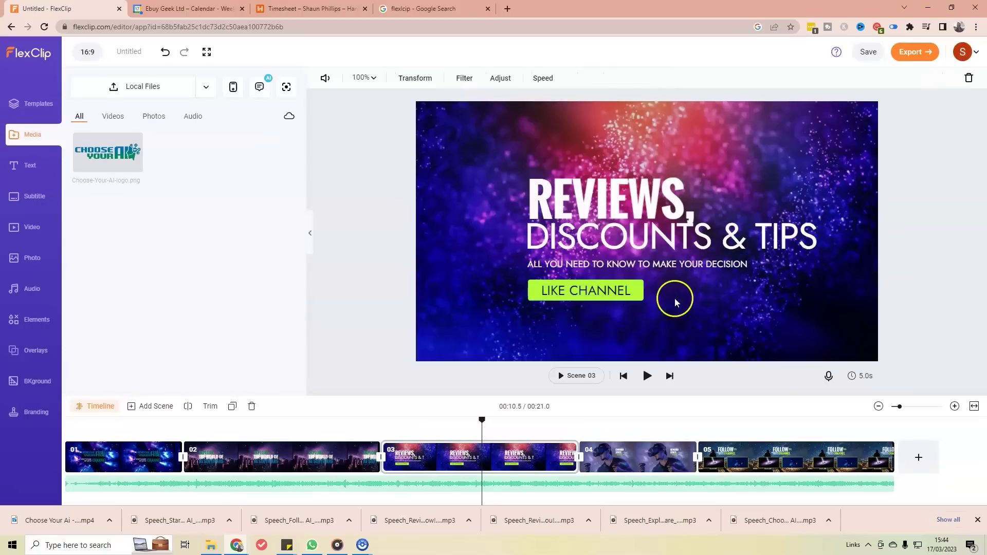
# Step: Restore the arrows, turn them blue beside LIKE CHANNEL, and slightly shrink the tagline
pyautogui.hotkey('ctrl', 'z')
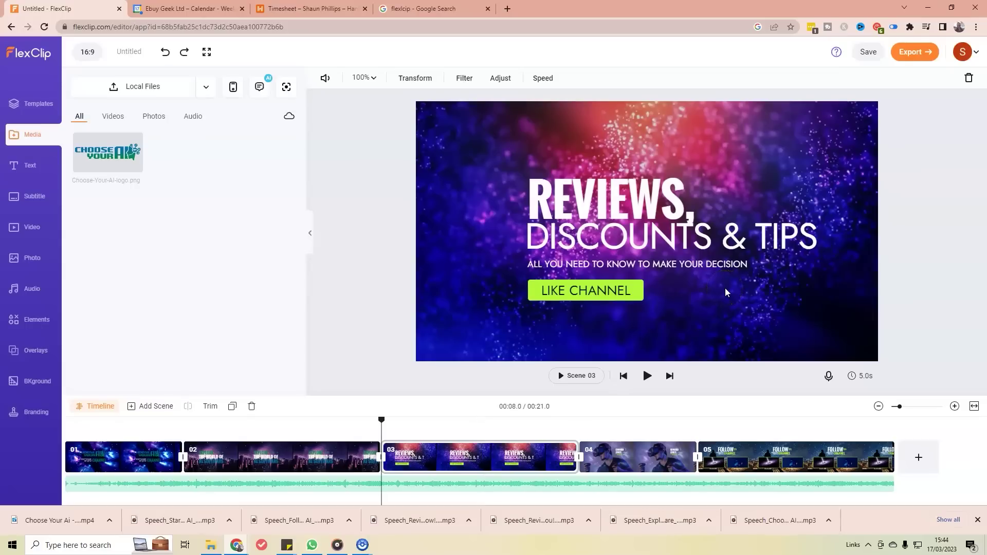
pyautogui.moveTo(727, 274); pyautogui.dragTo(727, 294)
pyautogui.click(327, 82)
pyautogui.click(295, 118)
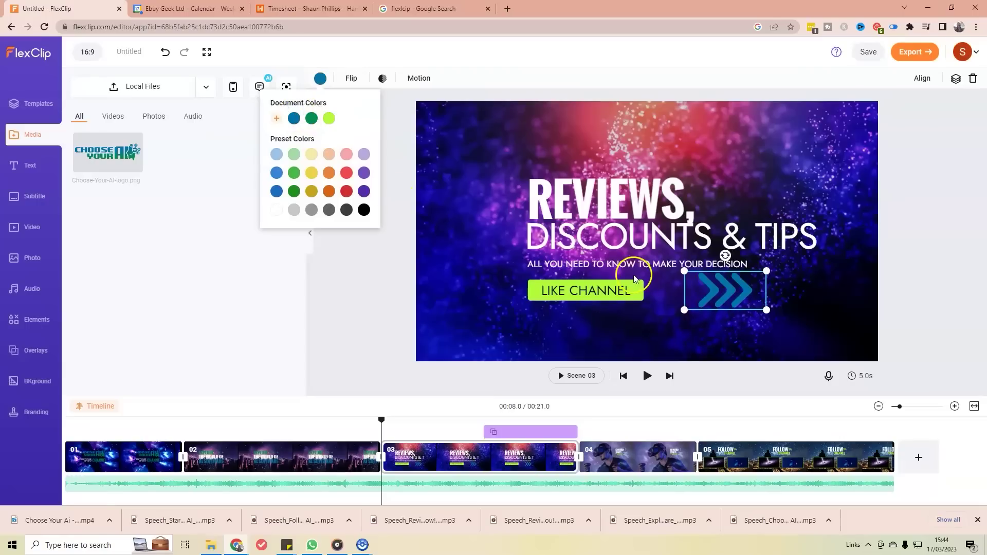
pyautogui.click(720, 263)
pyautogui.moveTo(747, 266); pyautogui.dragTo(719, 264)
pyautogui.moveTo(729, 297); pyautogui.dragTo(773, 284)
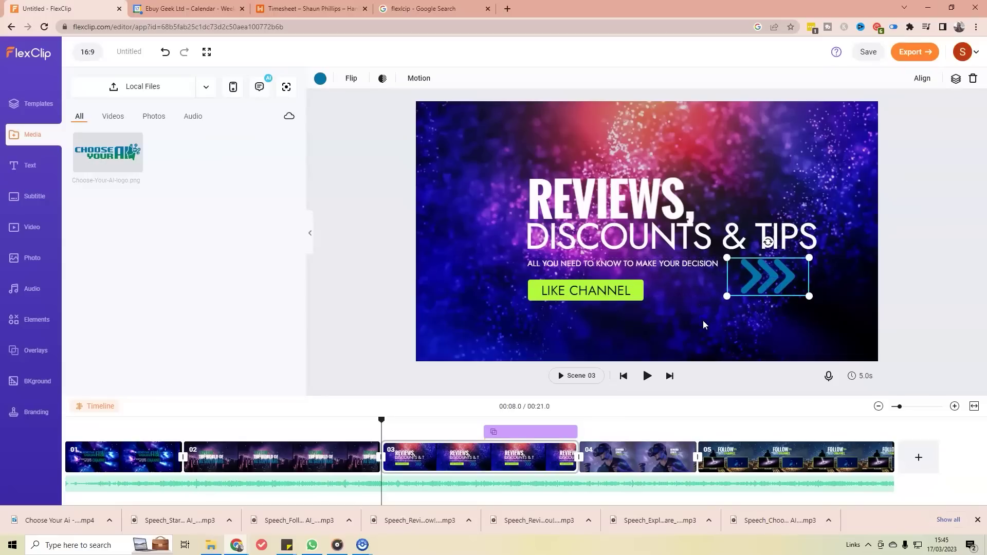
pyautogui.click(694, 355)
# Step: Make the button shape behind LIKE CHANNEL dark blue
pyautogui.click(615, 289)
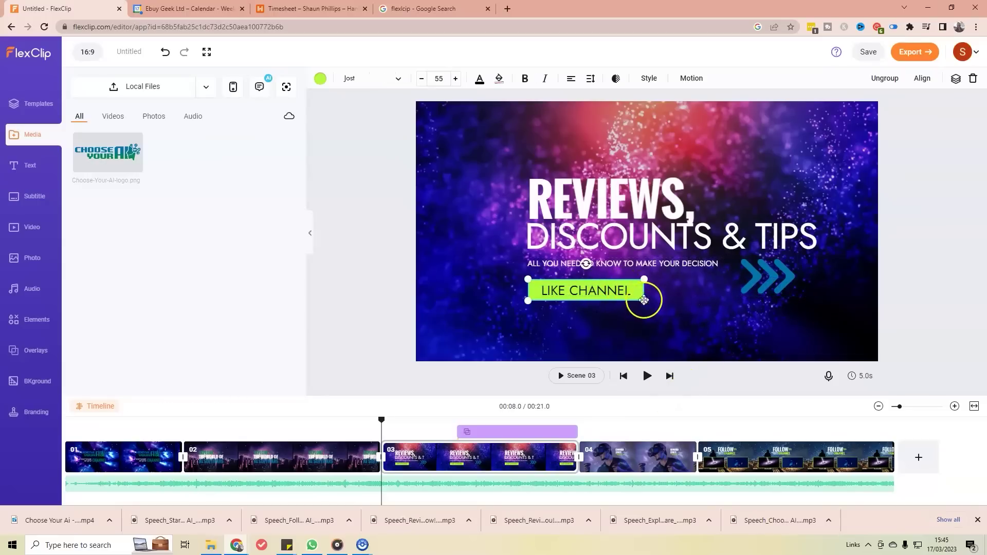
pyautogui.click(640, 289)
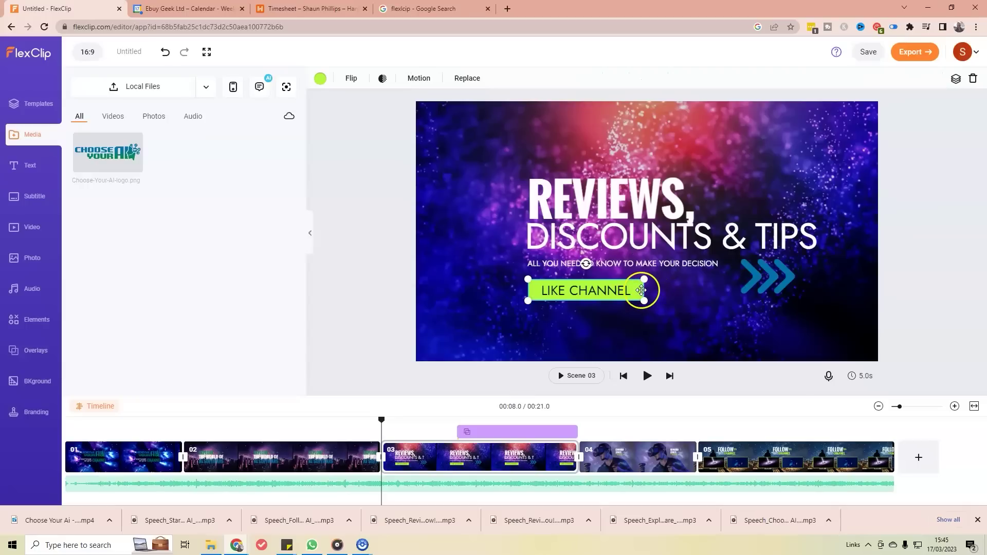
pyautogui.click(320, 79)
pyautogui.click(294, 118)
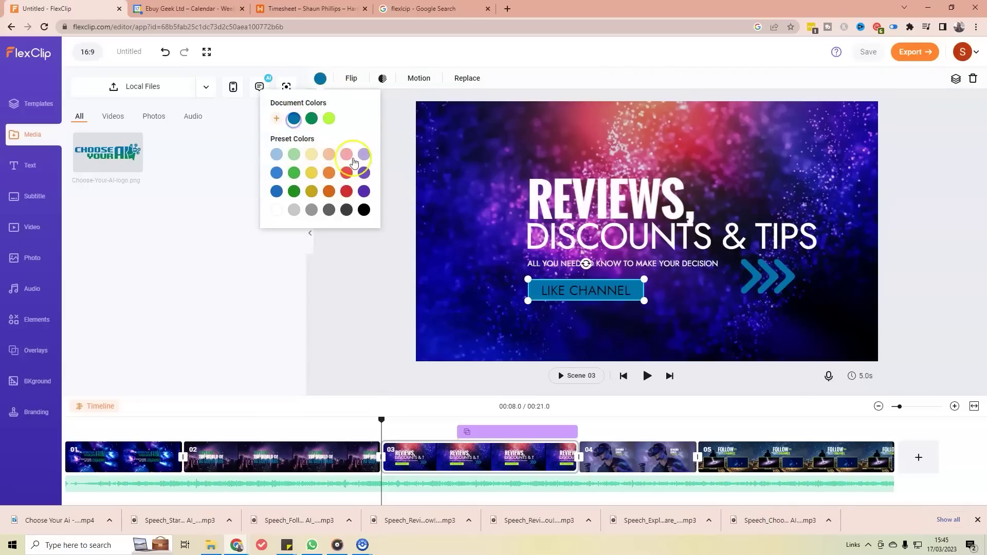
# Step: Set the LIKE CHANNEL lettering to white
pyautogui.click(603, 292)
pyautogui.click(455, 151)
pyautogui.click(590, 288)
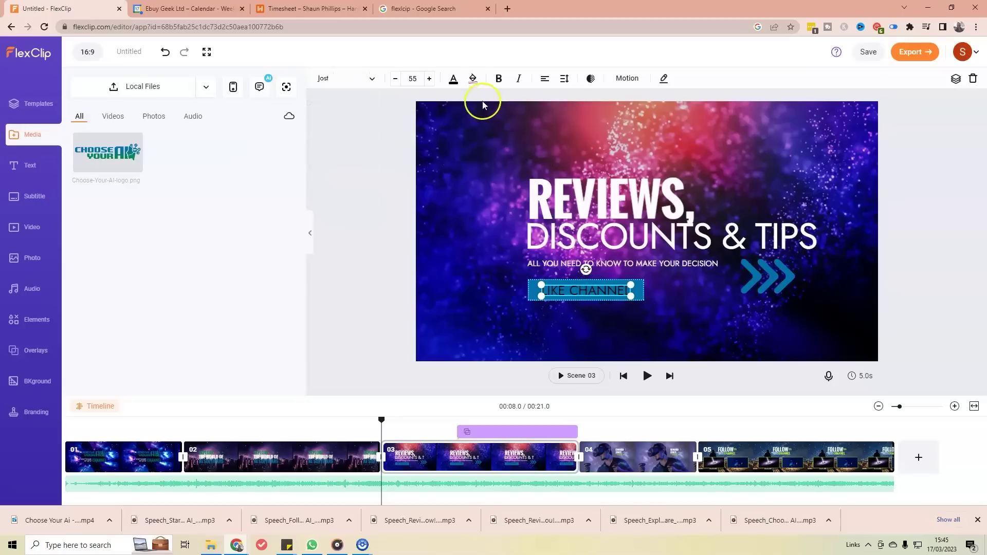
pyautogui.click(452, 80)
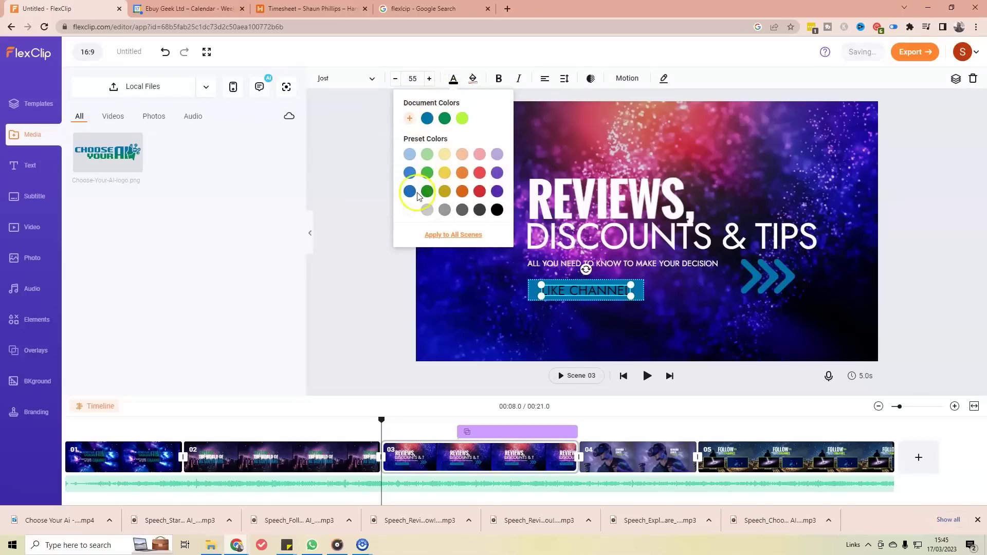
pyautogui.click(406, 210)
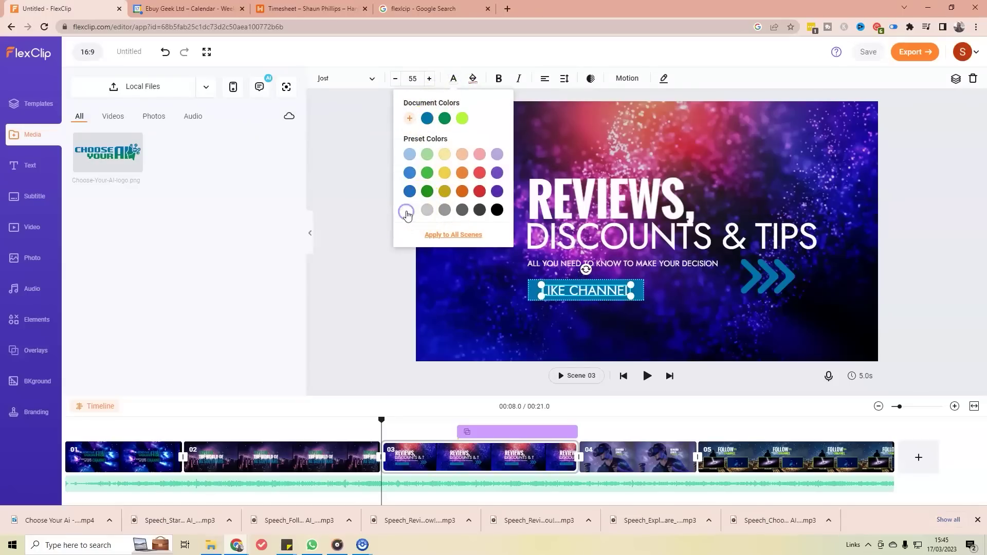
pyautogui.click(720, 340)
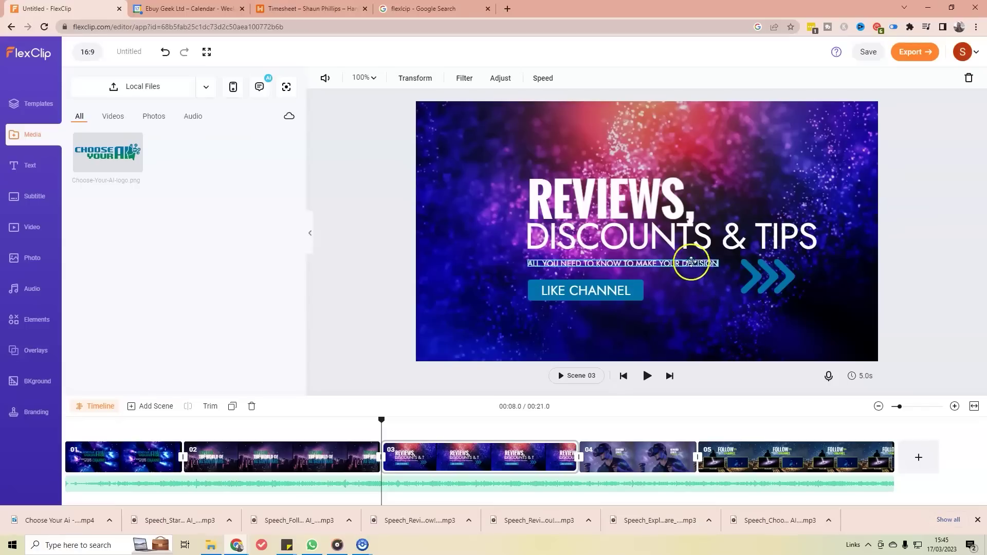
# Step: Raise the REVIEWS, heading a few pixels so it sits tighter above DISCOUNTS & TIPS
pyautogui.click(667, 188)
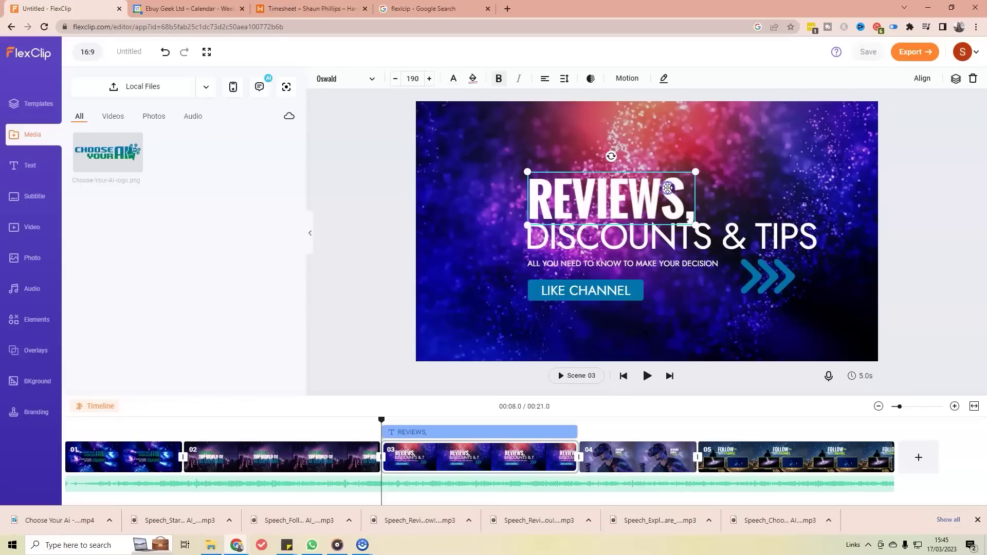
pyautogui.moveTo(667, 189); pyautogui.dragTo(667, 185)
pyautogui.press('Up')
pyautogui.press('Up')
pyautogui.press('Up')
pyautogui.press('Up')
pyautogui.press('Up')
pyautogui.press('Up')
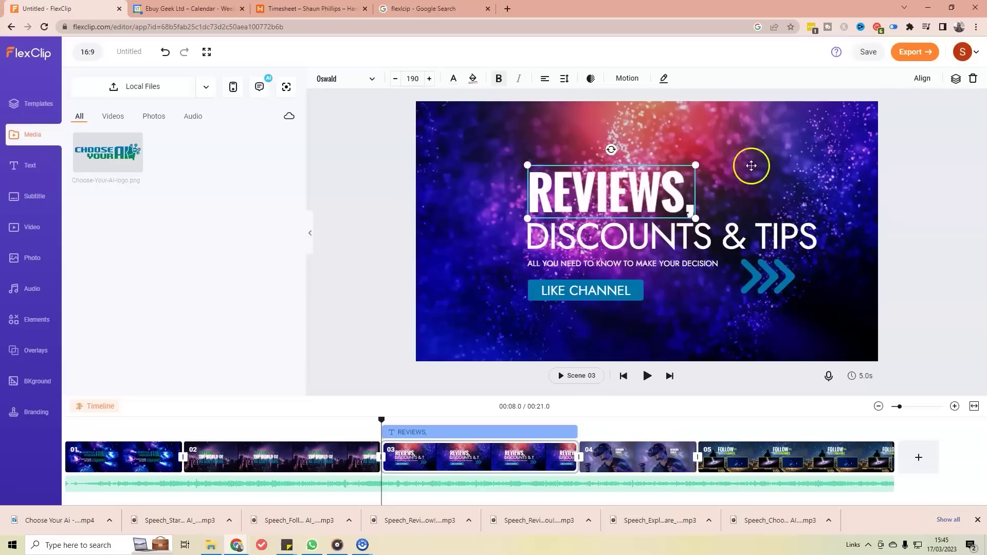
pyautogui.click(784, 150)
pyautogui.moveTo(640, 182); pyautogui.dragTo(637, 180)
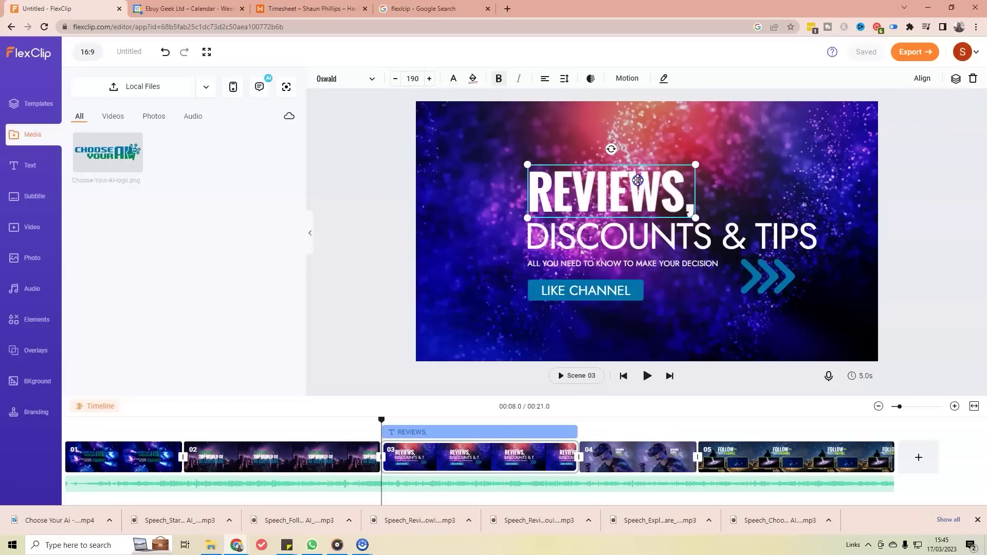
pyautogui.click(766, 274)
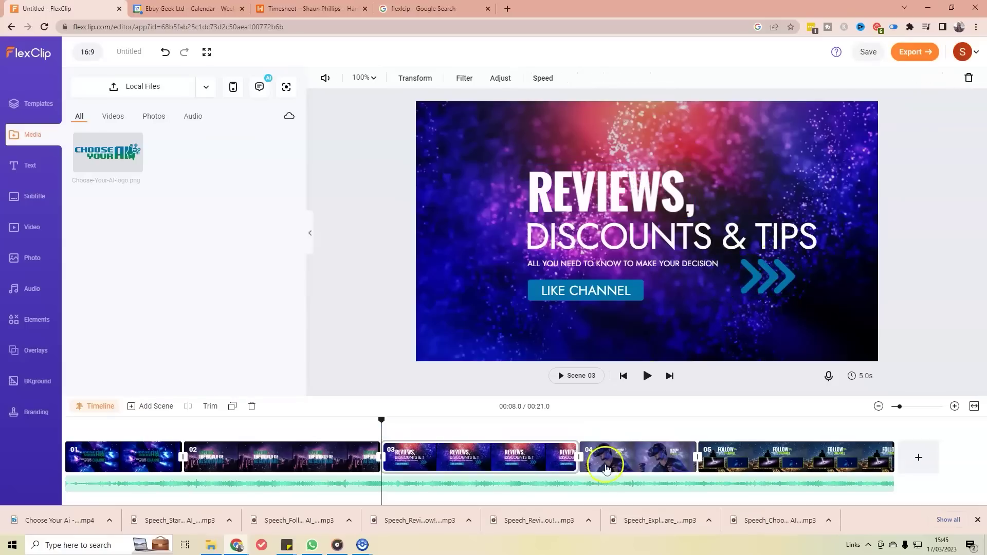
# Step: On scene 4, replace the placeholder name with the creator's first name and surname on two lines
pyautogui.click(638, 455)
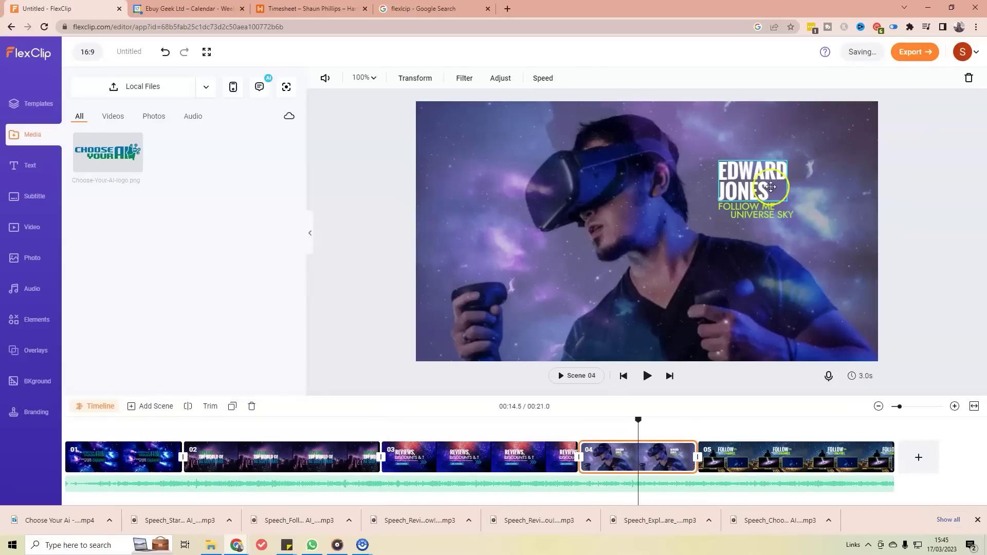
pyautogui.click(767, 185)
pyautogui.doubleClick(766, 185)
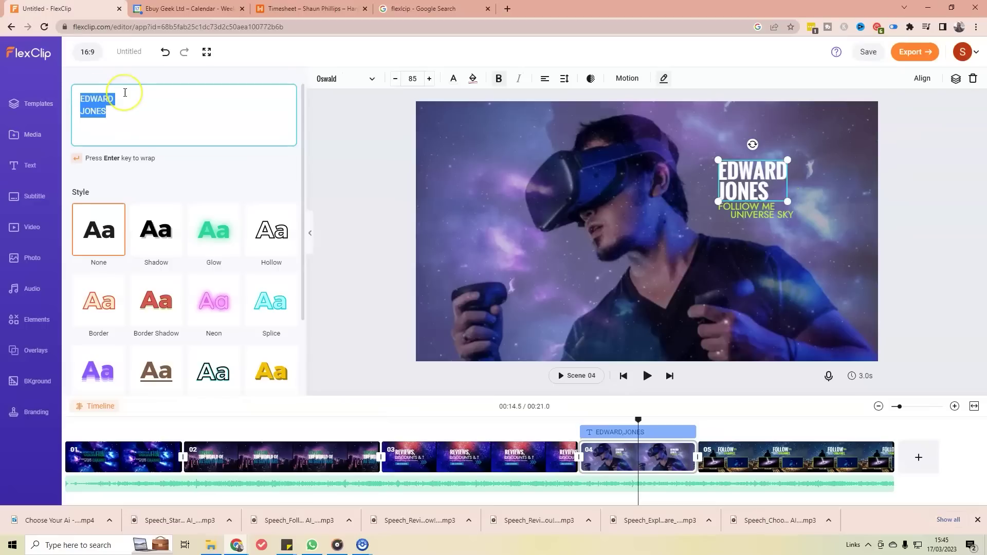
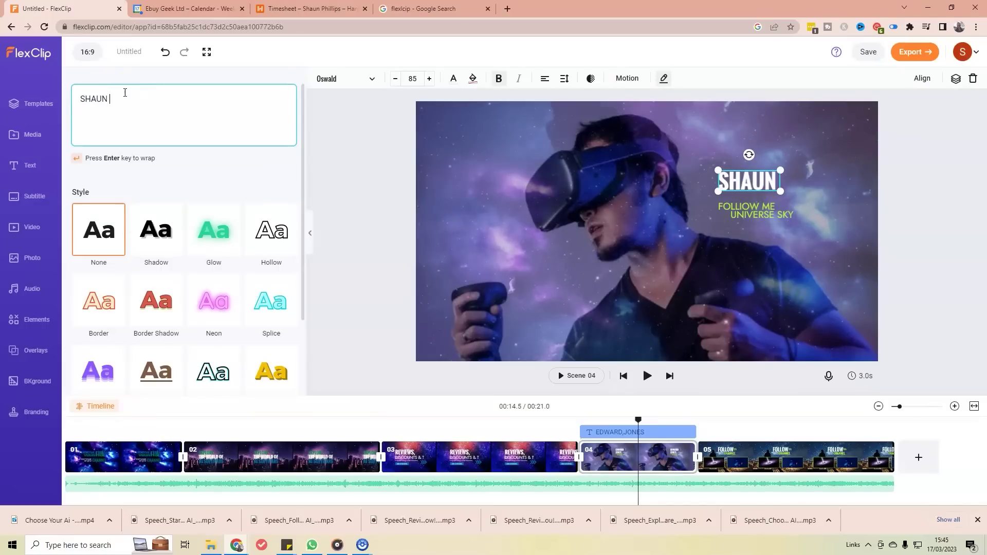
pyautogui.press('Return')
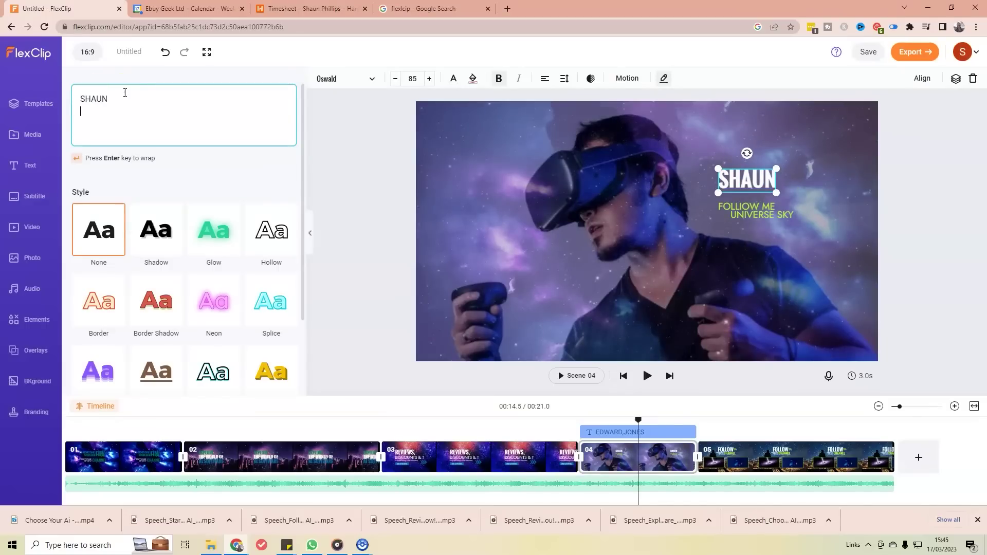
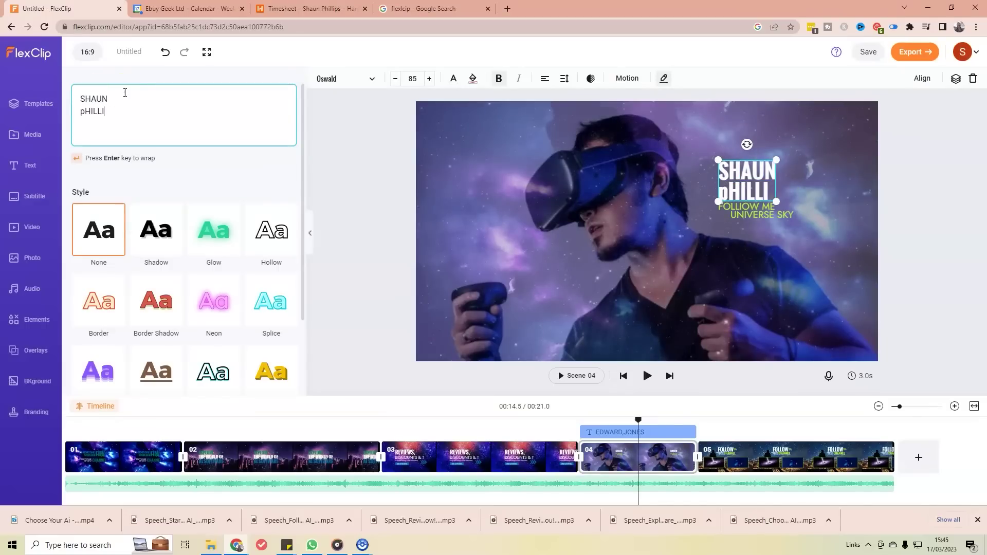
pyautogui.press('BackSpace')
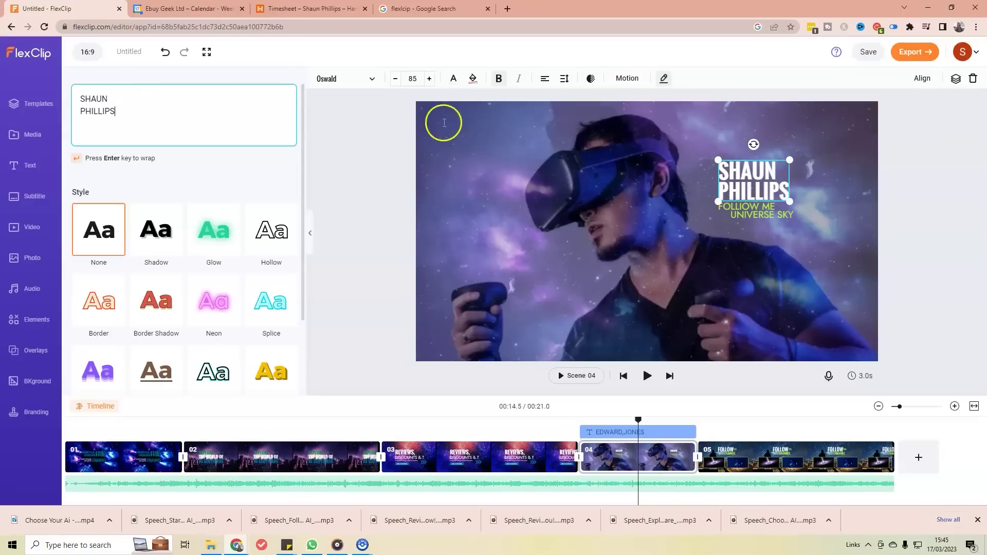
pyautogui.click(745, 207)
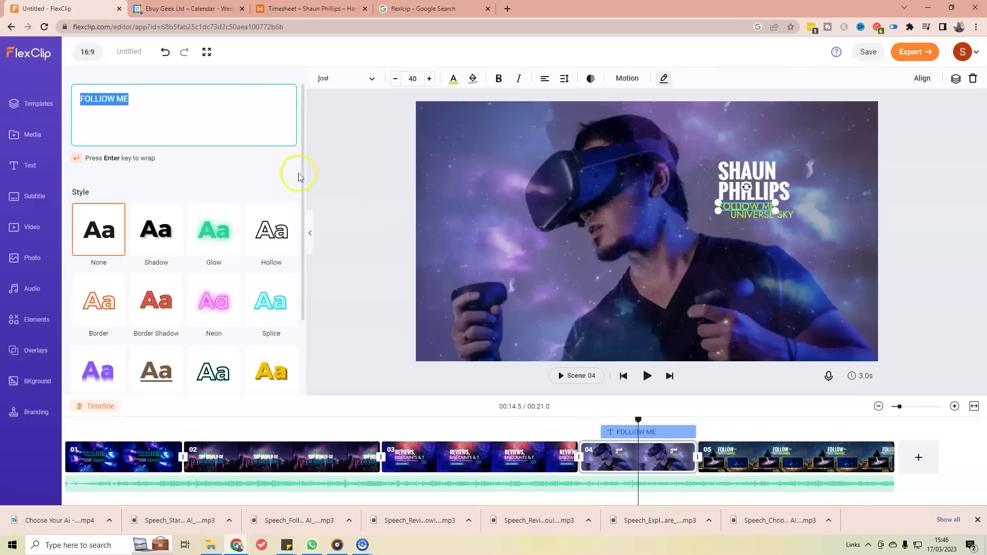
pyautogui.click(101, 98)
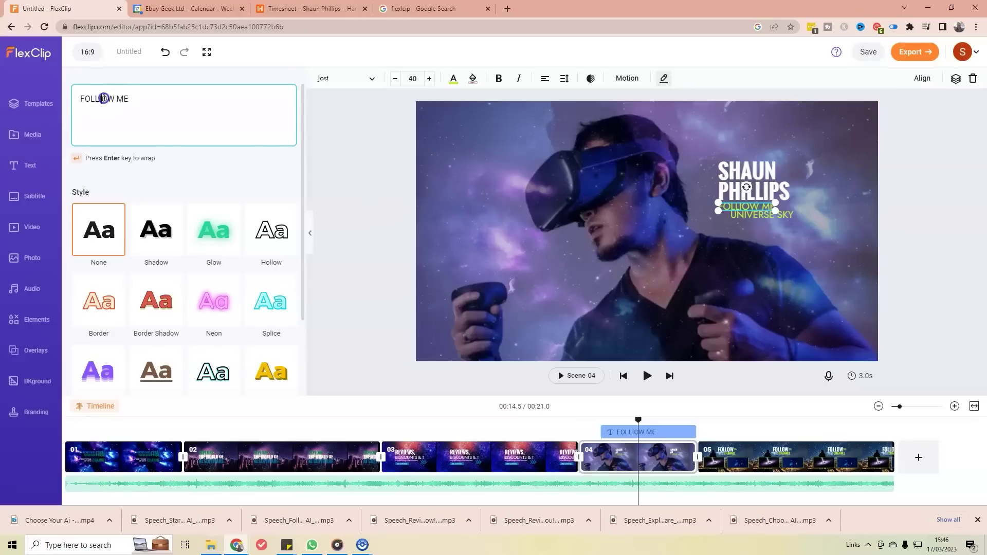
pyautogui.press('BackSpace')
pyautogui.click(144, 98)
pyautogui.press('Return')
pyautogui.write('@CHOOSY')
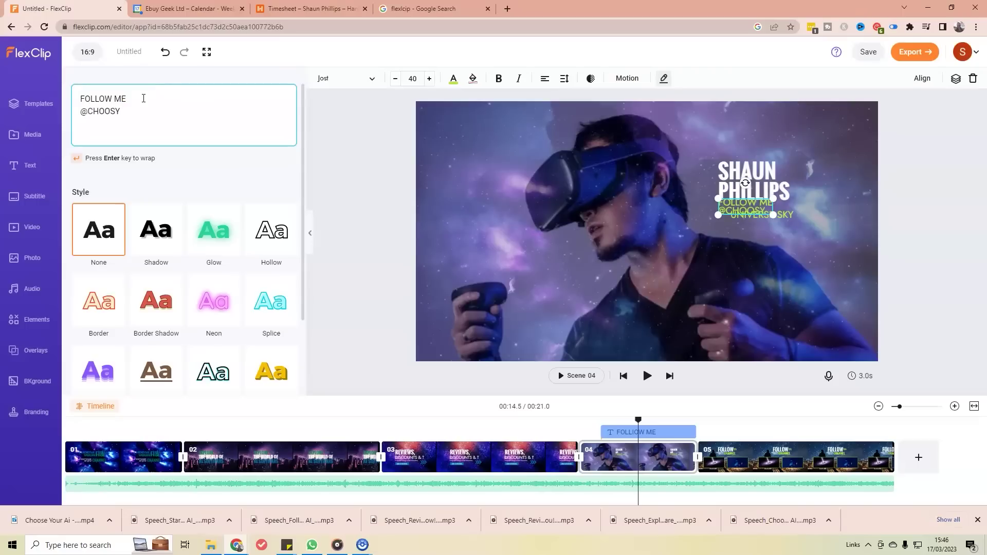
pyautogui.press('BackSpace')
pyautogui.write('EYOURAI')
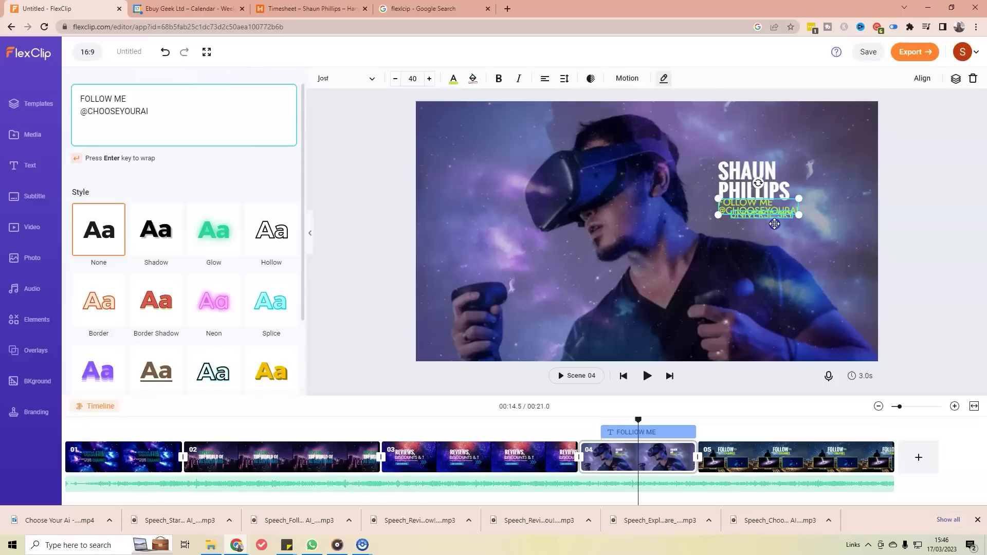
pyautogui.click(774, 222)
pyautogui.press('BackSpace')
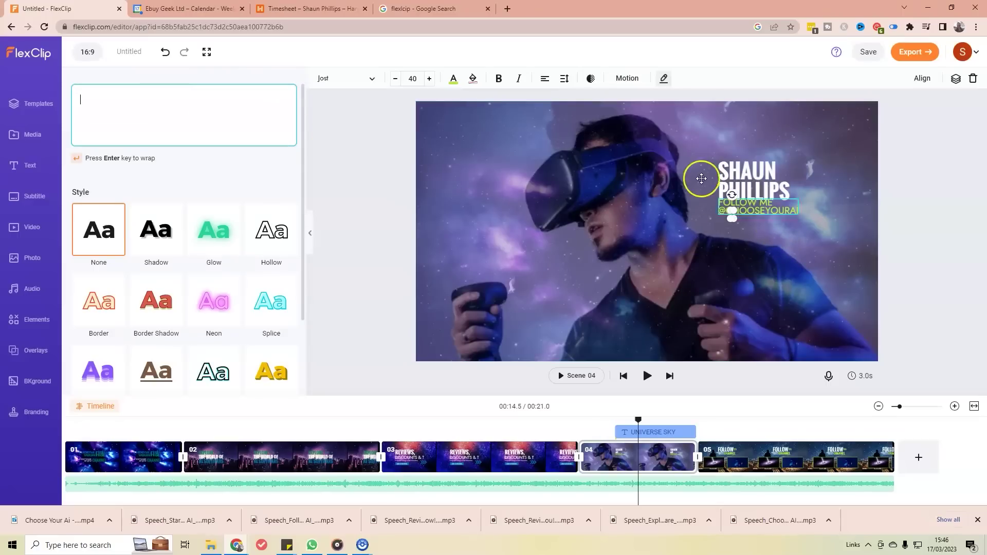
pyautogui.moveTo(756, 215); pyautogui.dragTo(756, 223)
pyautogui.click(765, 242)
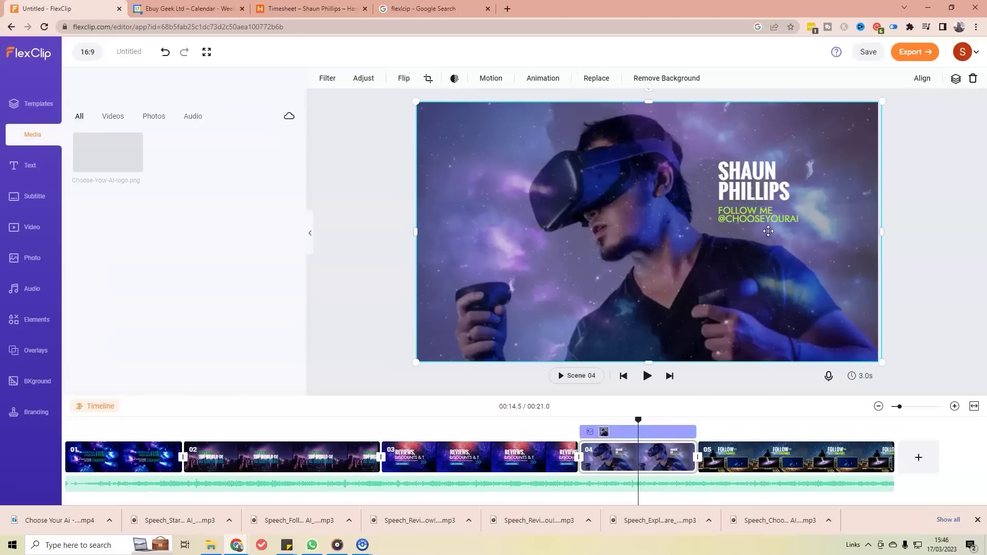
pyautogui.click(759, 216)
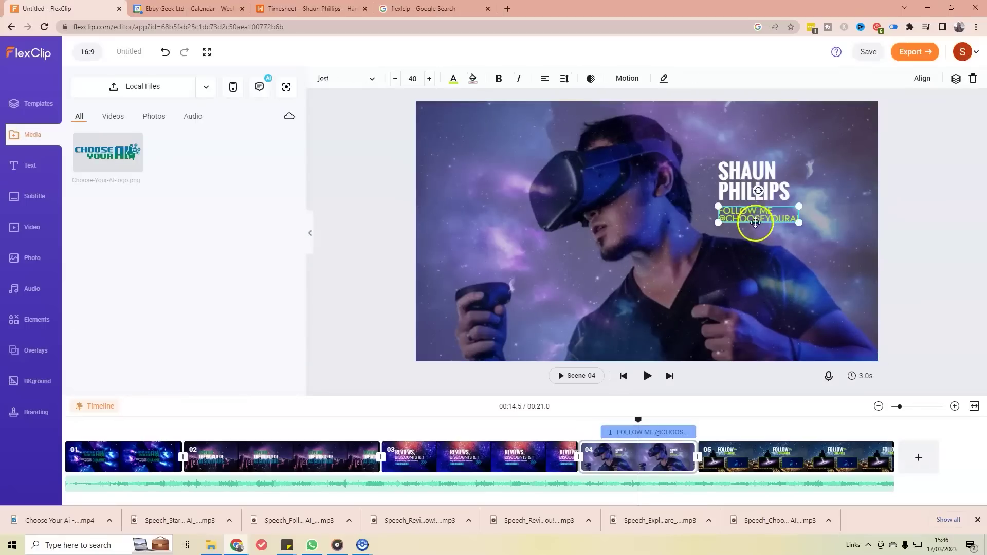
pyautogui.click(754, 218)
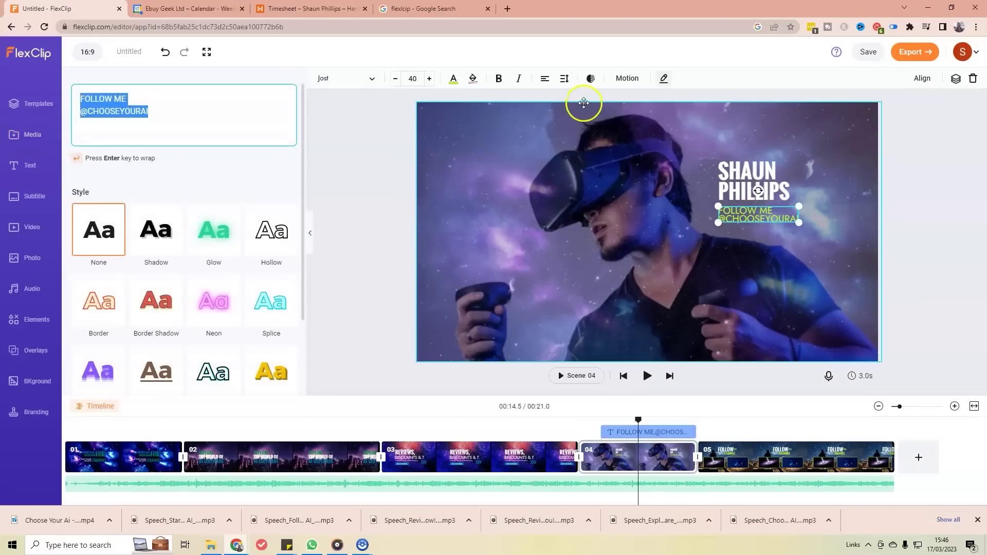
pyautogui.click(564, 80)
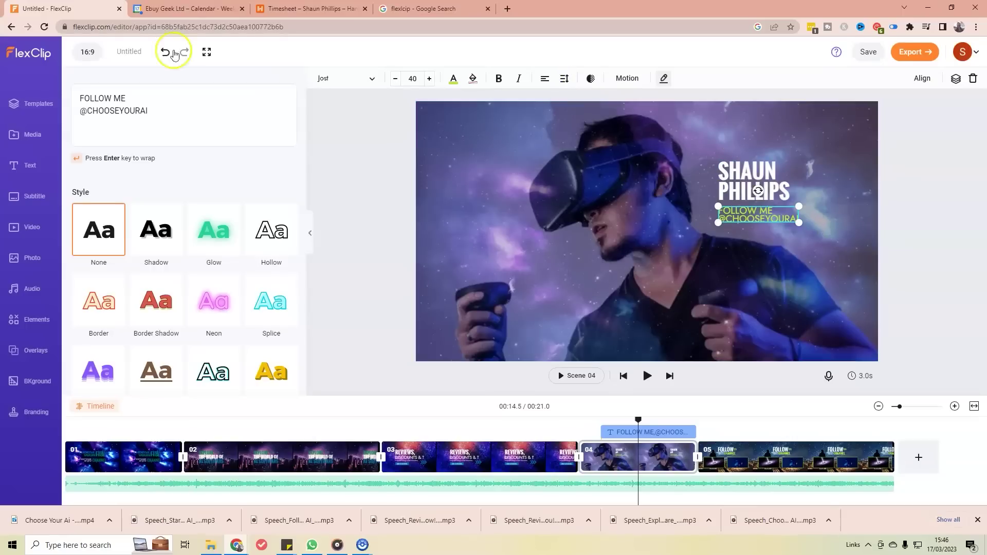
pyautogui.click(819, 242)
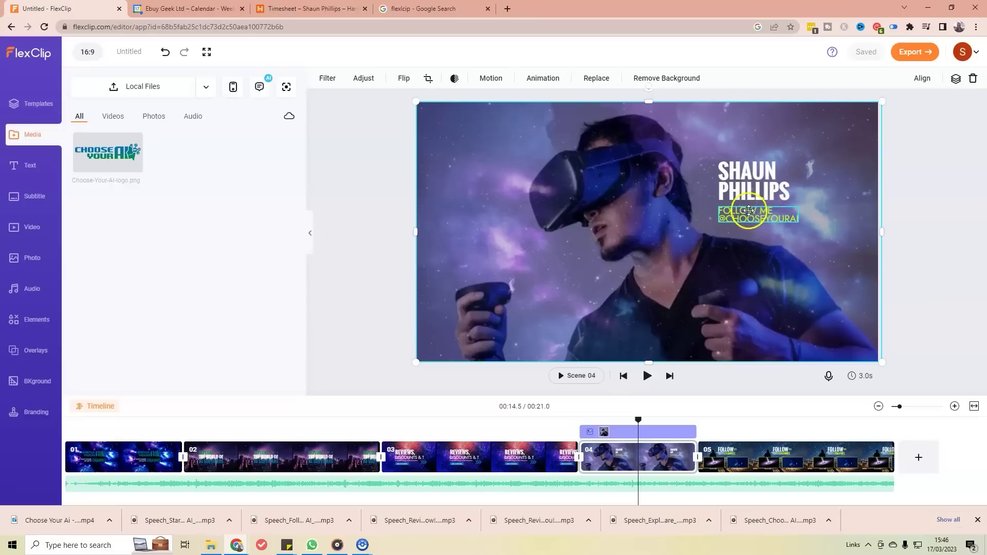
pyautogui.click(732, 214)
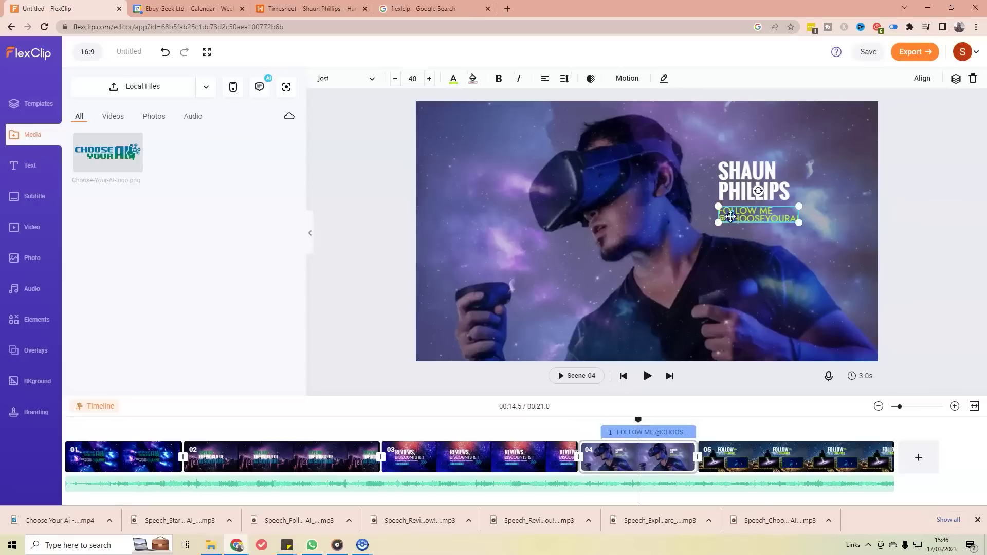
pyautogui.click(758, 239)
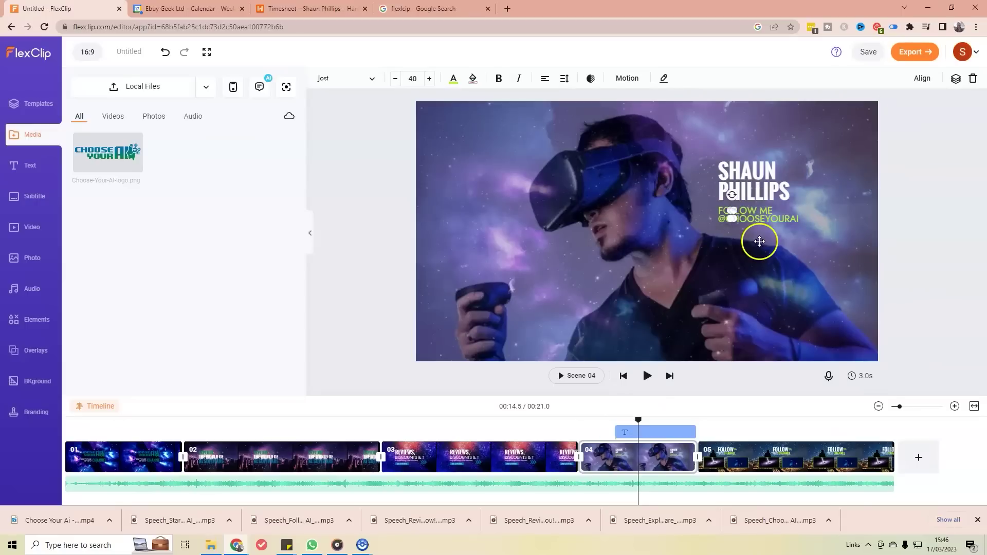
pyautogui.click(770, 215)
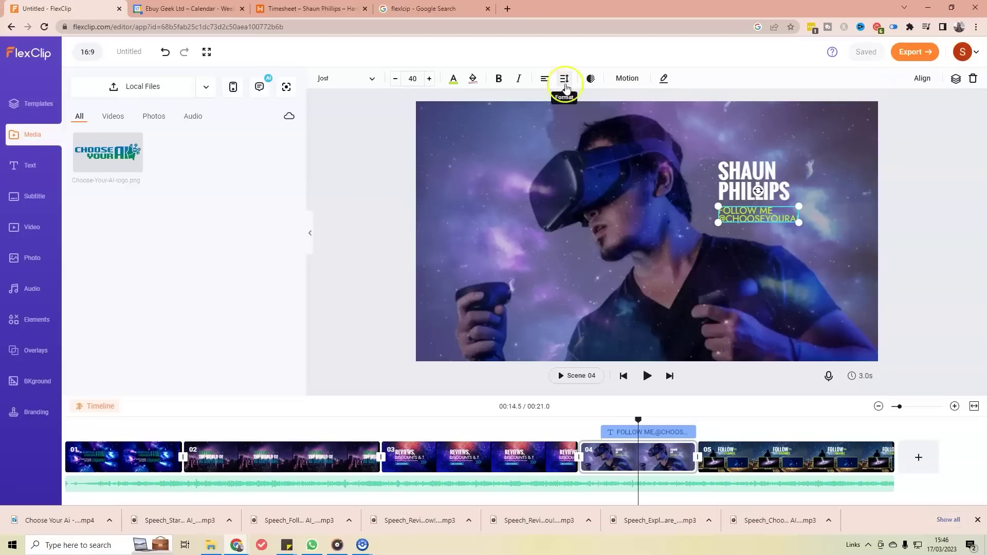
# Step: Try the alignment options on the FOLLOW ME caption, leaving it left-aligned
pyautogui.click(544, 82)
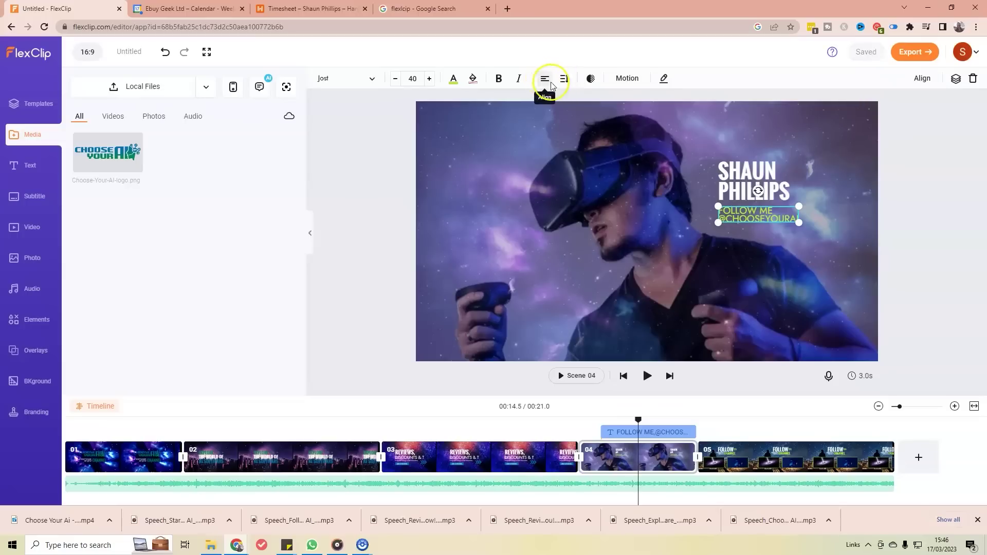
pyautogui.click(545, 83)
pyautogui.click(545, 82)
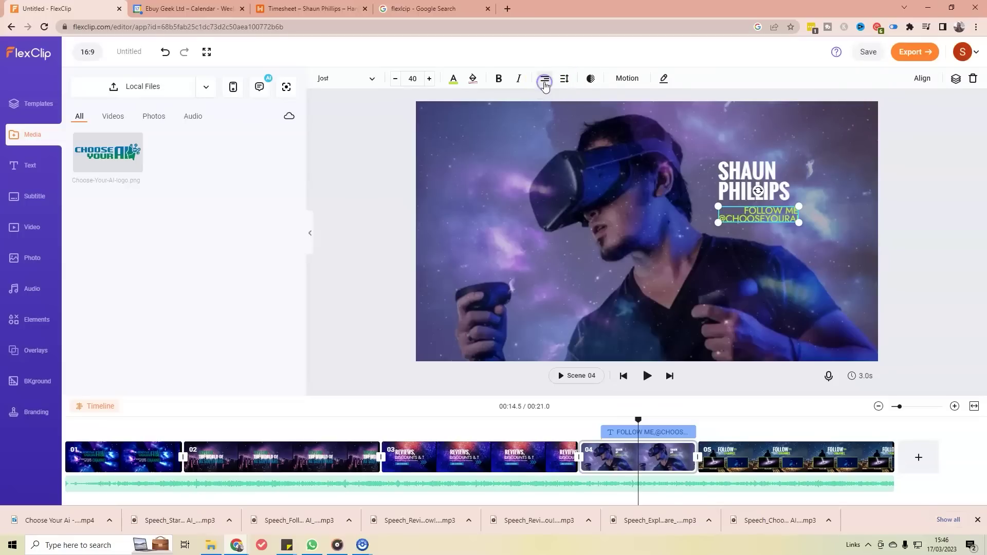
pyautogui.click(545, 84)
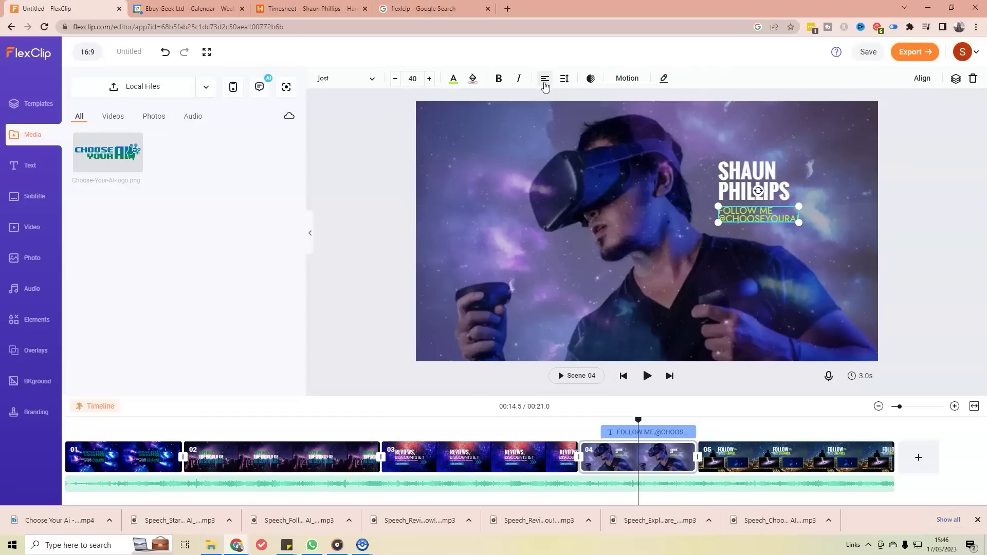
pyautogui.click(545, 84)
pyautogui.click(545, 83)
pyautogui.click(545, 83)
# Step: Set the caption's letter spacing to 2 and increase its line height to about 17
pyautogui.click(562, 79)
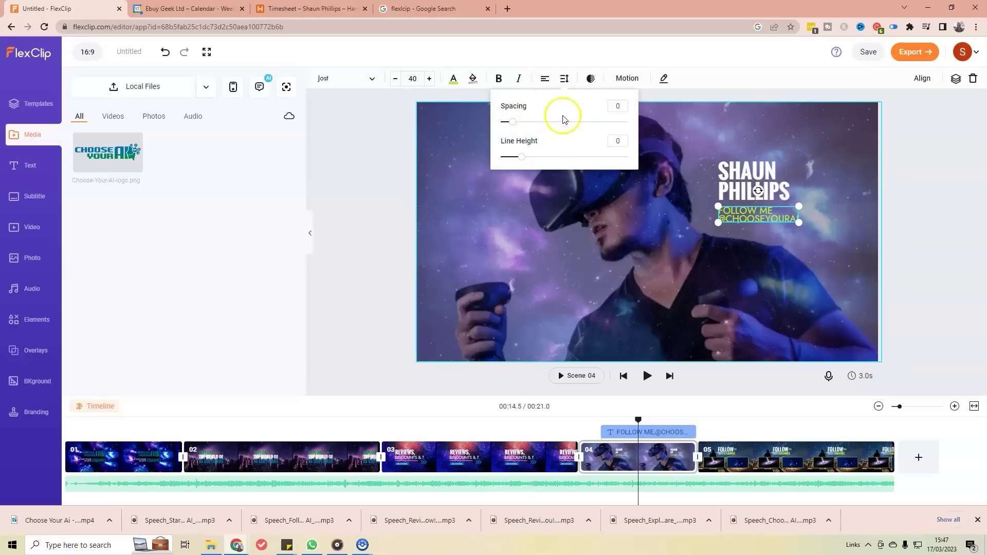
pyautogui.moveTo(503, 128)
pyautogui.mouseDown()
pyautogui.moveTo(523, 128)
pyautogui.moveTo(504, 128)
pyautogui.mouseUp()
pyautogui.doubleClick(618, 106)
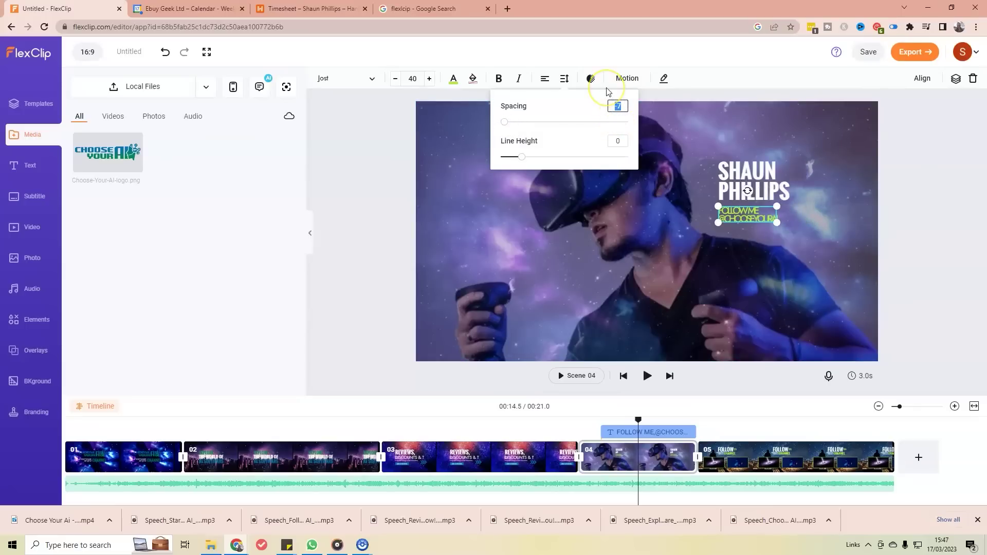
pyautogui.press('Return')
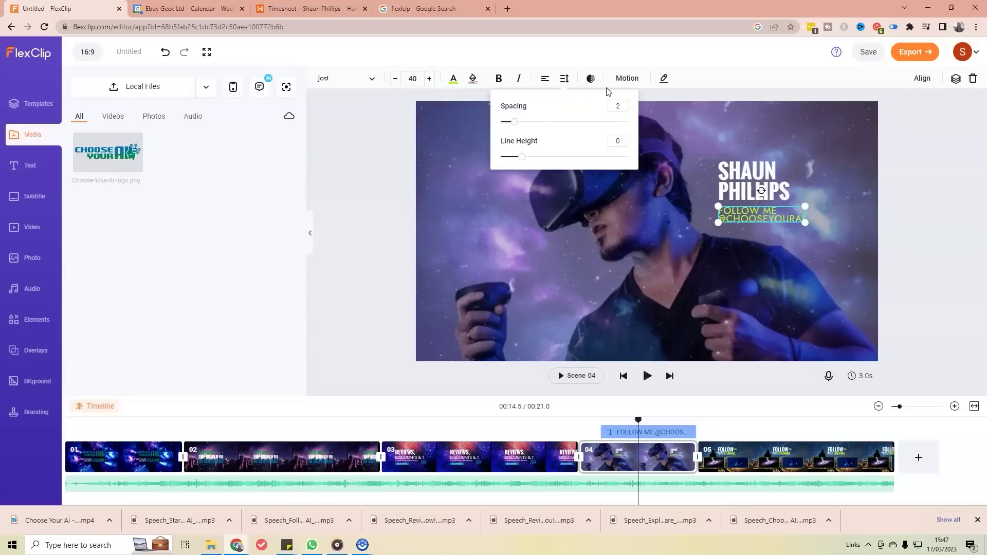
pyautogui.doubleClick(622, 140)
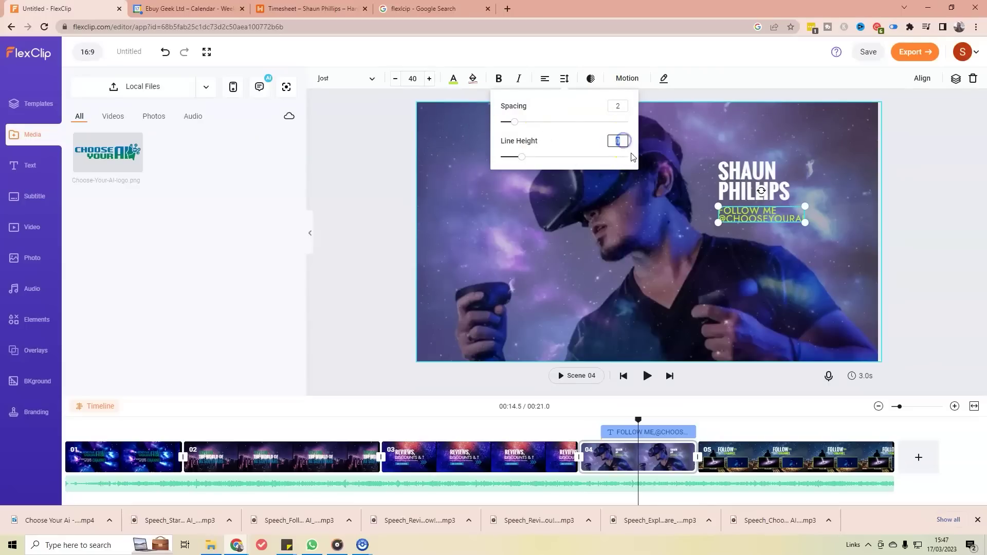
pyautogui.write('3')
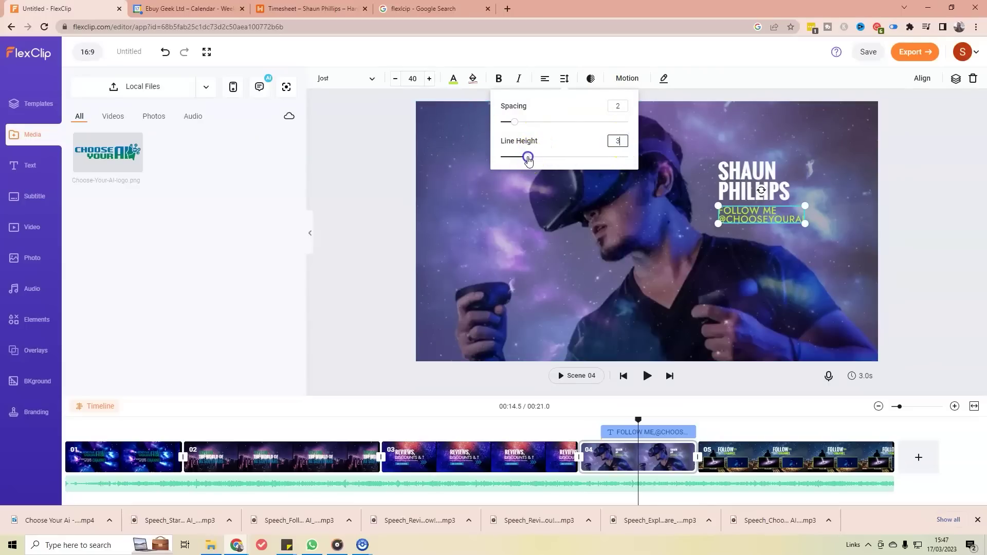
pyautogui.moveTo(531, 160); pyautogui.dragTo(533, 161)
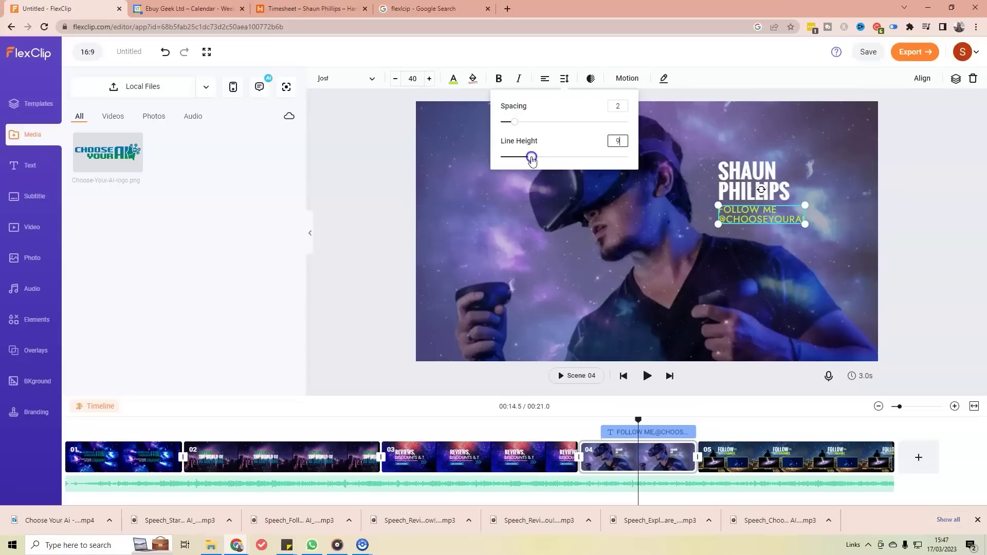
pyautogui.moveTo(534, 160); pyautogui.dragTo(541, 161)
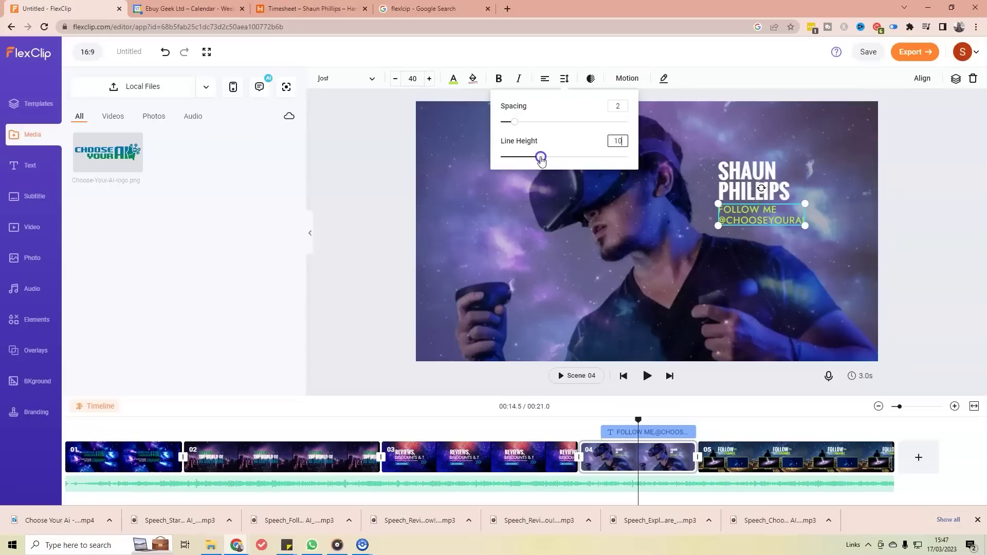
pyautogui.click(673, 148)
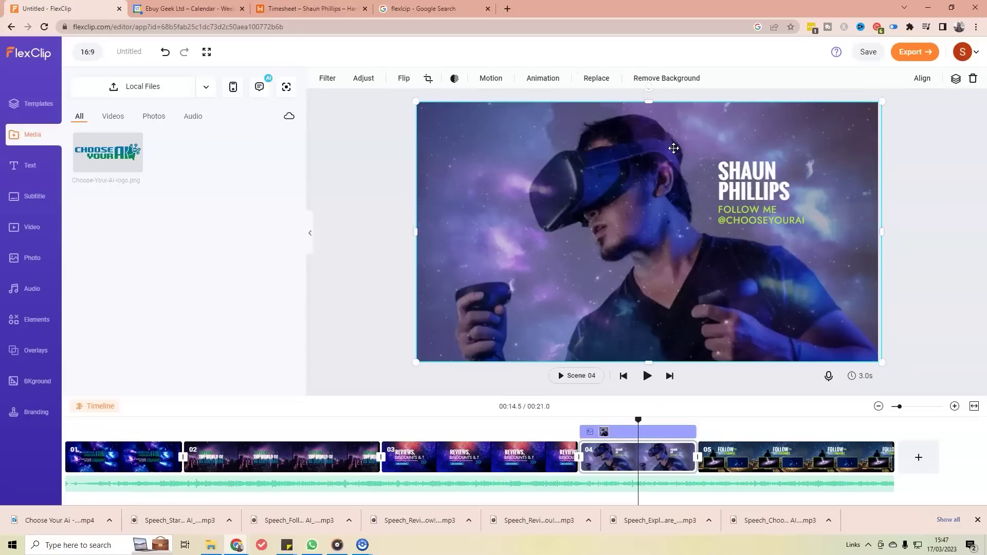
# Step: Recolour the FOLLOW ME caption white to match the name above
pyautogui.click(758, 220)
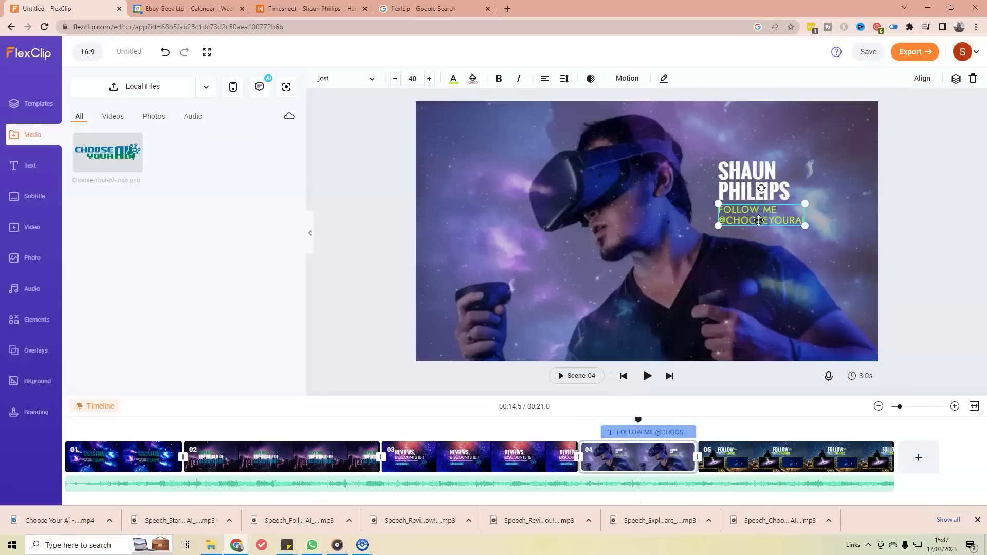
pyautogui.click(456, 81)
pyautogui.click(427, 118)
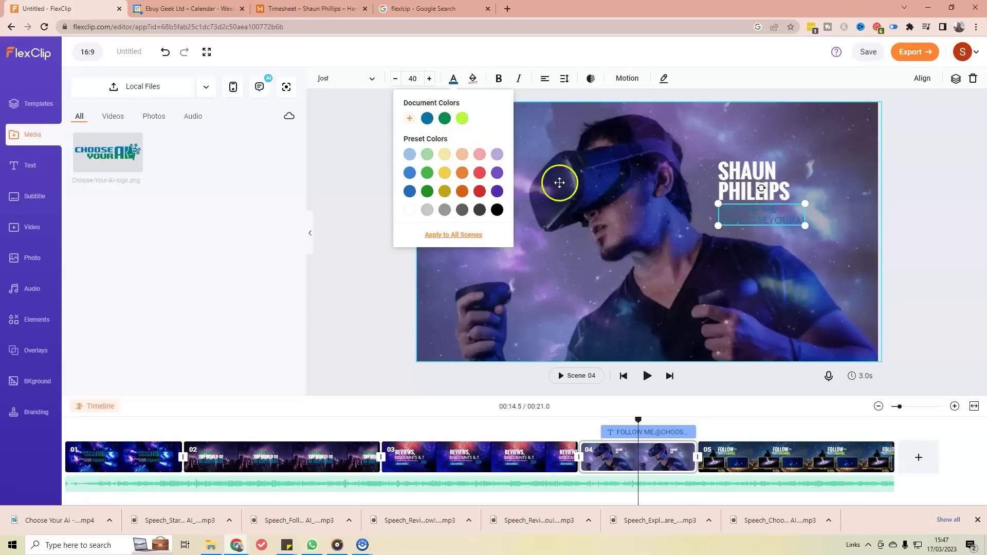
pyautogui.click(409, 211)
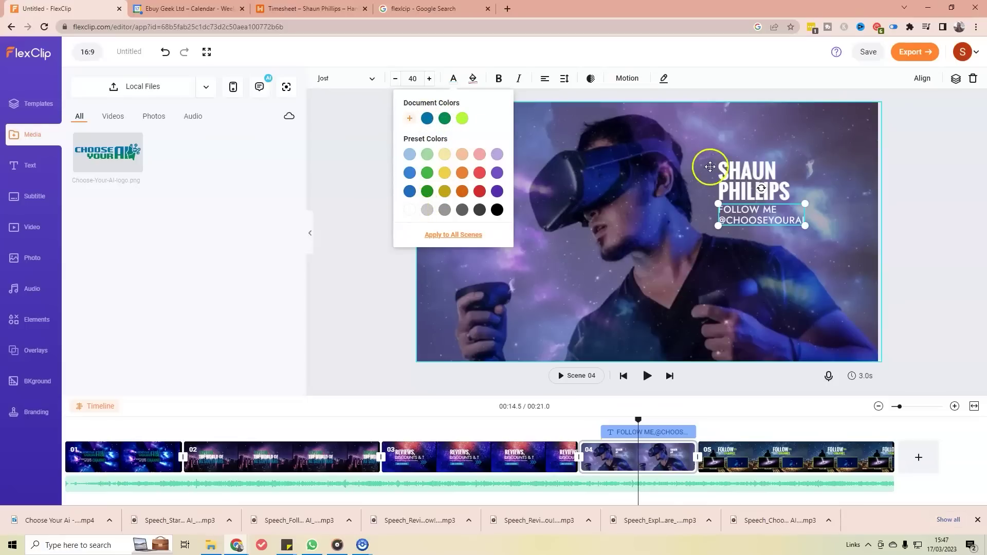
pyautogui.click(744, 175)
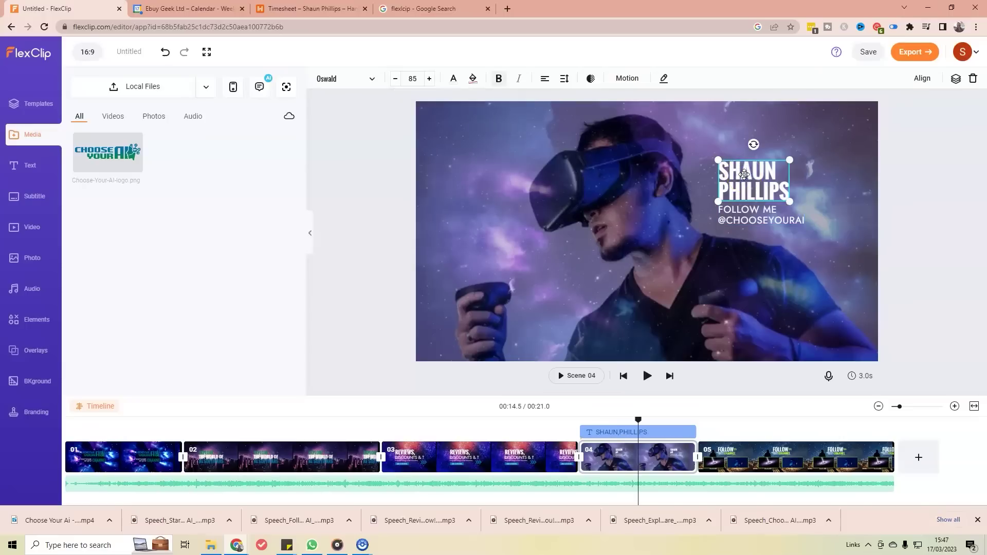
# Step: Apply the Double Outline style to the name title, narrowing its width and offset
pyautogui.doubleClick(744, 174)
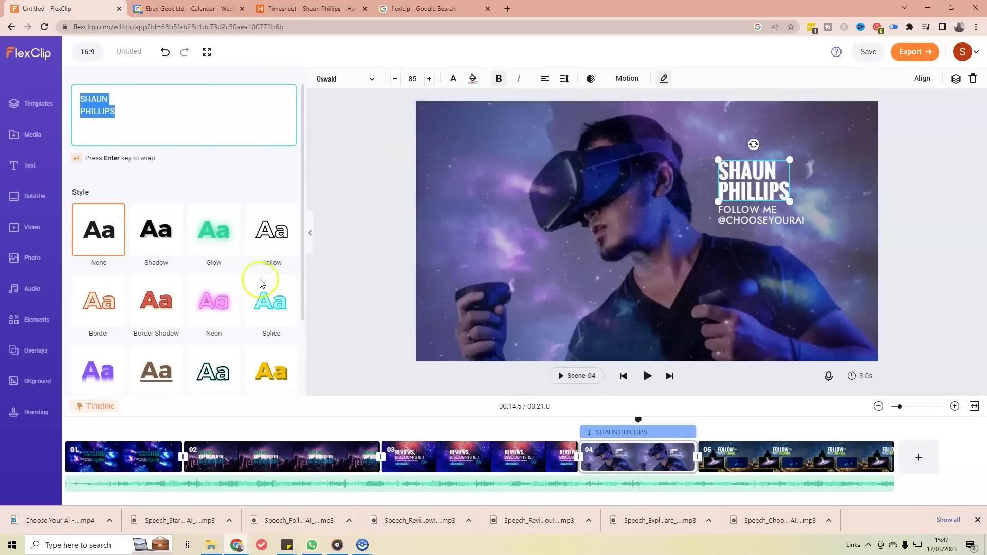
pyautogui.scroll(-2, 271, 254)
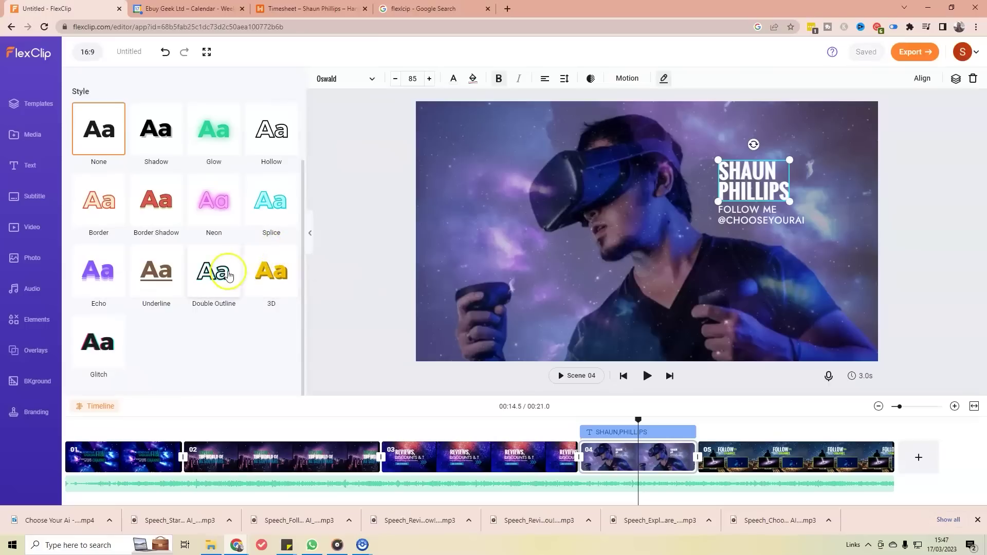
pyautogui.click(229, 276)
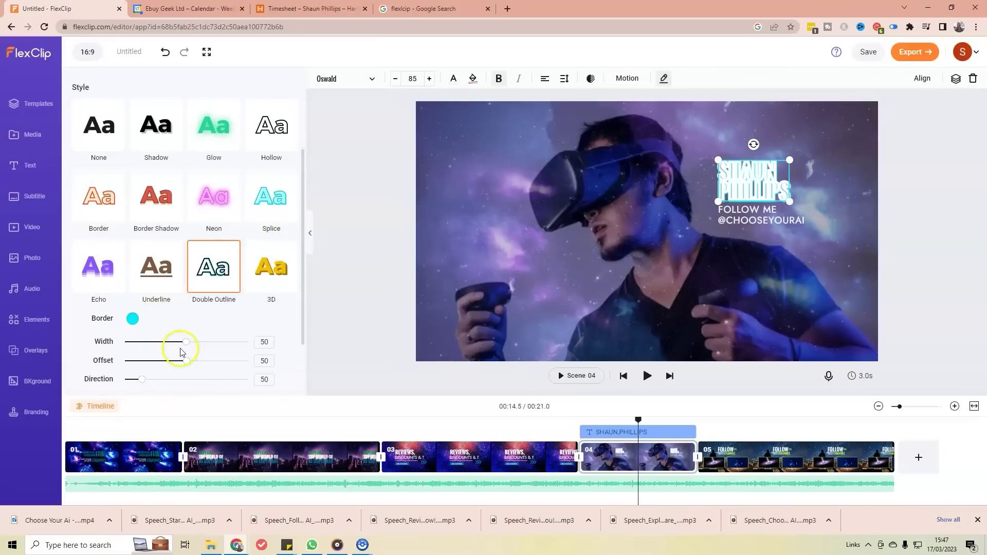
pyautogui.moveTo(179, 361); pyautogui.dragTo(171, 363)
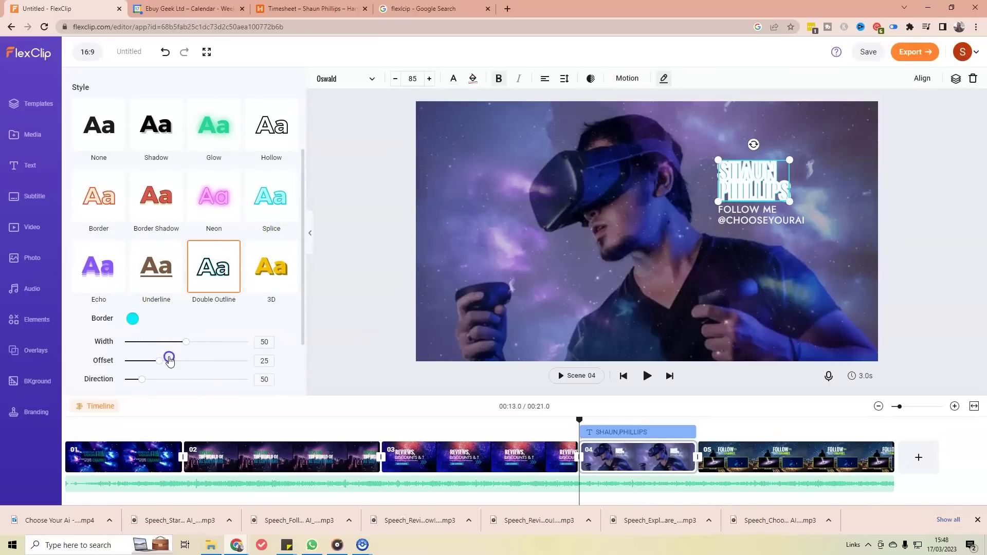
pyautogui.moveTo(181, 346); pyautogui.dragTo(149, 348)
pyautogui.click(782, 176)
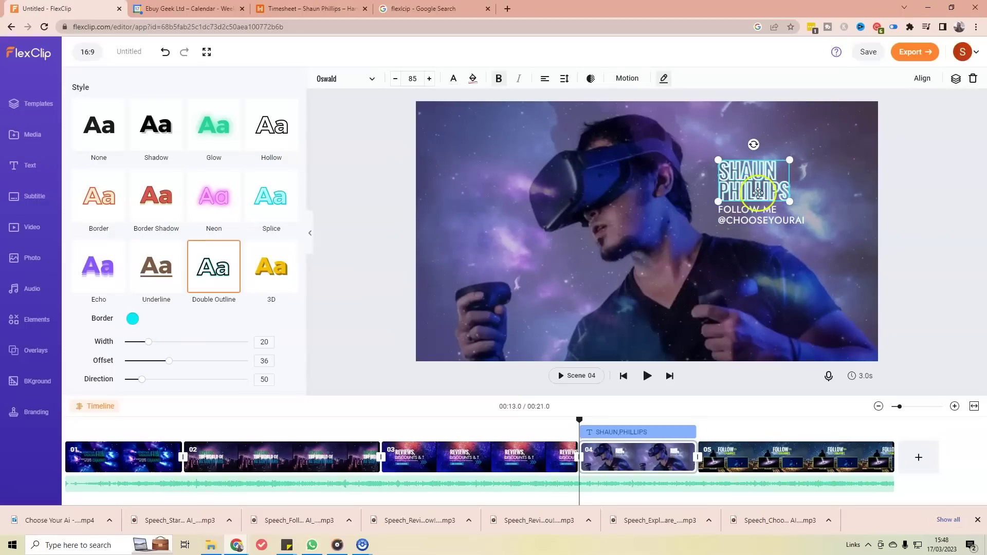
# Step: Keep the name title left-aligned and widen its letter spacing to 5
pyautogui.click(545, 80)
pyautogui.click(545, 80)
pyautogui.click(545, 80)
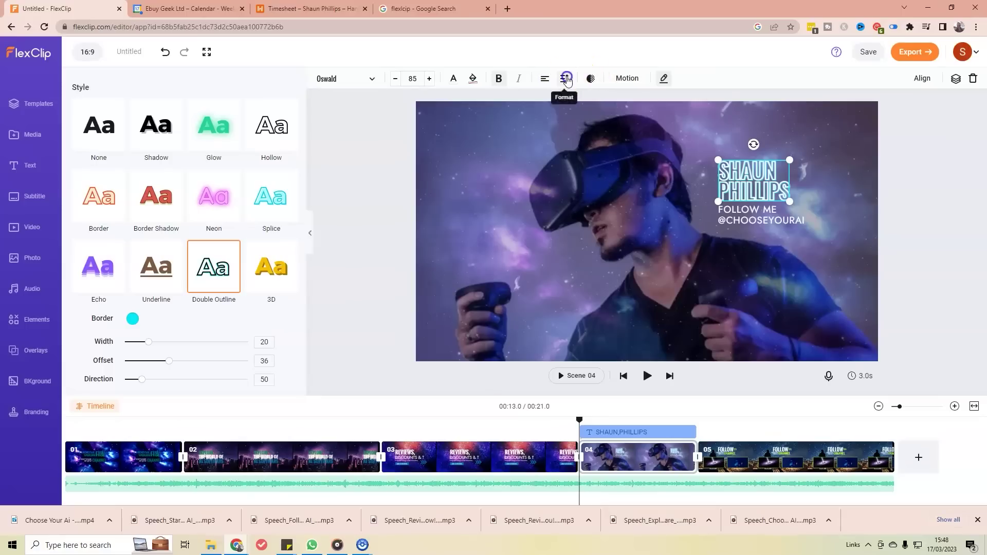
pyautogui.click(564, 78)
pyautogui.moveTo(511, 124); pyautogui.dragTo(518, 124)
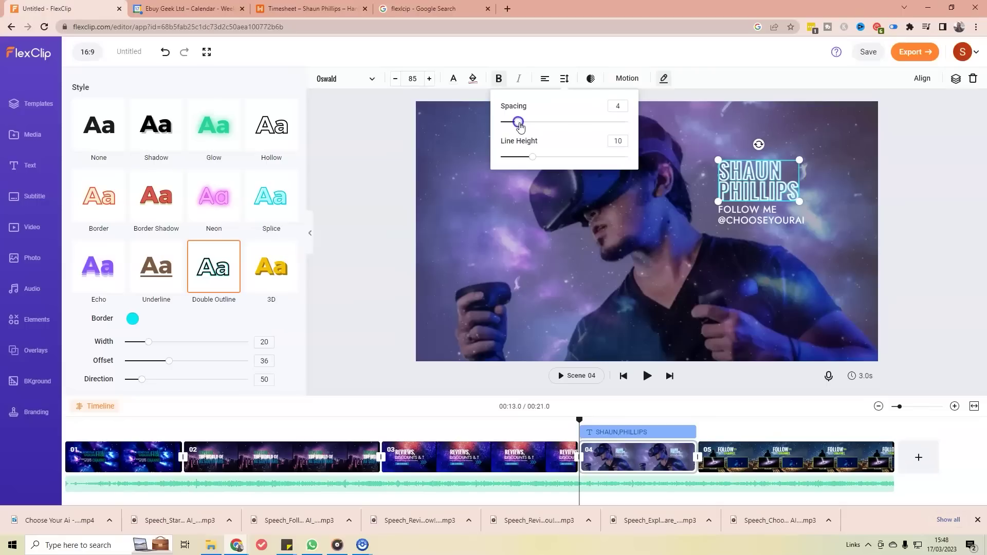
pyautogui.moveTo(532, 156); pyautogui.dragTo(537, 159)
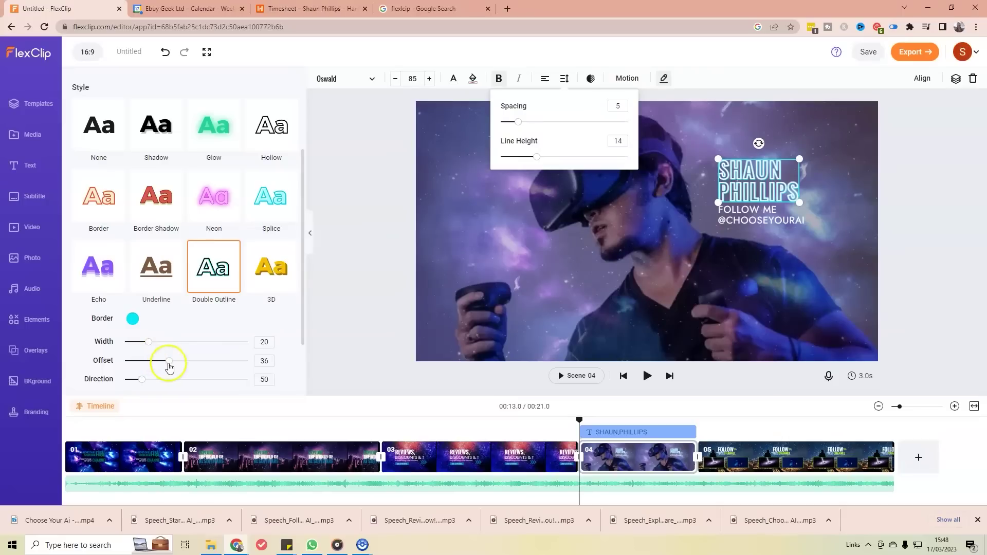
# Step: Pull the double outline closer and thinner, and set its border colour to blue
pyautogui.moveTo(164, 365); pyautogui.dragTo(159, 365)
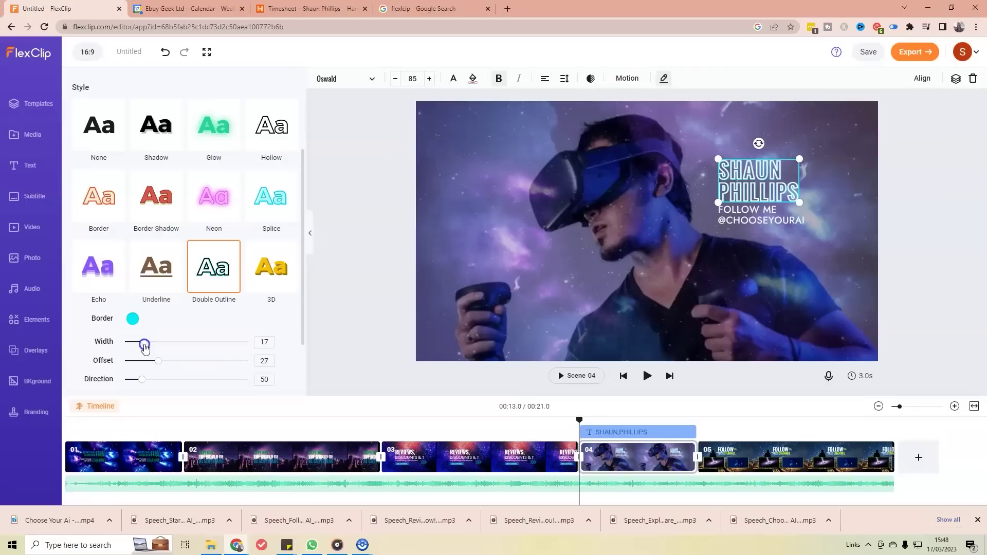
pyautogui.moveTo(140, 348); pyautogui.dragTo(145, 350)
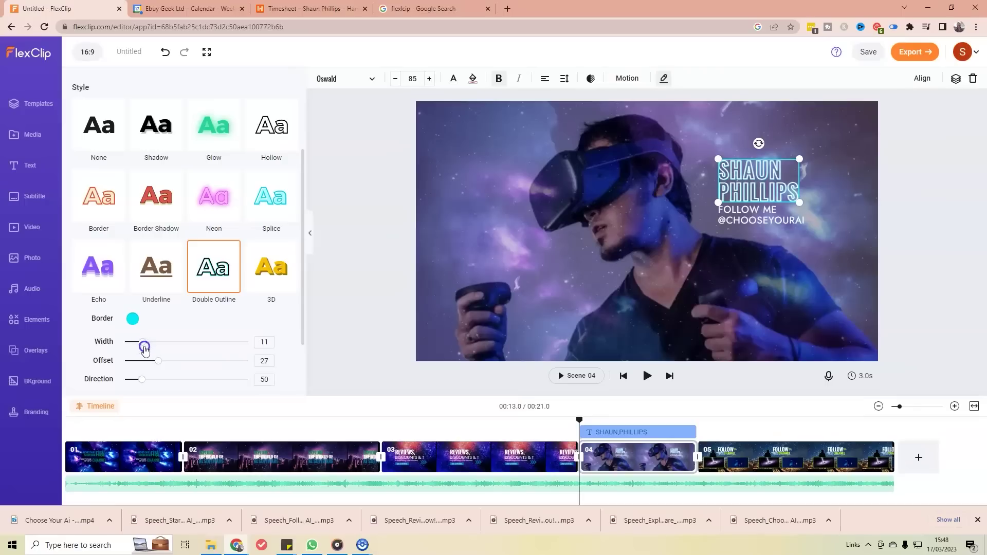
pyautogui.click(133, 318)
pyautogui.click(106, 358)
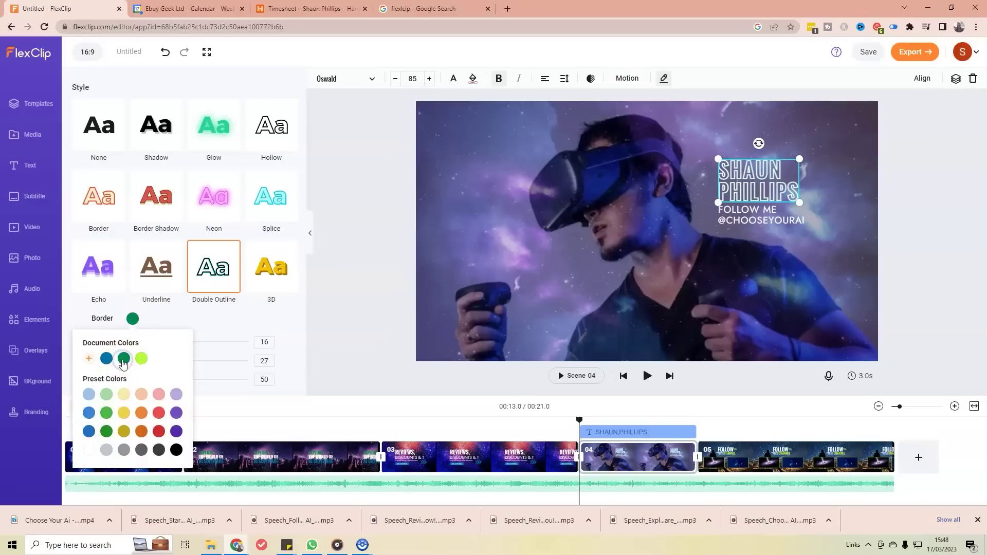
pyautogui.click(106, 358)
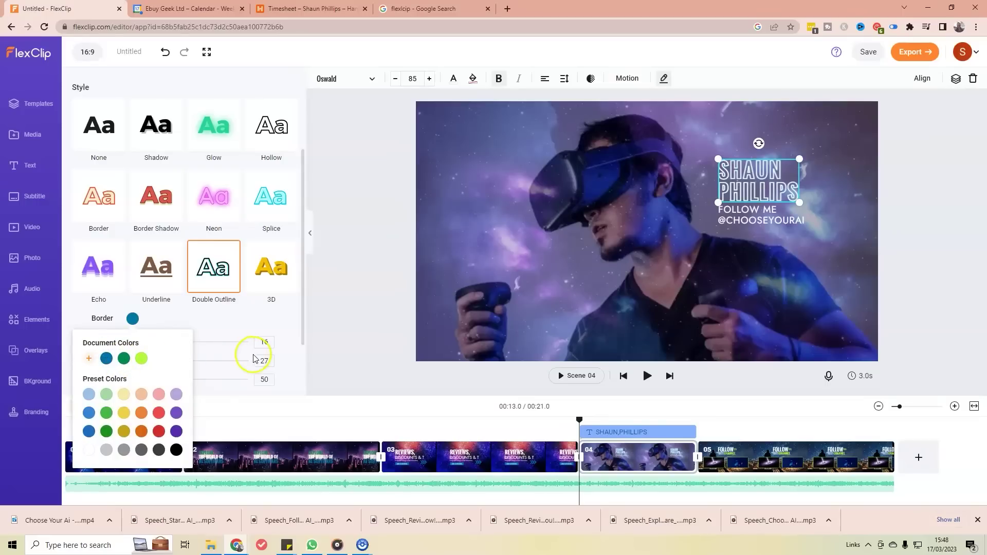
pyautogui.click(330, 354)
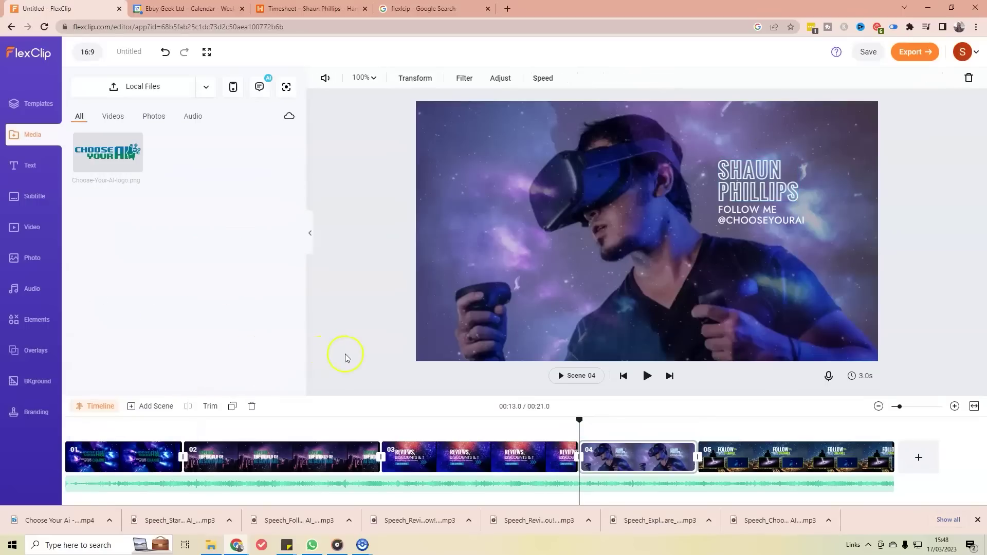
# Step: On the final Follow scene, delete the galaxy clip from the left frame
pyautogui.click(517, 198)
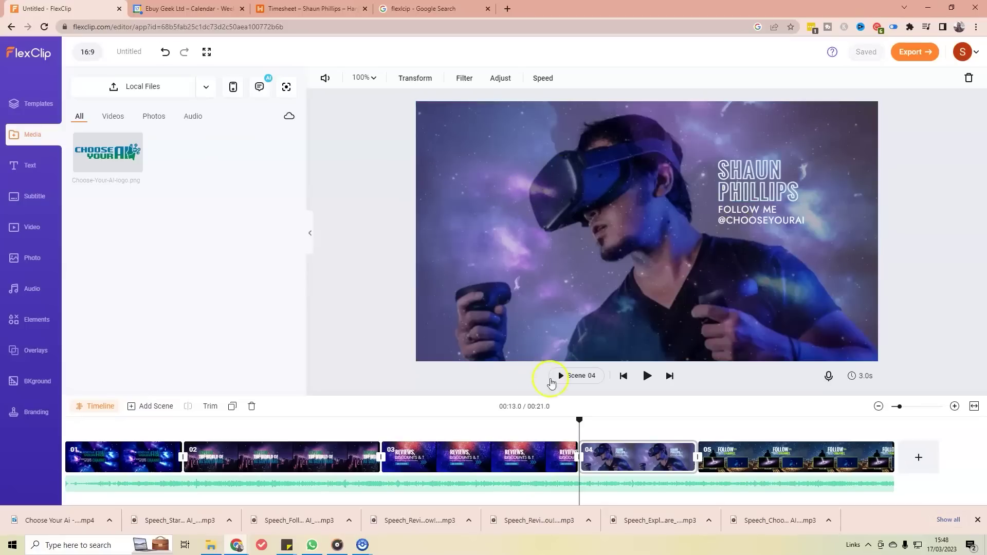
pyautogui.click(784, 465)
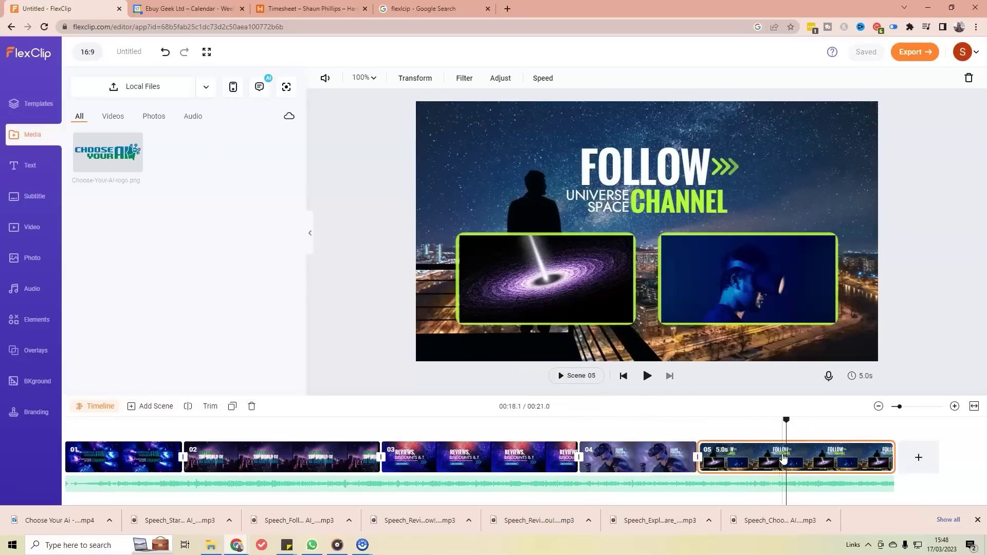
pyautogui.click(517, 287)
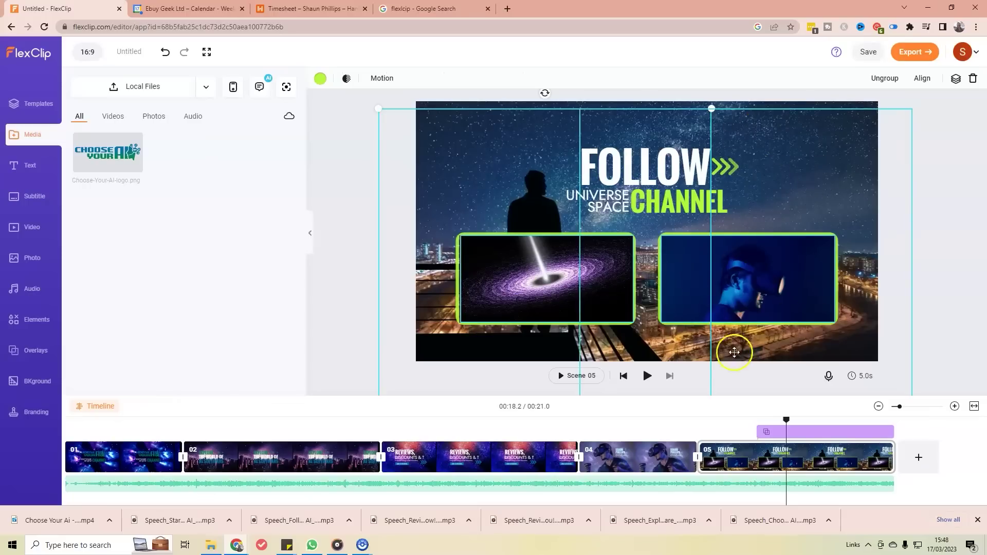
pyautogui.moveTo(534, 312); pyautogui.dragTo(491, 263)
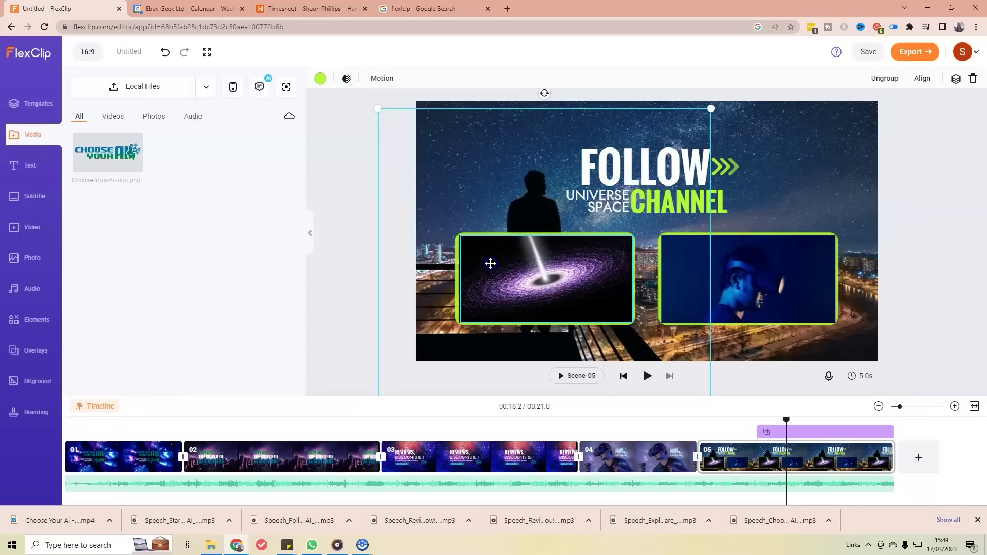
pyautogui.click(494, 236)
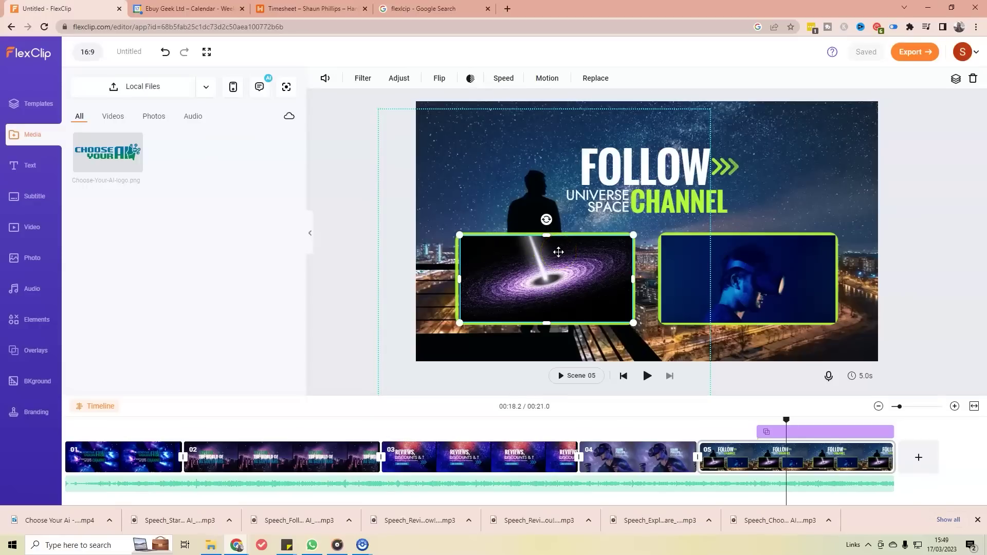
pyautogui.click(524, 237)
pyautogui.press('Delete')
# Step: Delete the left green frame and the VR video with its green frame
pyautogui.click(529, 233)
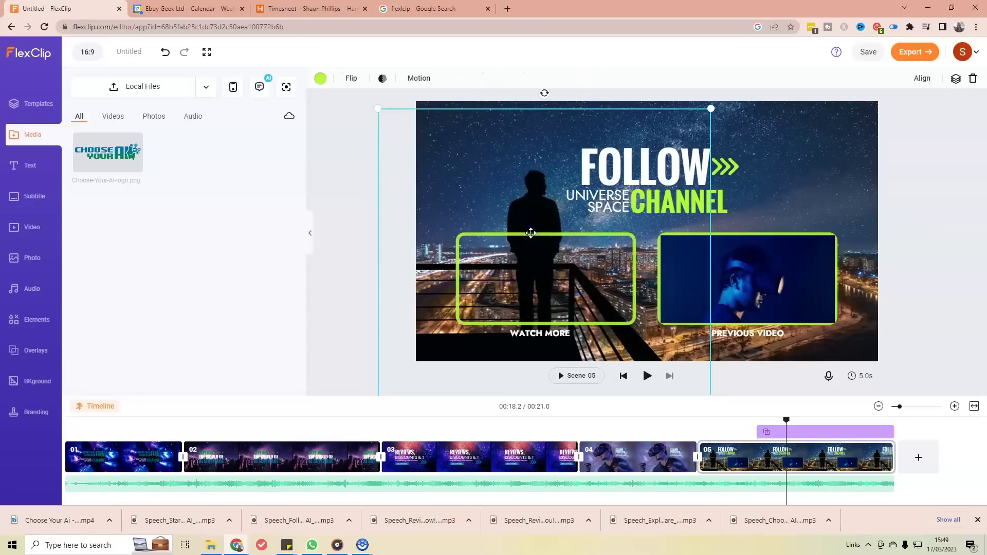
pyautogui.click(553, 324)
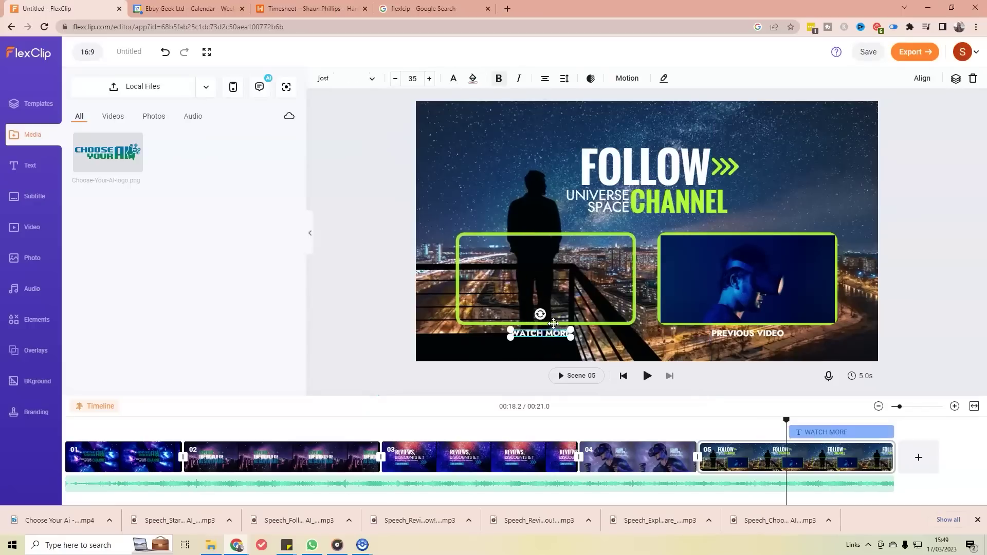
pyautogui.click(553, 323)
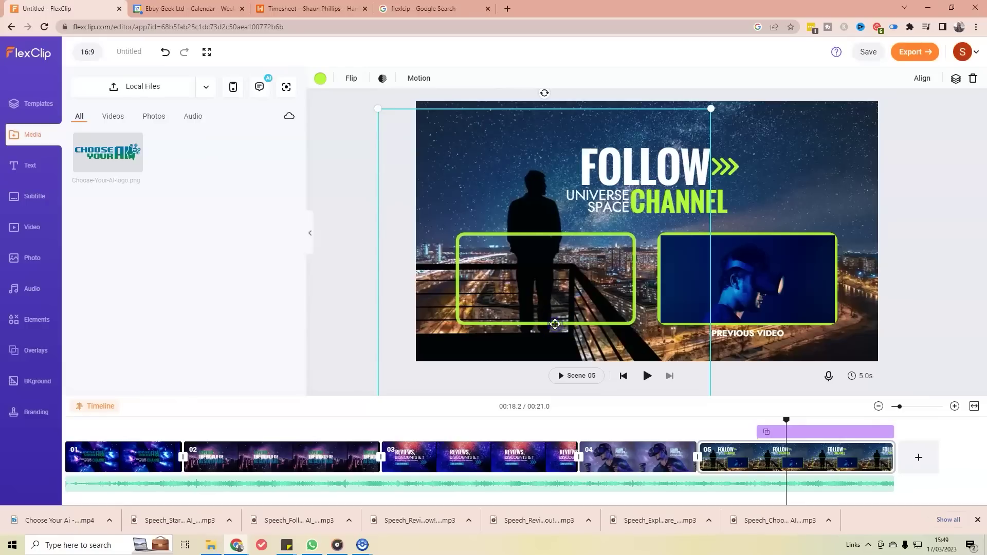
pyautogui.press('Delete')
pyautogui.click(828, 230)
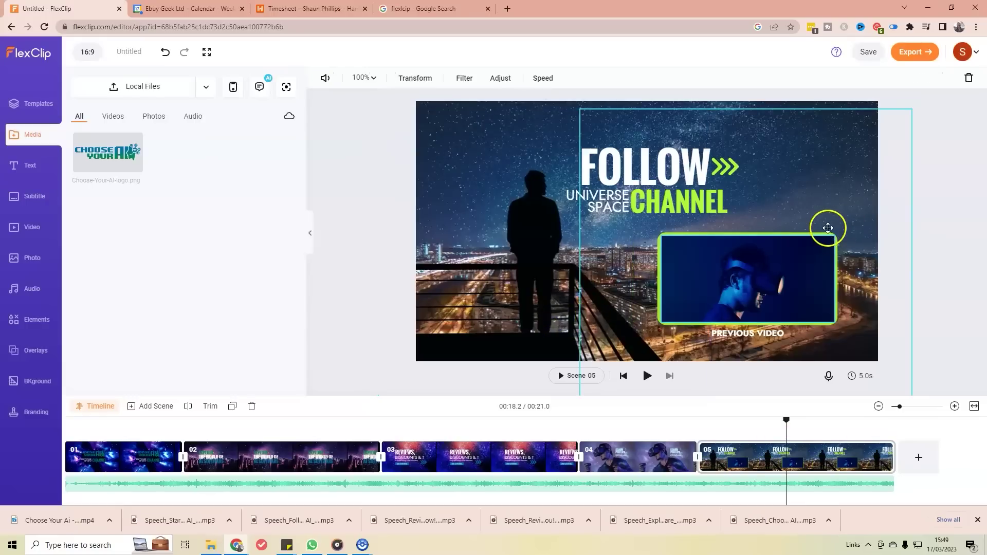
pyautogui.click(814, 230)
pyautogui.press('Delete')
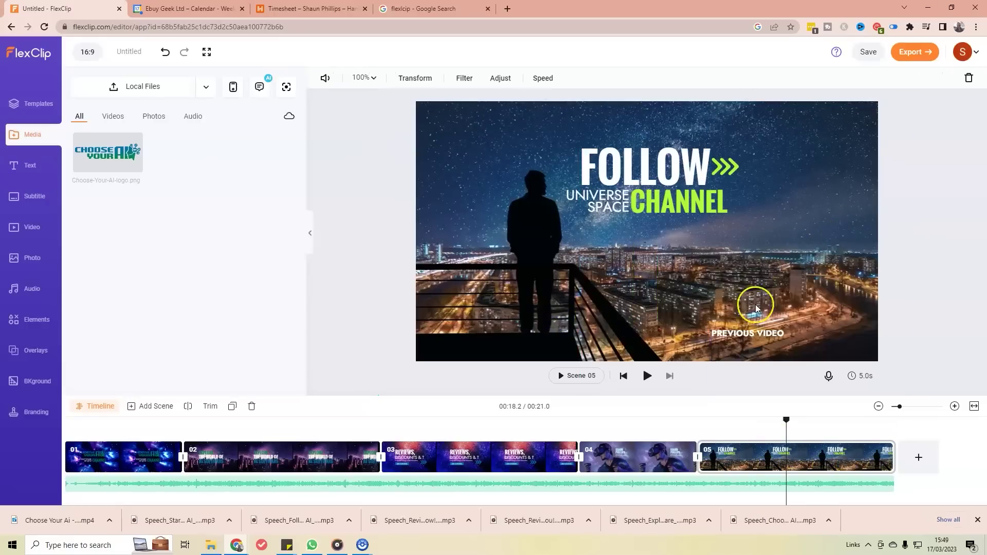
# Step: Delete the PREVIOUS VIDEO caption and select the FOLLOW title with its chevron arrows
pyautogui.click(745, 333)
pyautogui.press('Delete')
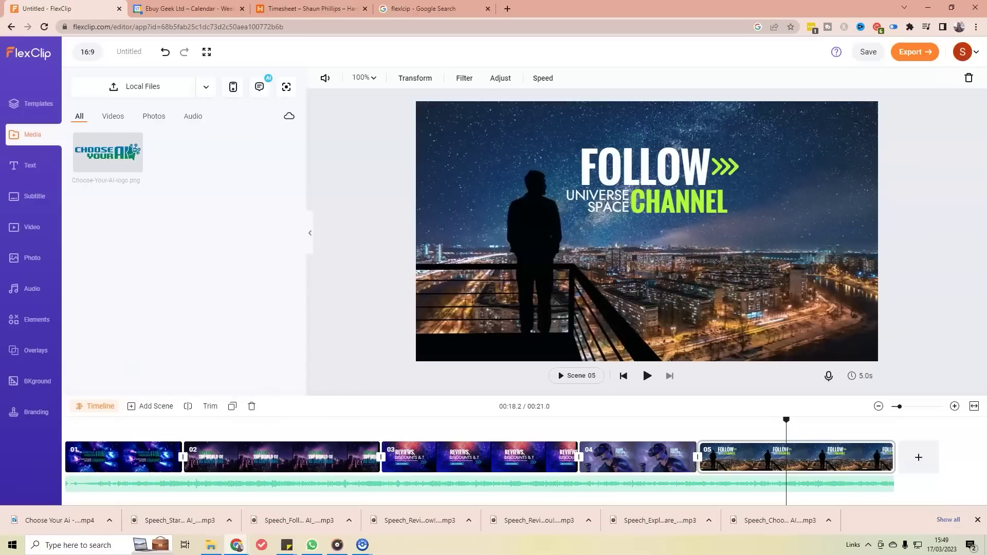
pyautogui.click(662, 166)
pyautogui.moveTo(740, 176); pyautogui.dragTo(804, 213)
# Step: Replace the FOLLOW headline with START YOUR AI JOURNEY, wrapped onto two lines
pyautogui.click(677, 179)
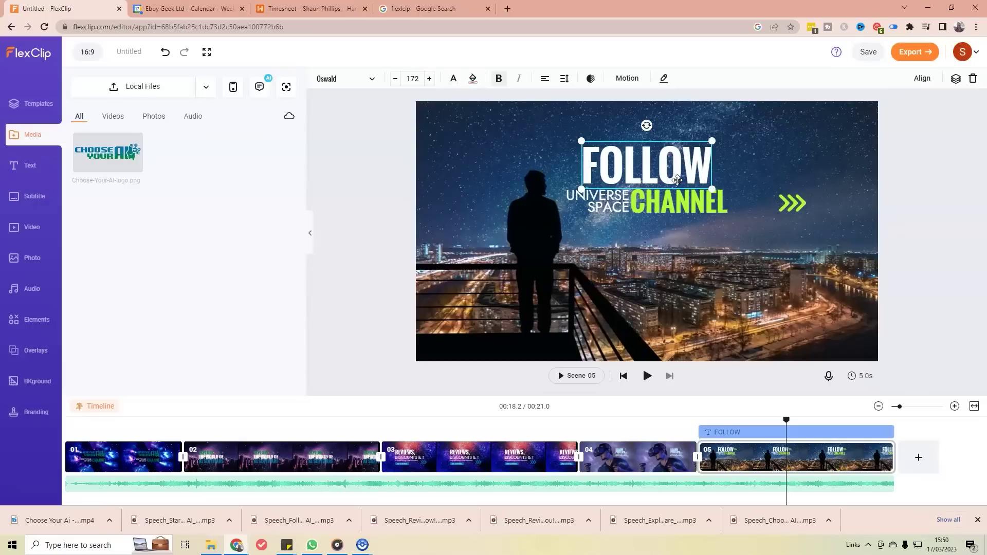
pyautogui.doubleClick(626, 161)
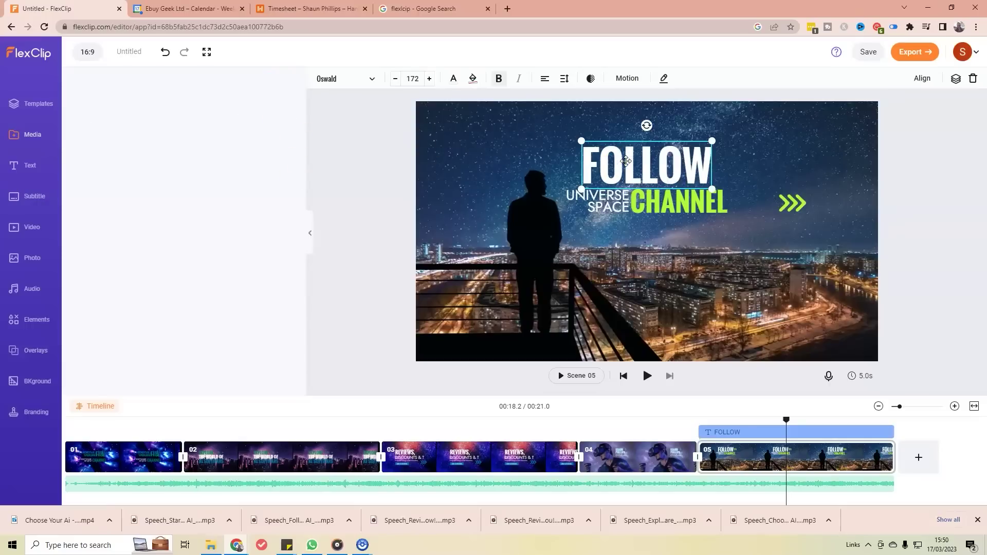
pyautogui.write('STAR')
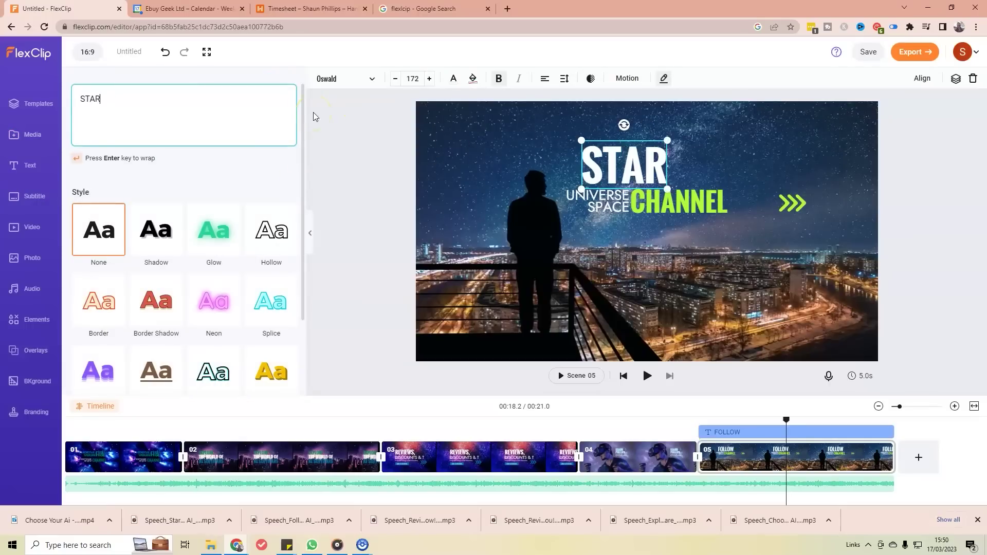
pyautogui.write('T YOUR AI ')
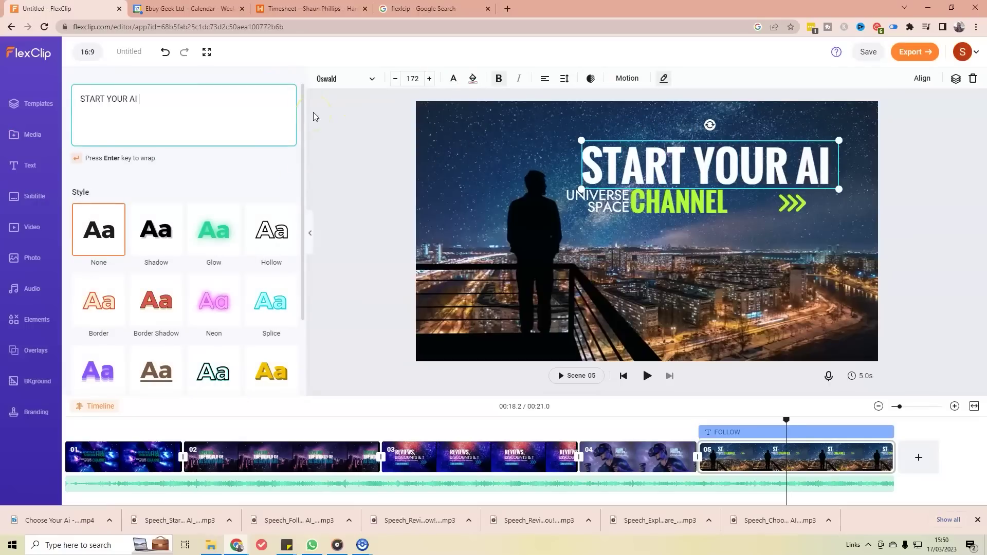
pyautogui.write('JPUNRY')
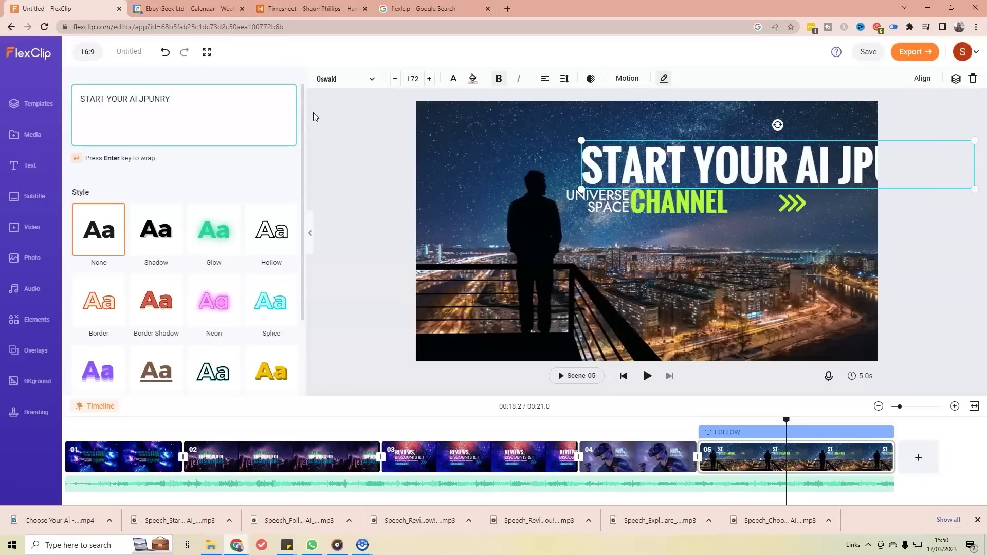
pyautogui.press('BackSpace')
pyautogui.press('BackSpace')
pyautogui.press('BackSpace')
pyautogui.press('BackSpace')
pyautogui.press('BackSpace')
pyautogui.press('BackSpace')
pyautogui.press('BackSpace')
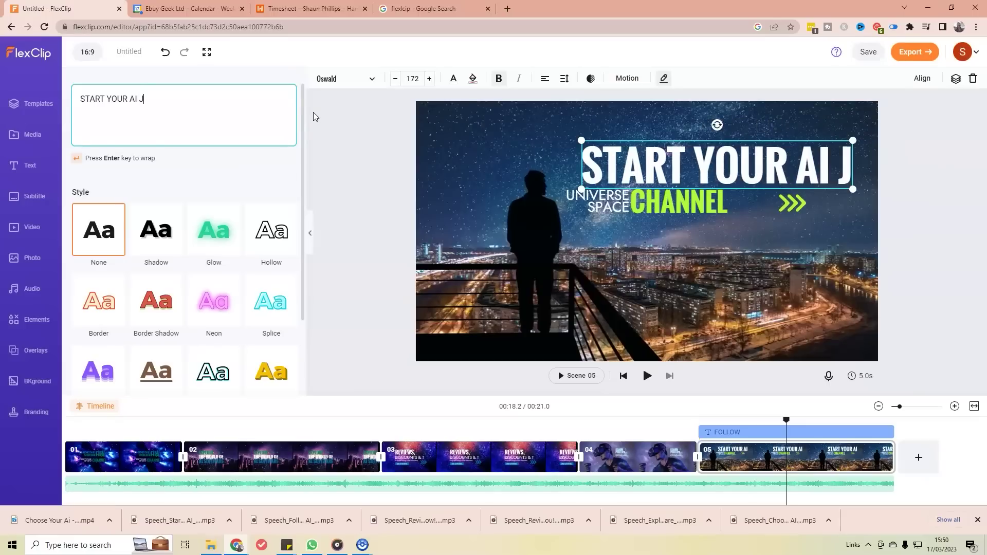
pyautogui.write('JOURNEY')
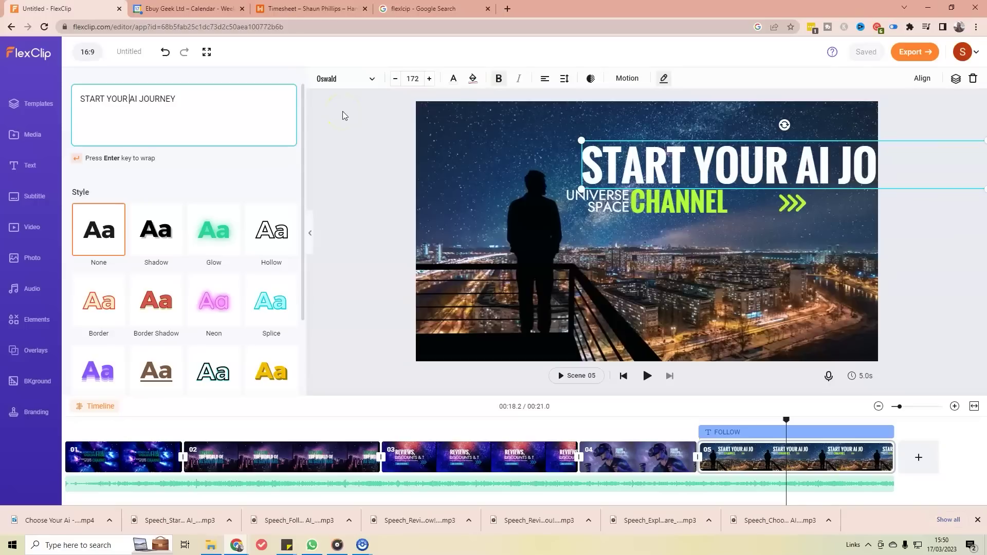
pyautogui.press('Return')
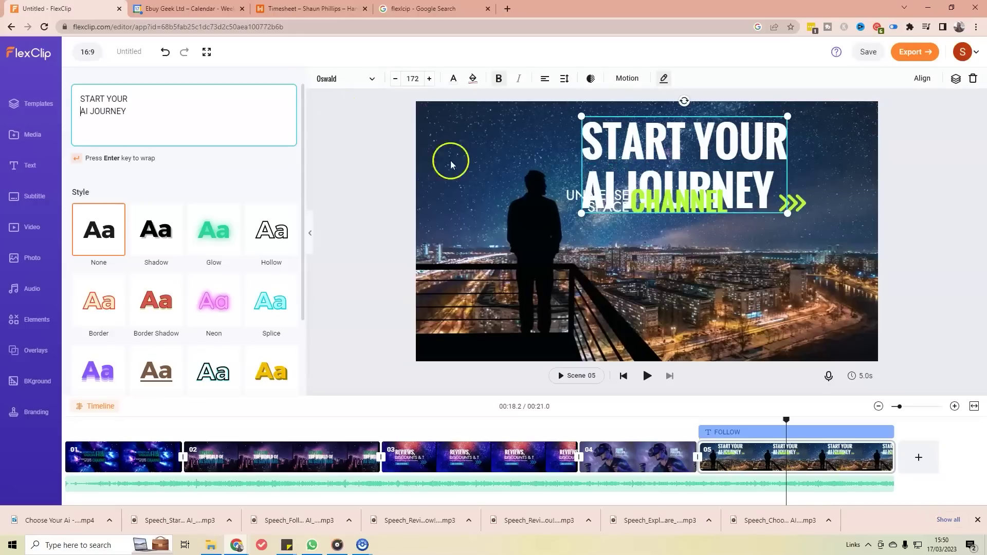
# Step: Shrink the headline box and reposition CHANNEL, UNIVERSE SPACE and the headline
pyautogui.moveTo(786, 213); pyautogui.dragTo(748, 176)
pyautogui.click(675, 210)
pyautogui.moveTo(676, 213); pyautogui.dragTo(693, 254)
pyautogui.moveTo(606, 203); pyautogui.dragTo(613, 268)
pyautogui.moveTo(628, 144); pyautogui.dragTo(630, 163)
# Step: Fix the headline's line break so JOURNEY sits alone on the second line
pyautogui.click(683, 171)
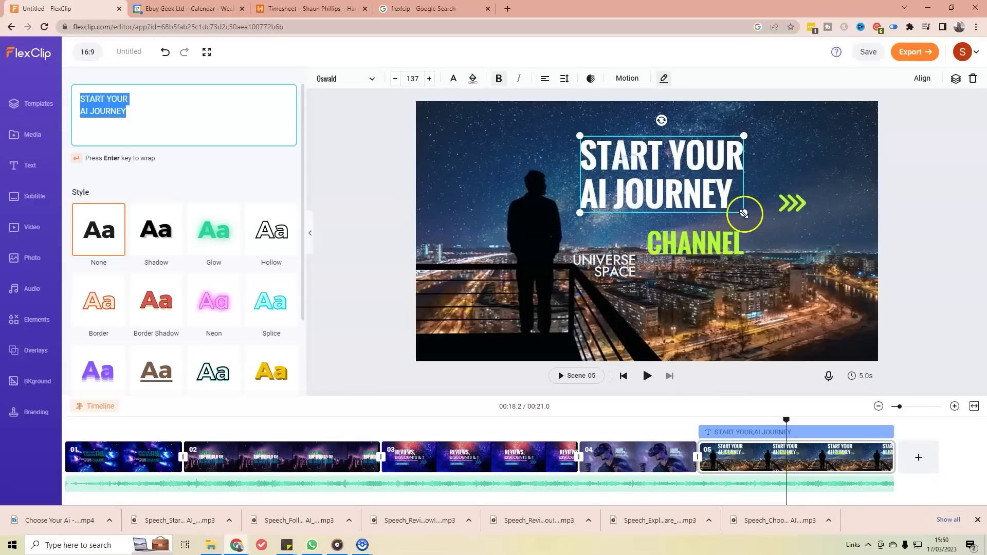
pyautogui.click(710, 193)
pyautogui.click(710, 194)
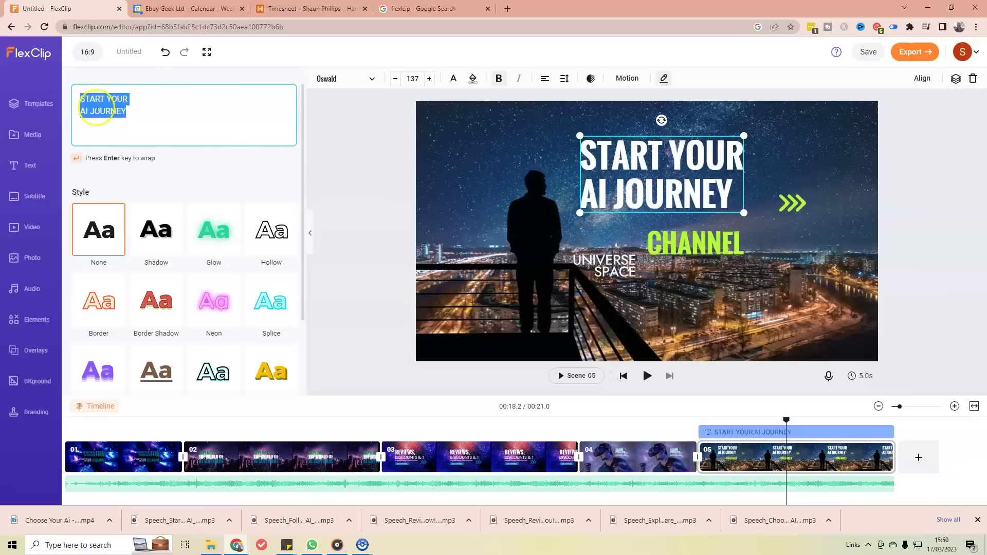
pyautogui.press('Left')
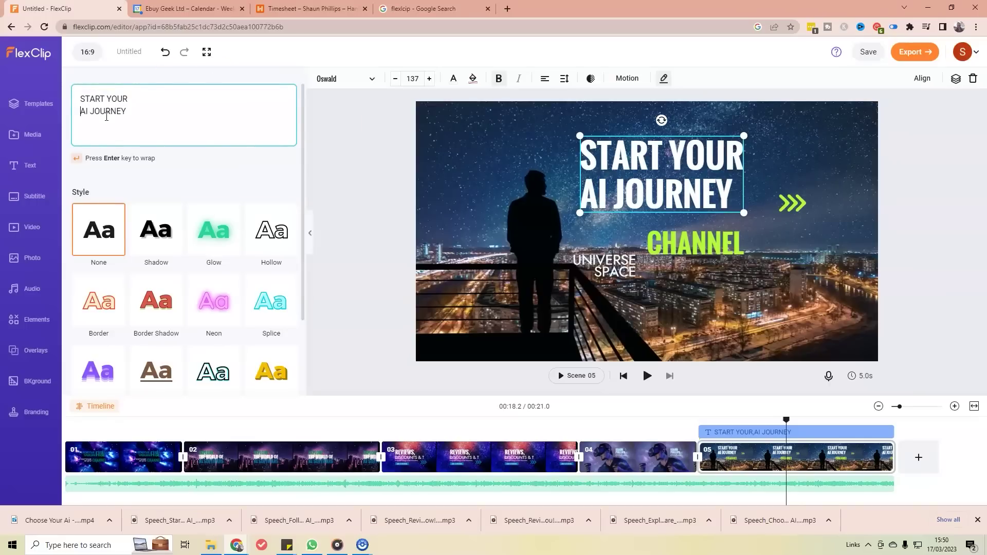
pyautogui.press('BackSpace')
pyautogui.press('Right')
pyautogui.press('Right')
pyautogui.press('Right')
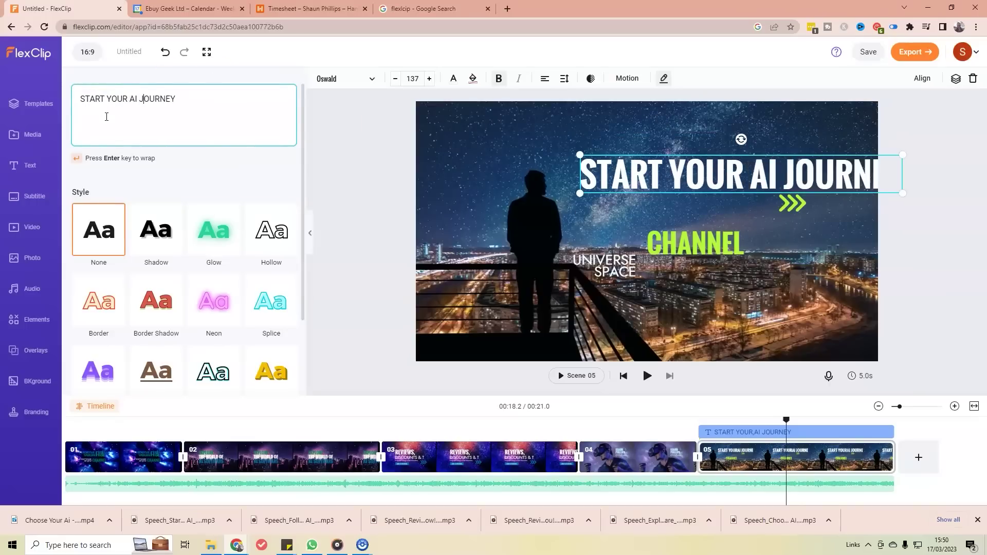
pyautogui.press('BackSpace')
pyautogui.press('Return')
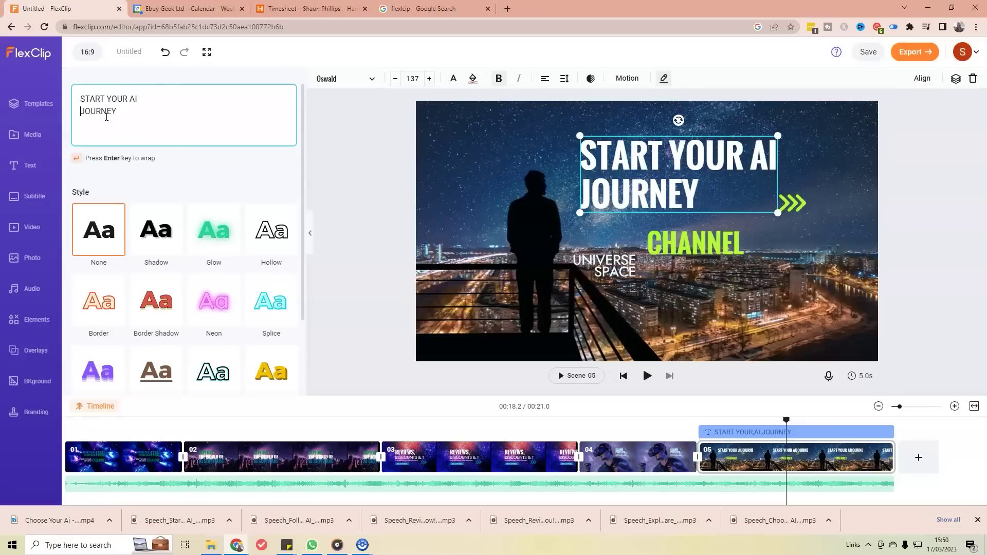
# Step: Nudge the chevron slightly left and colour it dark blue
pyautogui.click(799, 203)
pyautogui.moveTo(793, 202); pyautogui.dragTo(736, 196)
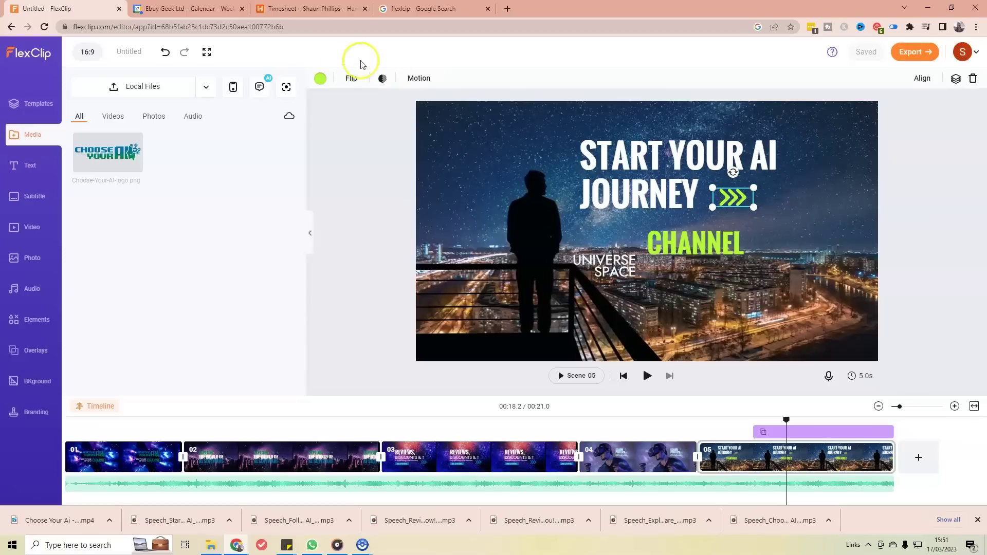
pyautogui.click(325, 79)
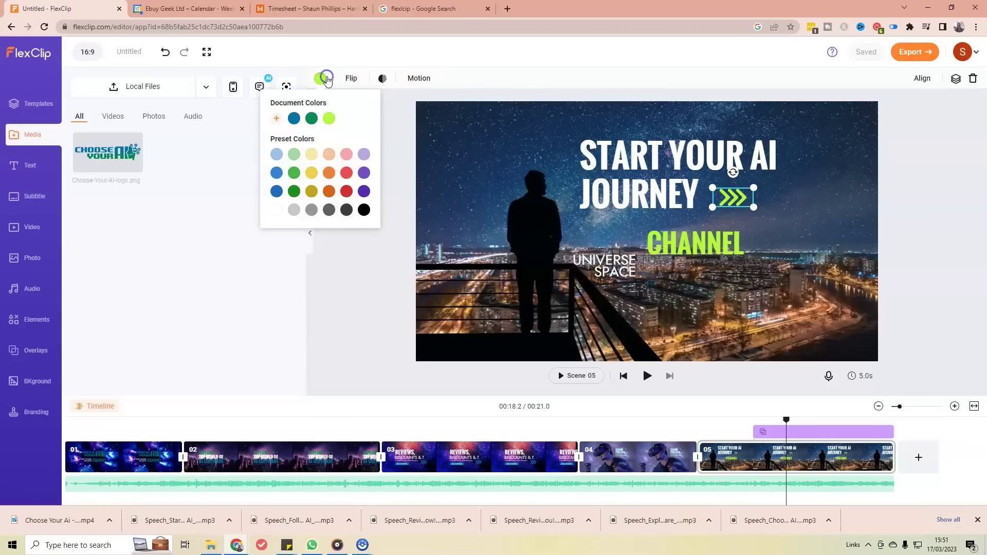
pyautogui.click(294, 118)
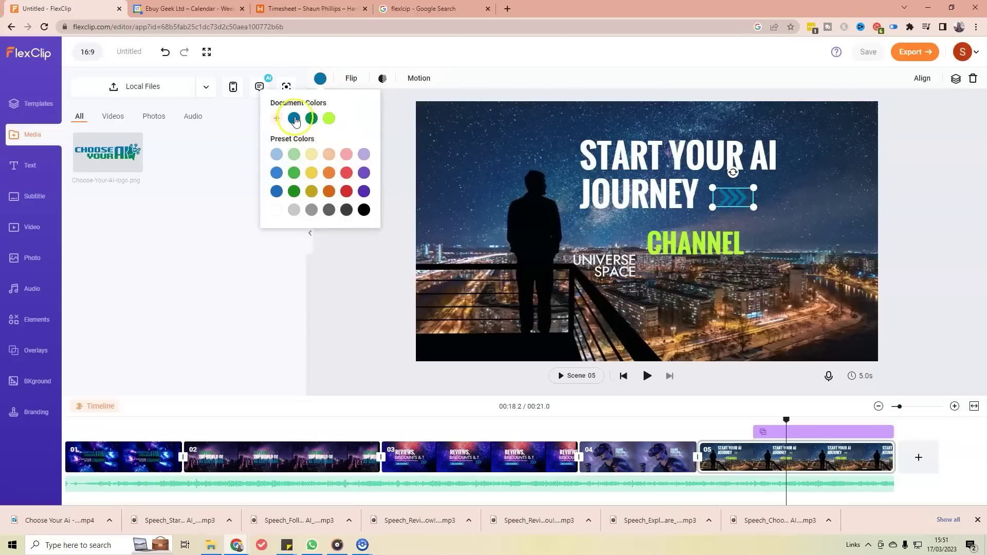
pyautogui.click(809, 173)
# Step: Delete the CHANNEL and UNIVERSE SPACE texts from the end scene
pyautogui.click(692, 239)
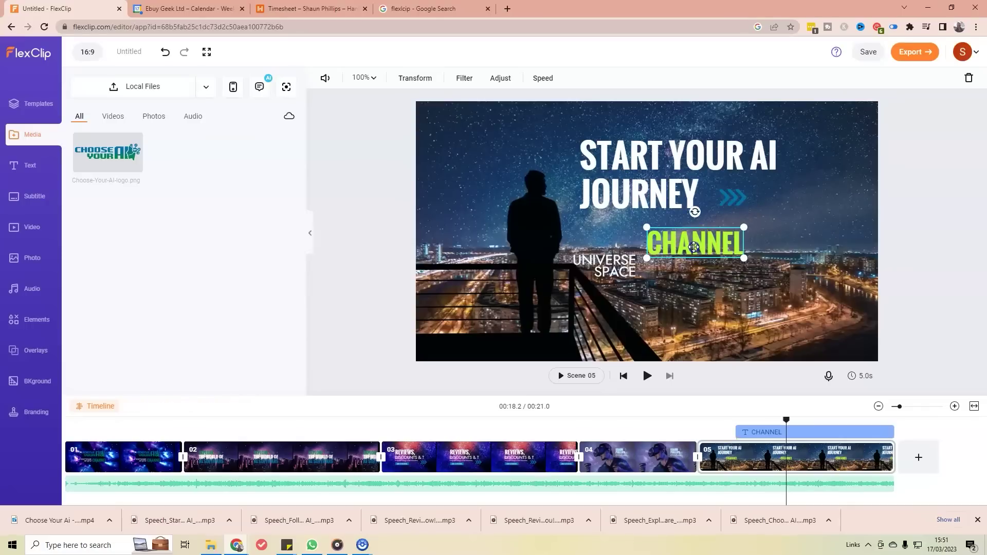
pyautogui.press('Delete')
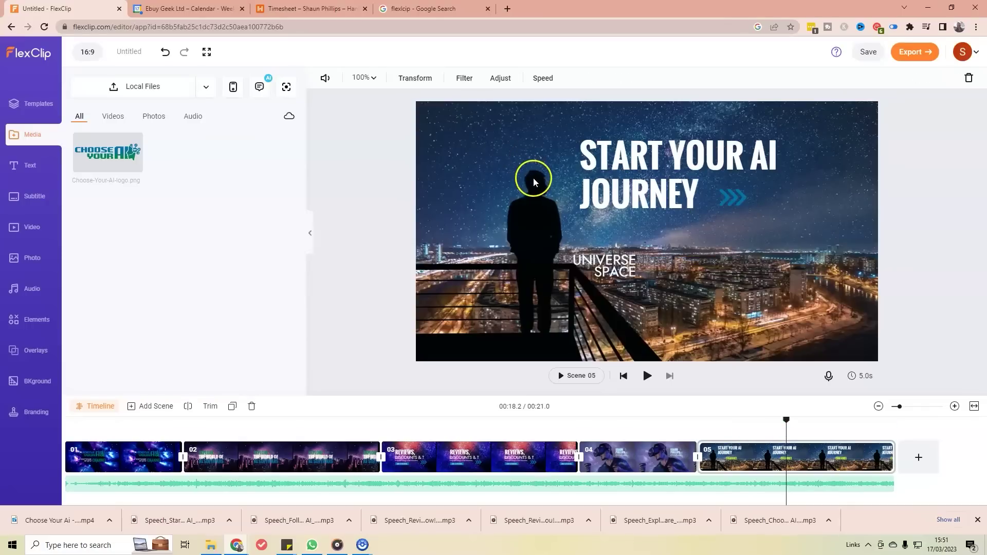
pyautogui.click(596, 256)
pyautogui.press('Delete')
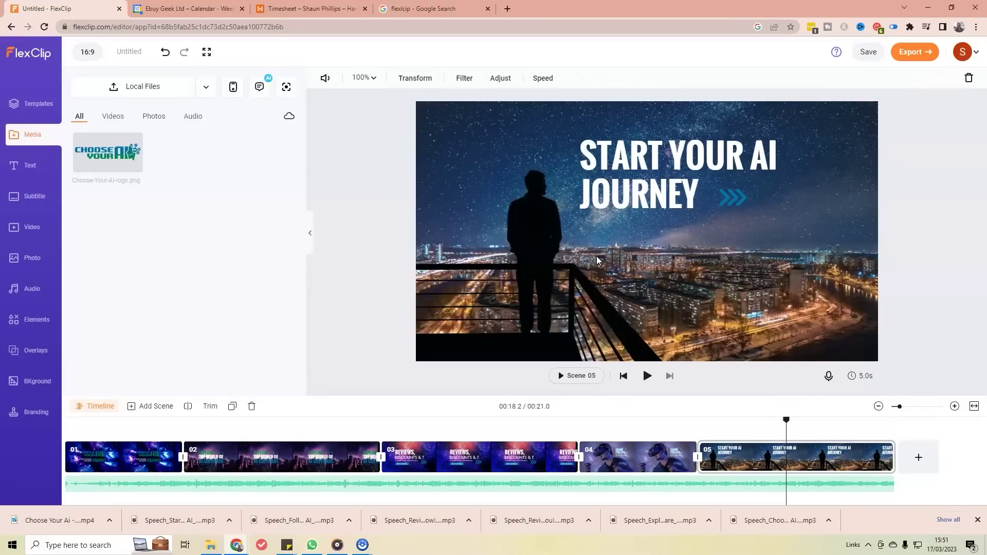
# Step: Drag the Choose Your AI logo onto the scene, shrink it and place it under the headline
pyautogui.moveTo(120, 156); pyautogui.dragTo(631, 247)
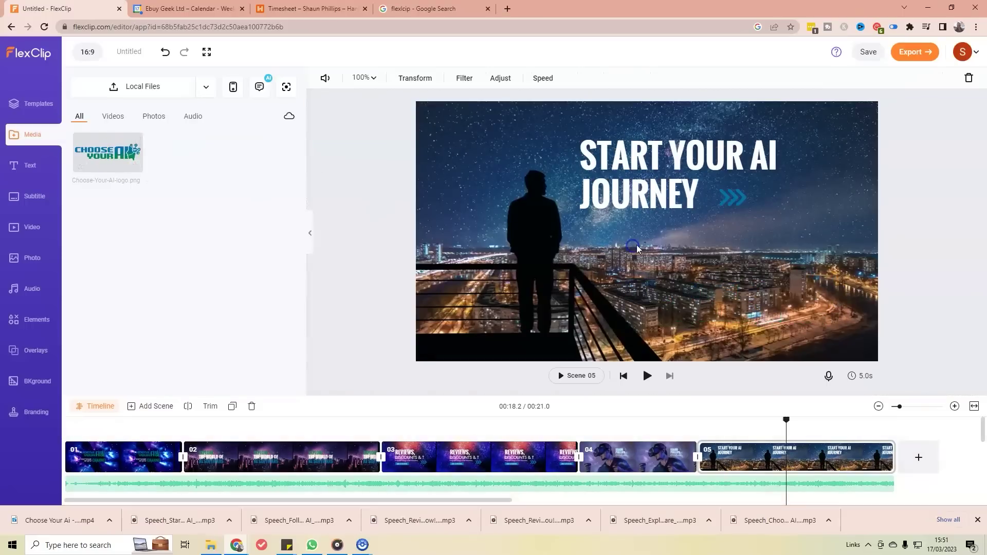
pyautogui.click(703, 284)
pyautogui.moveTo(704, 288); pyautogui.dragTo(663, 235)
pyautogui.moveTo(797, 303); pyautogui.dragTo(765, 275)
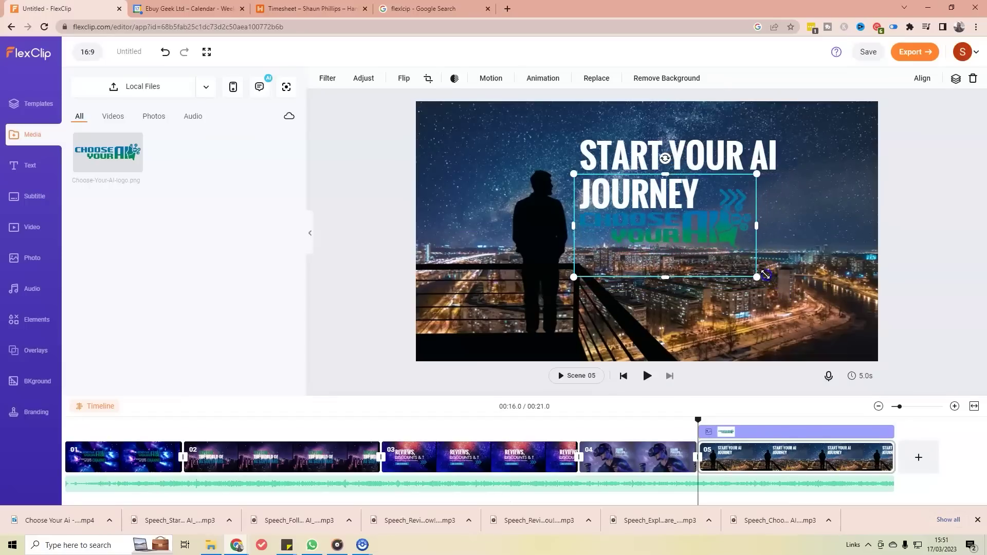
pyautogui.moveTo(727, 237)
pyautogui.mouseDown()
pyautogui.moveTo(726, 258)
pyautogui.moveTo(732, 245)
pyautogui.mouseUp()
# Step: Shrink the headline slightly, raise the chevron beside JOURNEY, and set the logo just below
pyautogui.click(678, 159)
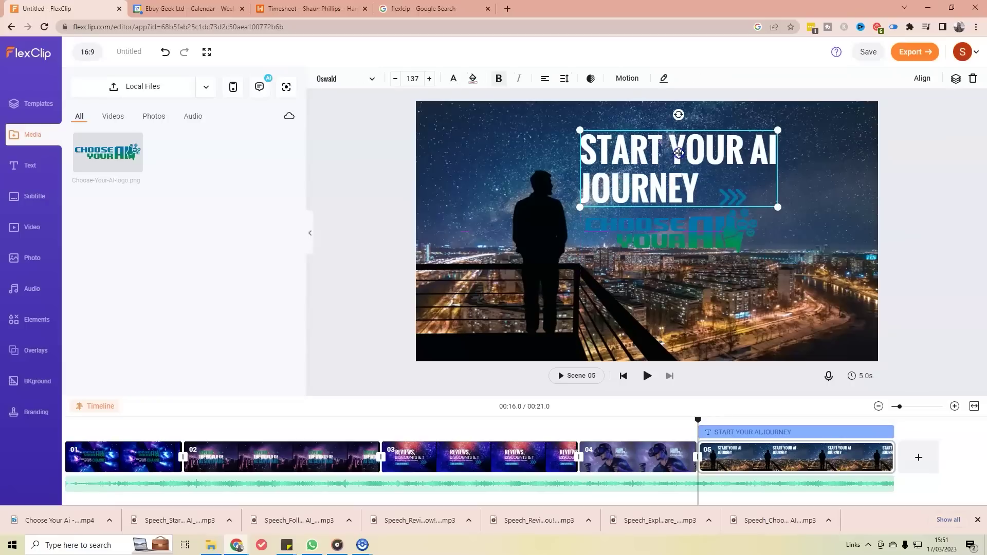
pyautogui.moveTo(777, 134); pyautogui.dragTo(728, 148)
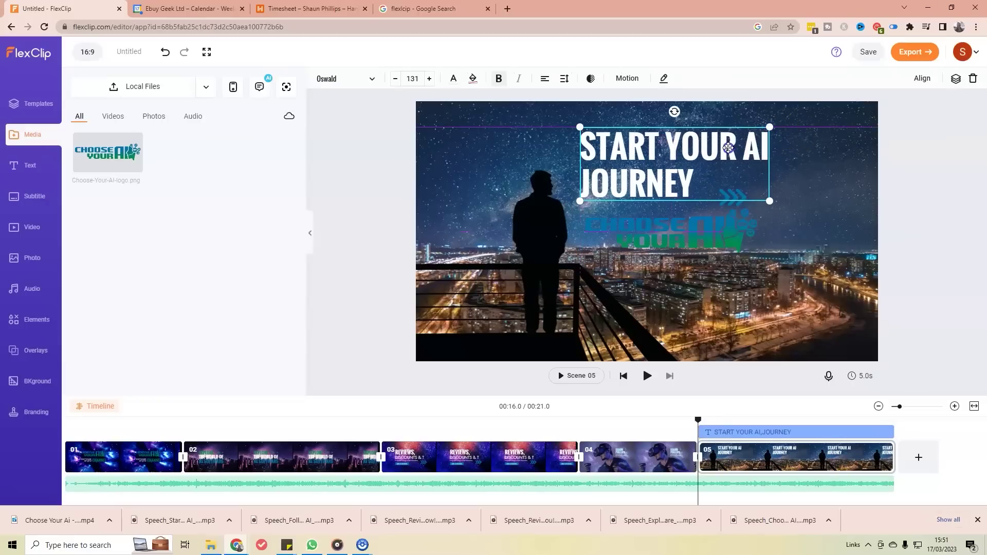
pyautogui.click(730, 205)
pyautogui.moveTo(738, 203); pyautogui.dragTo(733, 229)
pyautogui.click(730, 194)
pyautogui.moveTo(727, 187); pyautogui.dragTo(729, 183)
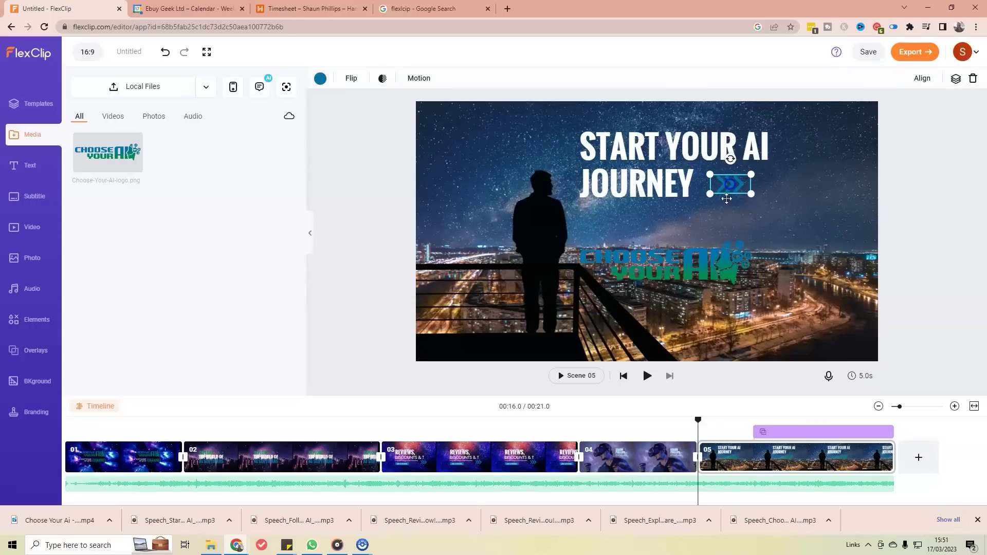
pyautogui.moveTo(696, 246); pyautogui.dragTo(700, 213)
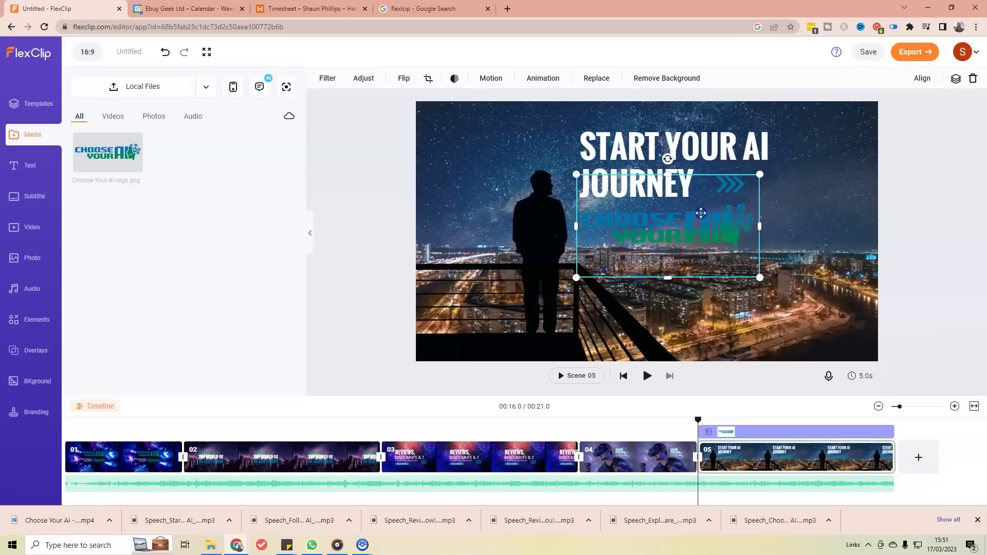
pyautogui.click(807, 219)
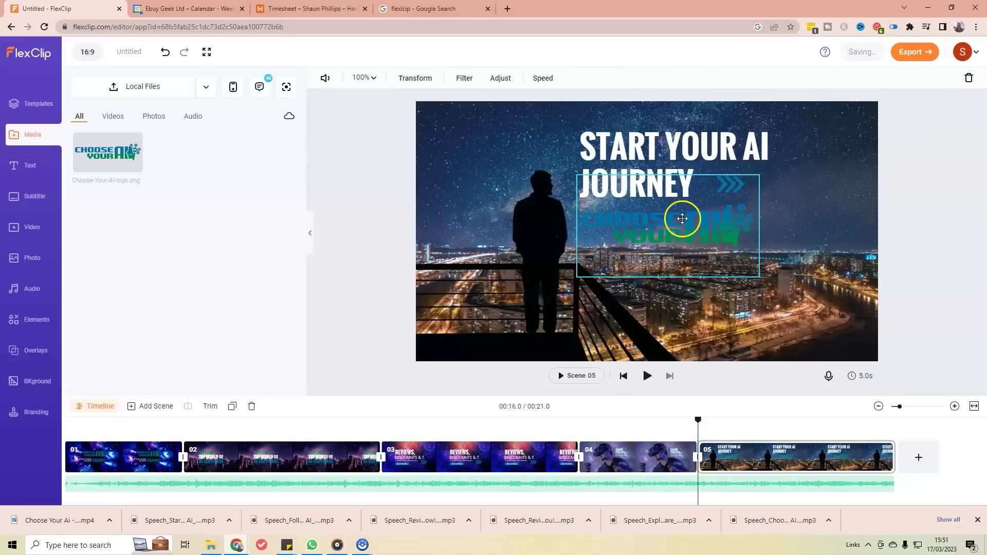
# Step: Apply the B&W filter to the end scene's background video
pyautogui.click(460, 82)
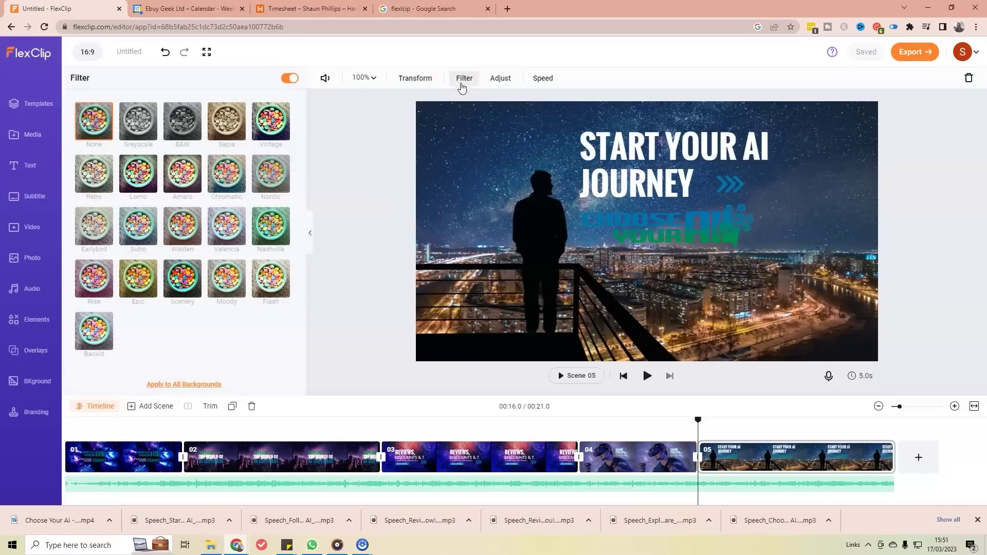
pyautogui.click(179, 132)
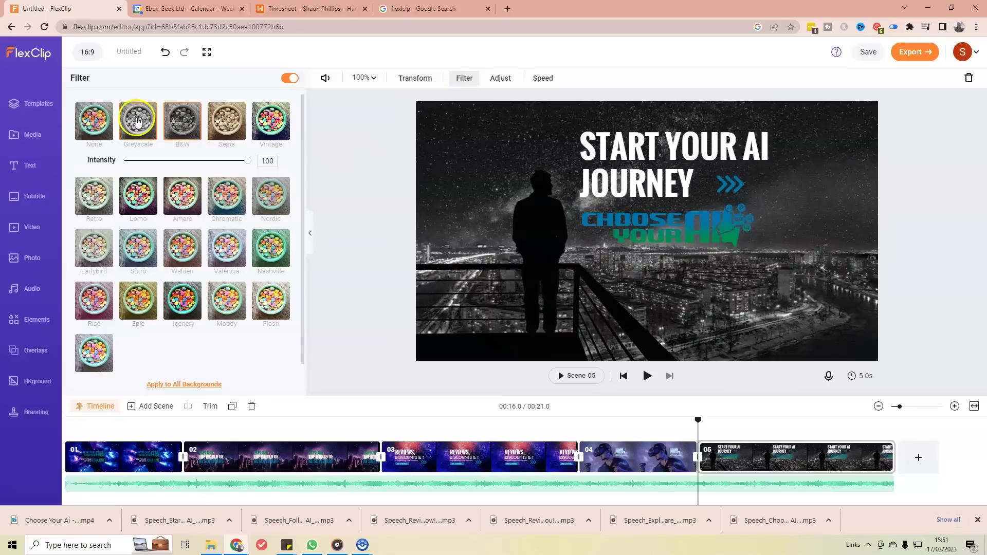
pyautogui.click(139, 122)
pyautogui.click(168, 123)
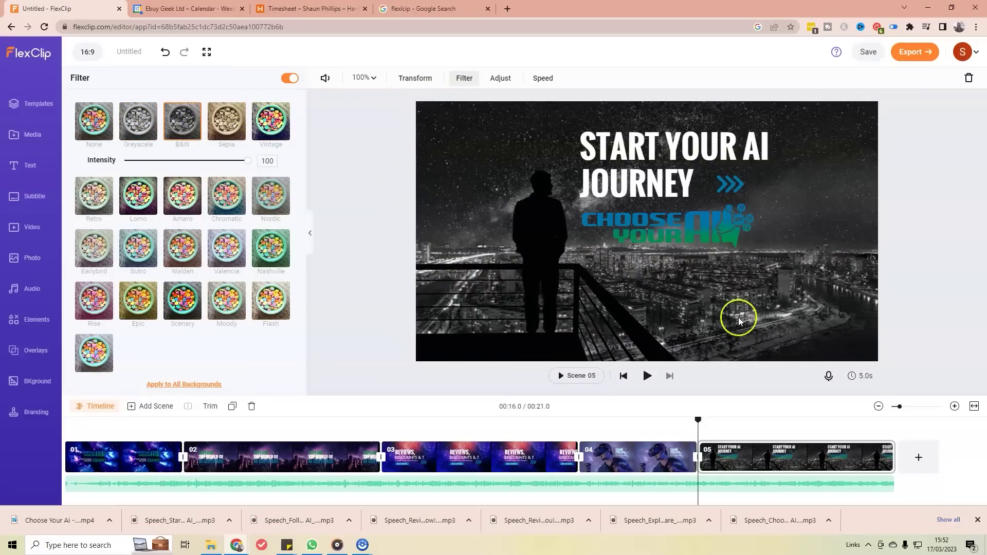
# Step: Lower the START YOUR AI JOURNEY headline's opacity to about 87%
pyautogui.click(685, 243)
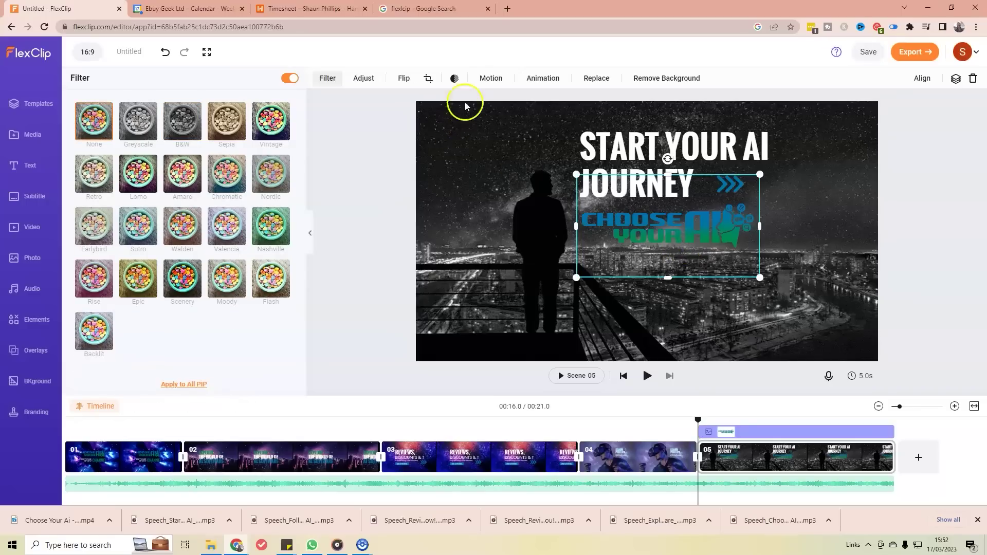
pyautogui.click(452, 80)
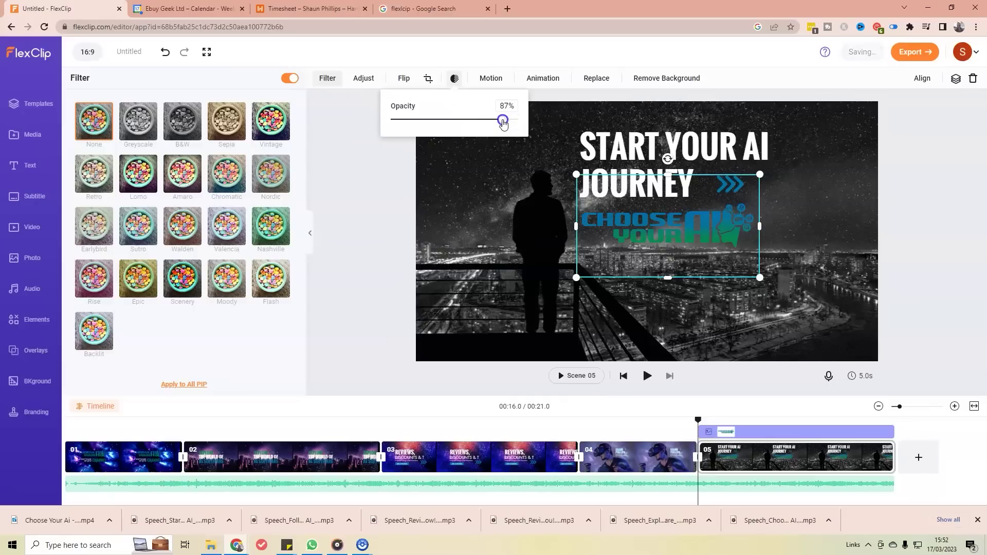
pyautogui.click(604, 142)
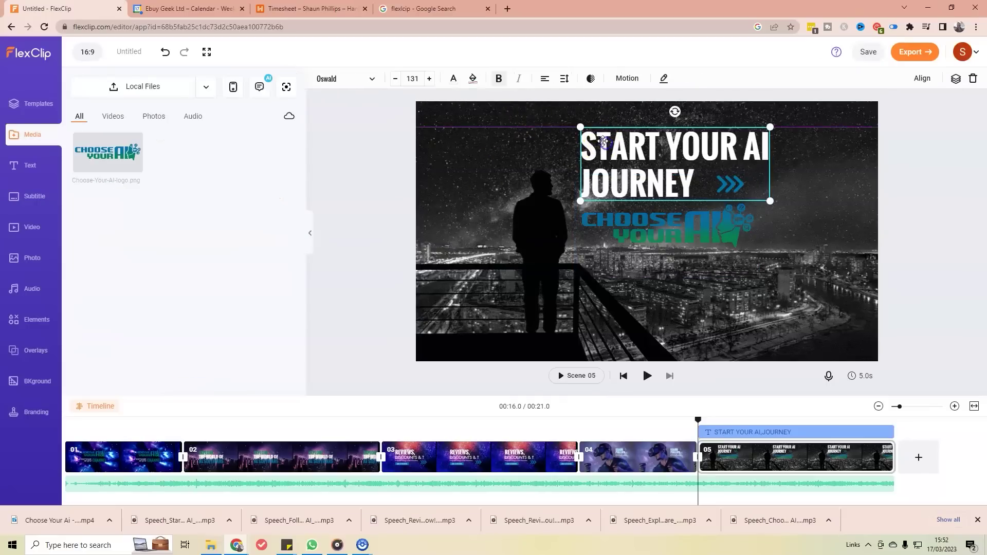
pyautogui.click(591, 79)
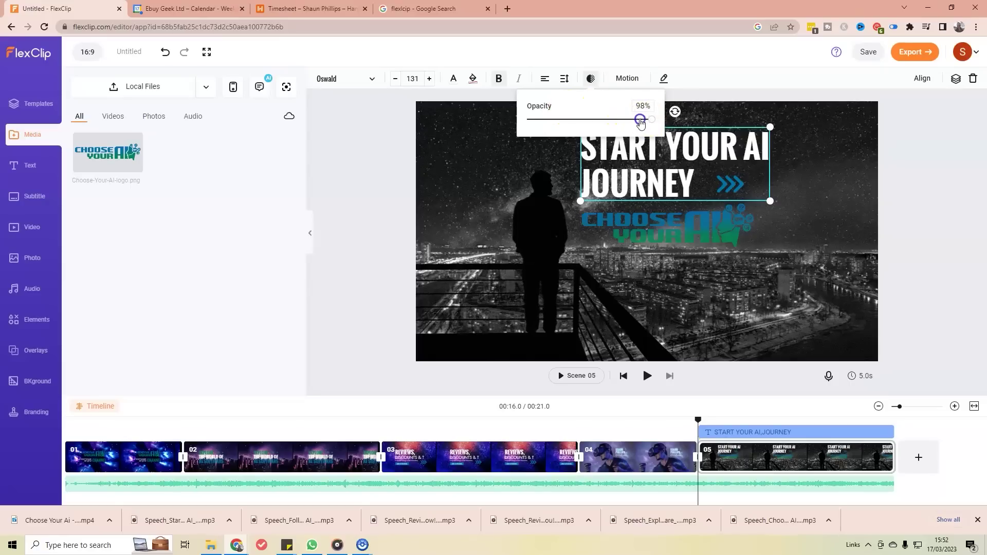
pyautogui.moveTo(640, 124); pyautogui.dragTo(639, 125)
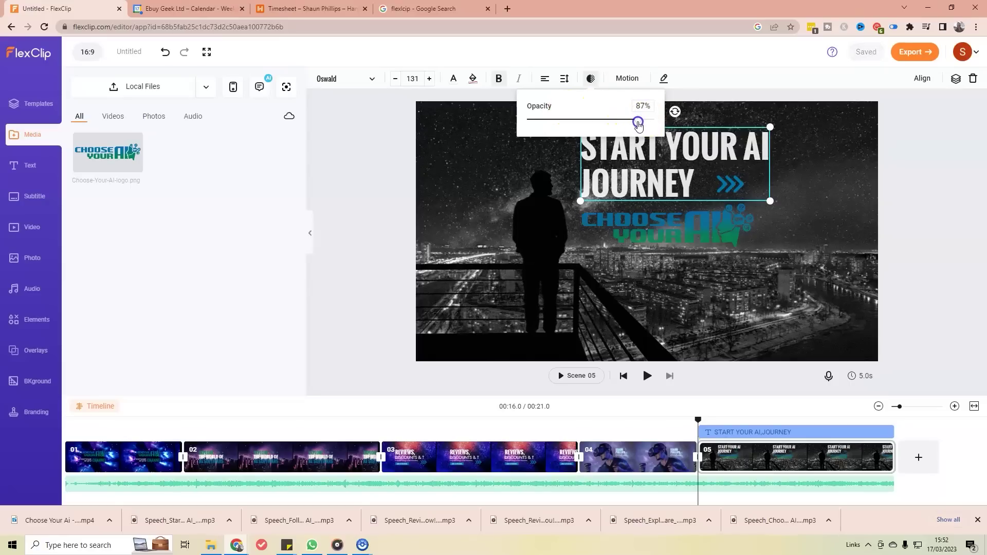
pyautogui.click(520, 170)
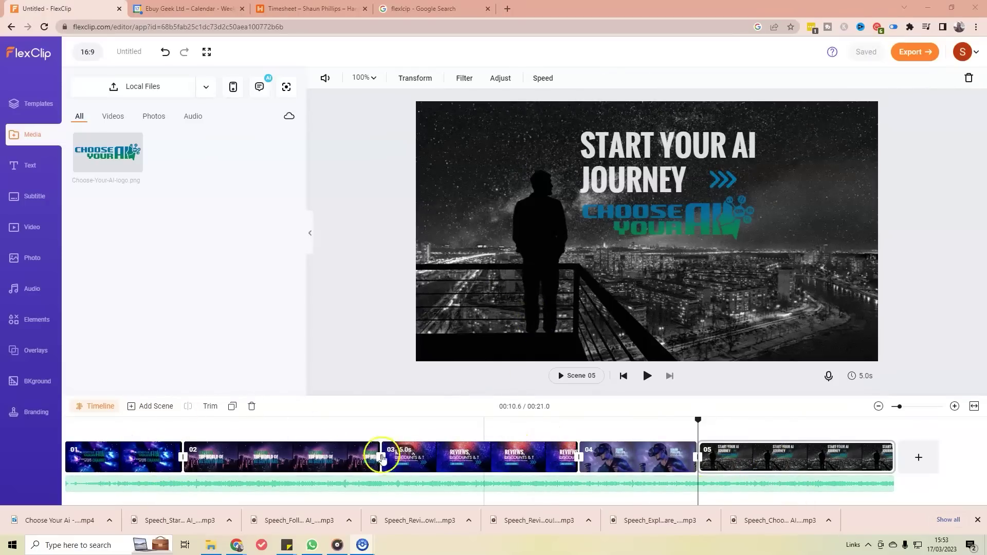
pyautogui.click(108, 454)
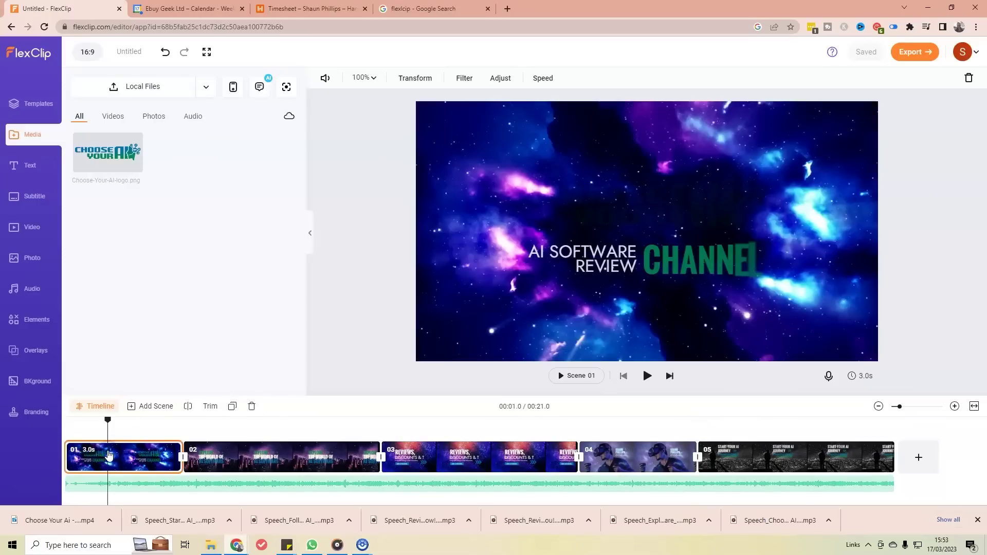
pyautogui.click(105, 456)
pyautogui.click(121, 460)
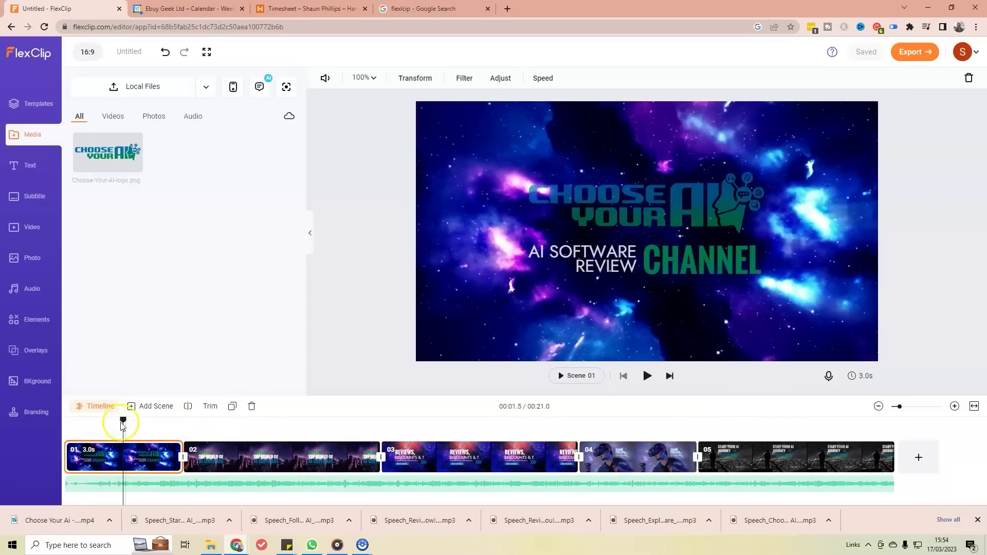
pyautogui.moveTo(113, 422); pyautogui.dragTo(63, 441)
pyautogui.click(99, 488)
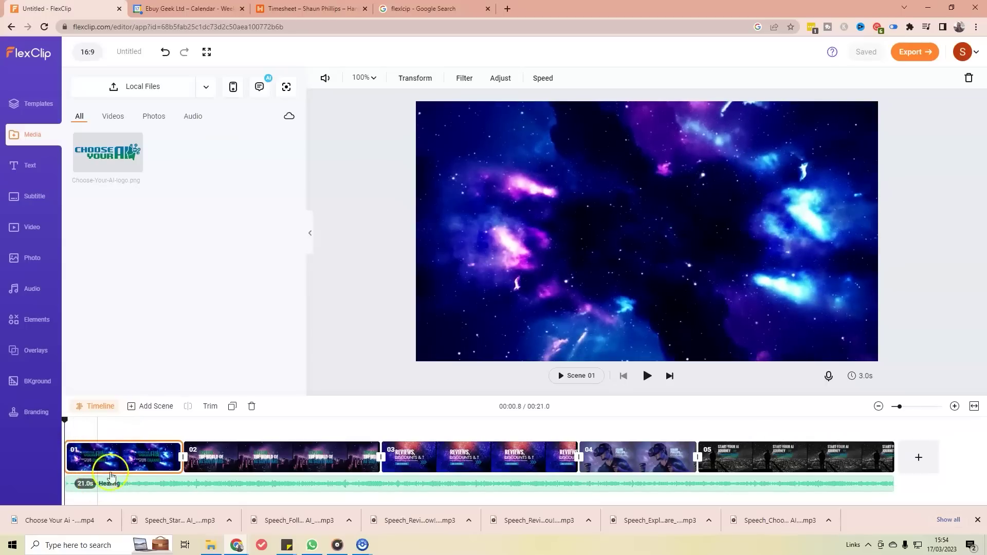
pyautogui.press('space')
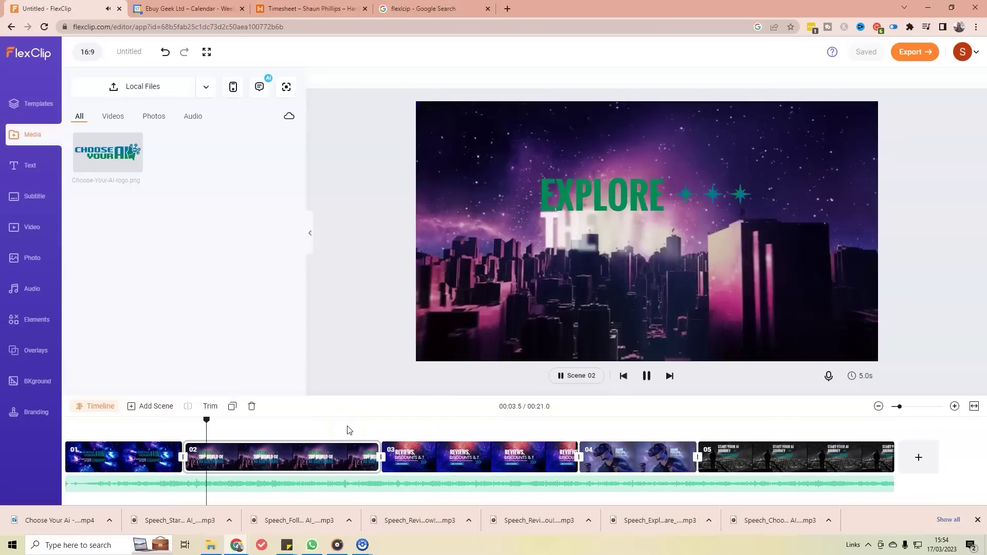
pyautogui.click(287, 446)
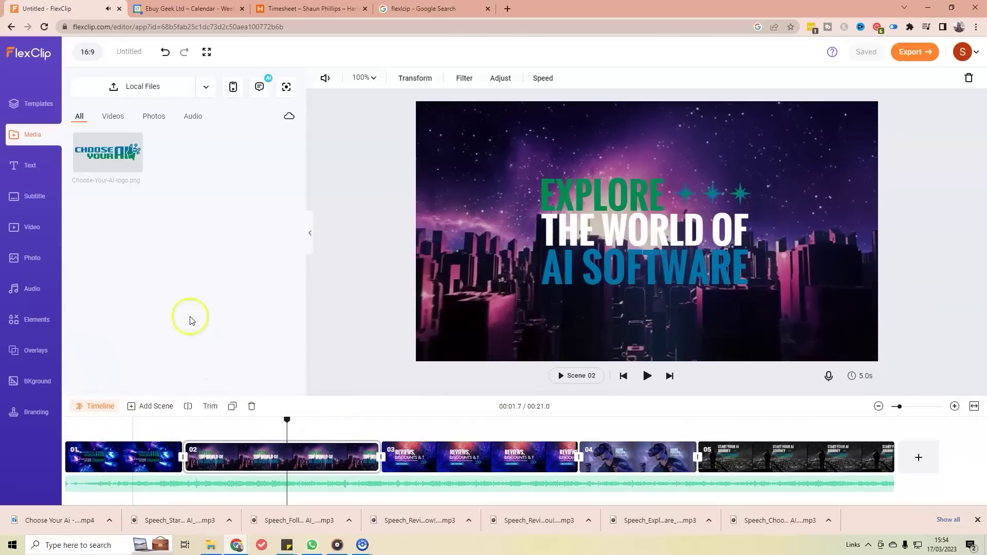
# Step: Filter the music library to the Electronic genre and search for TECHNOLOGY
pyautogui.click(33, 293)
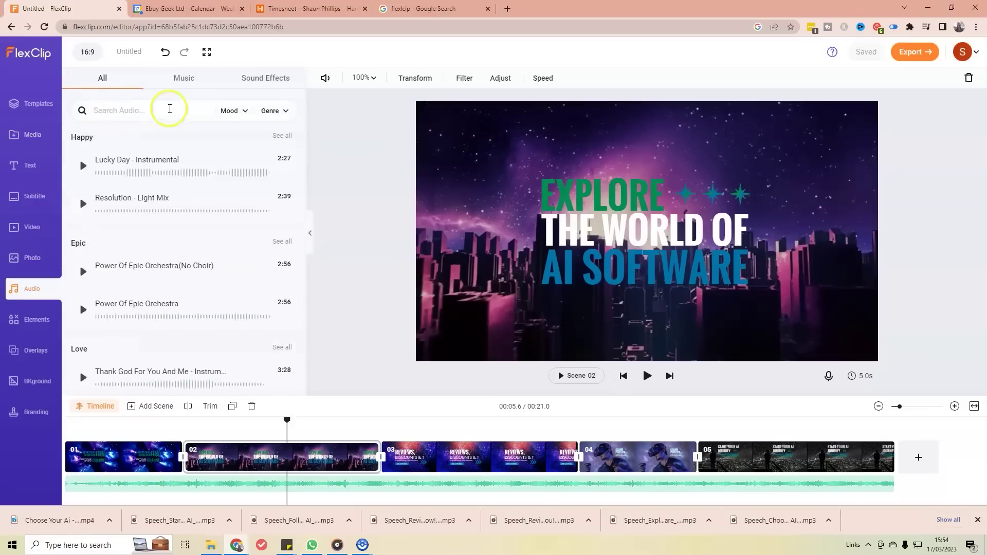
pyautogui.click(283, 110)
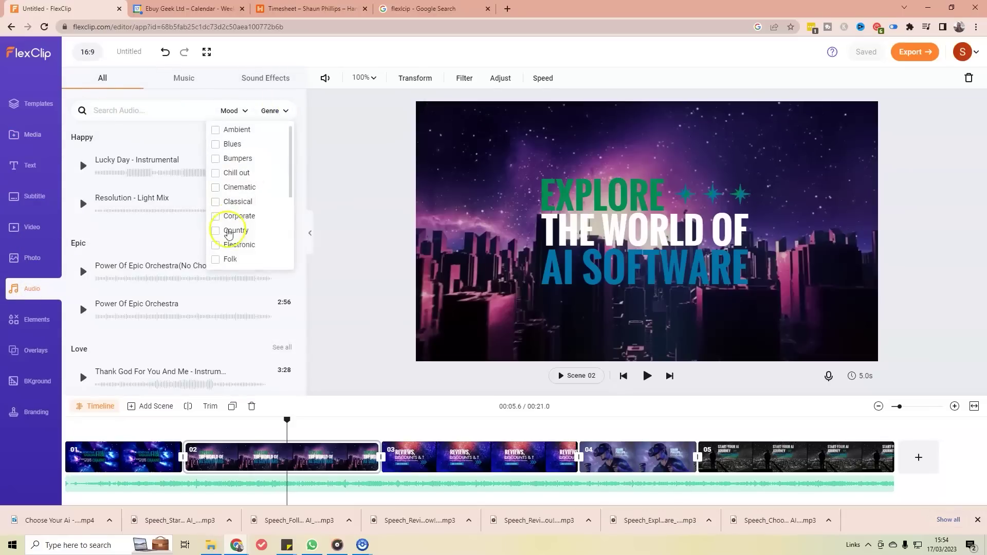
pyautogui.click(216, 245)
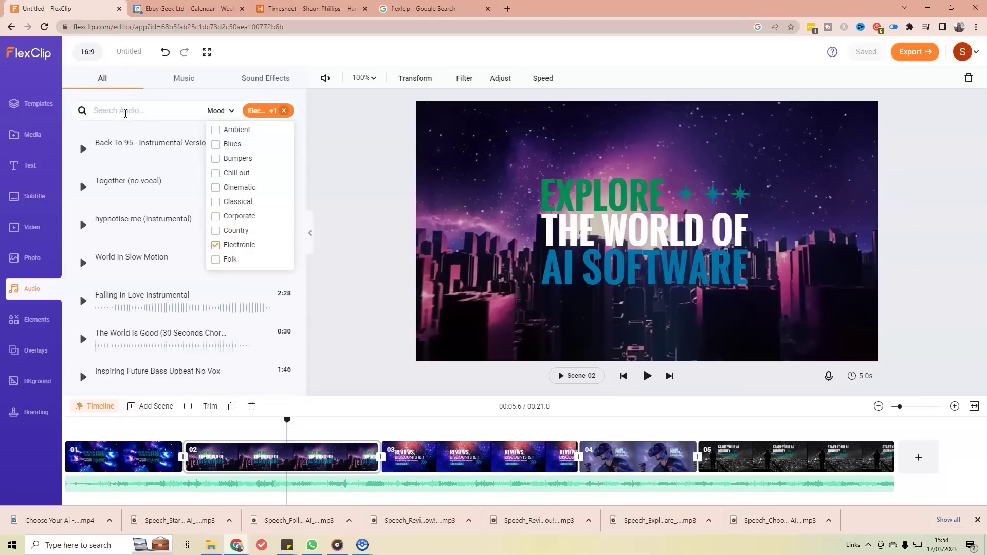
pyautogui.click(127, 113)
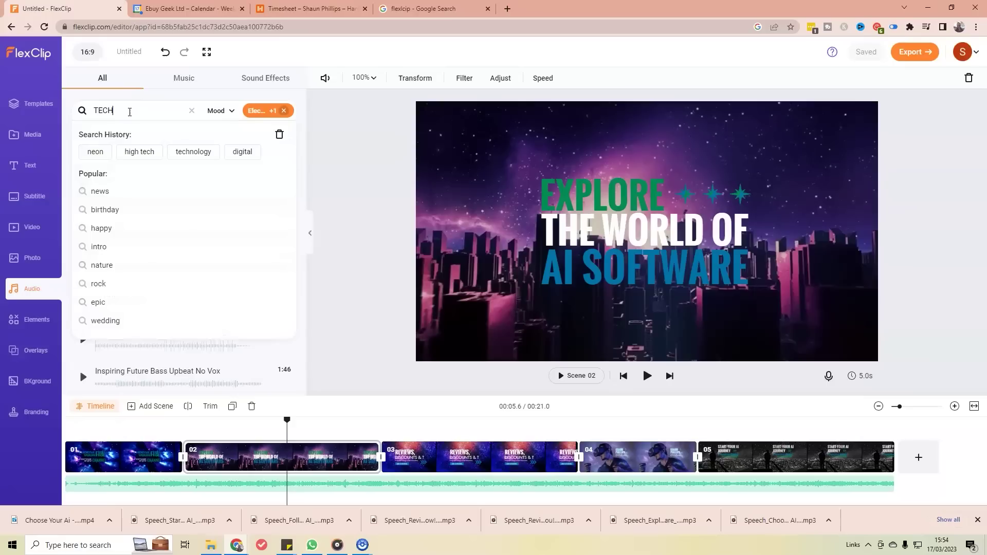
pyautogui.press('Return')
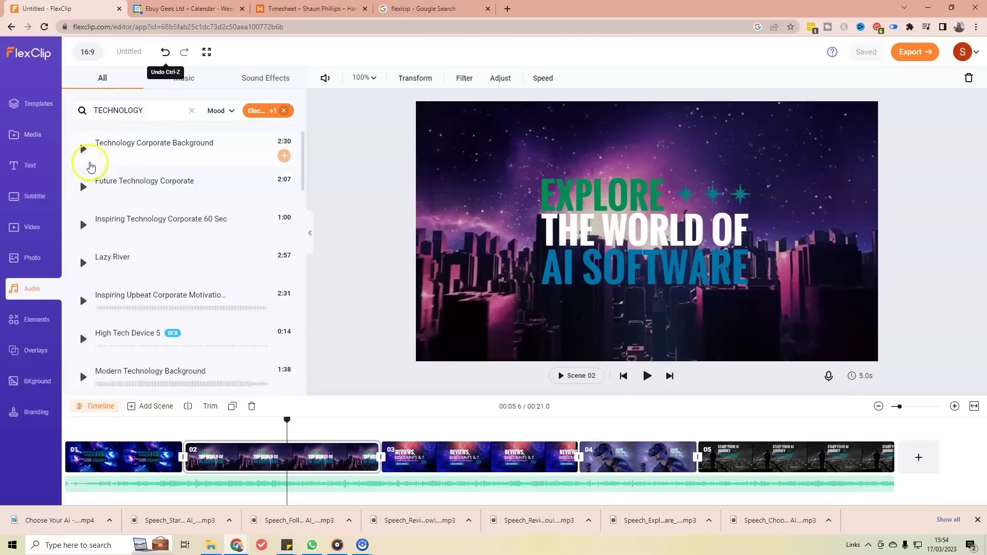
# Step: Preview the technology tracks and add Technology Corporate Background as the video's music
pyautogui.click(83, 187)
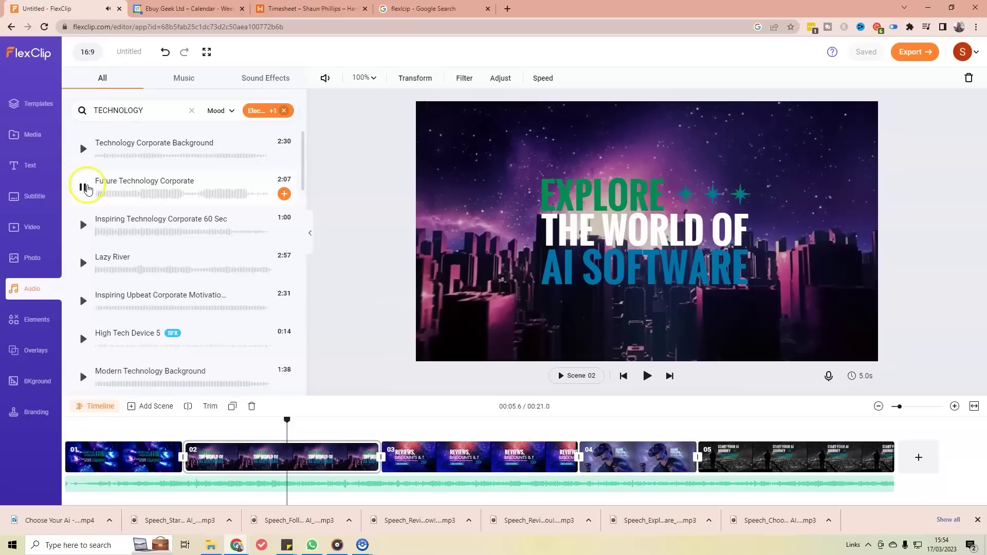
pyautogui.click(82, 149)
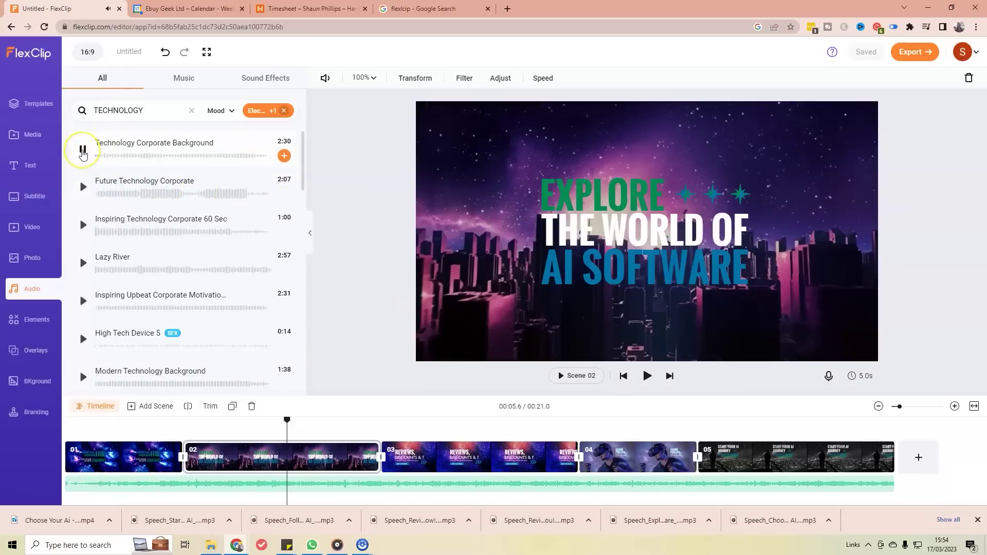
pyautogui.click(82, 150)
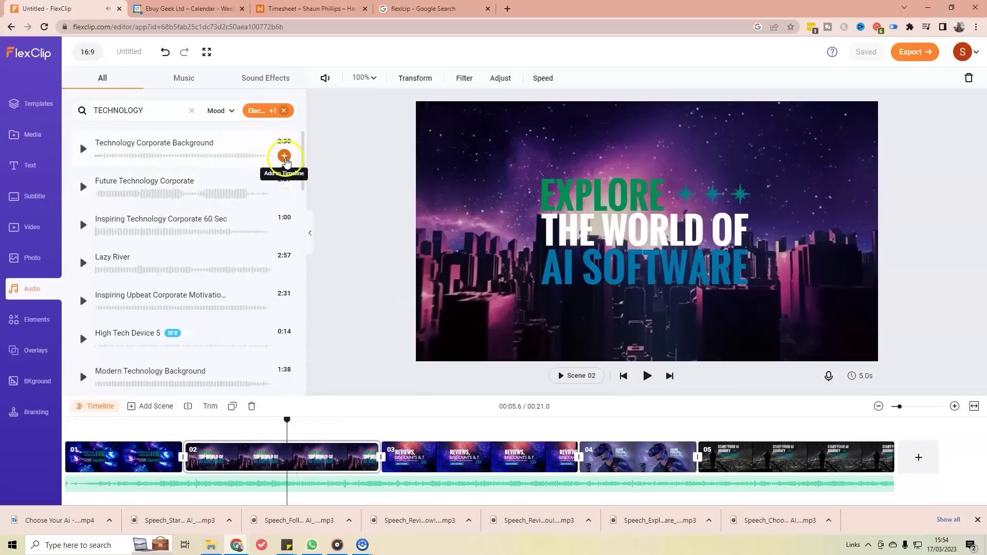
pyautogui.click(287, 422)
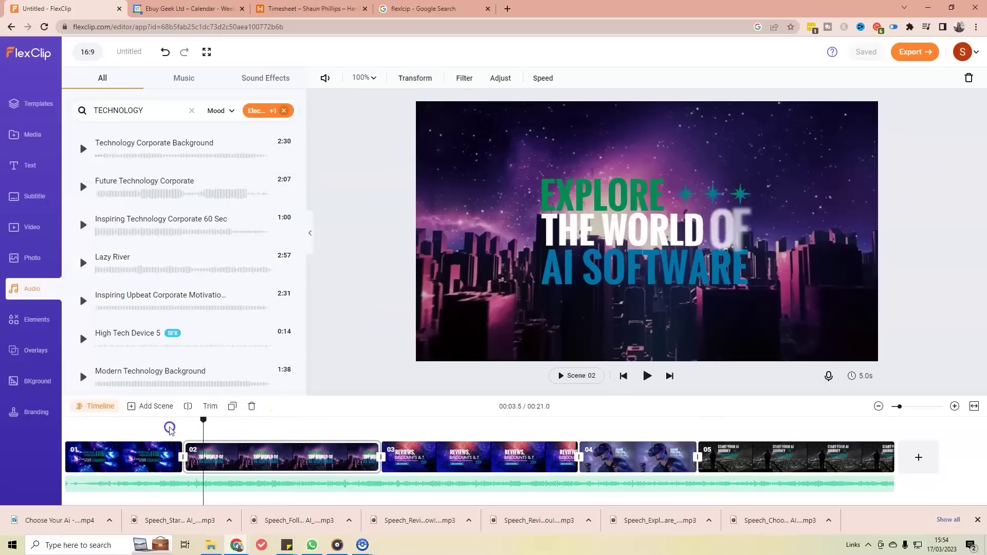
pyautogui.click(82, 426)
pyautogui.moveTo(72, 428); pyautogui.dragTo(66, 432)
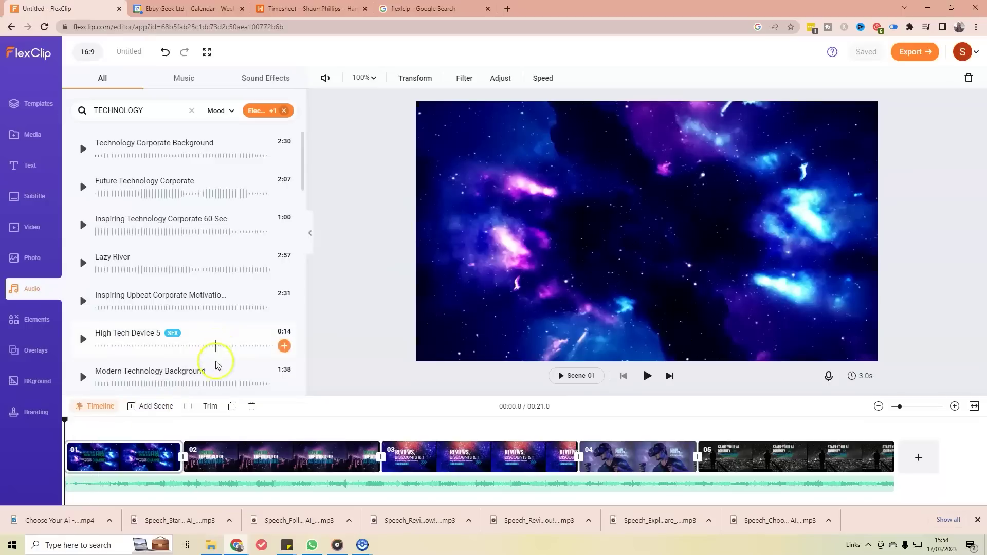
pyautogui.moveTo(274, 163)
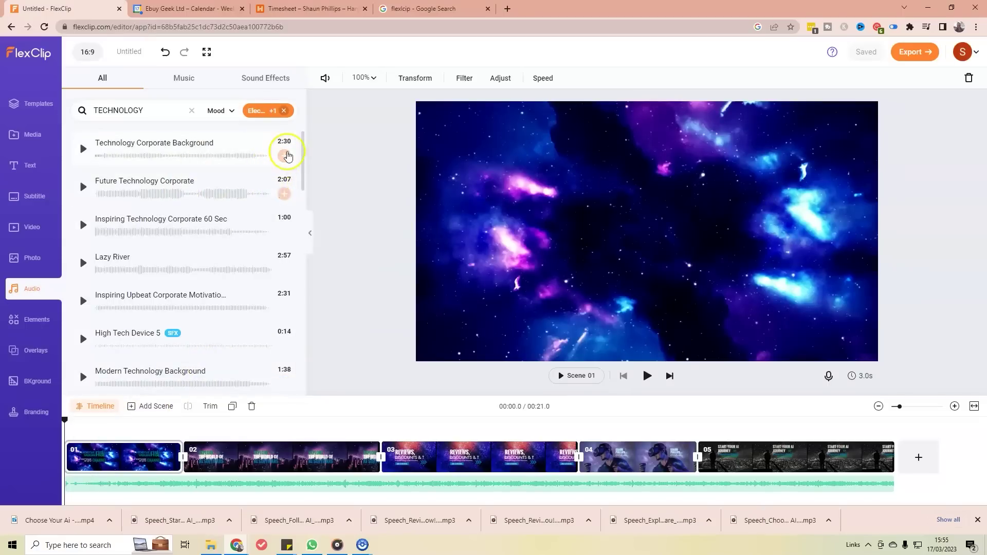
pyautogui.click(284, 157)
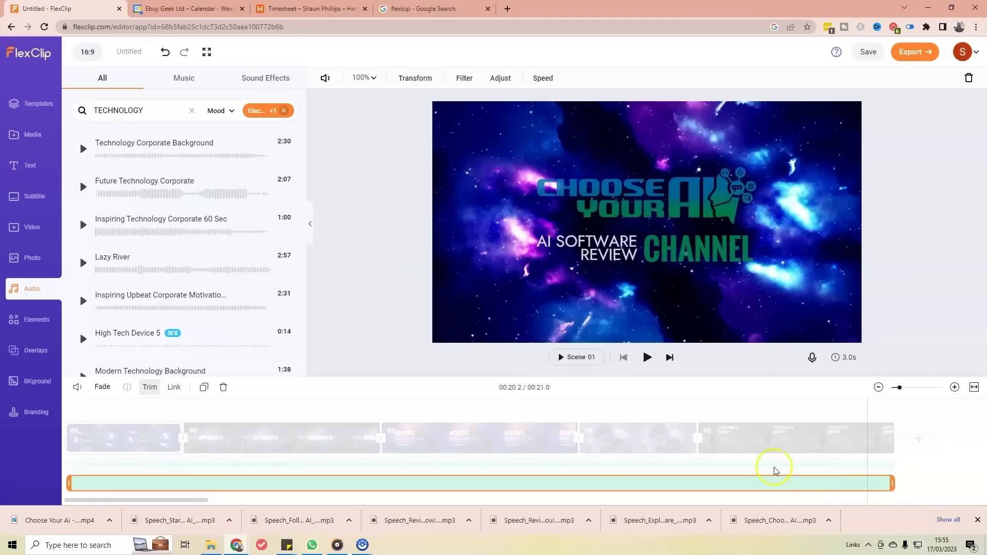
pyautogui.click(790, 473)
pyautogui.click(737, 473)
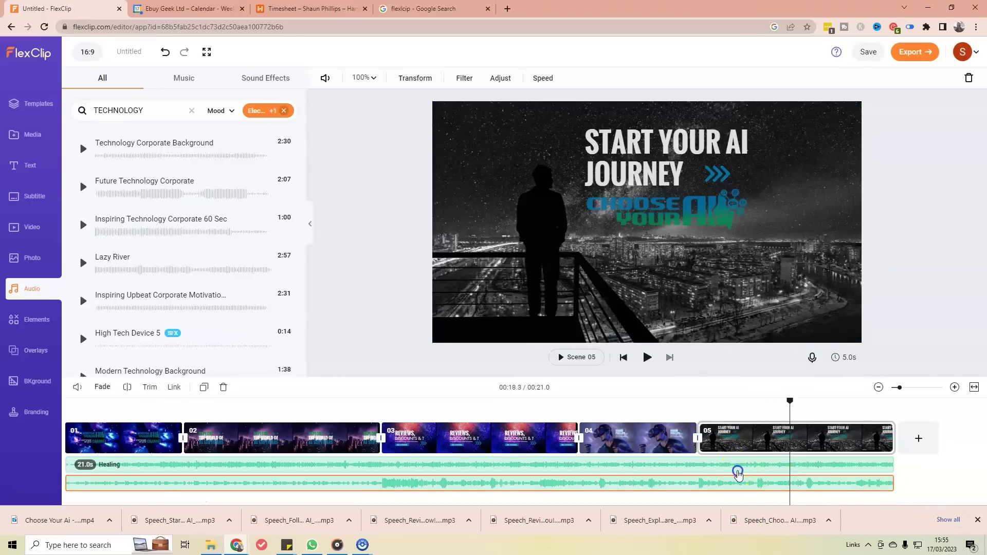
pyautogui.click(663, 439)
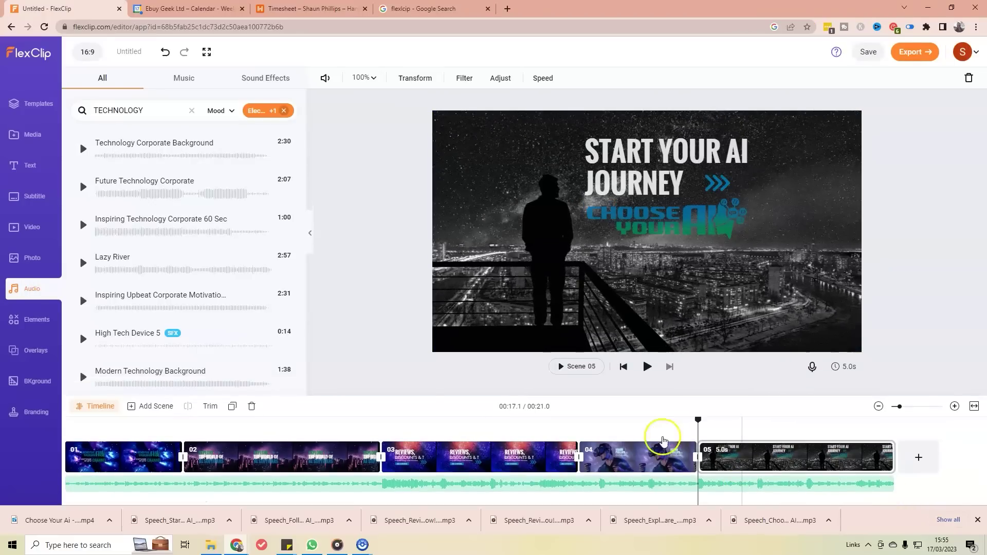
pyautogui.click(687, 431)
pyautogui.click(626, 377)
pyautogui.click(625, 377)
pyautogui.click(626, 377)
pyautogui.click(626, 377)
pyautogui.click(642, 391)
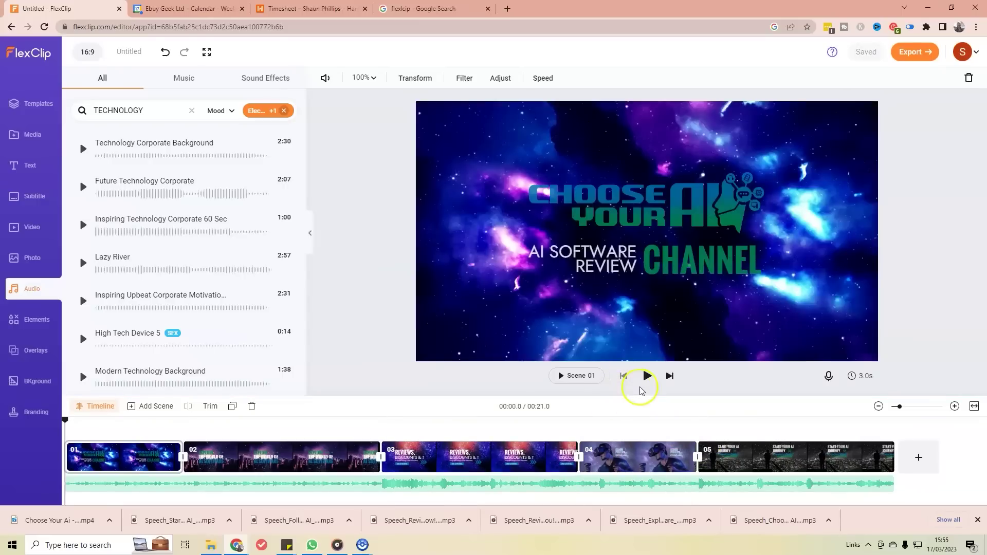
pyautogui.click(647, 376)
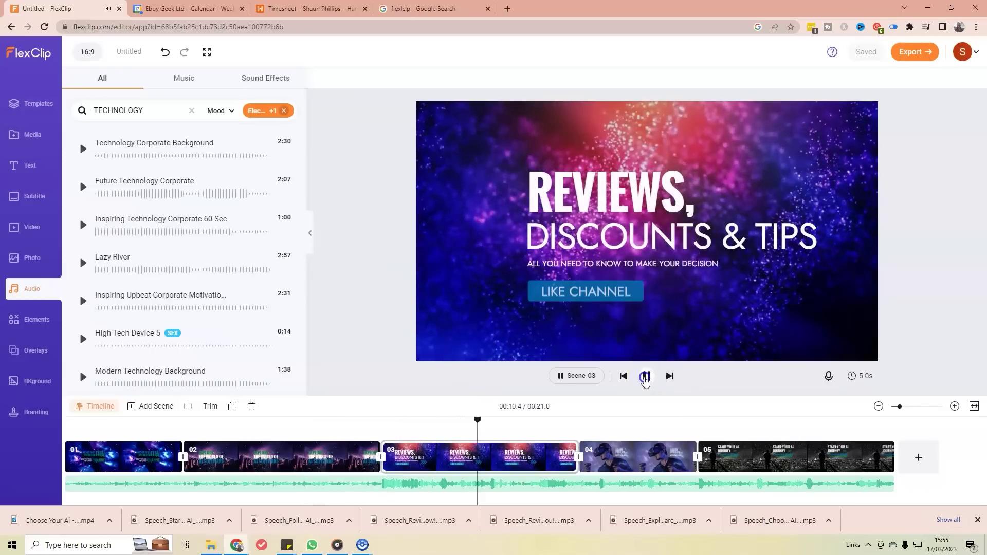
pyautogui.click(646, 376)
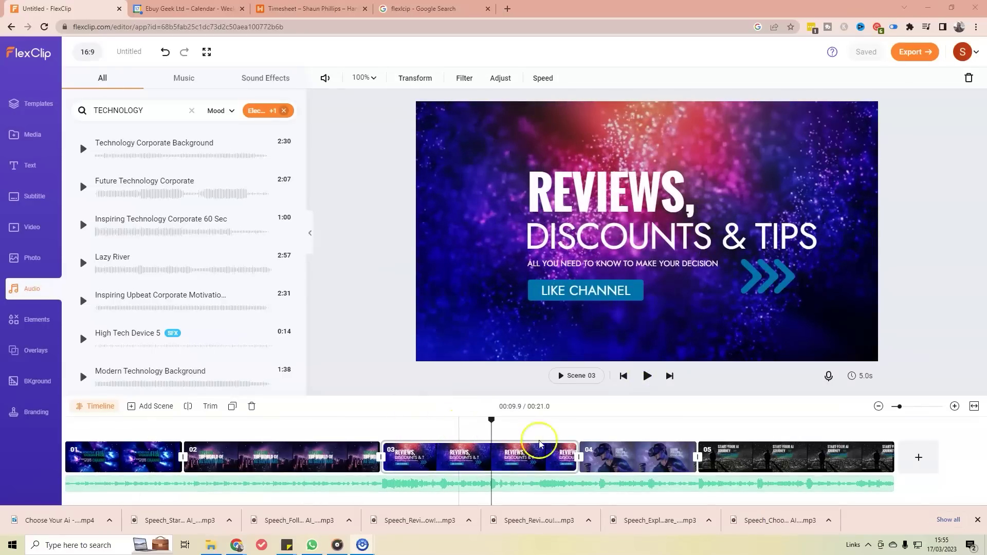
pyautogui.click(630, 377)
pyautogui.click(626, 379)
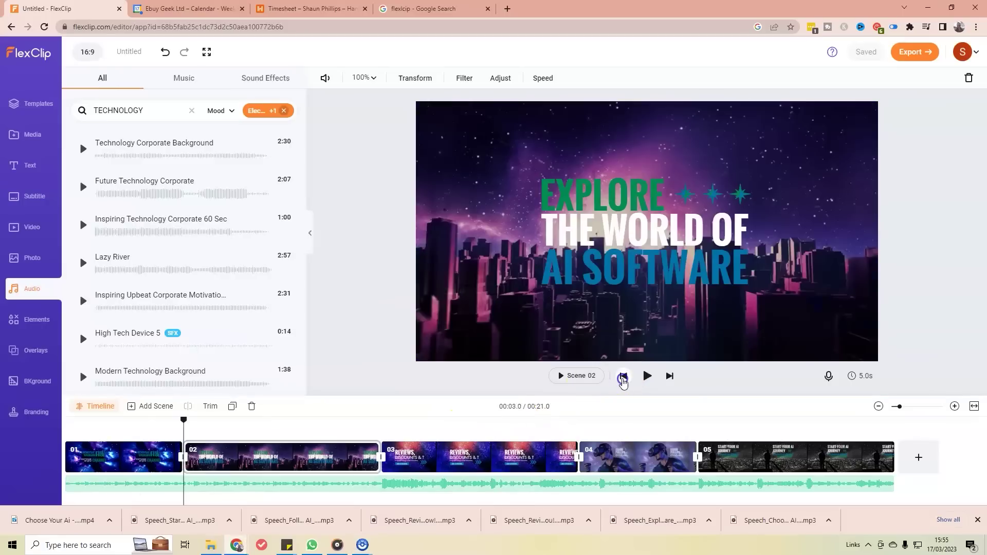
pyautogui.press('space')
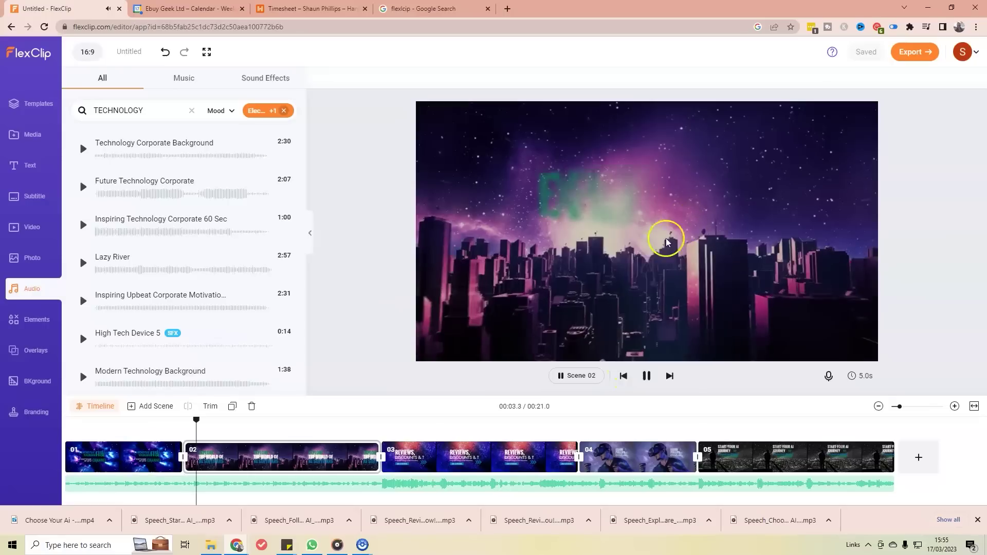
pyautogui.click(185, 446)
pyautogui.moveTo(212, 424); pyautogui.dragTo(74, 431)
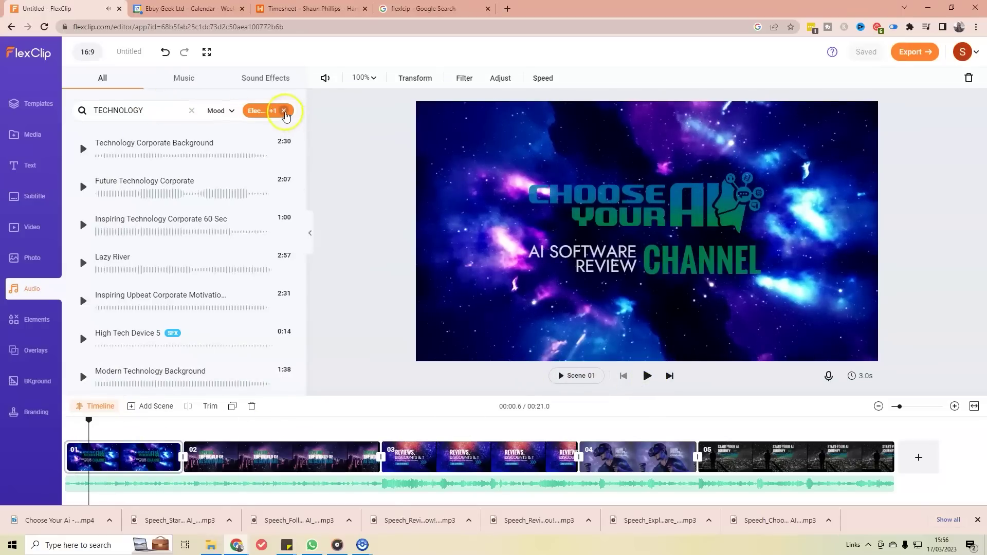
# Step: Clear the Electronic genre filter and search the music library for HIGH TECH
pyautogui.click(285, 111)
pyautogui.click(74, 110)
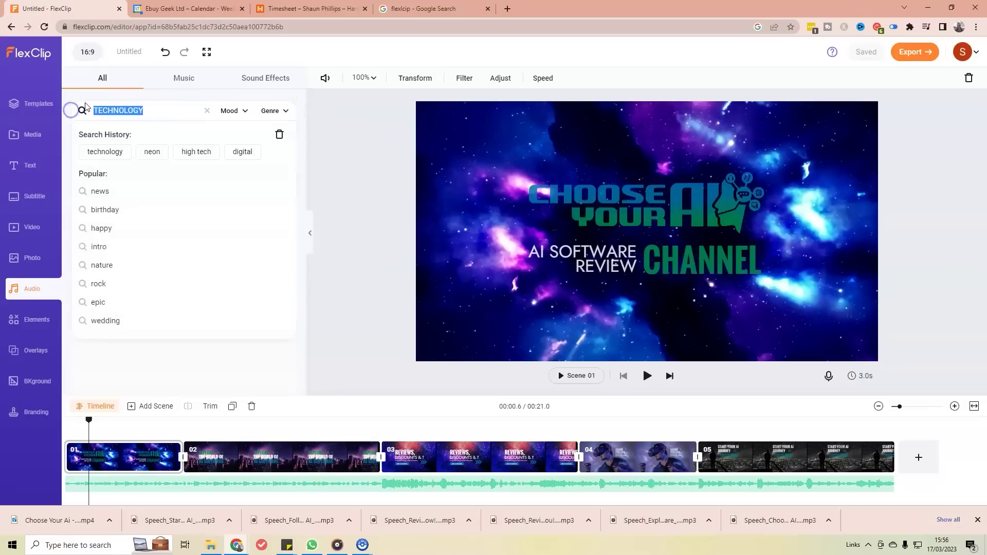
pyautogui.write('HIGH TECH')
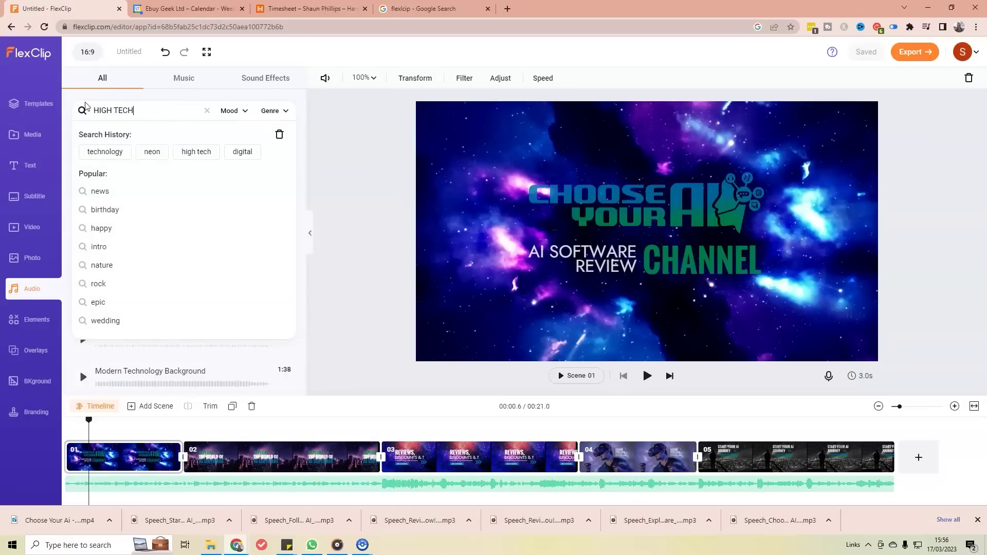
pyautogui.press('Return')
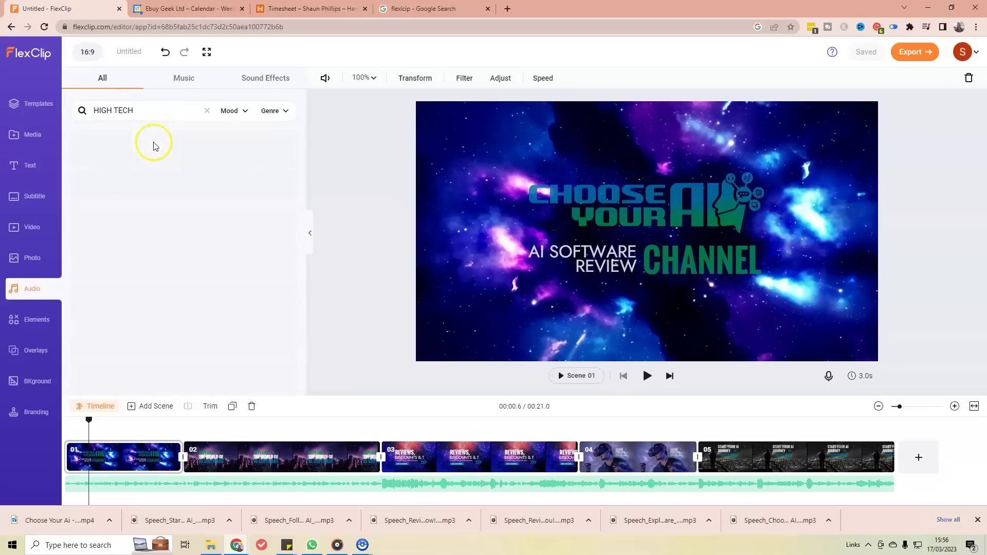
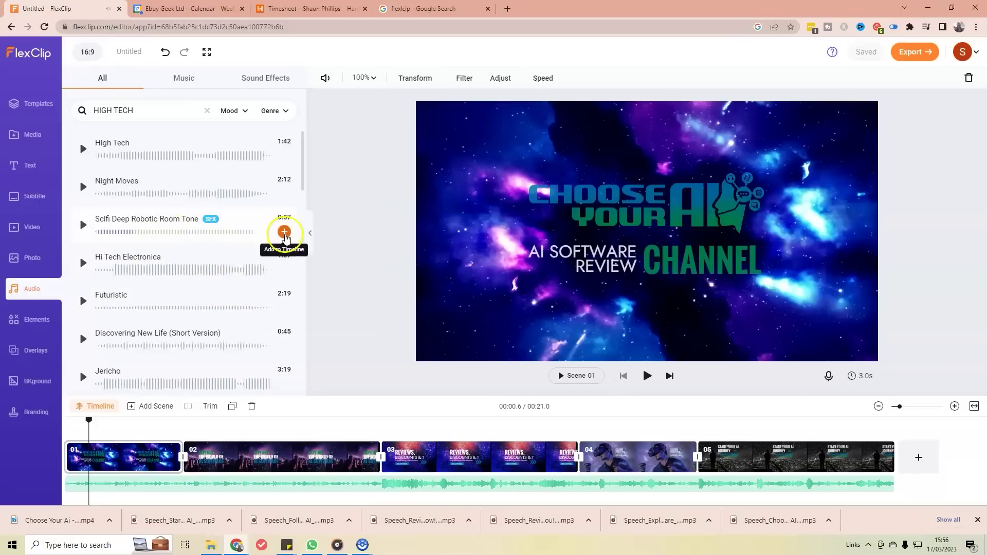
# Step: Try the Scifi Deep Robotic Room Tone effect, trimmed to about 2 seconds, then delete it
pyautogui.moveTo(89, 420); pyautogui.dragTo(71, 425)
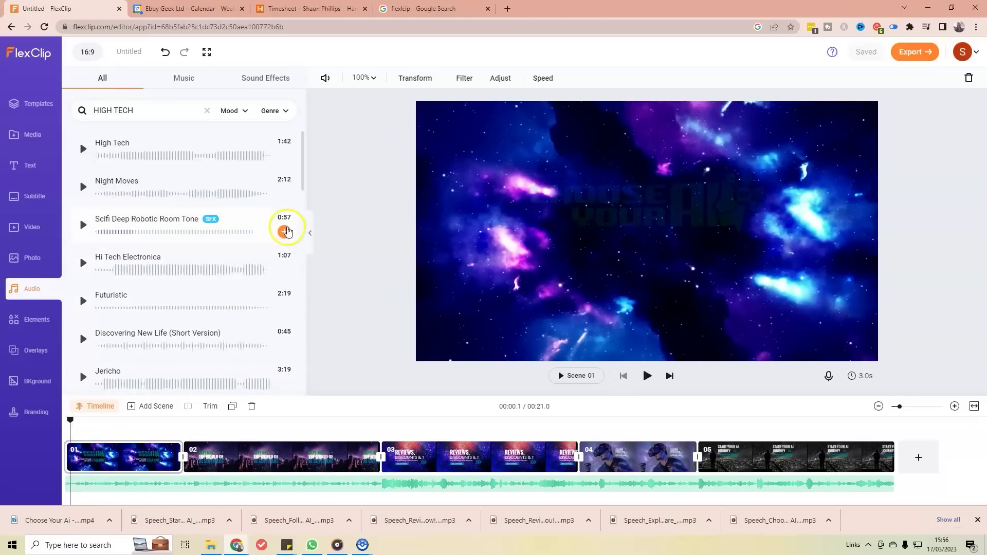
pyautogui.click(284, 231)
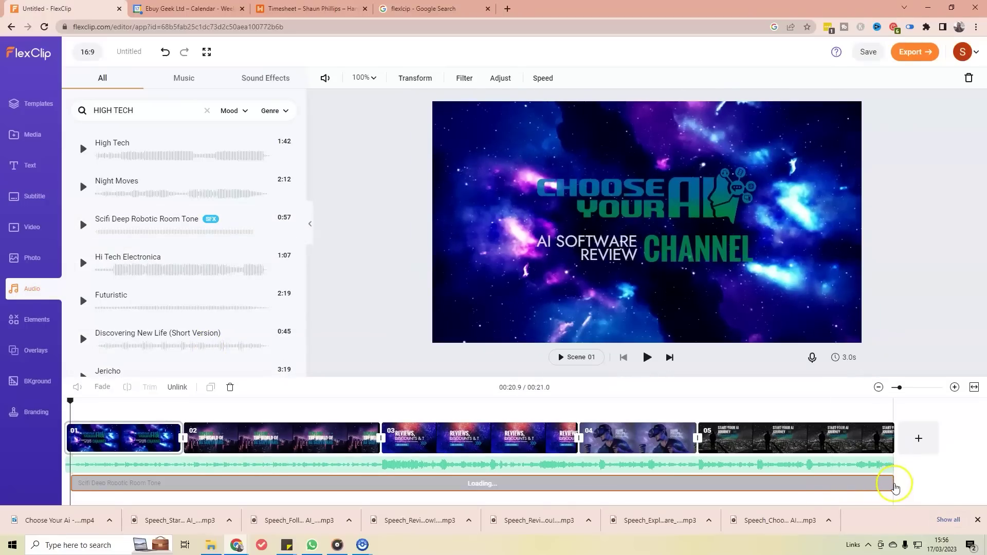
pyautogui.click(893, 488)
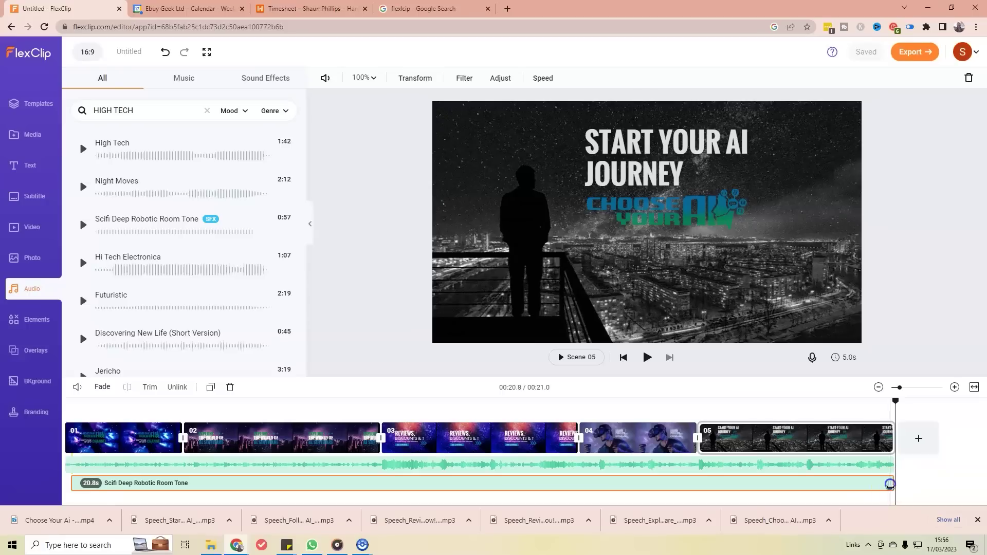
pyautogui.moveTo(273, 481); pyautogui.dragTo(114, 483)
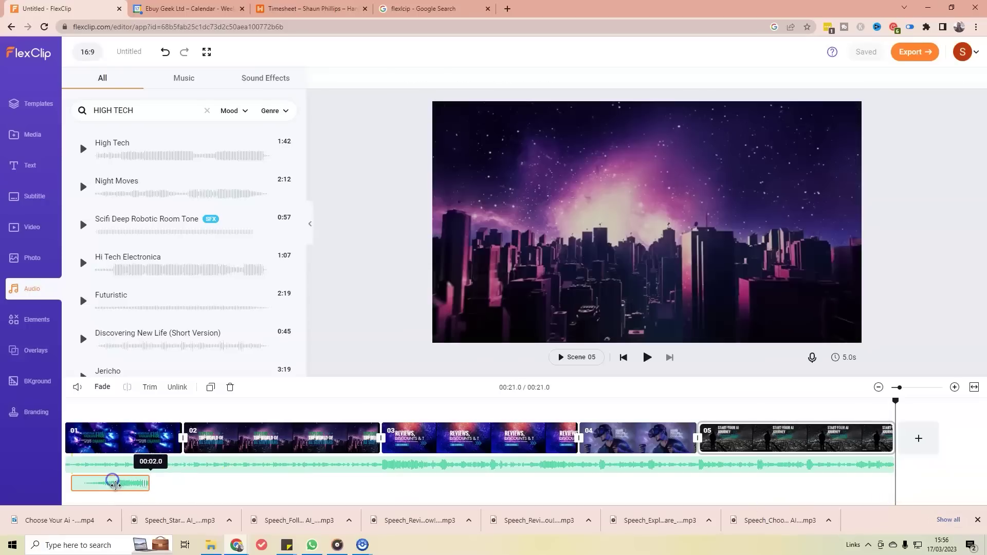
pyautogui.click(75, 401)
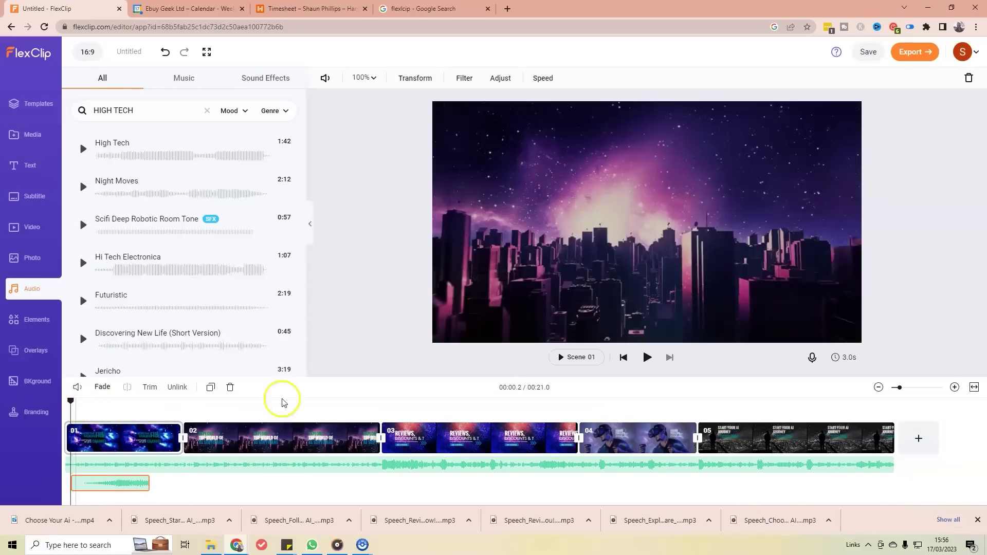
pyautogui.click(624, 359)
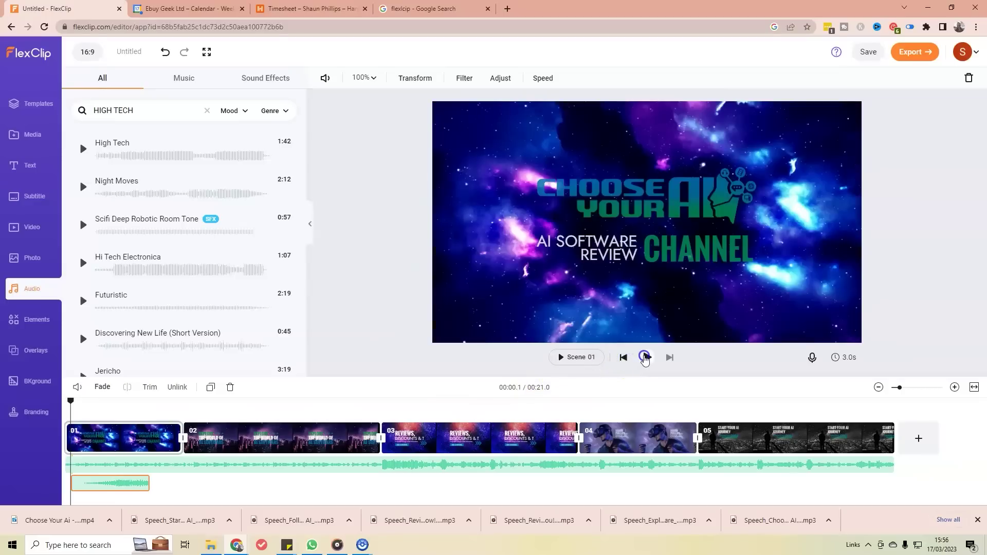
pyautogui.click(644, 357)
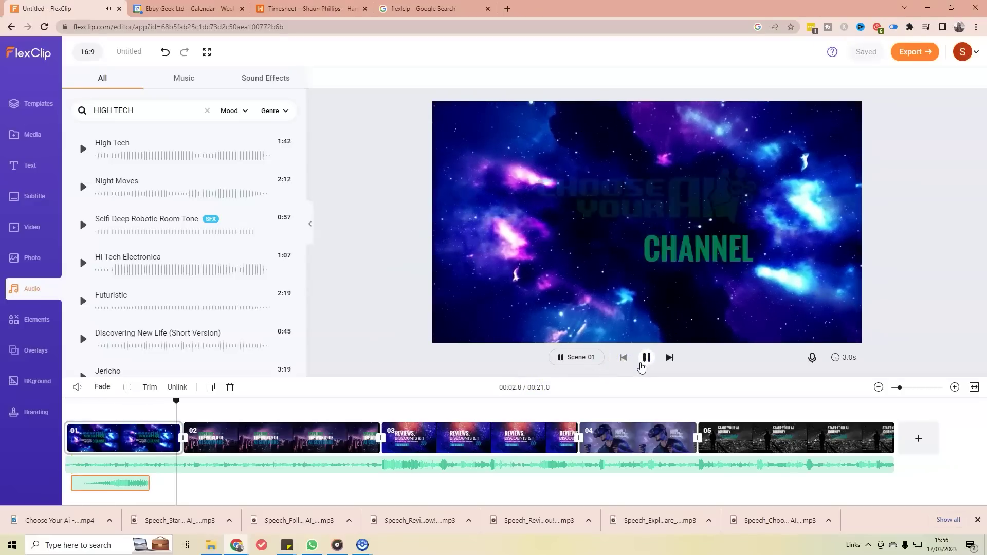
pyautogui.click(641, 365)
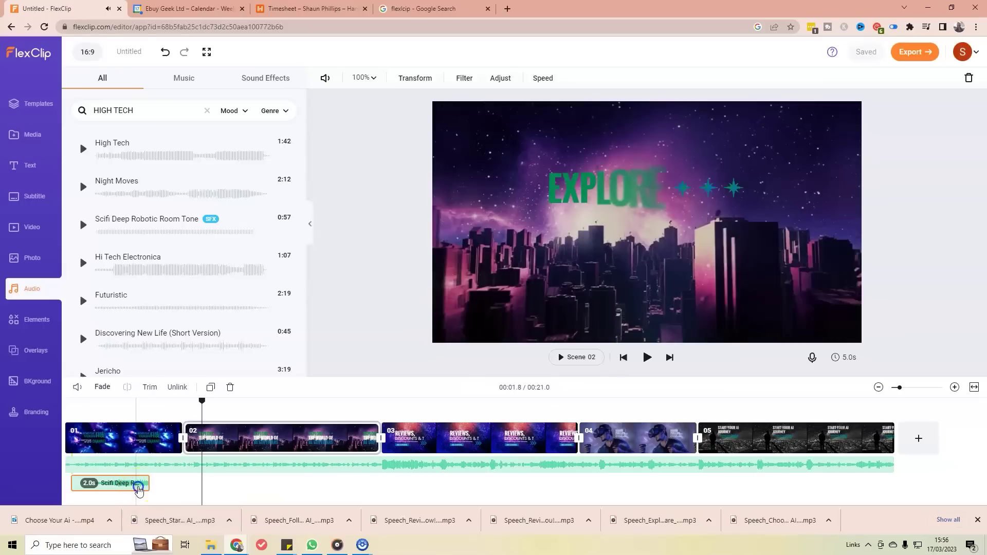
pyautogui.press('Delete')
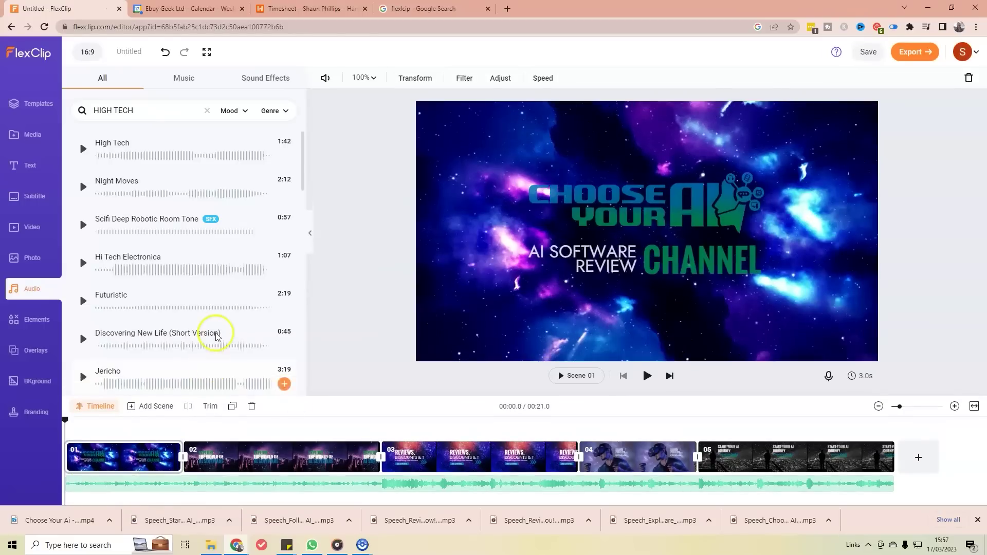
# Step: Search the audio library for neon and add Neon Switching On to the timeline
pyautogui.scroll(-5, 219, 333)
pyautogui.scroll(-4, 222, 331)
pyautogui.scroll(4, 221, 329)
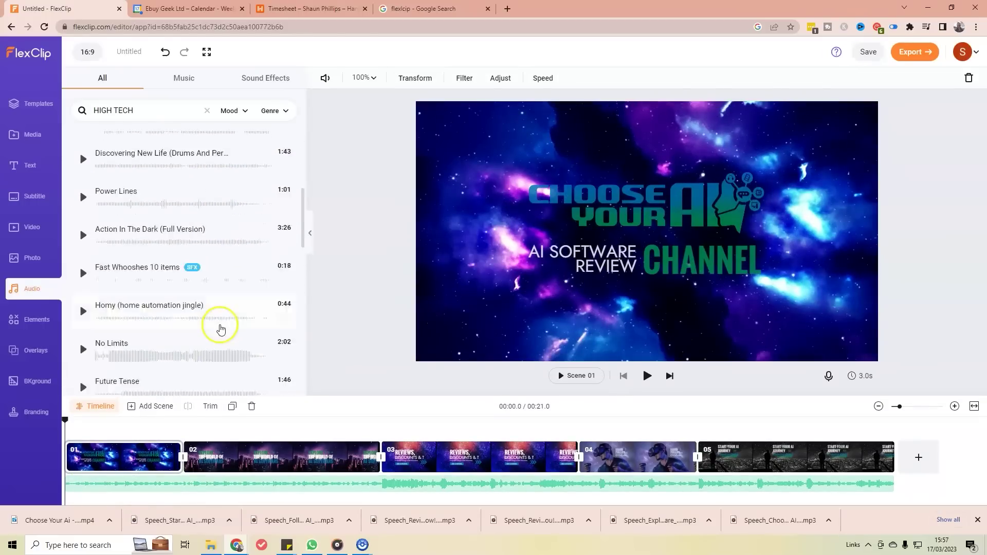
pyautogui.scroll(5, 221, 318)
pyautogui.click(78, 108)
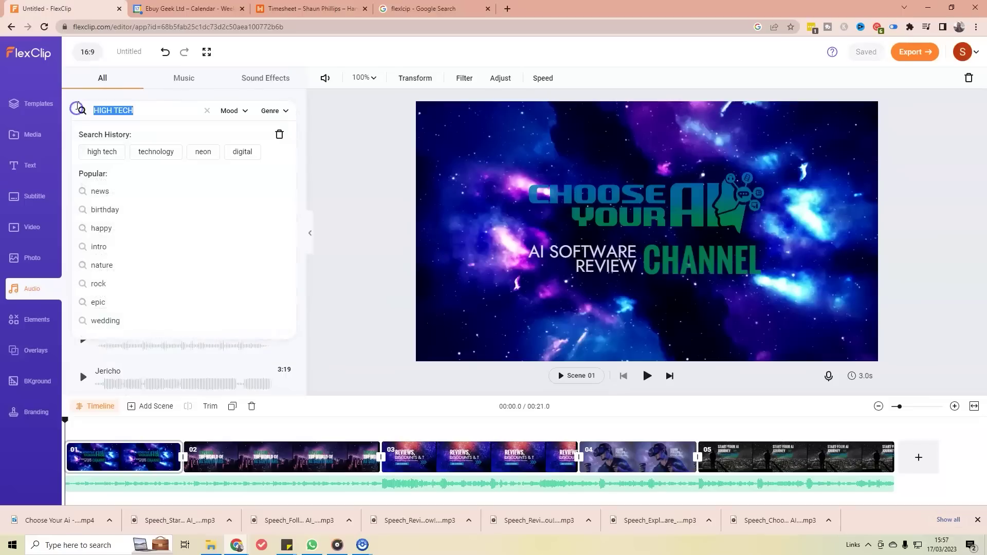
pyautogui.press('Return')
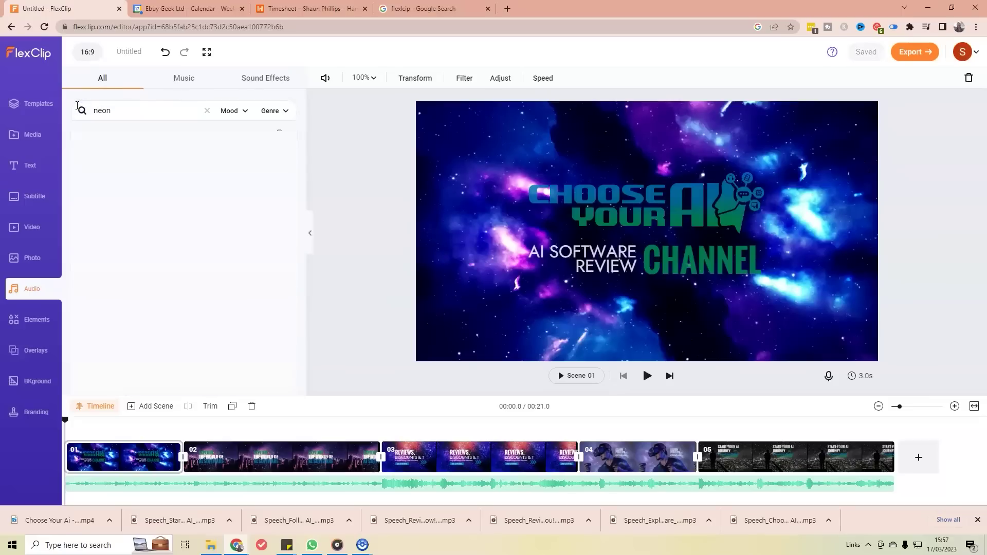
pyautogui.click(86, 82)
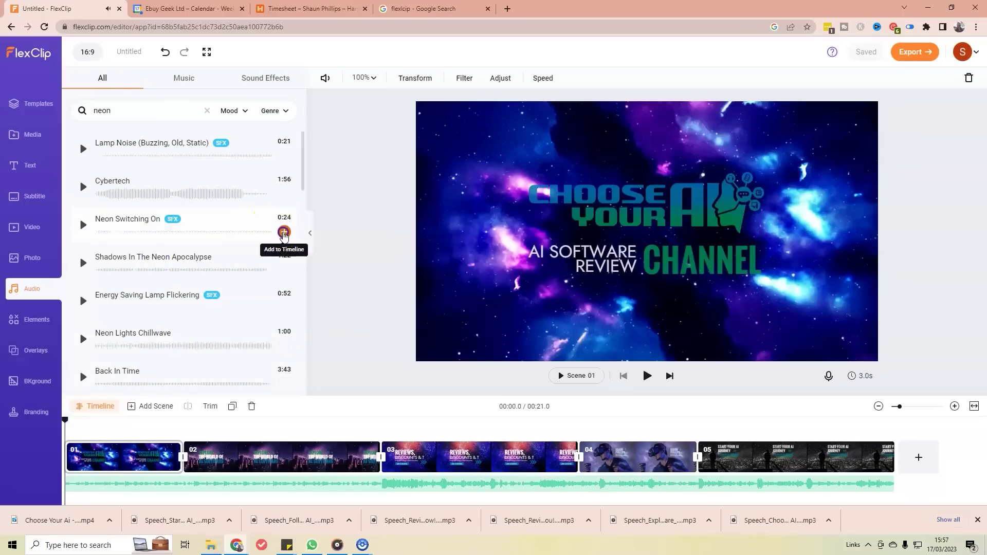
pyautogui.click(284, 232)
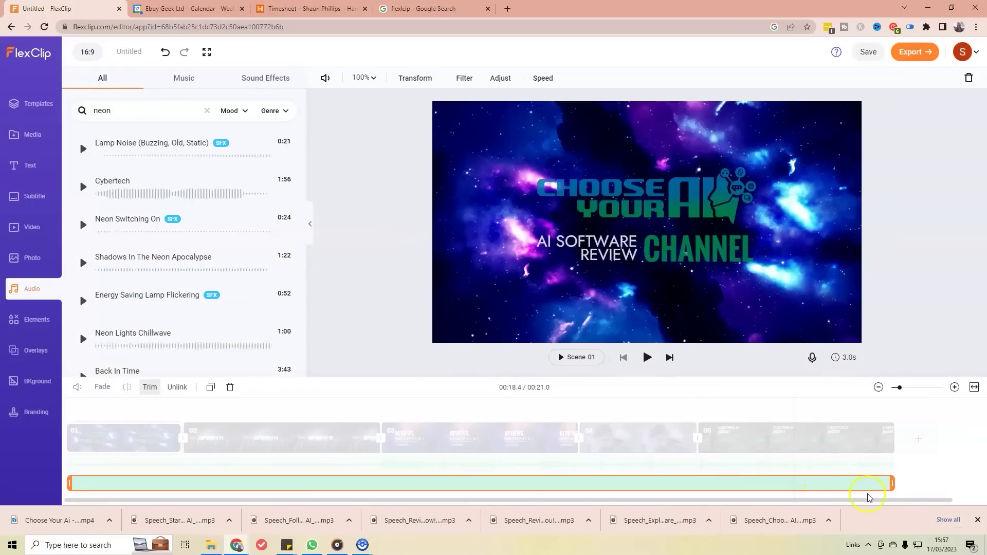
# Step: Trim the Neon Switching On clip from its end to about 2.7 seconds
pyautogui.moveTo(893, 484); pyautogui.dragTo(153, 480)
pyautogui.moveTo(706, 485); pyautogui.dragTo(120, 482)
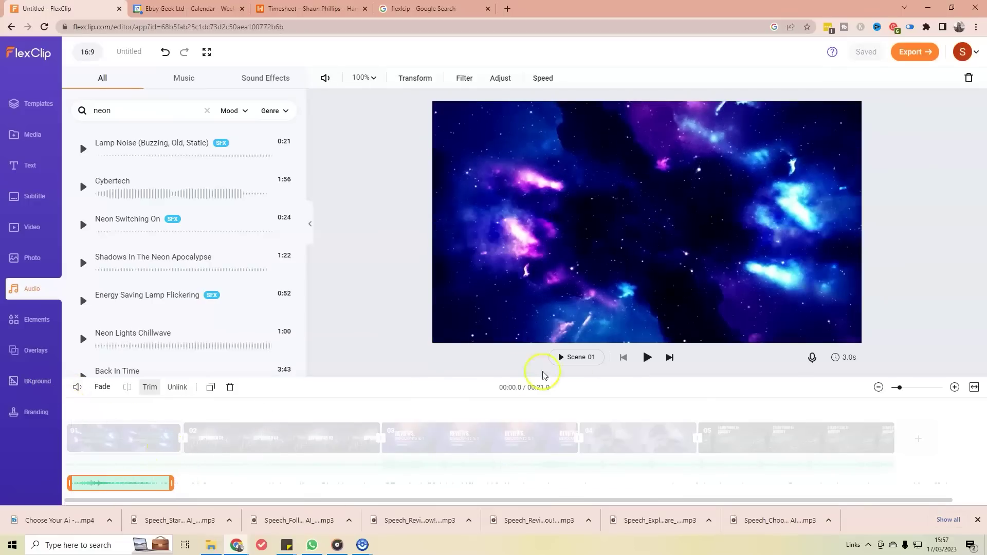
pyautogui.click(122, 429)
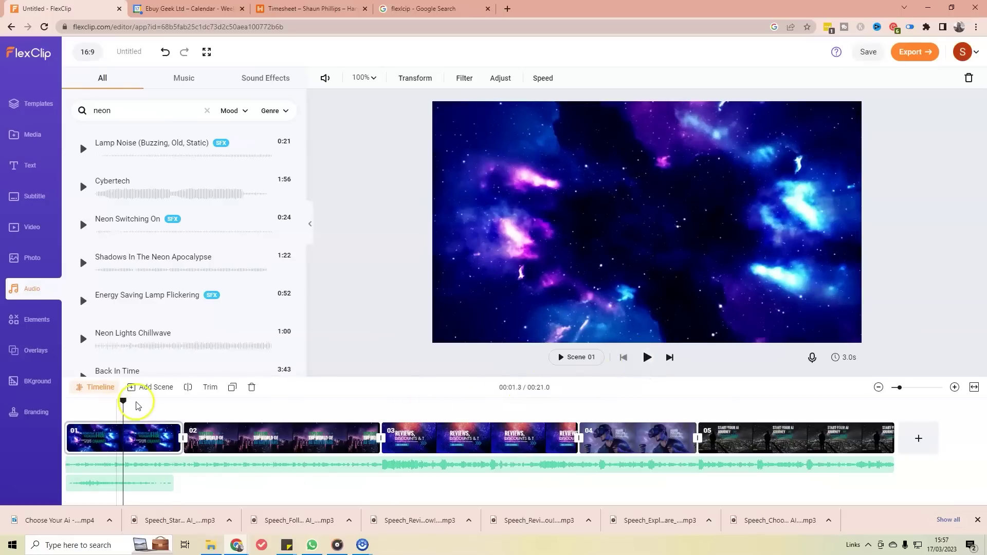
pyautogui.click(61, 404)
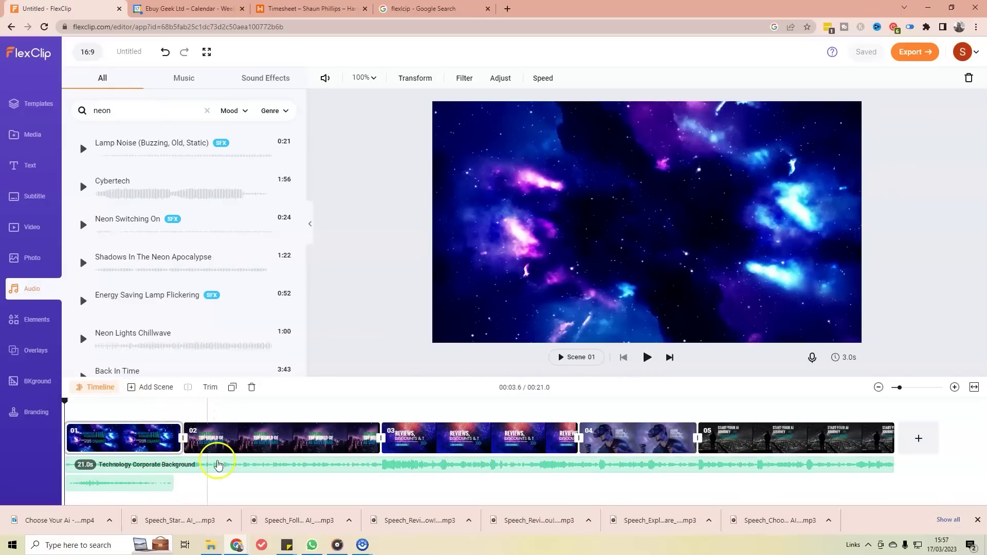
# Step: Give the neon clip a 2.5-second fade-out and return the playhead to the start
pyautogui.click(136, 483)
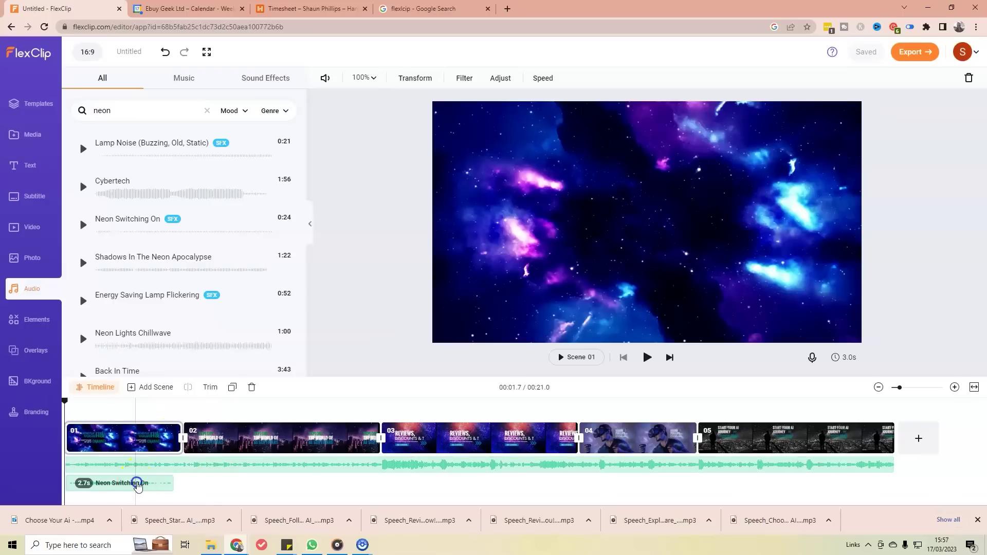
pyautogui.click(102, 390)
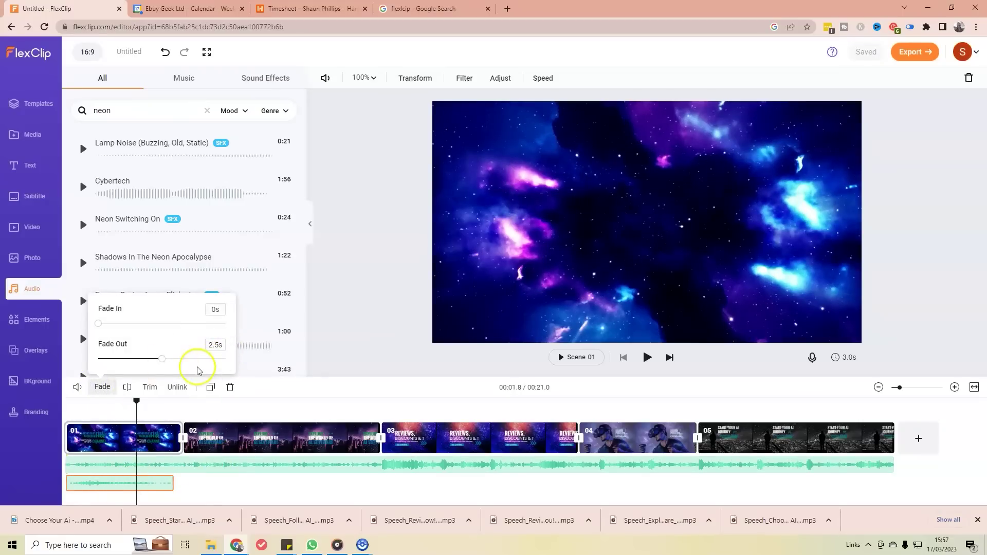
pyautogui.click(328, 392)
pyautogui.click(134, 406)
pyautogui.moveTo(136, 400); pyautogui.dragTo(45, 401)
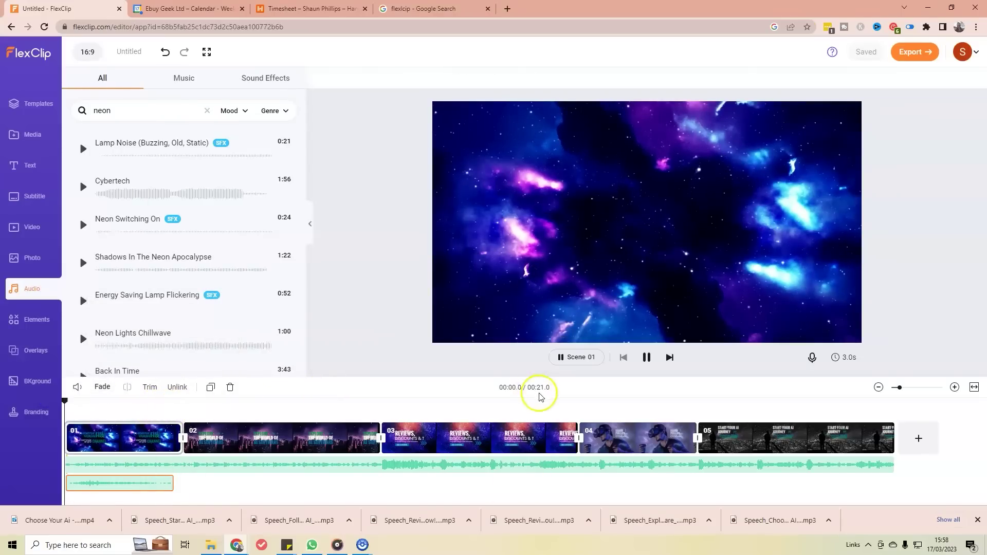
# Step: Play the intro from the start several times to check the neon effect's timing
pyautogui.press('space')
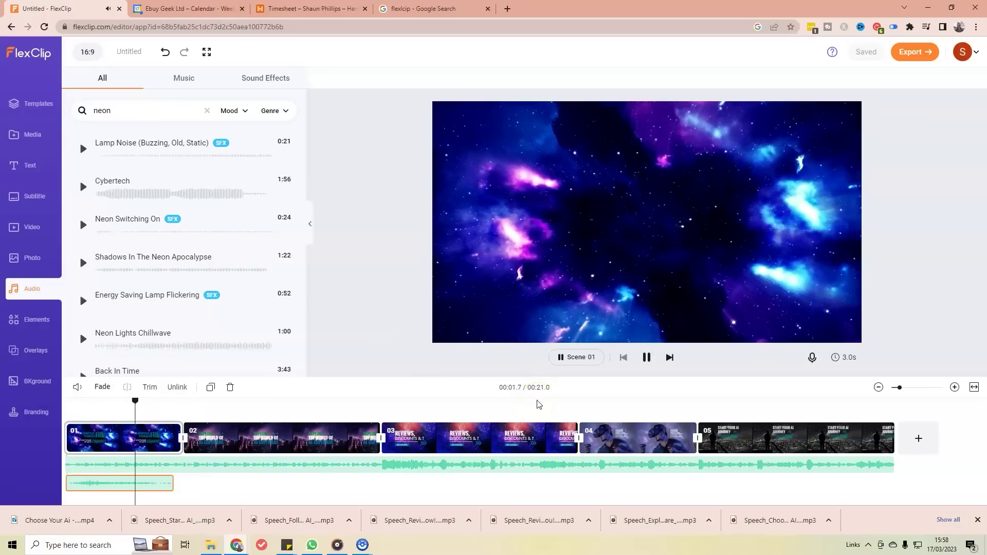
pyautogui.click(202, 442)
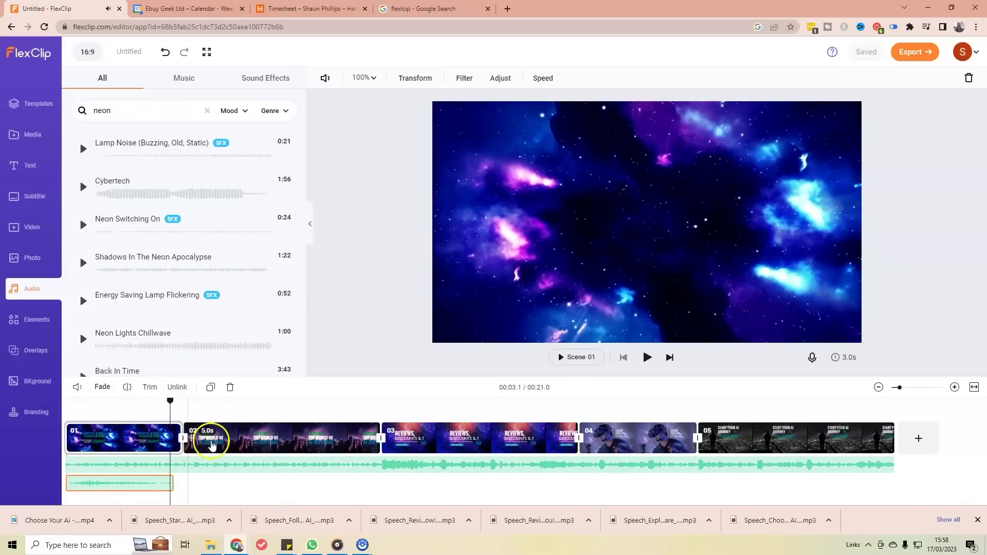
pyautogui.click(158, 435)
pyautogui.click(129, 440)
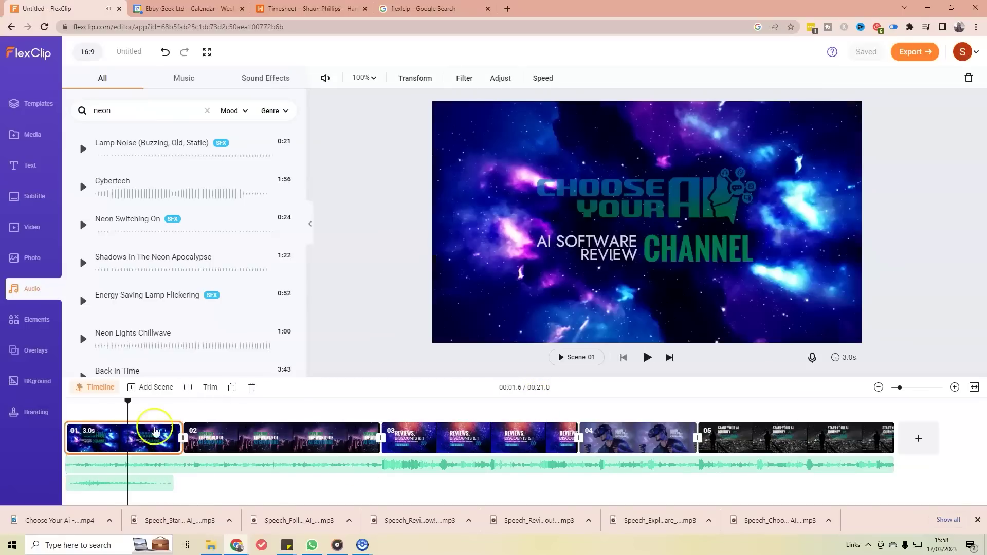
pyautogui.click(106, 403)
pyautogui.press('space')
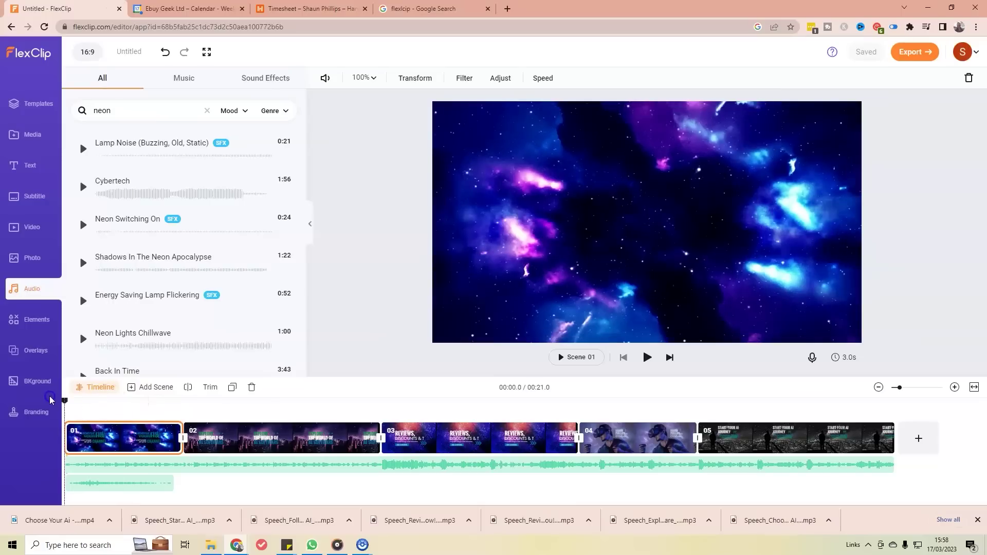
pyautogui.click(137, 403)
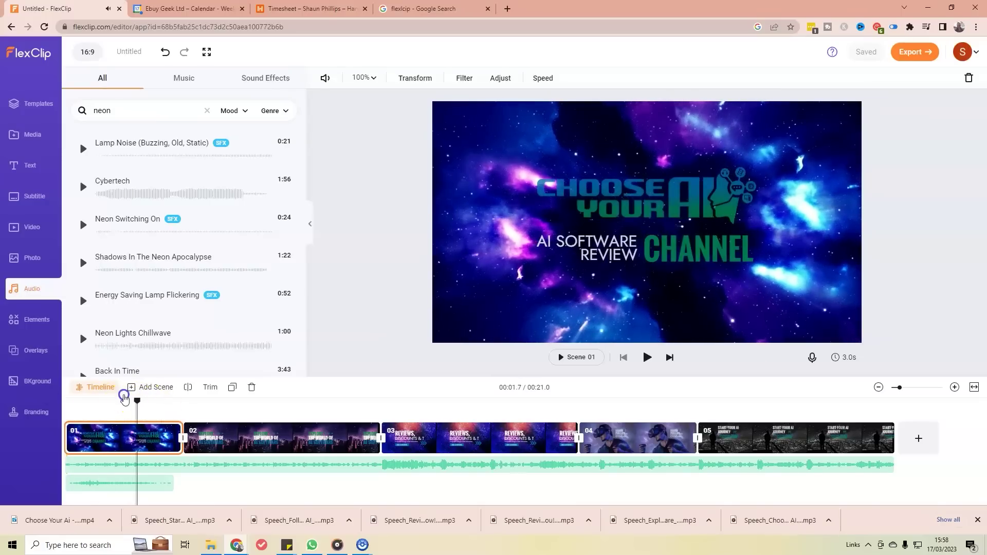
pyautogui.click(65, 402)
pyautogui.press('space')
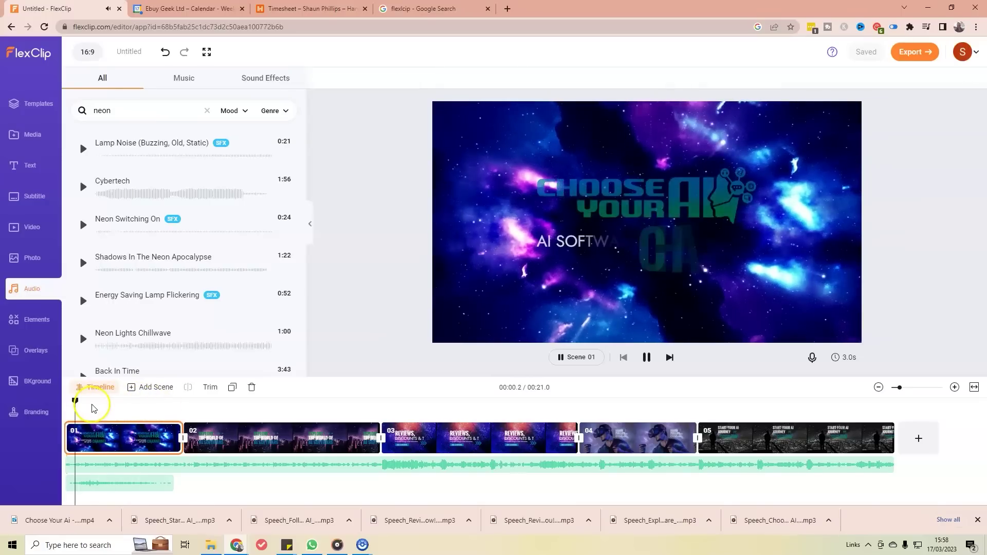
pyautogui.click(101, 431)
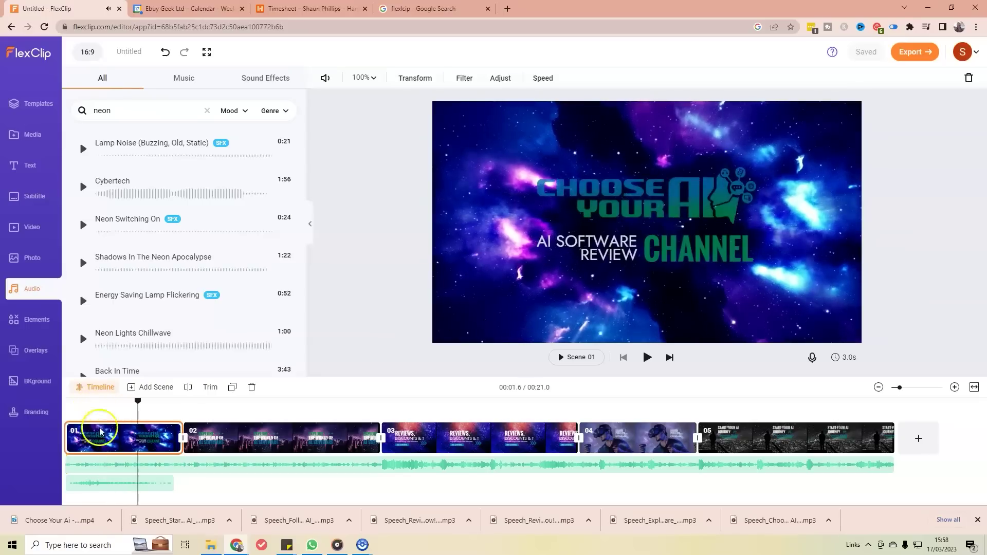
# Step: Trim the start of the Neon Switching On clip, then undo that trim
pyautogui.click(92, 482)
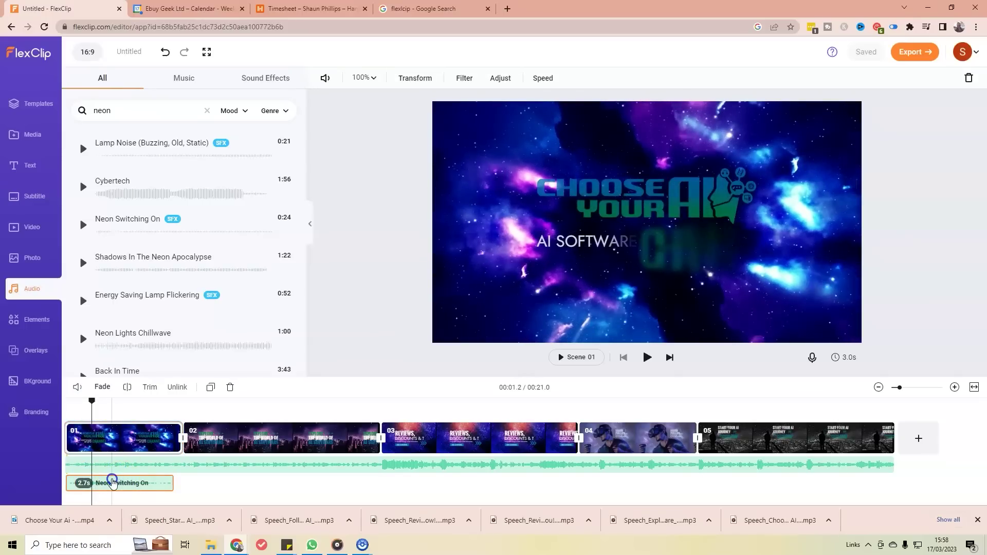
pyautogui.click(73, 487)
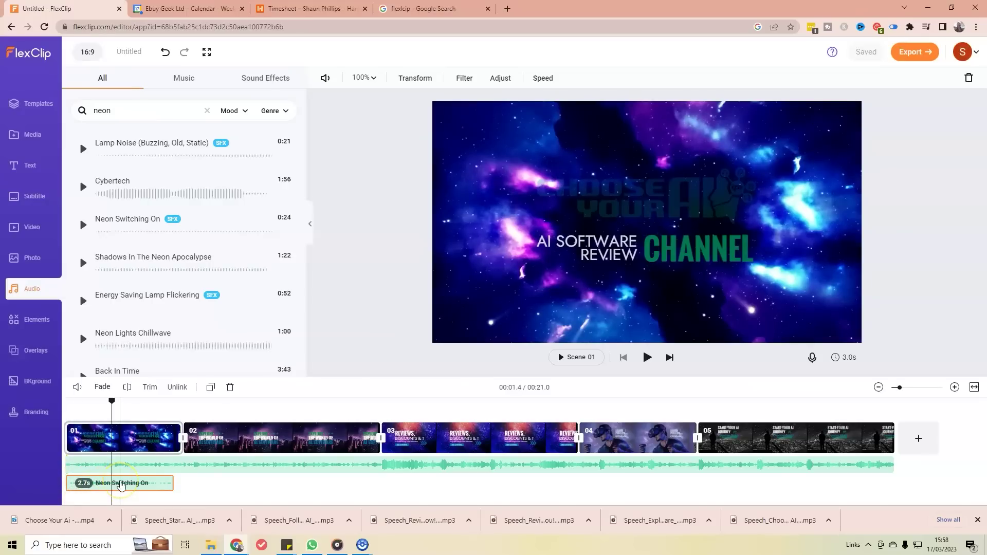
pyautogui.click(157, 389)
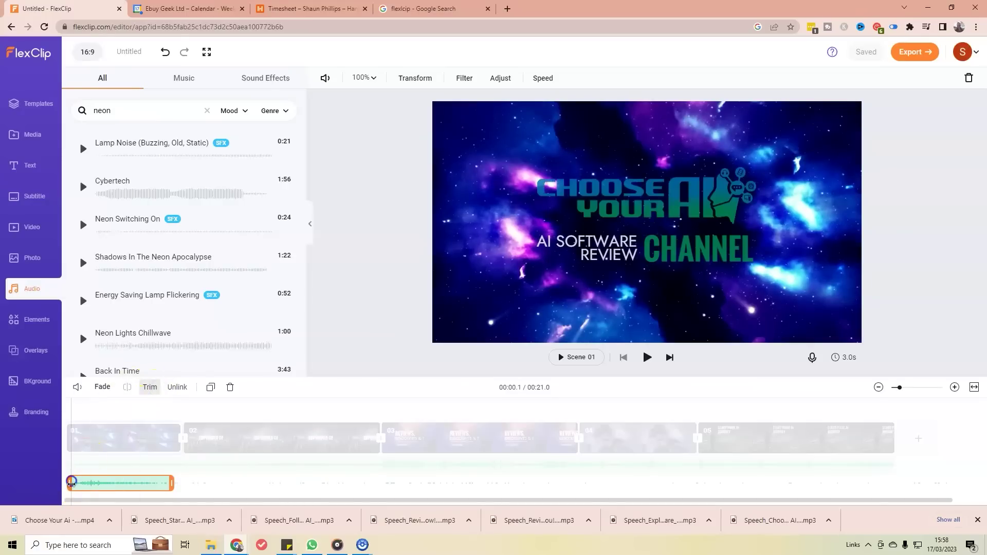
pyautogui.moveTo(75, 484); pyautogui.dragTo(76, 485)
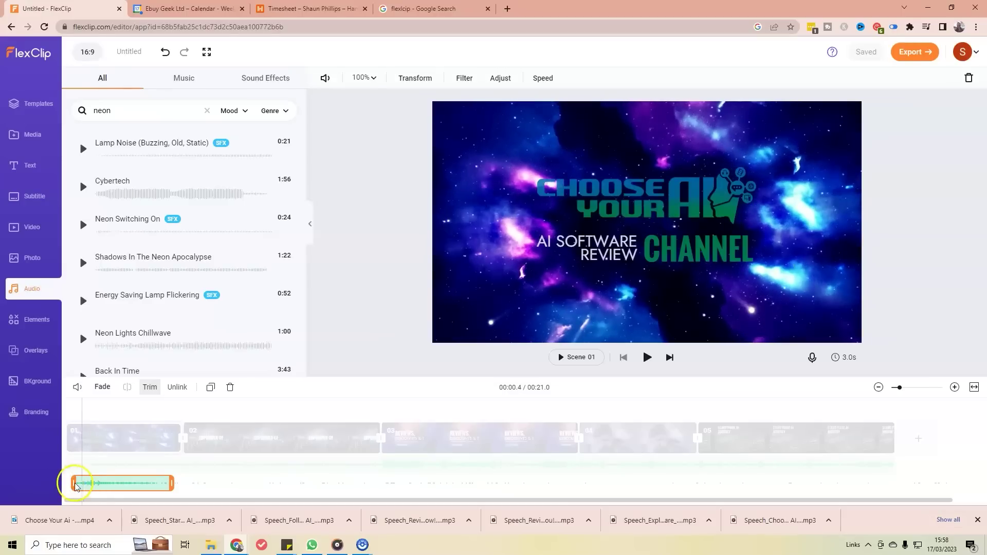
pyautogui.click(137, 420)
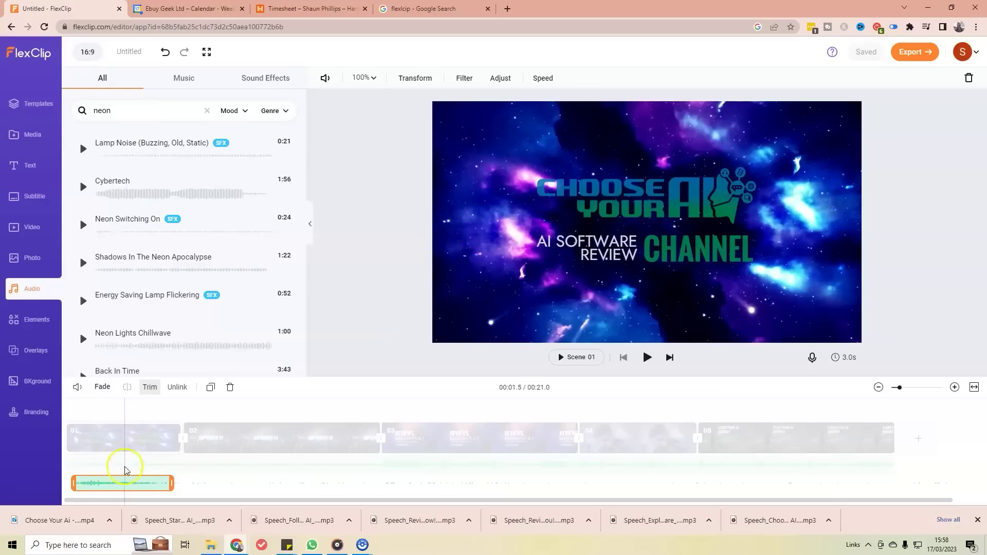
pyautogui.moveTo(136, 482); pyautogui.dragTo(141, 483)
pyautogui.click(194, 467)
pyautogui.click(129, 486)
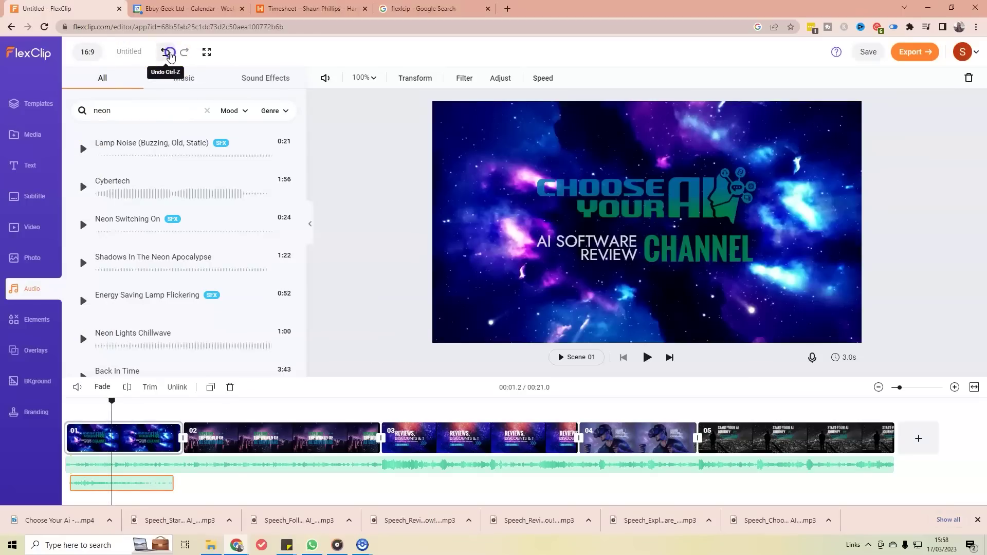
pyautogui.click(166, 52)
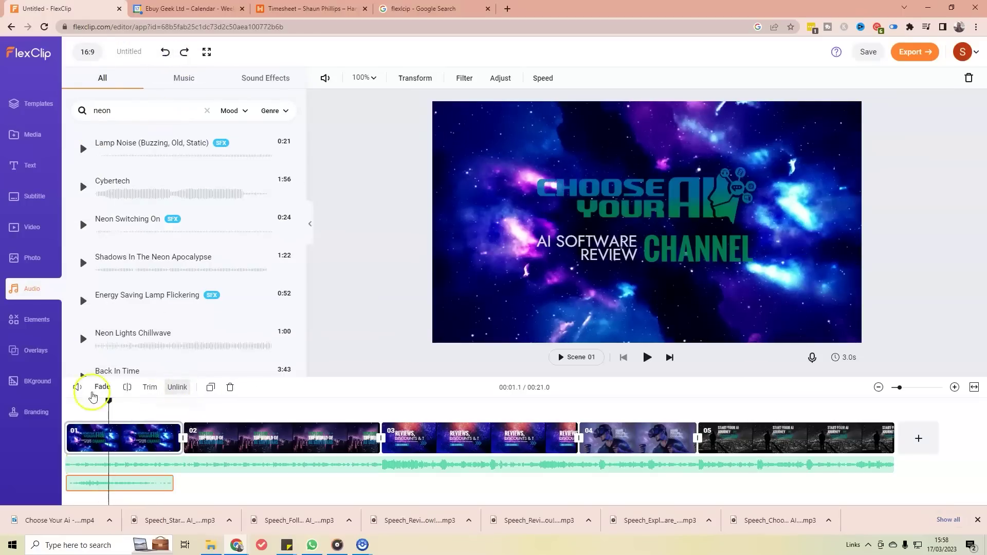
# Step: Re-trim the neon clip's start and shift it slightly earlier
pyautogui.click(149, 391)
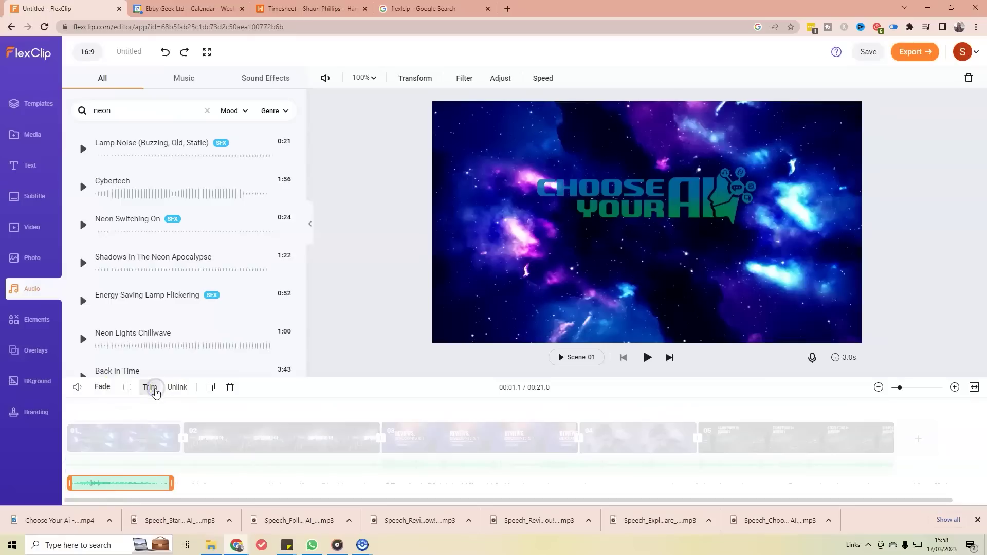
pyautogui.click(74, 483)
pyautogui.moveTo(70, 482); pyautogui.dragTo(75, 481)
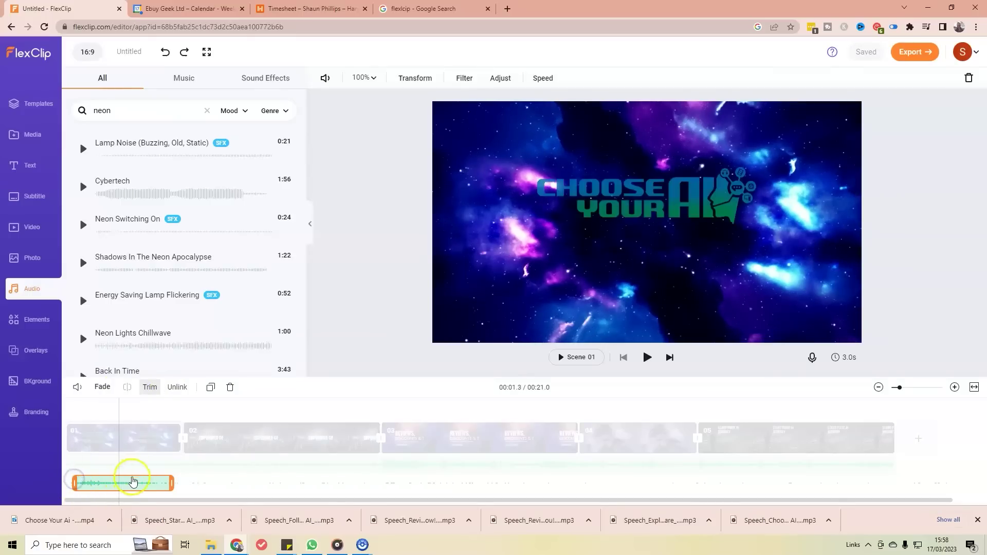
pyautogui.click(191, 407)
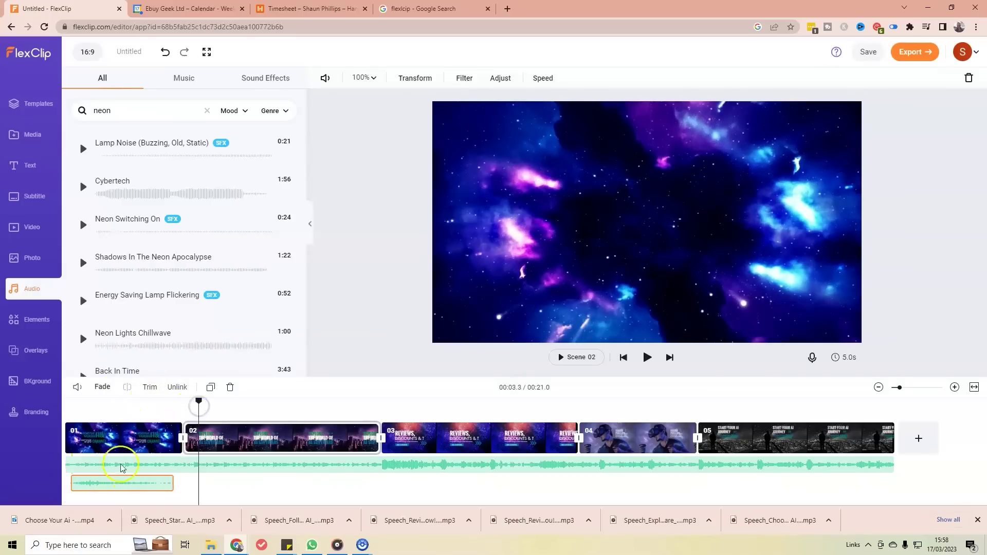
pyautogui.click(122, 483)
pyautogui.moveTo(123, 483); pyautogui.dragTo(119, 484)
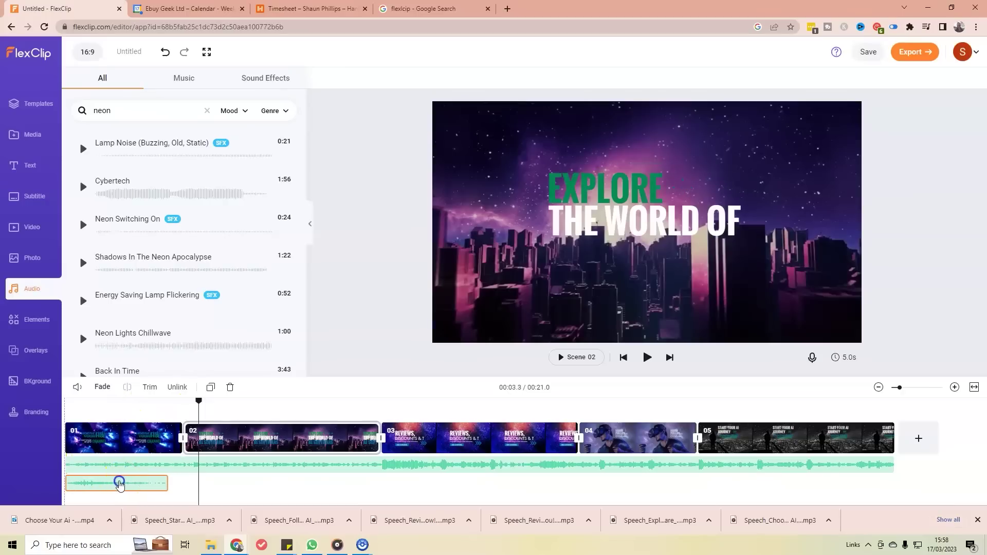
# Step: Play scene 01 from the beginning to check the sound effect's timing
pyautogui.click(153, 452)
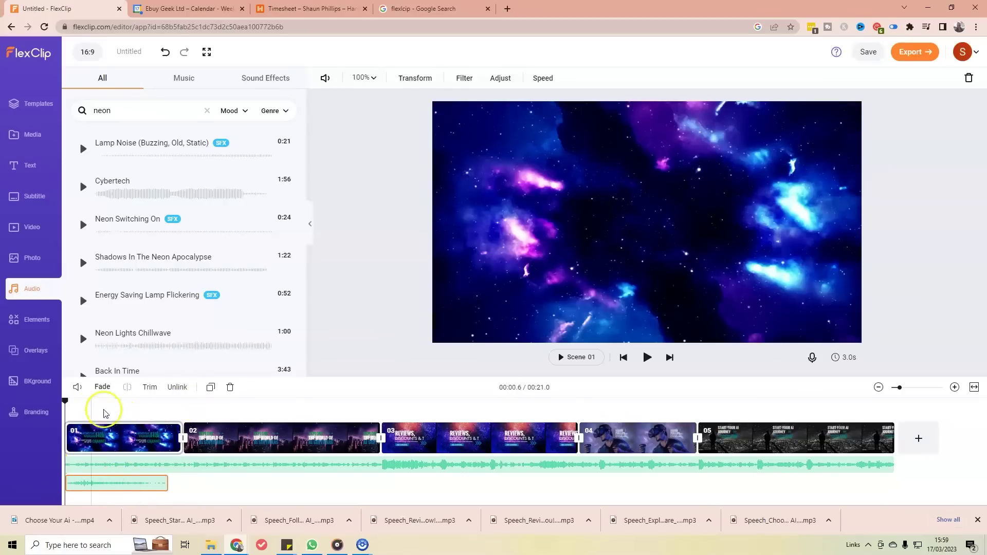
pyautogui.press('space')
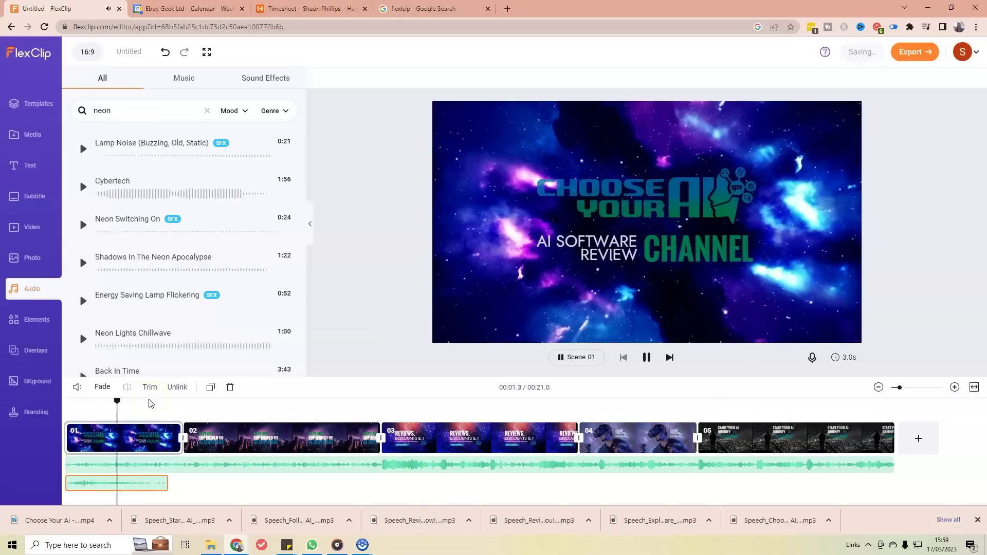
pyautogui.click(485, 335)
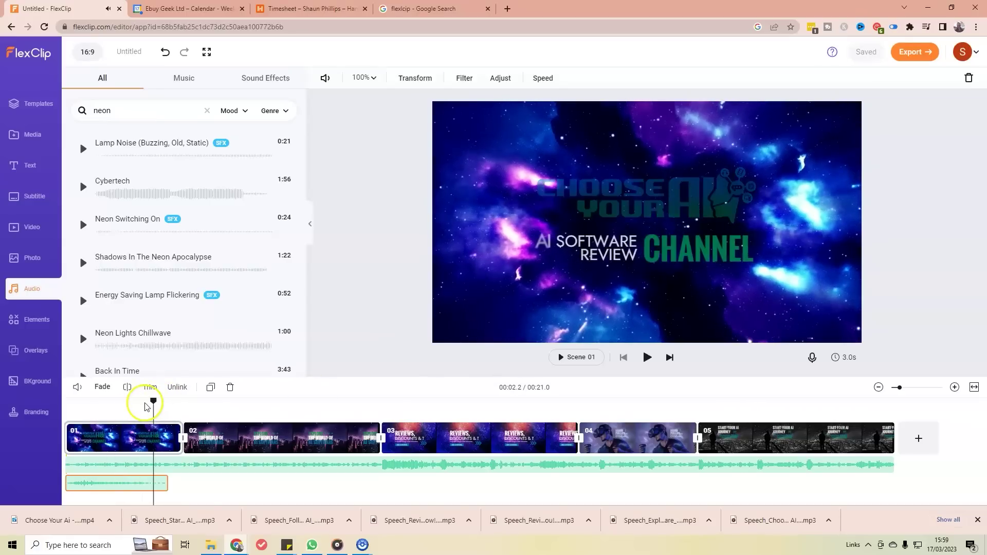
pyautogui.moveTo(156, 405); pyautogui.dragTo(157, 404)
pyautogui.click(65, 404)
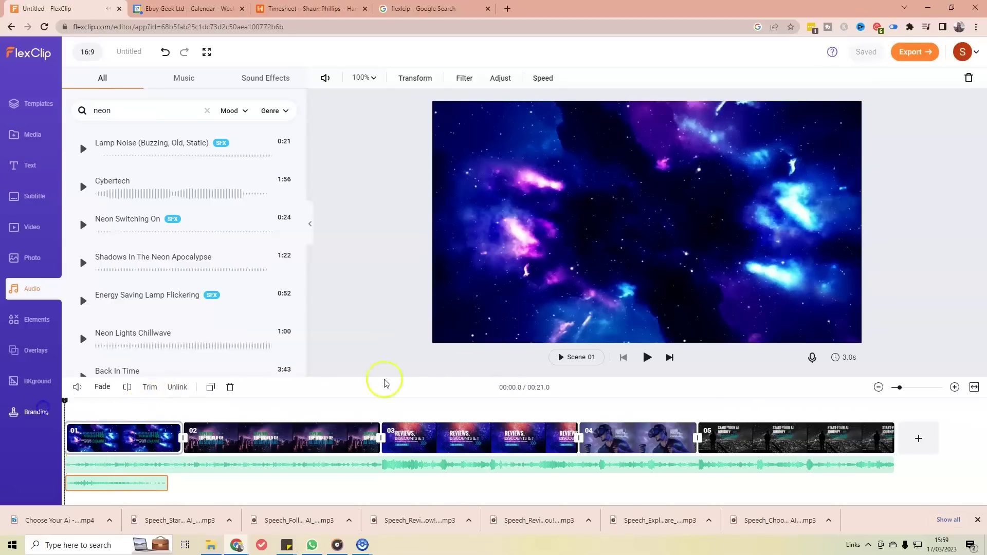
pyautogui.click(591, 358)
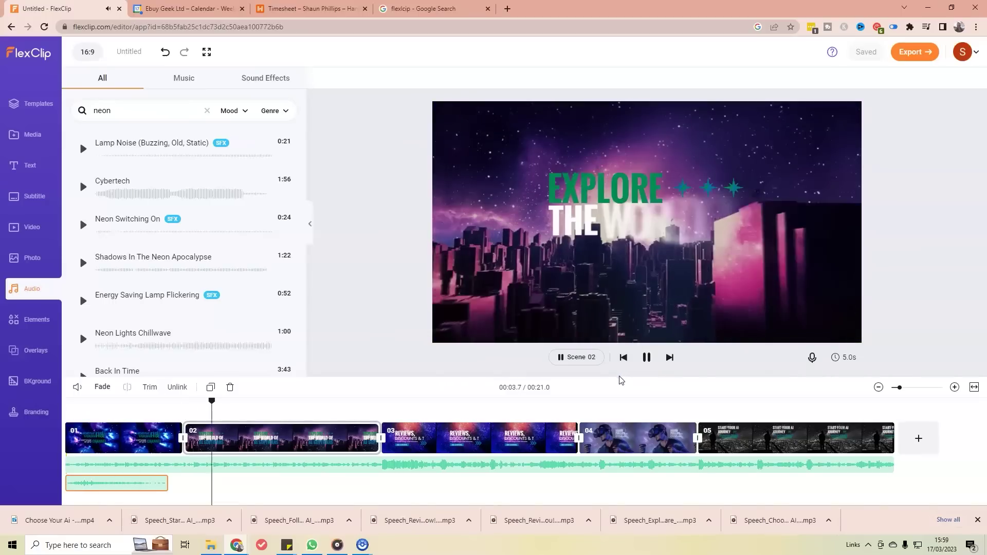
# Step: Extend the neon sound effect to cover all of scene 01 and replay to confirm
pyautogui.click(492, 466)
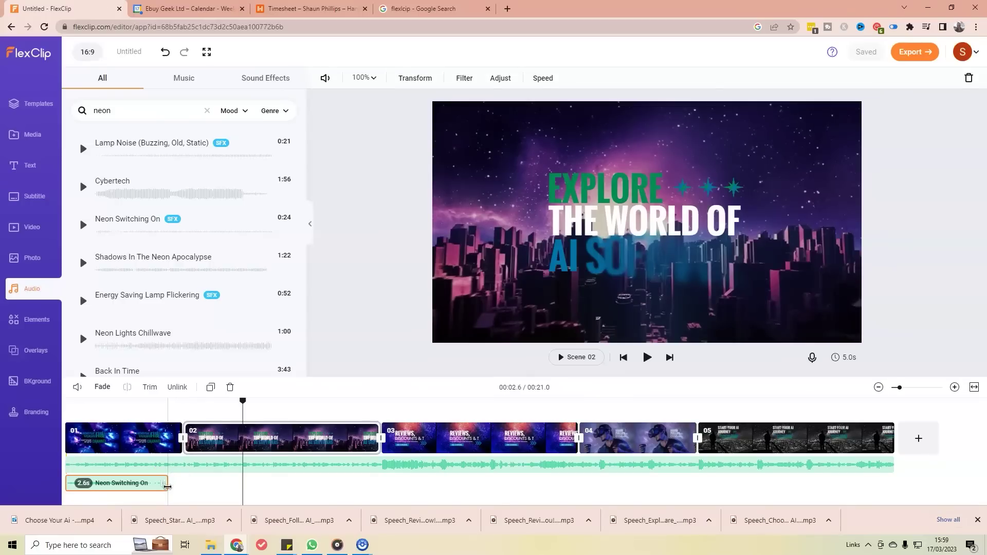
pyautogui.moveTo(176, 481); pyautogui.dragTo(199, 469)
pyautogui.click(103, 433)
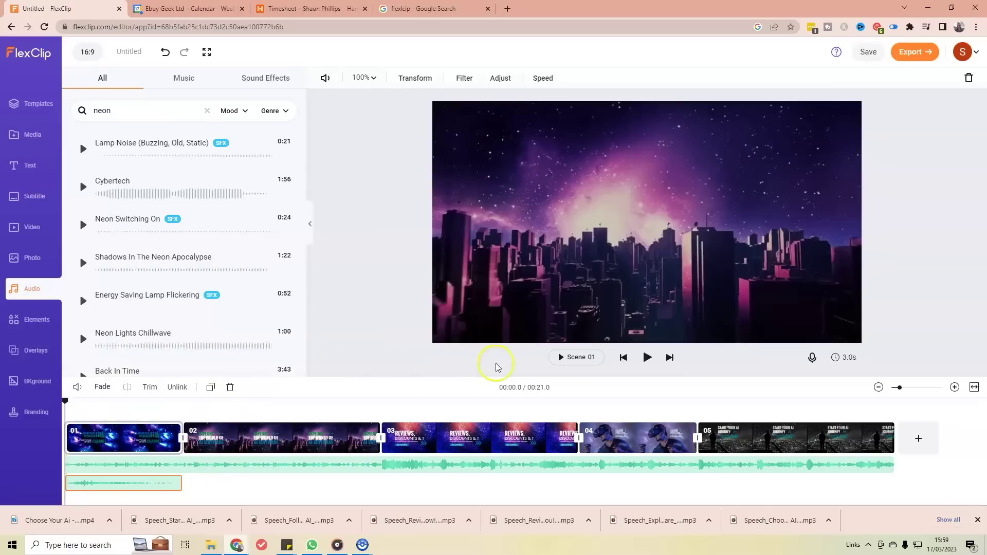
pyautogui.click(645, 358)
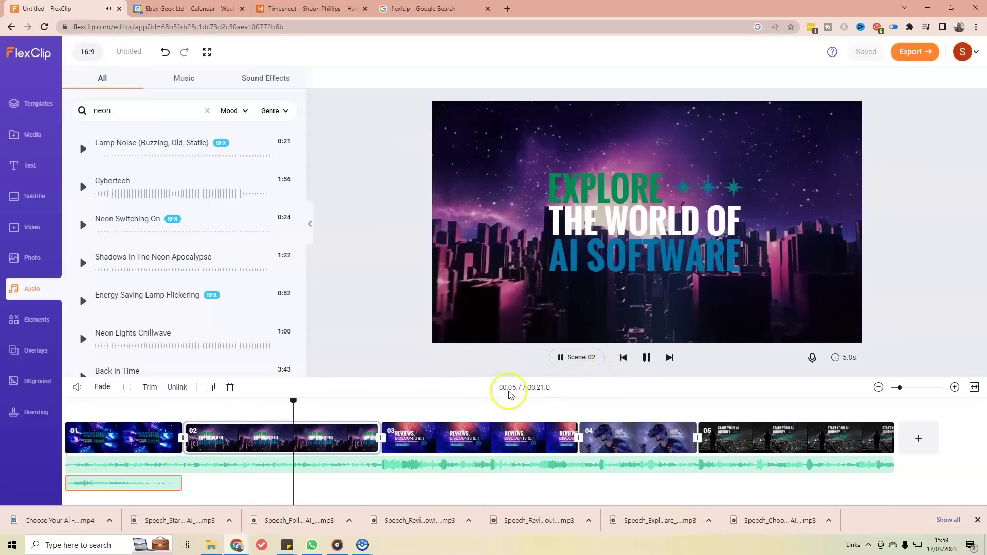
pyautogui.moveTo(356, 400); pyautogui.dragTo(193, 403)
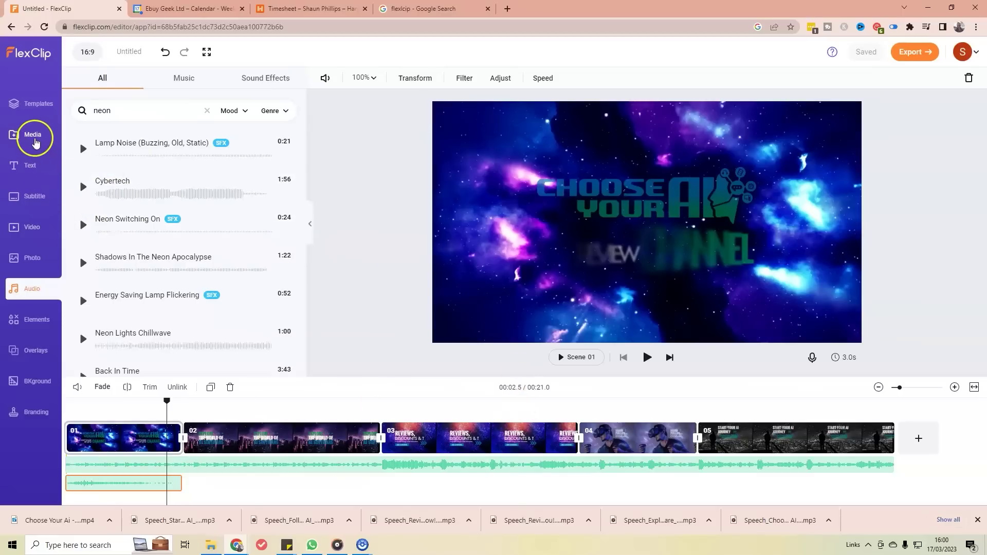
# Step: In Text to Speech, pick the Angry style, enter 'I am cross' and preview it
pyautogui.click(33, 135)
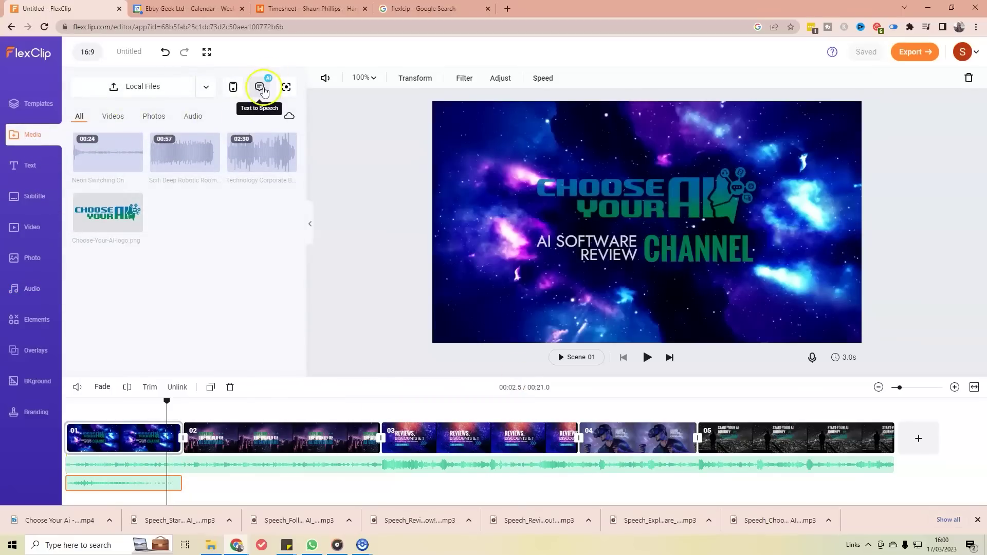
pyautogui.click(262, 90)
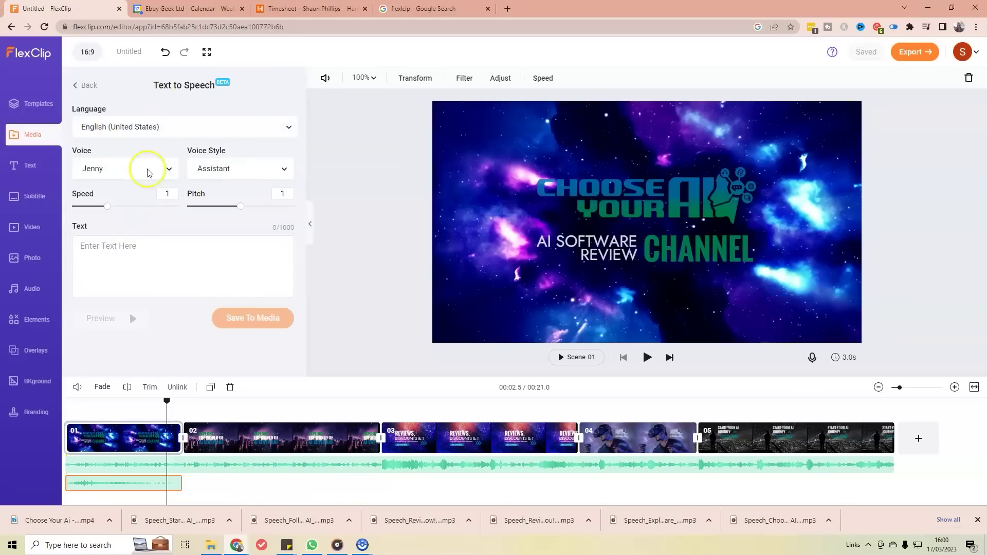
pyautogui.click(215, 172)
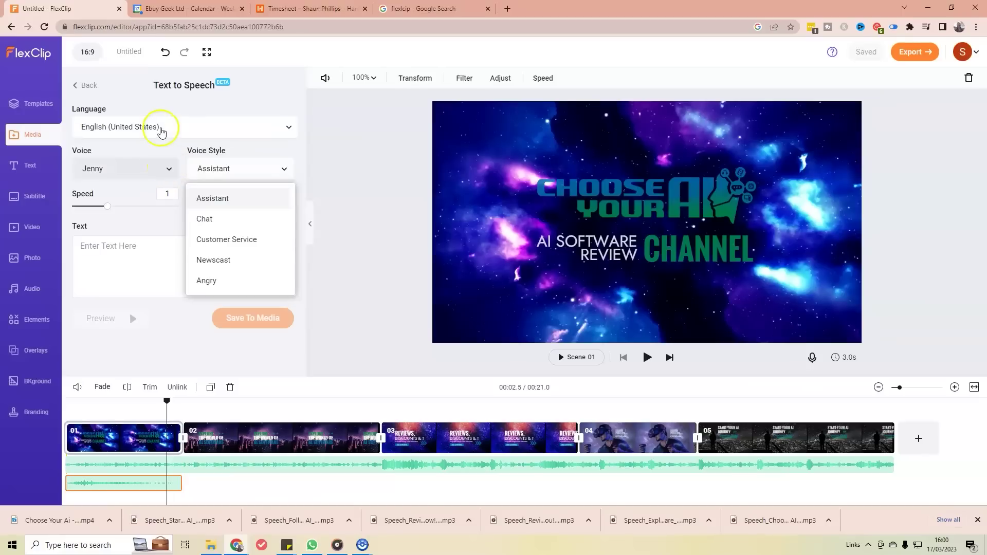
pyautogui.click(164, 132)
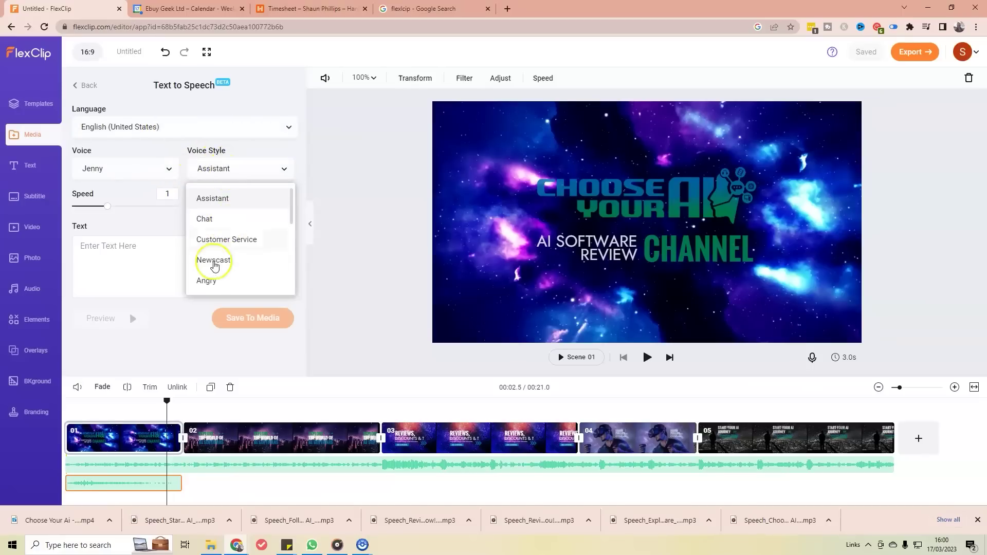
pyautogui.click(206, 280)
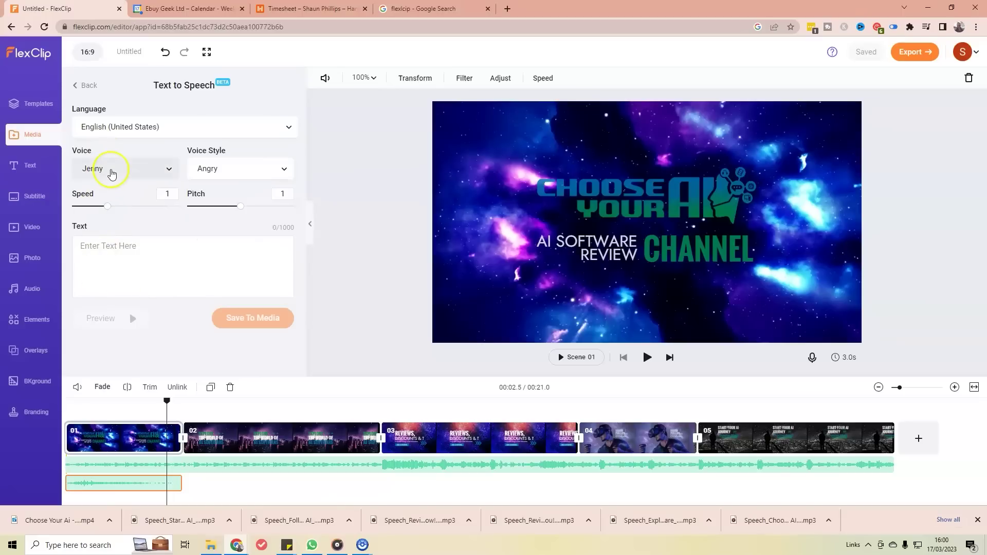
pyautogui.click(121, 245)
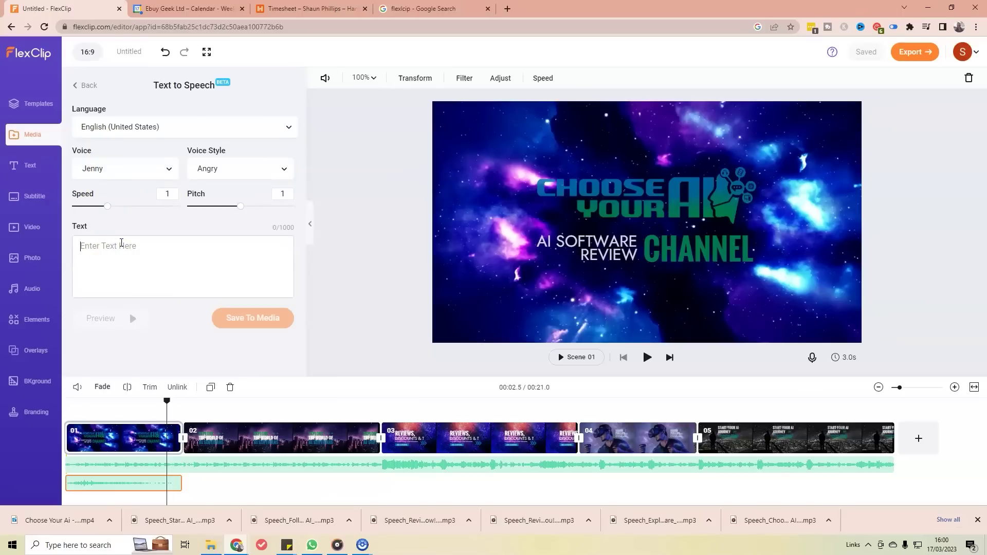
pyautogui.write('I am cross')
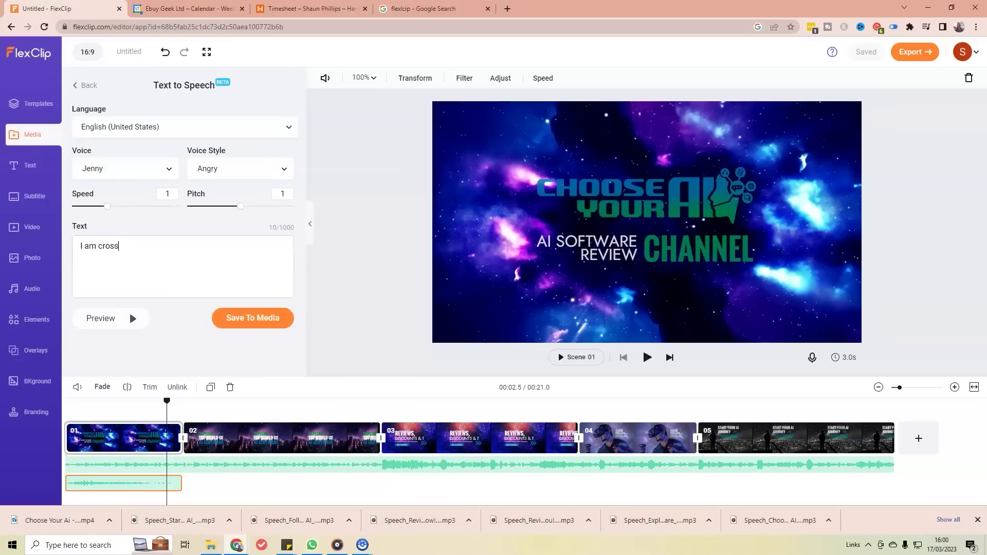
pyautogui.click(132, 319)
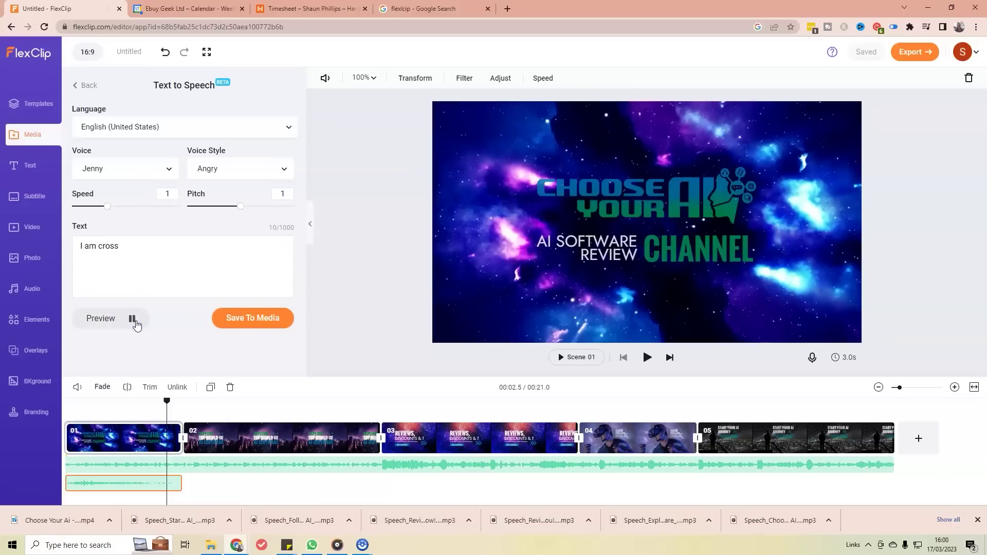
# Step: Switch the voice style to Newscast and preview the line again
pyautogui.click(249, 171)
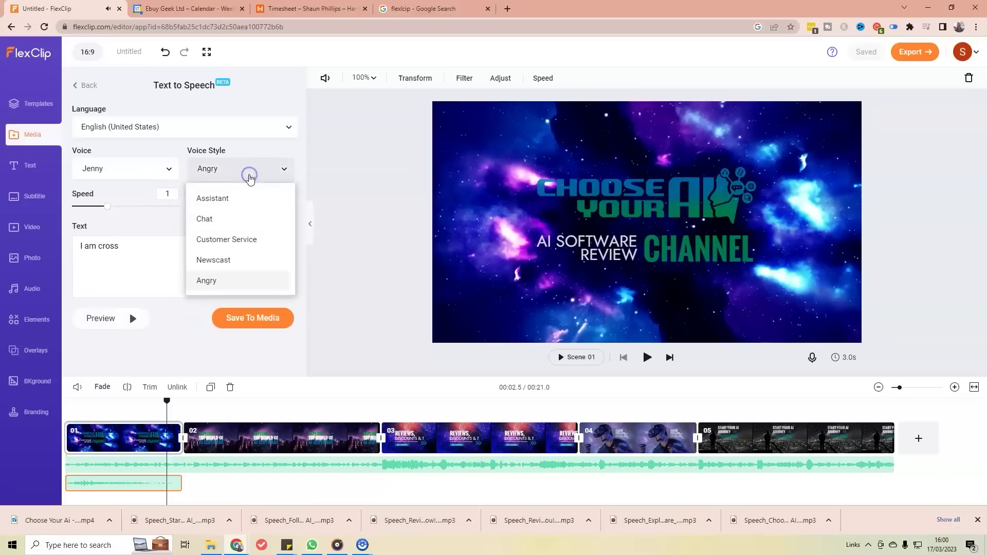
pyautogui.click(214, 260)
pyautogui.click(133, 319)
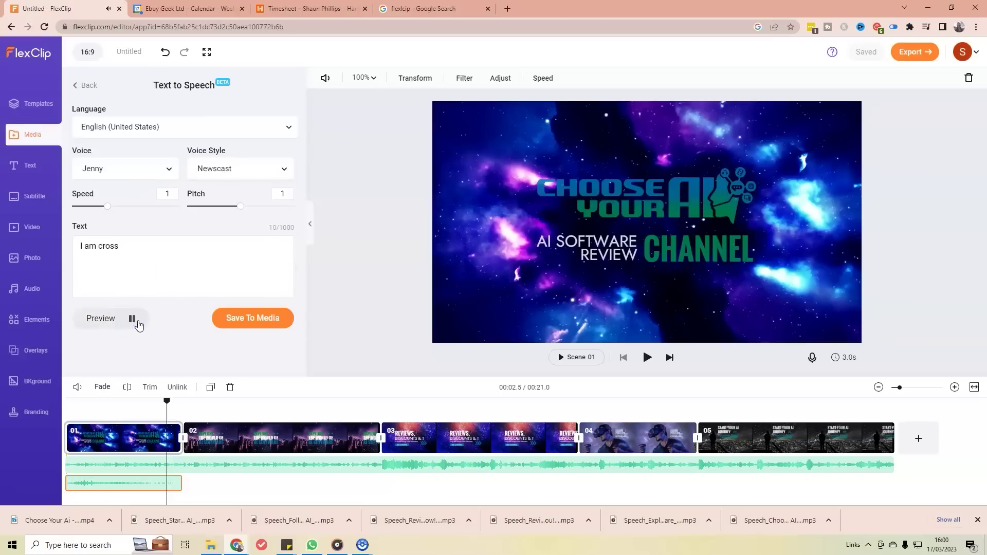
pyautogui.click(153, 267)
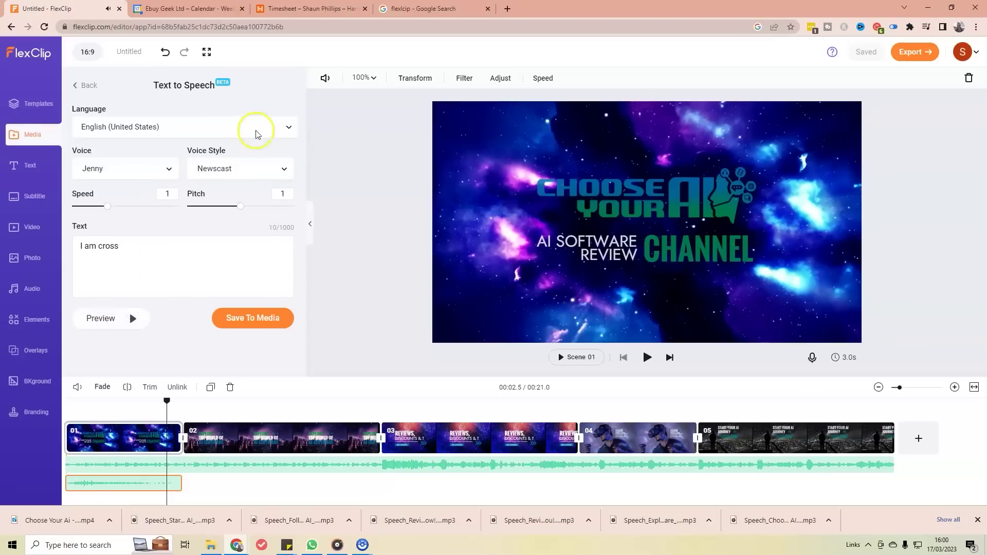
pyautogui.click(217, 133)
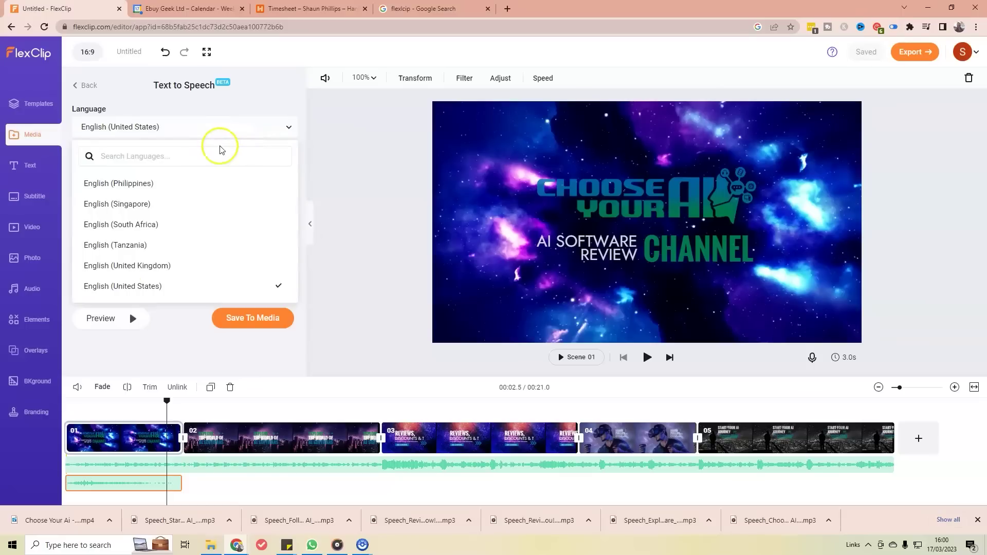
# Step: Set the language to English (United Kingdom), choose the Elliot voice, and preview it
pyautogui.click(164, 268)
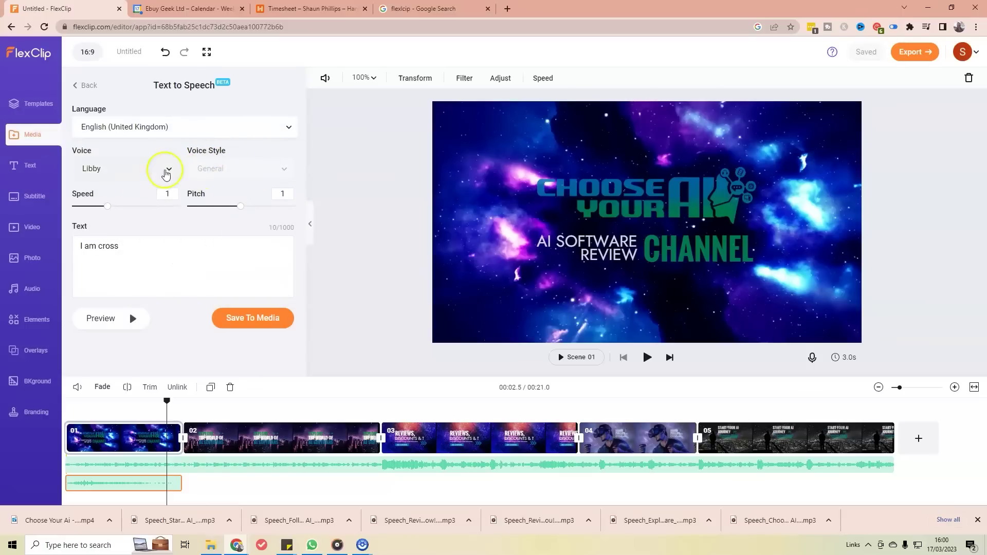
pyautogui.click(171, 169)
pyautogui.scroll(-1, 132, 235)
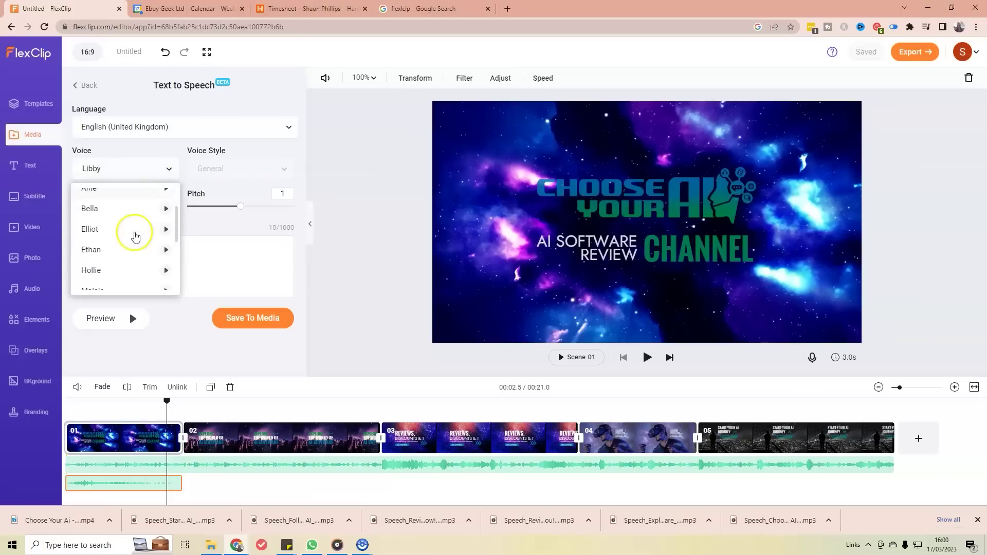
pyautogui.click(131, 232)
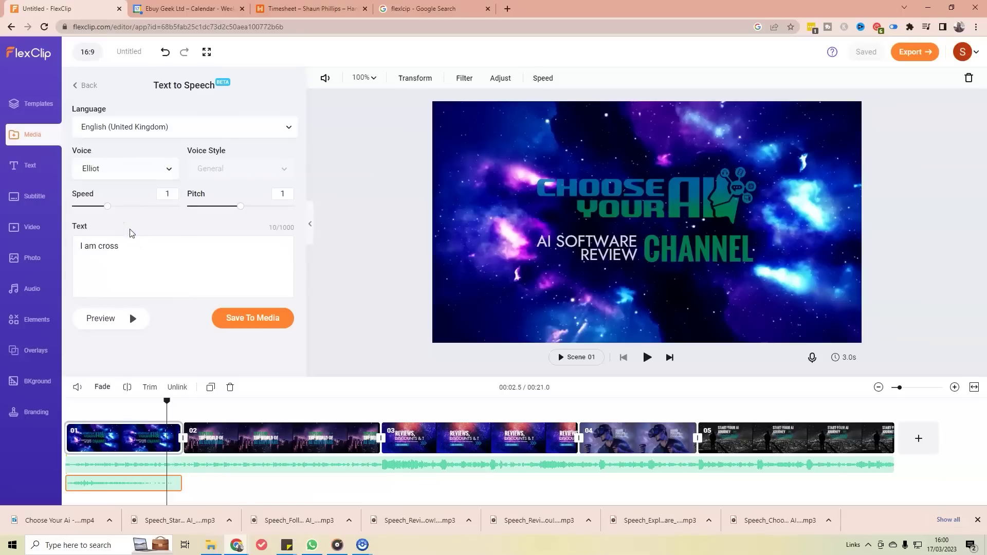
pyautogui.click(133, 318)
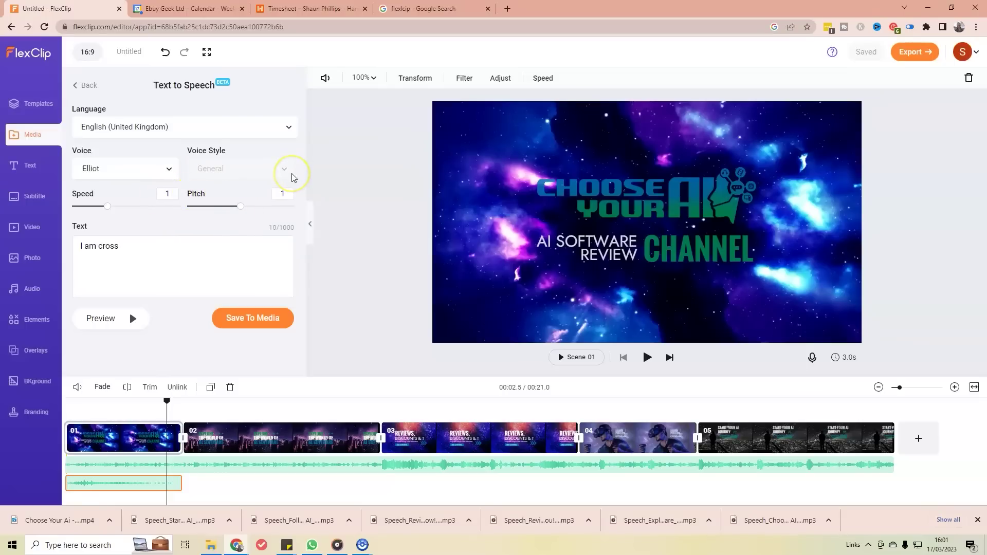
# Step: Replace the text with 'Choose your AI' and save the speech mp3 to Downloads and media
pyautogui.moveTo(147, 252); pyautogui.dragTo(32, 237)
pyautogui.press('BackSpace')
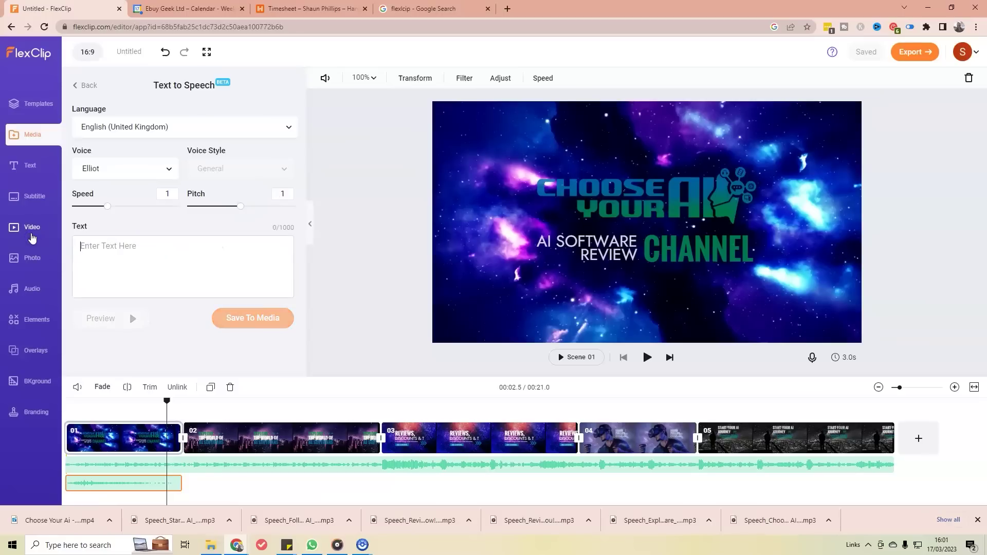
pyautogui.write('Choose your AI')
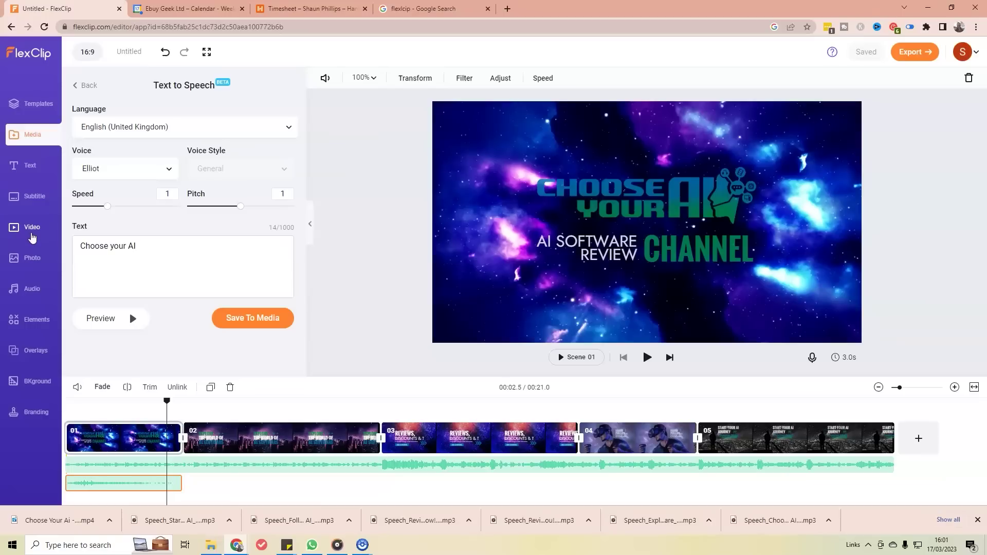
pyautogui.click(263, 319)
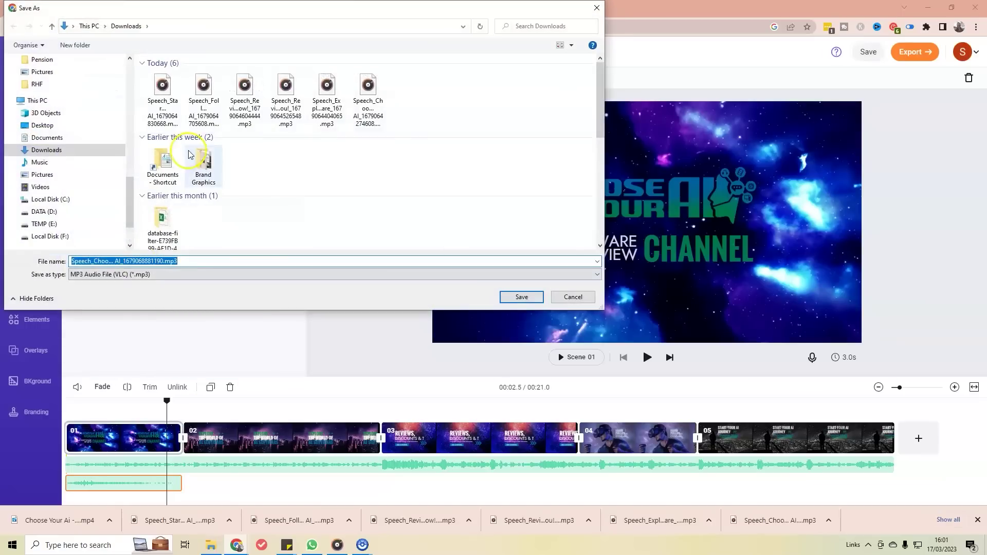
pyautogui.click(521, 297)
pyautogui.click(112, 295)
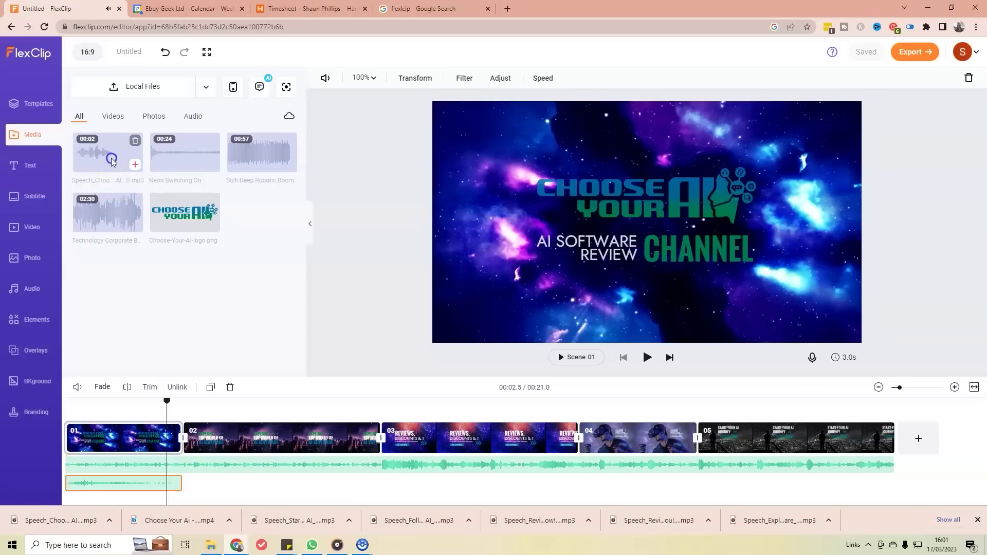
# Step: Preview the 'Choose your AI' speech clip and drag it onto the timeline under scene 01
pyautogui.click(112, 162)
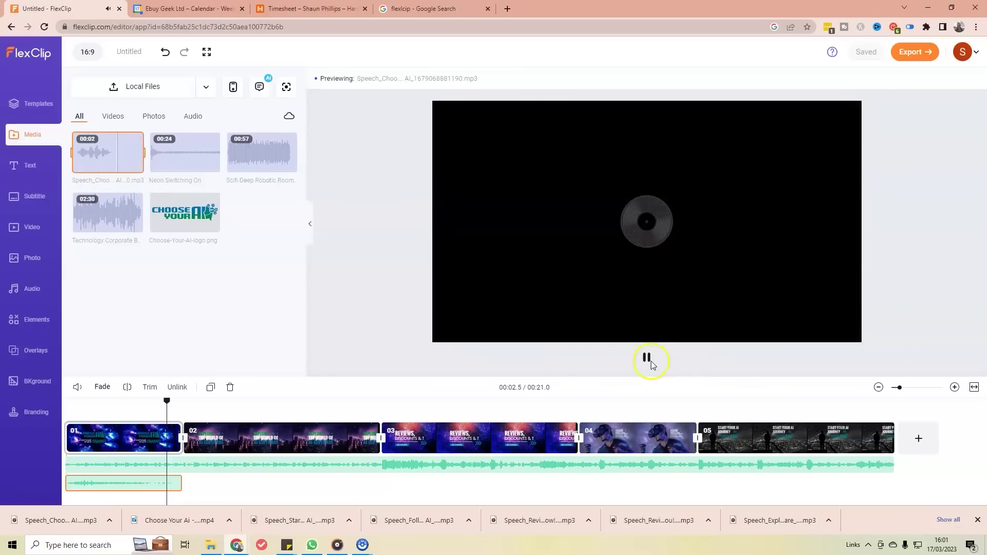
pyautogui.click(647, 360)
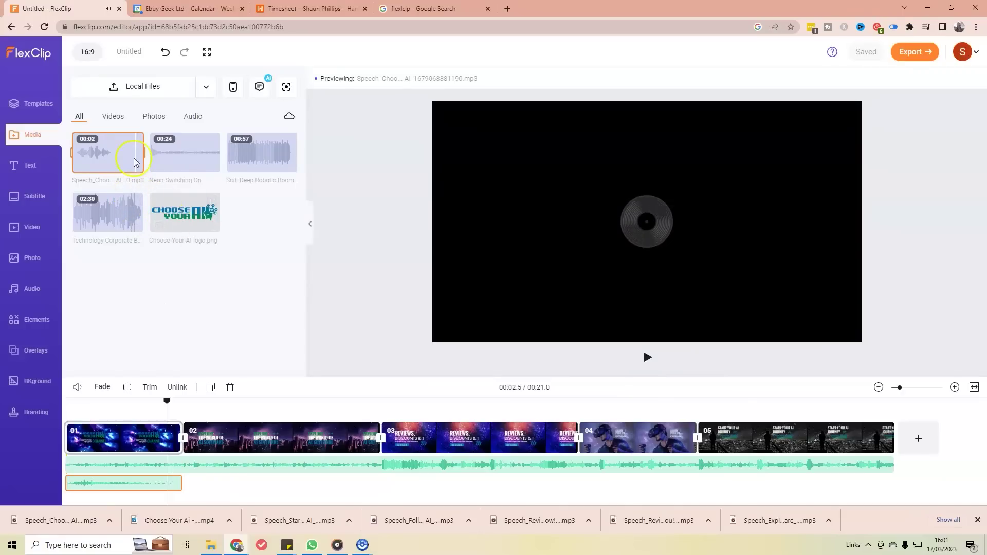
pyautogui.moveTo(107, 155); pyautogui.dragTo(100, 468)
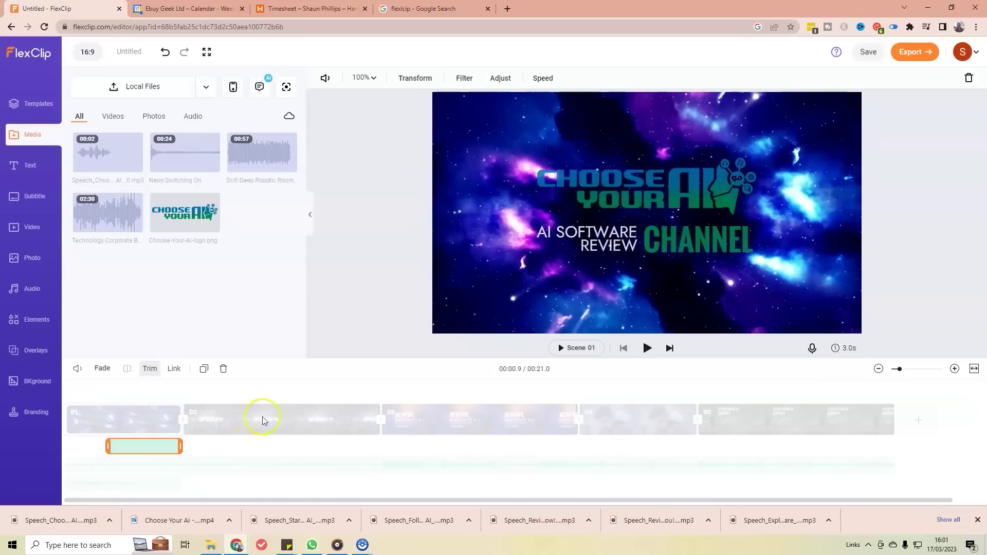
# Step: Drop the speech clip beneath scene 01 and play the intro to hear it
pyautogui.click(97, 390)
pyautogui.click(106, 403)
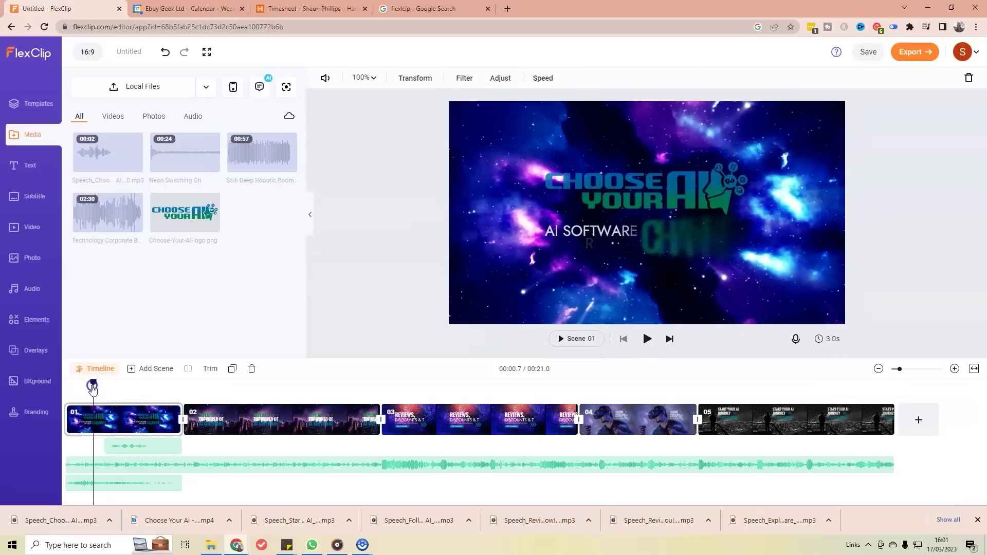
pyautogui.click(114, 402)
pyautogui.click(118, 402)
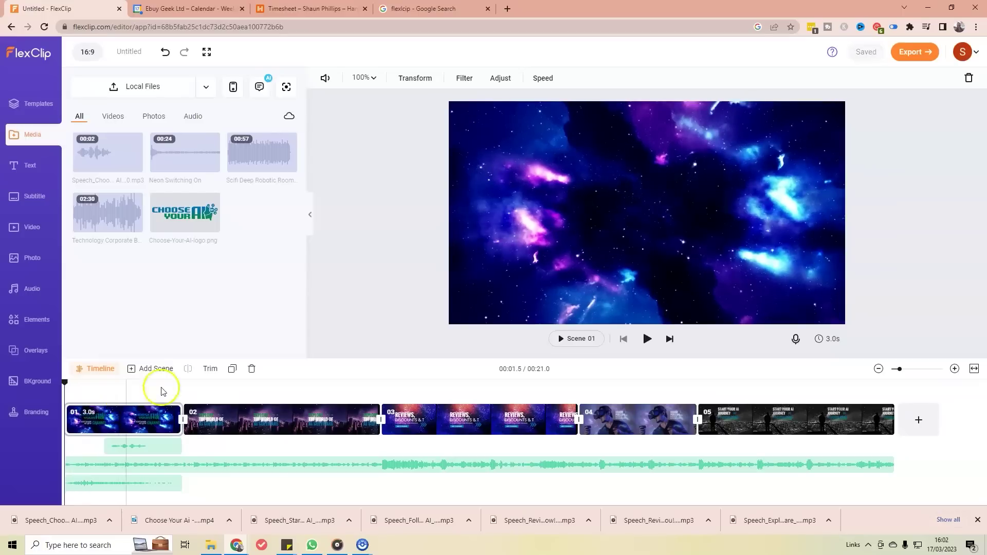
pyautogui.click(647, 339)
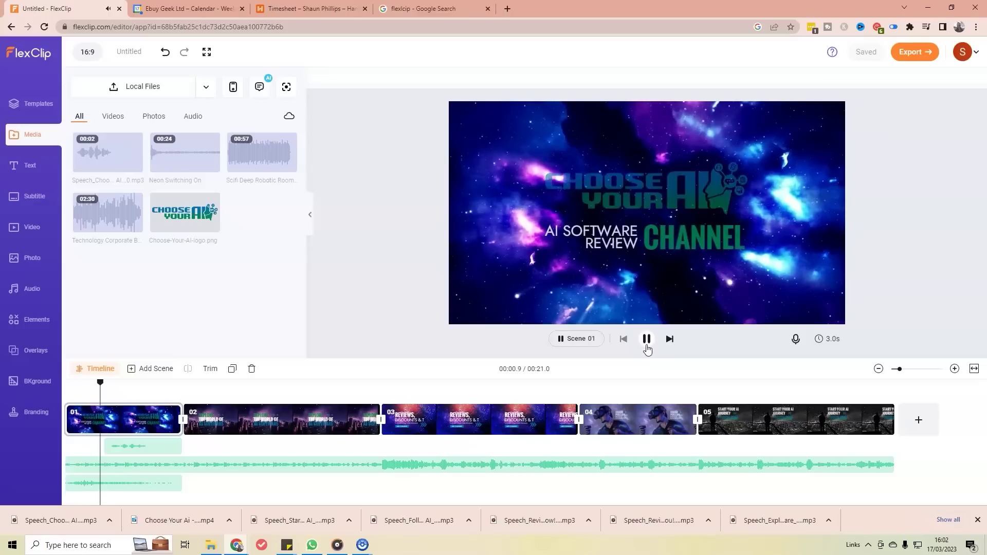
pyautogui.click(587, 363)
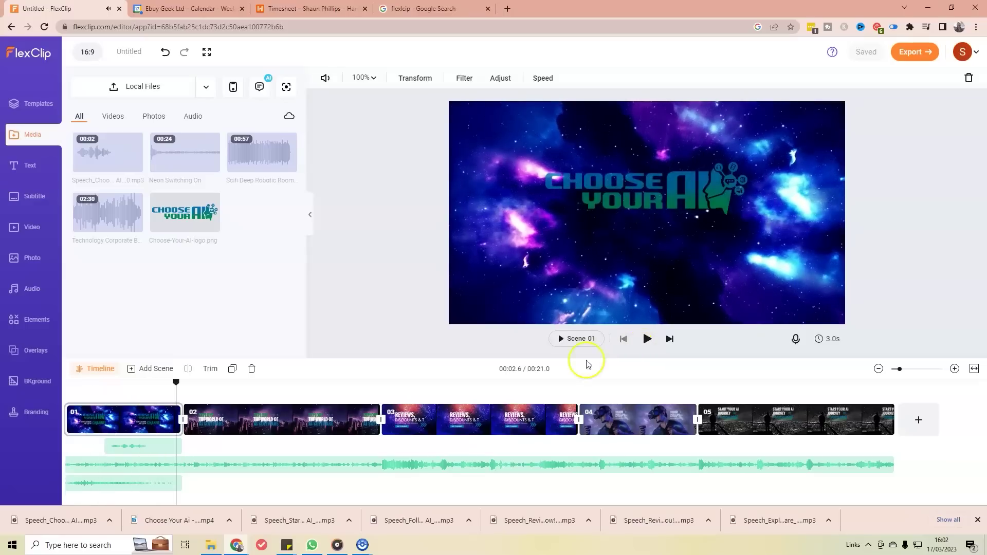
# Step: Give the speech clip a 2.5s fade-out and replay from near the start
pyautogui.click(160, 445)
pyautogui.click(102, 369)
pyautogui.moveTo(222, 333); pyautogui.dragTo(82, 345)
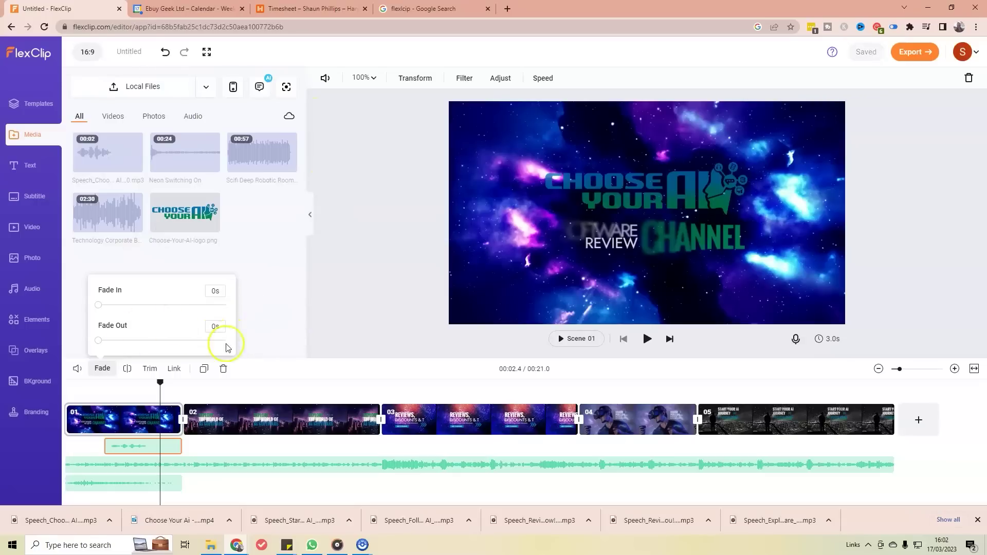
pyautogui.click(281, 344)
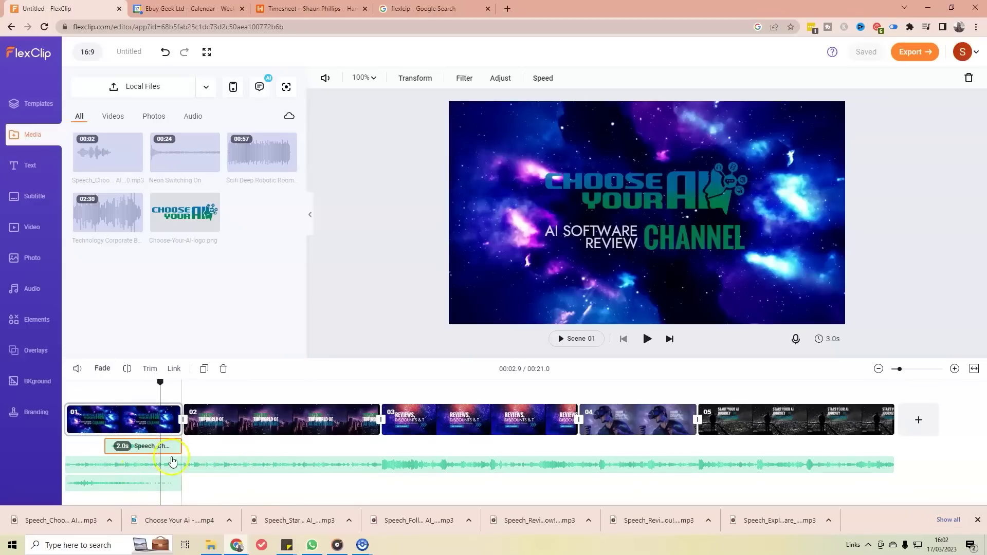
pyautogui.moveTo(159, 386); pyautogui.dragTo(91, 395)
pyautogui.press('space')
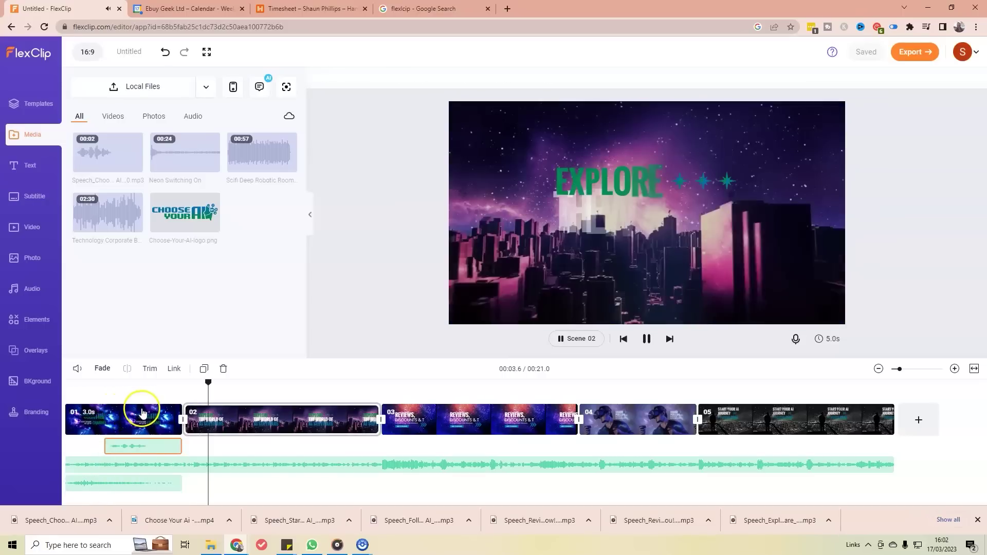
pyautogui.click(278, 423)
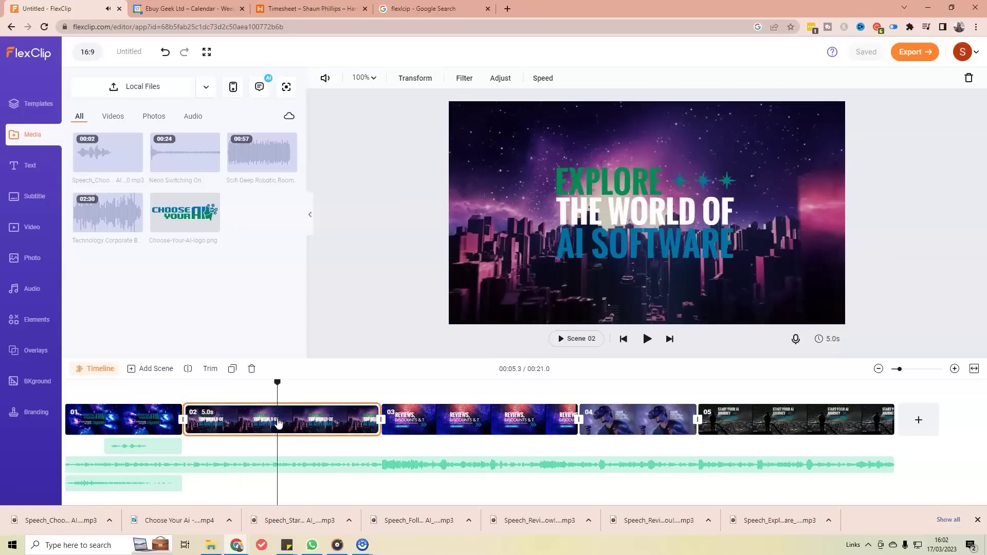
# Step: Enter 'Explore the world of AI software', preview it, and save the mp3 to media
pyautogui.click(259, 86)
pyautogui.moveTo(134, 245); pyautogui.dragTo(63, 249)
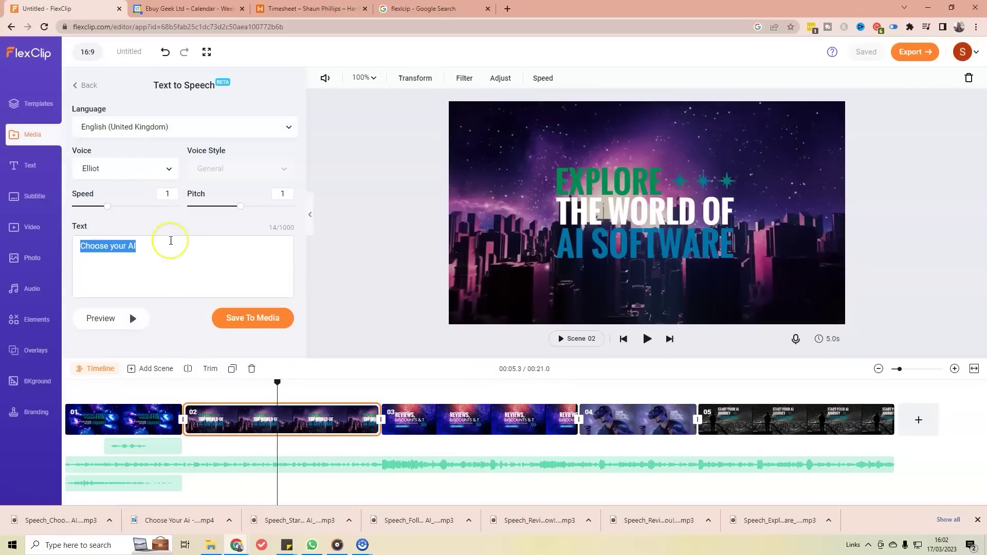
pyautogui.write('Explor')
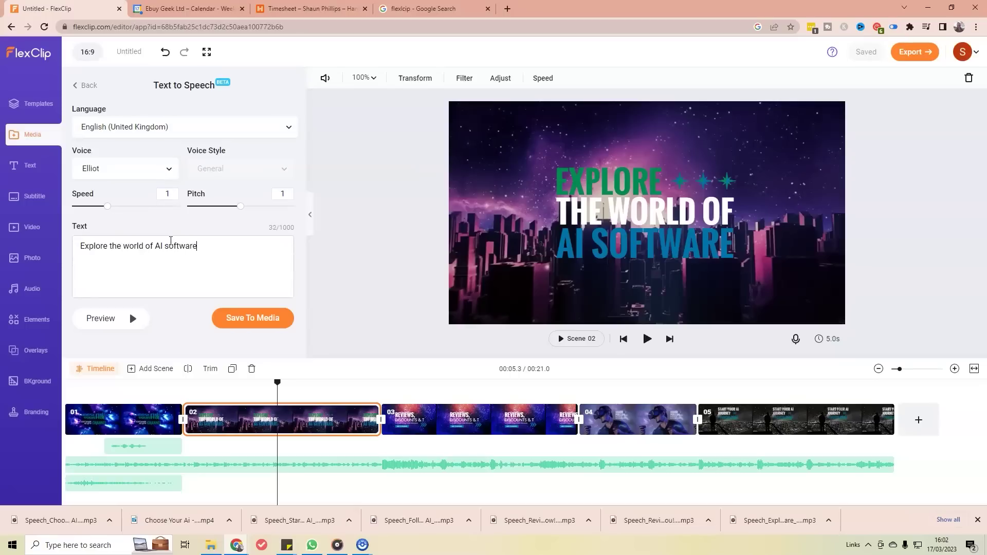
pyautogui.click(140, 322)
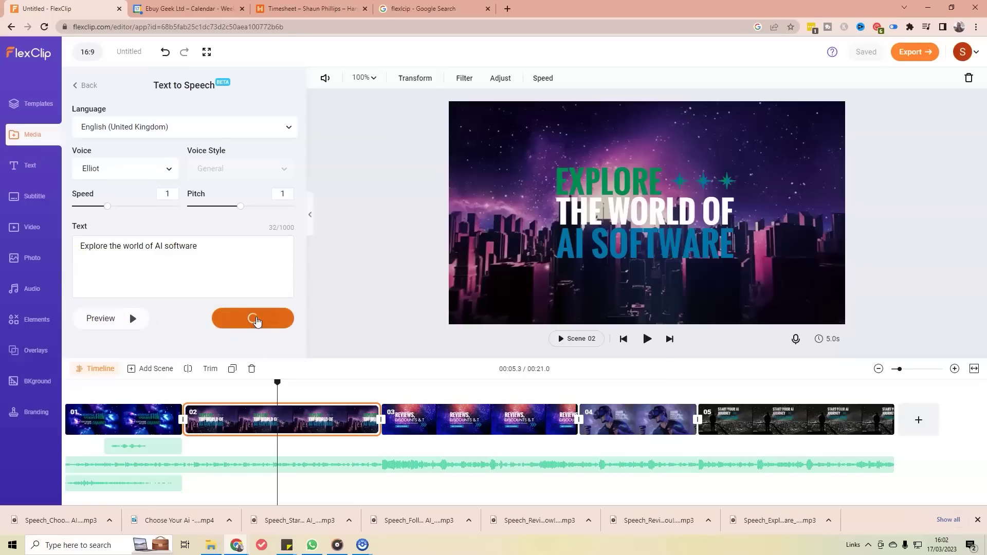
pyautogui.click(515, 297)
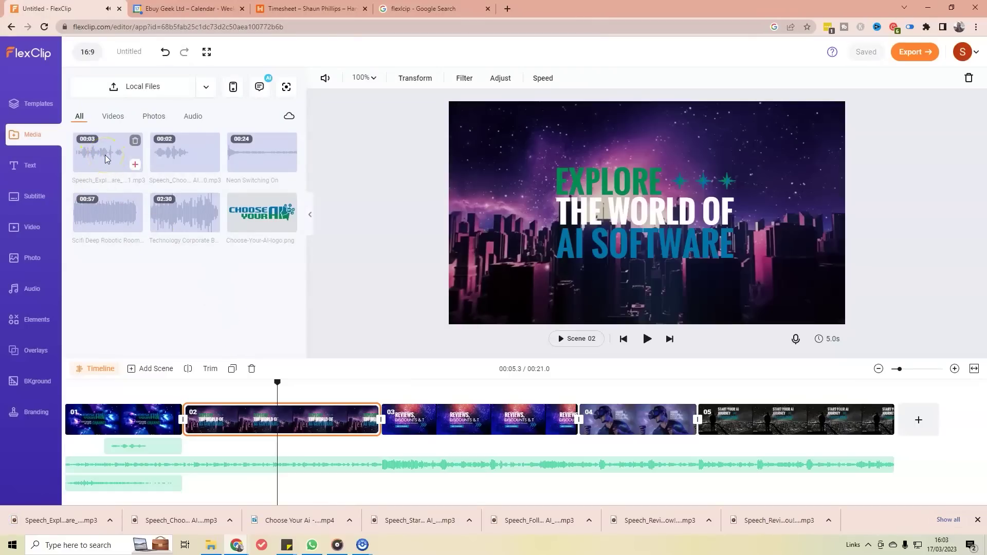
# Step: Drag the 'Explore the world of AI software' clip under scene 02 and shorten its fade-out
pyautogui.click(123, 246)
pyautogui.moveTo(105, 156)
pyautogui.moveTo(114, 217); pyautogui.dragTo(264, 444)
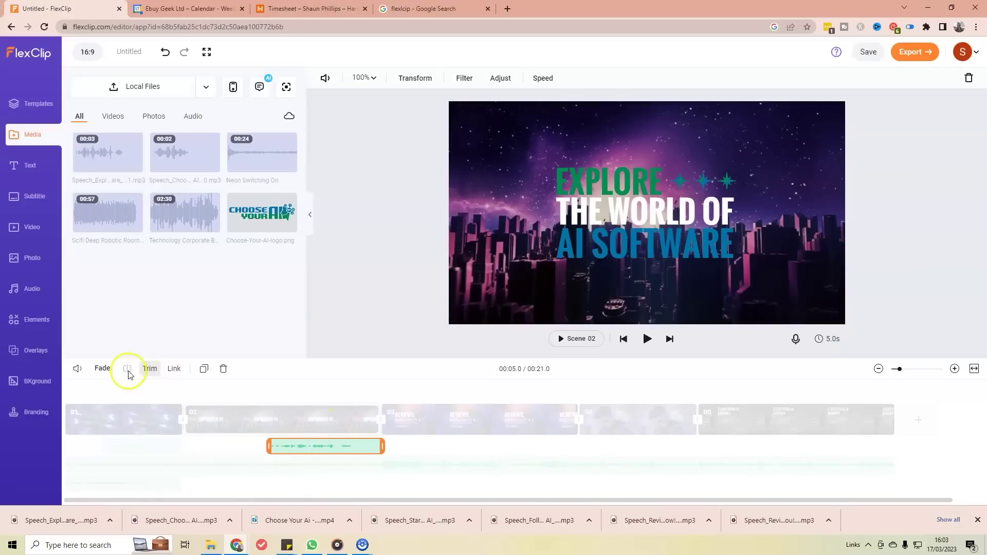
pyautogui.click(103, 368)
pyautogui.moveTo(161, 343); pyautogui.dragTo(84, 340)
pyautogui.click(262, 418)
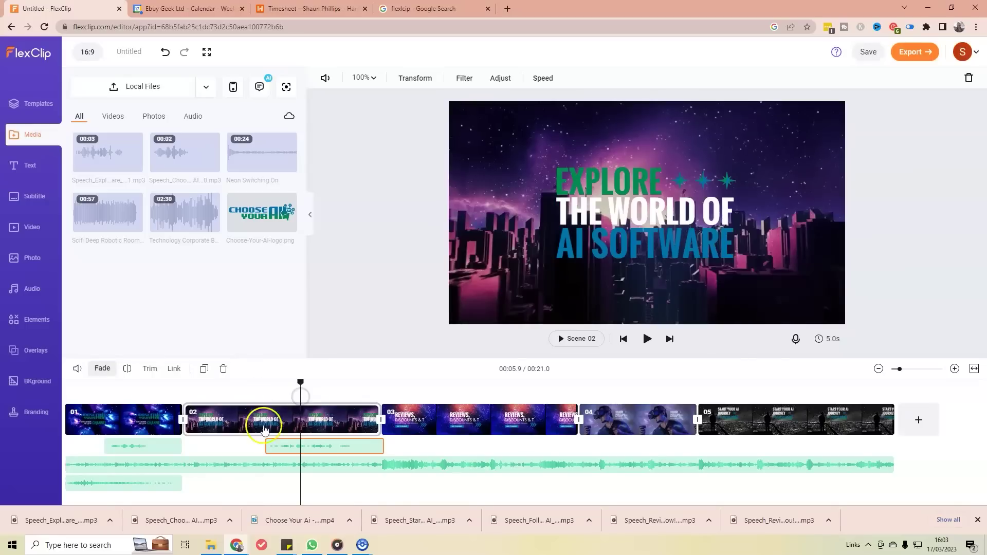
# Step: Play from scene 02 to check the voiceover, then select scene 03
pyautogui.click(287, 395)
pyautogui.press('space')
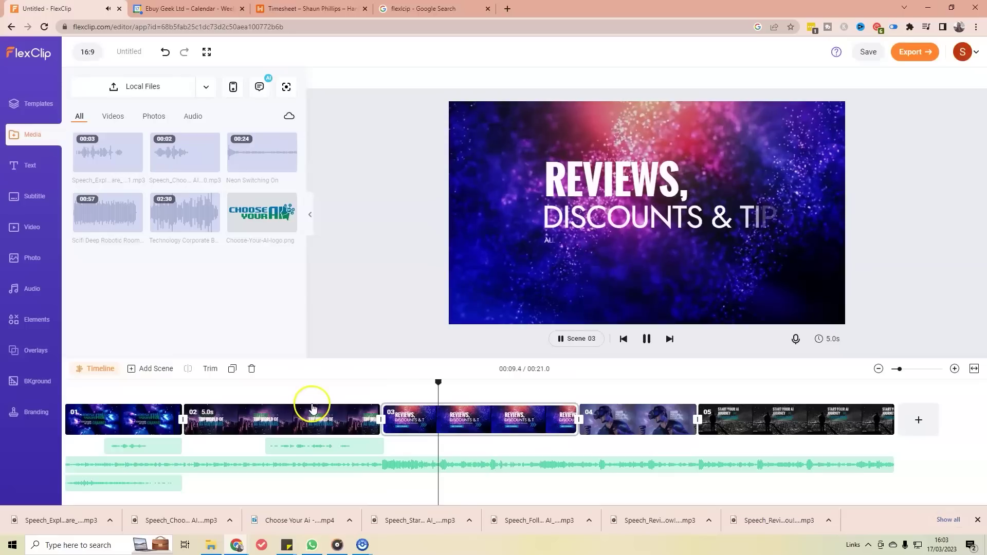
pyautogui.press('space')
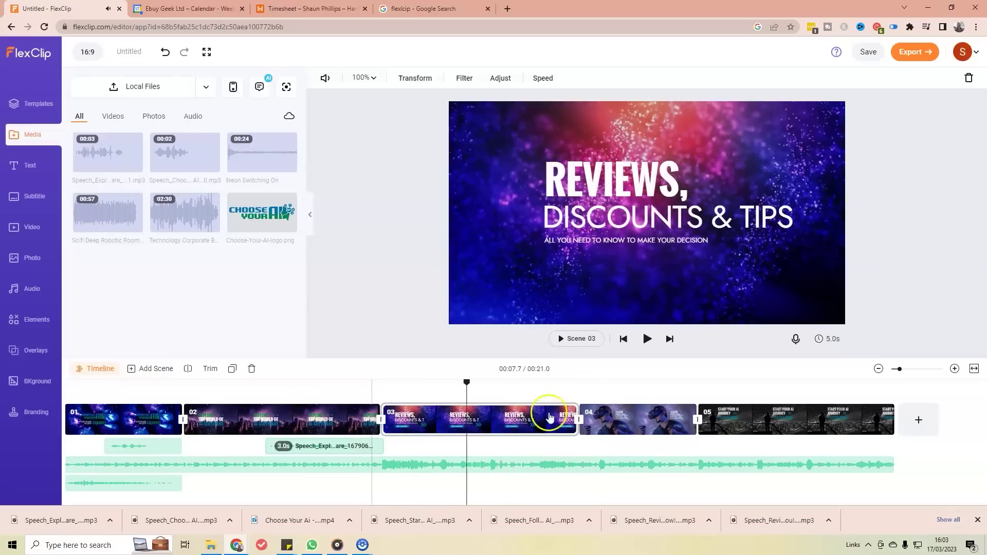
pyautogui.click(439, 422)
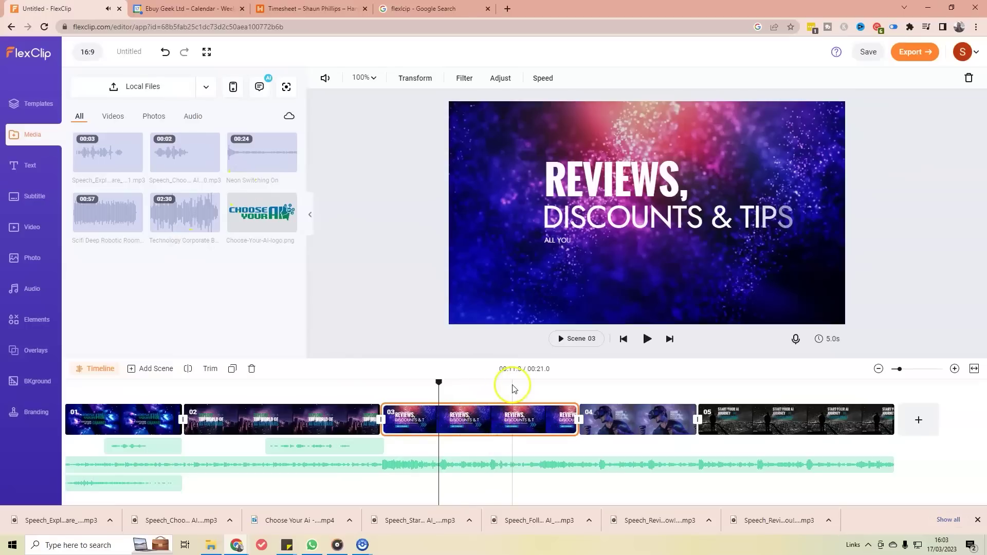
pyautogui.click(502, 427)
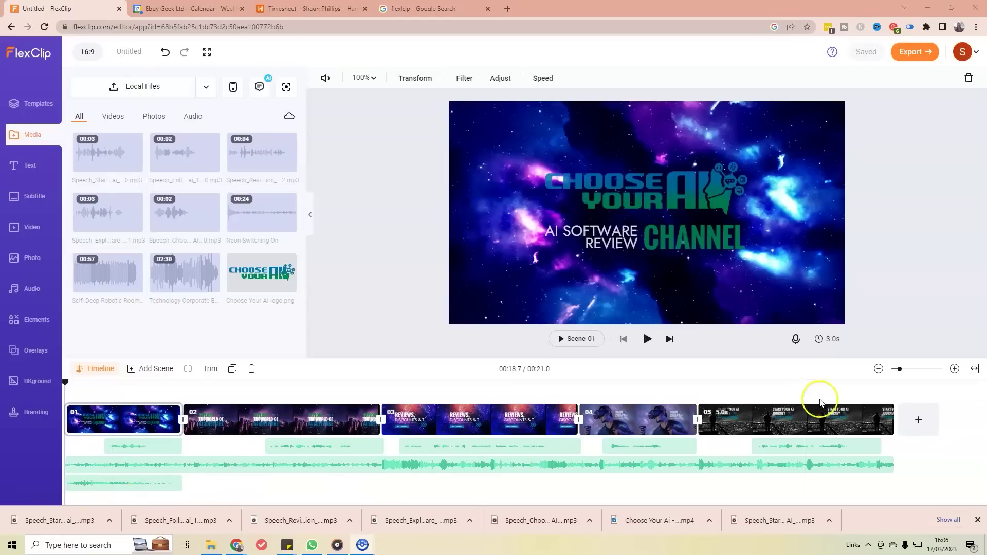
# Step: Play the five-scene intro from the start to check every scene's voiceover
pyautogui.click(647, 340)
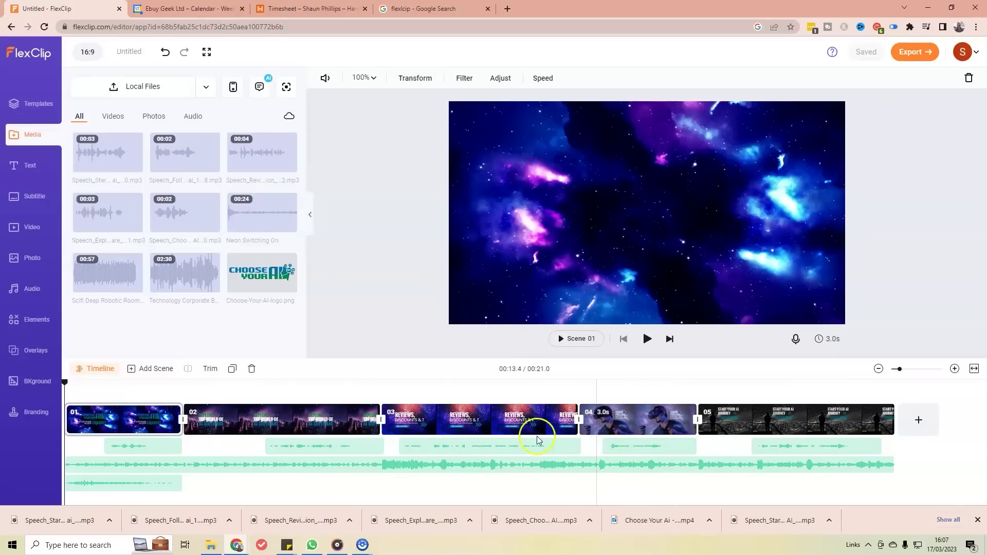
# Step: End the speech line with 'AI', preview it, and save it to the media library
pyautogui.click(259, 86)
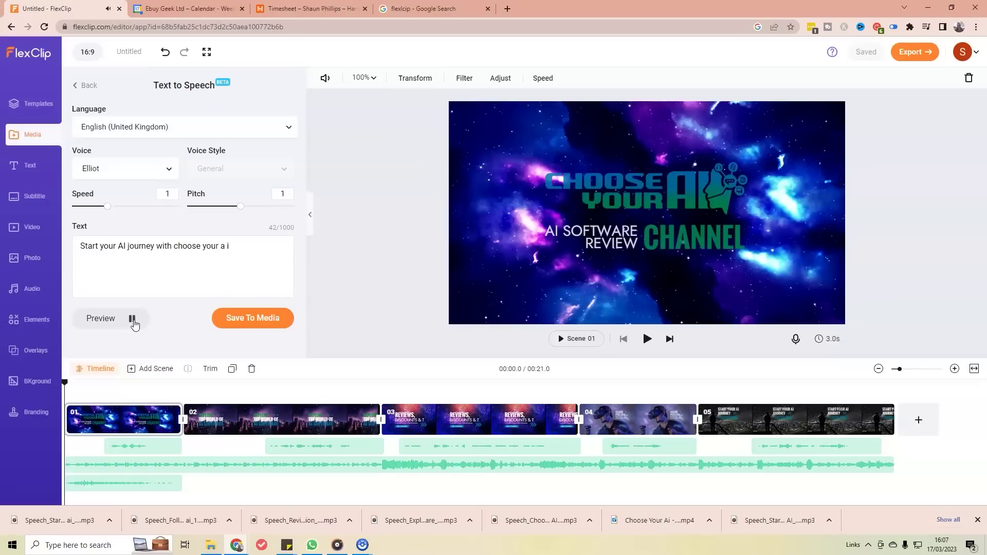
pyautogui.click(237, 242)
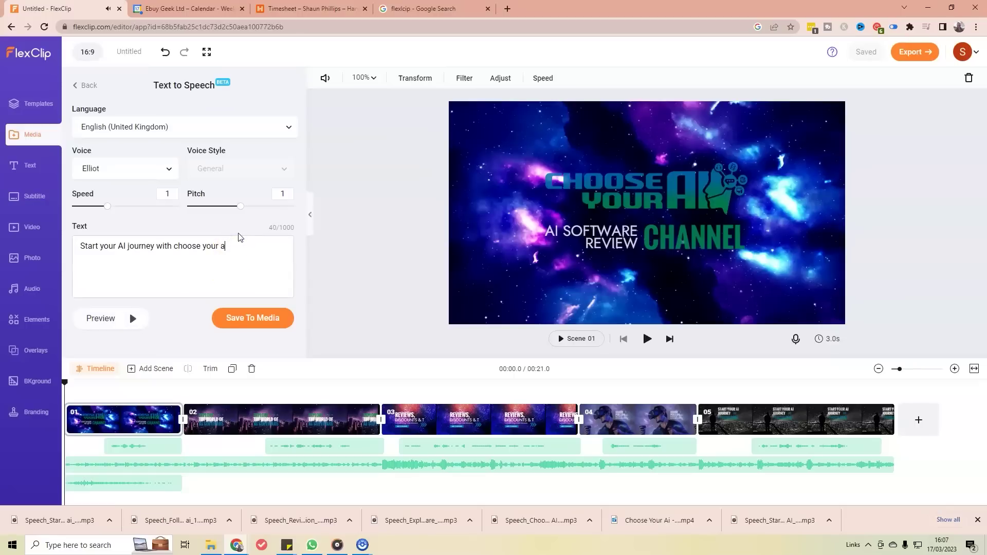
pyautogui.write('AI')
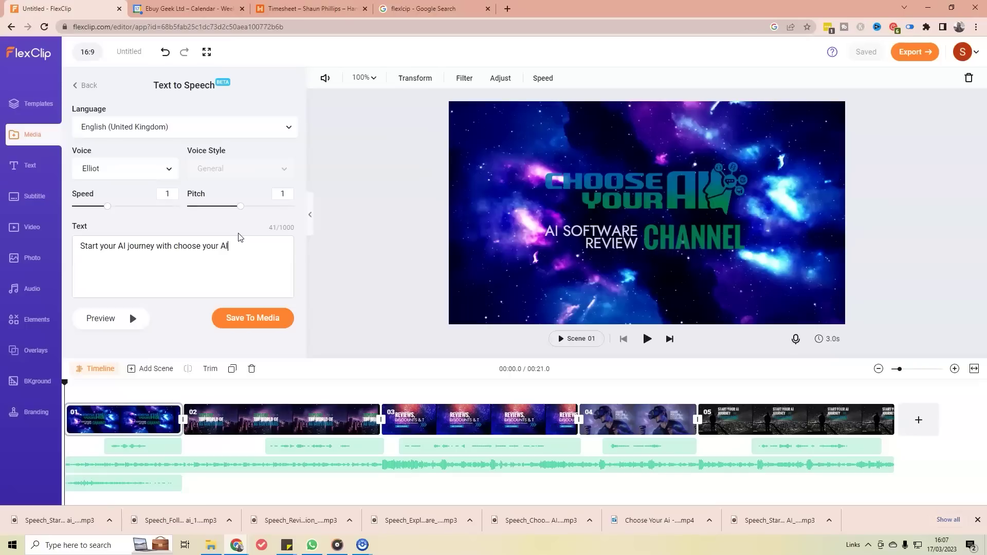
pyautogui.click(135, 319)
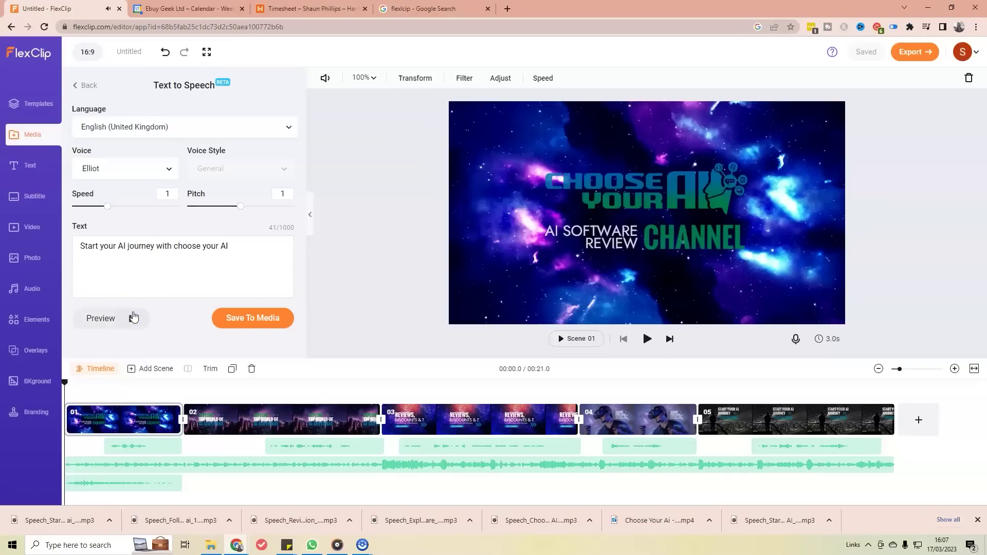
pyautogui.click(182, 295)
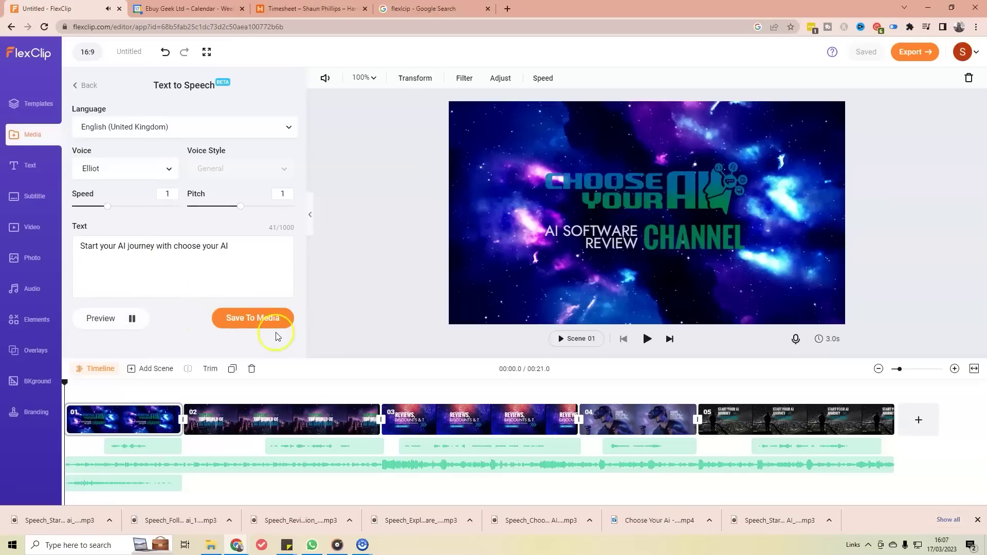
pyautogui.click(286, 318)
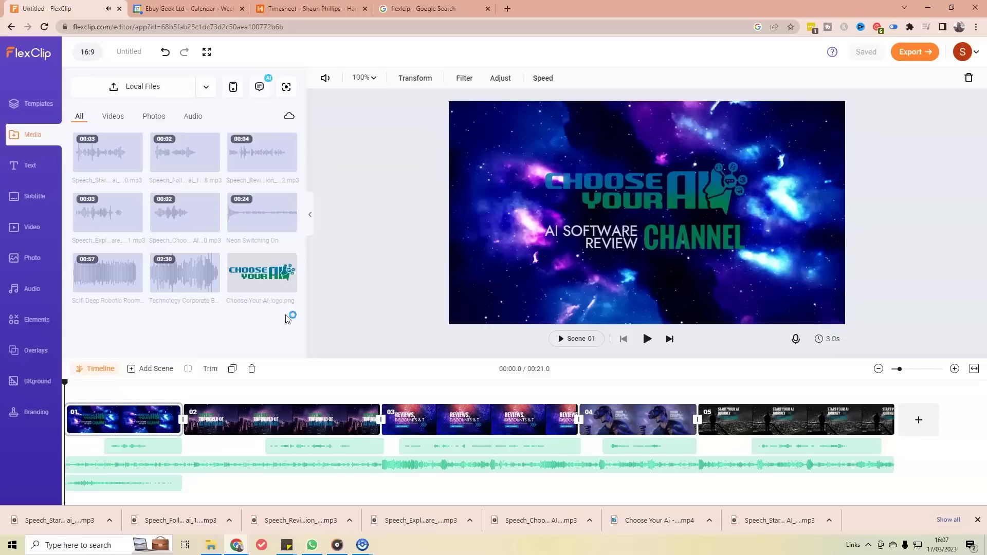
pyautogui.click(520, 297)
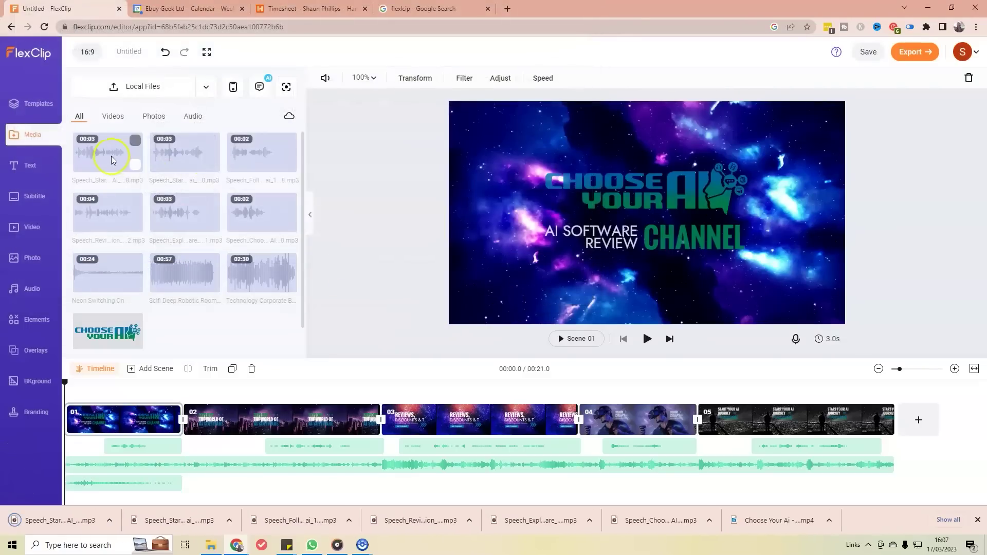
# Step: Place the new voiceover under scene 05 and delete the older duplicate clip
pyautogui.moveTo(132, 178); pyautogui.dragTo(755, 447)
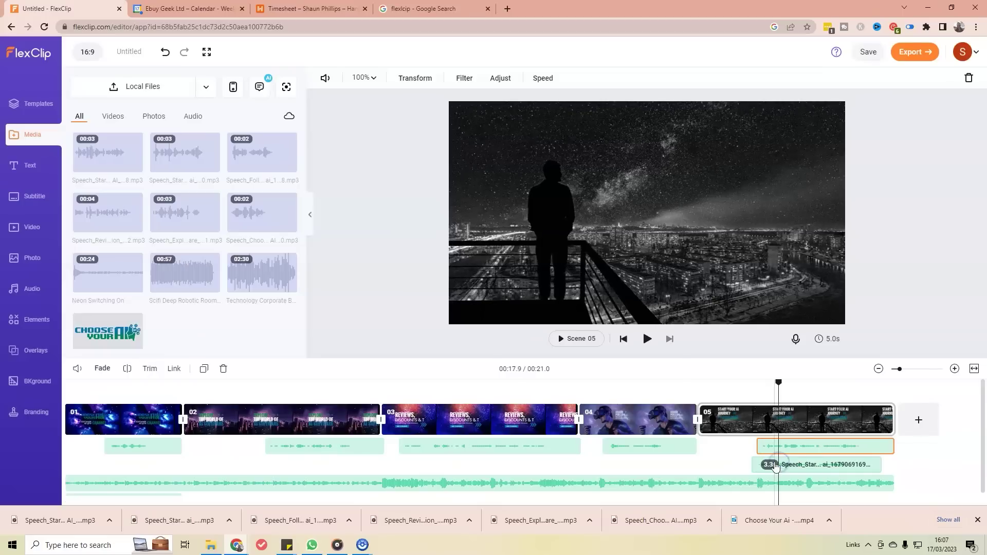
pyautogui.click(764, 466)
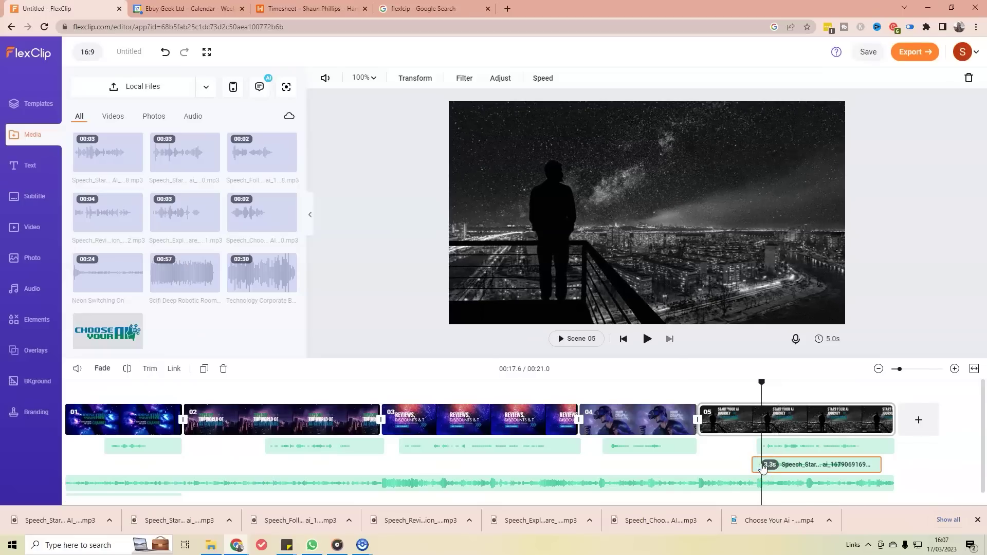
pyautogui.press('Delete')
# Step: Apply a fade to the scene 05 voiceover and nudge it slightly earlier
pyautogui.click(782, 445)
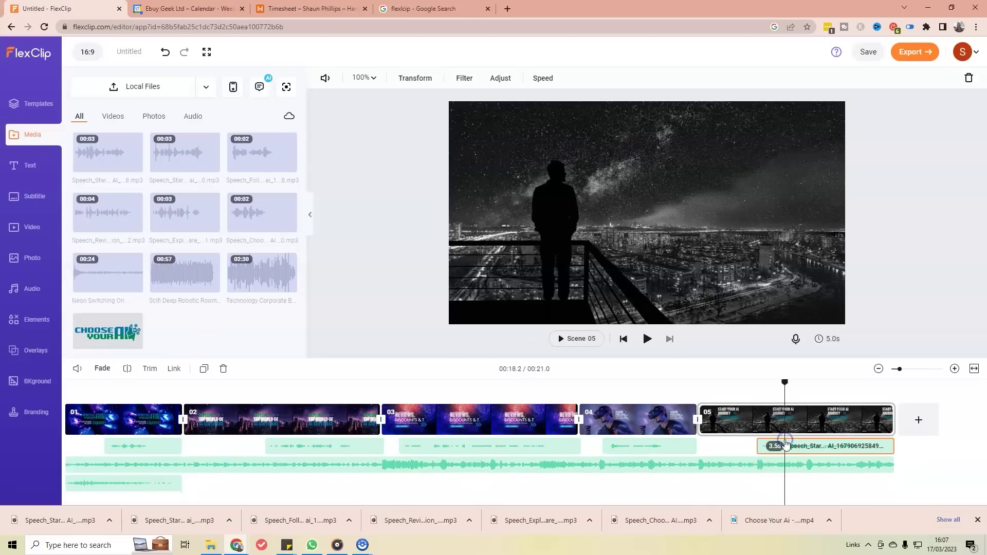
pyautogui.click(101, 368)
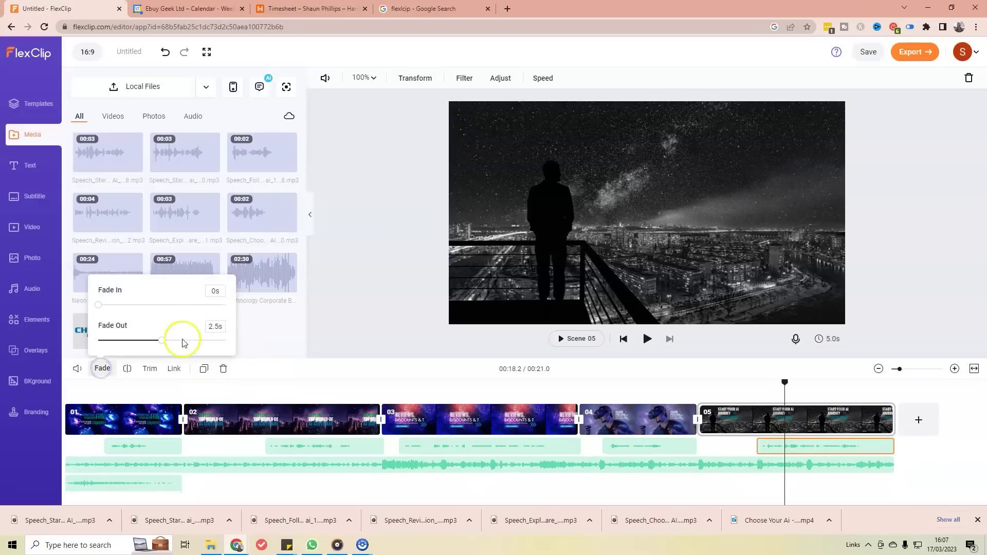
pyautogui.click(86, 336)
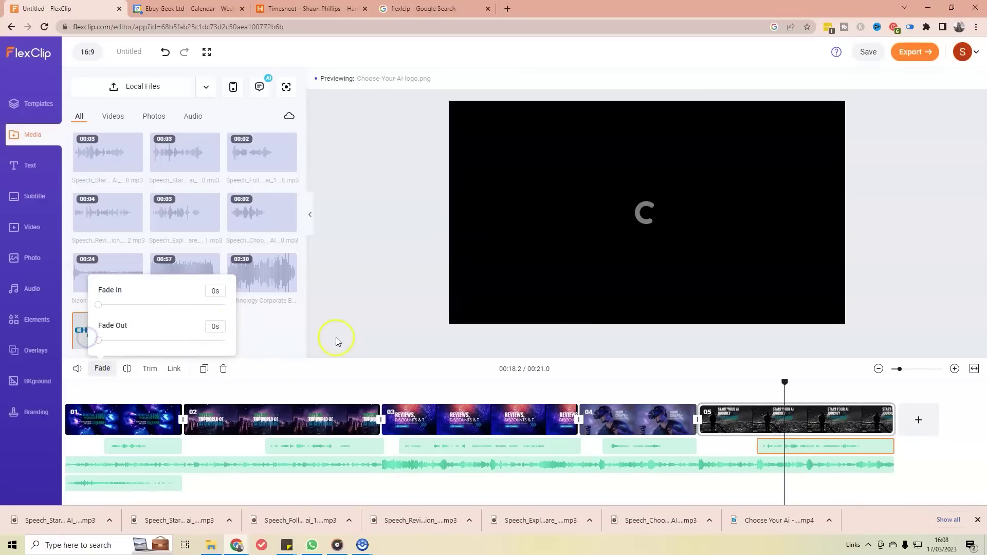
pyautogui.click(342, 364)
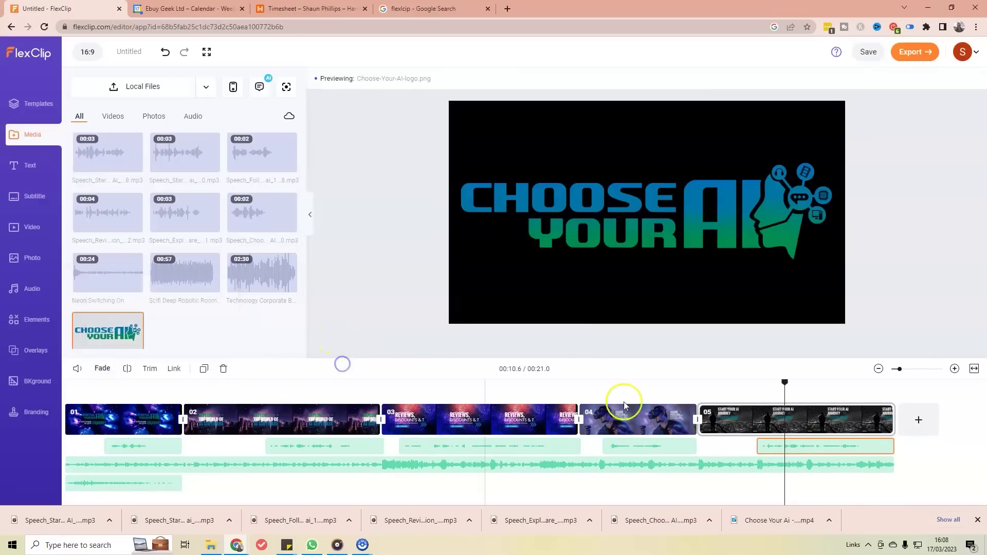
pyautogui.click(849, 446)
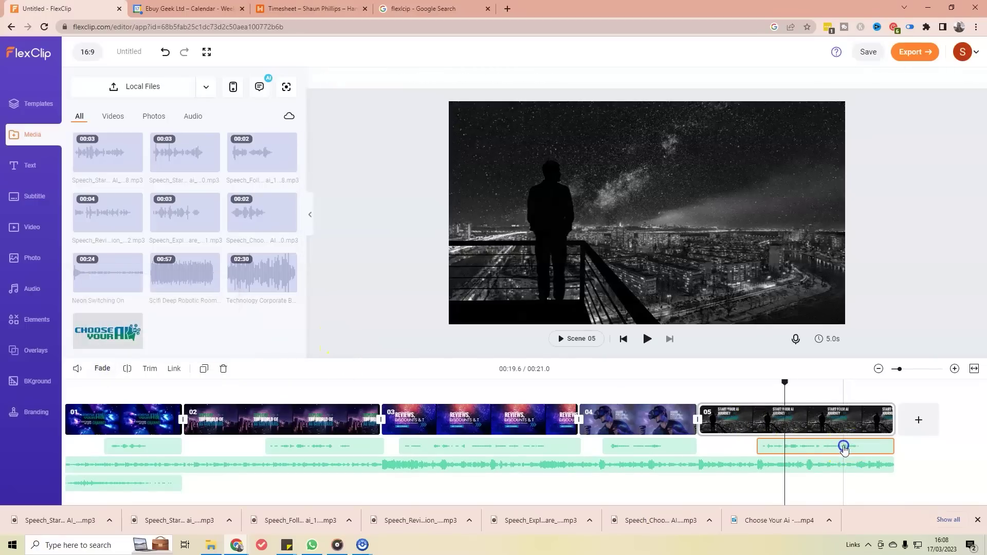
pyautogui.moveTo(847, 449); pyautogui.dragTo(842, 448)
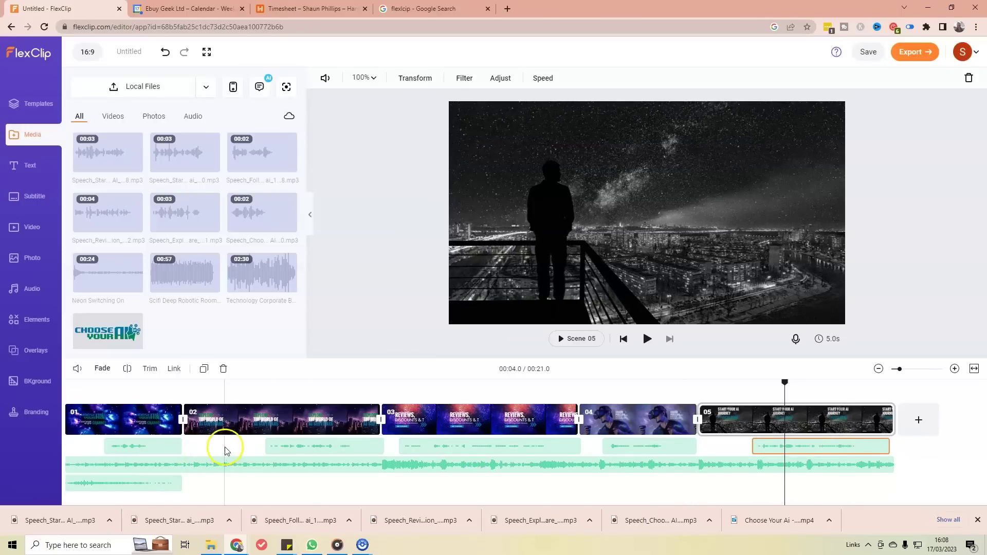
pyautogui.click(276, 447)
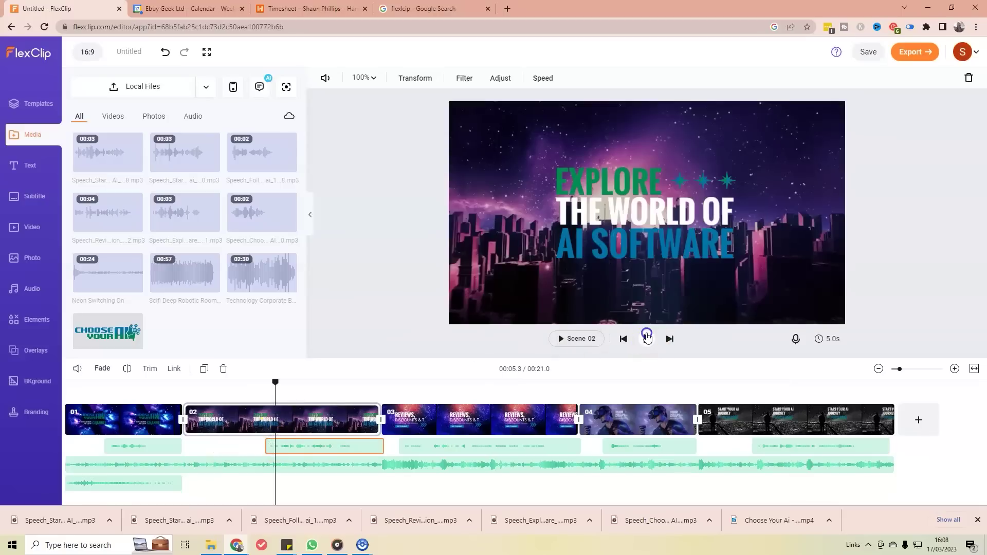
pyautogui.click(646, 337)
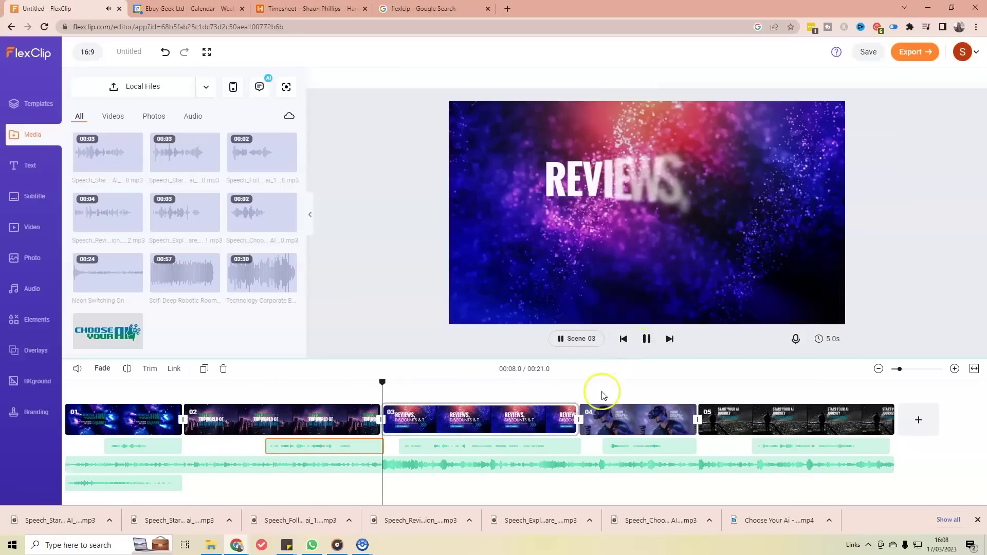
pyautogui.click(638, 385)
pyautogui.click(647, 338)
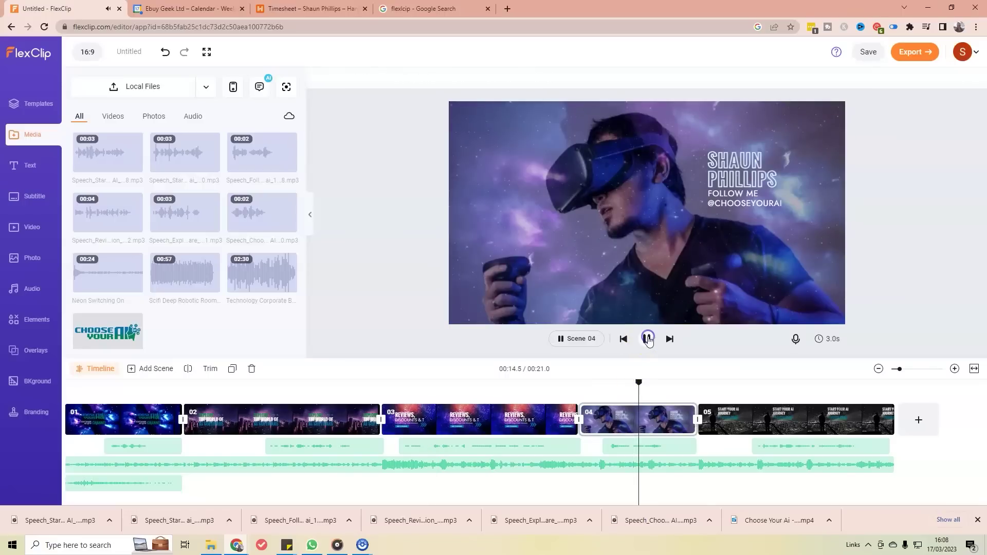
pyautogui.click(647, 338)
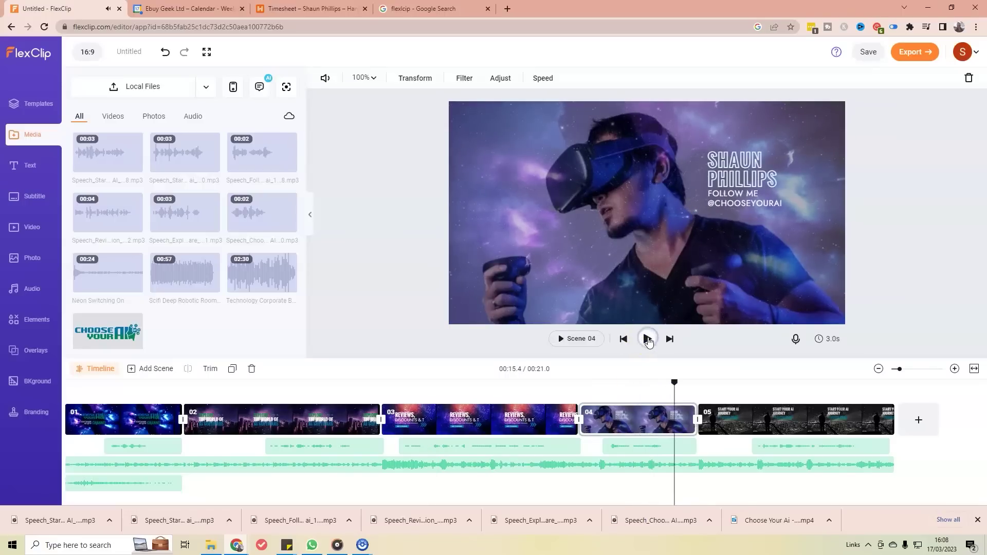
pyautogui.click(619, 421)
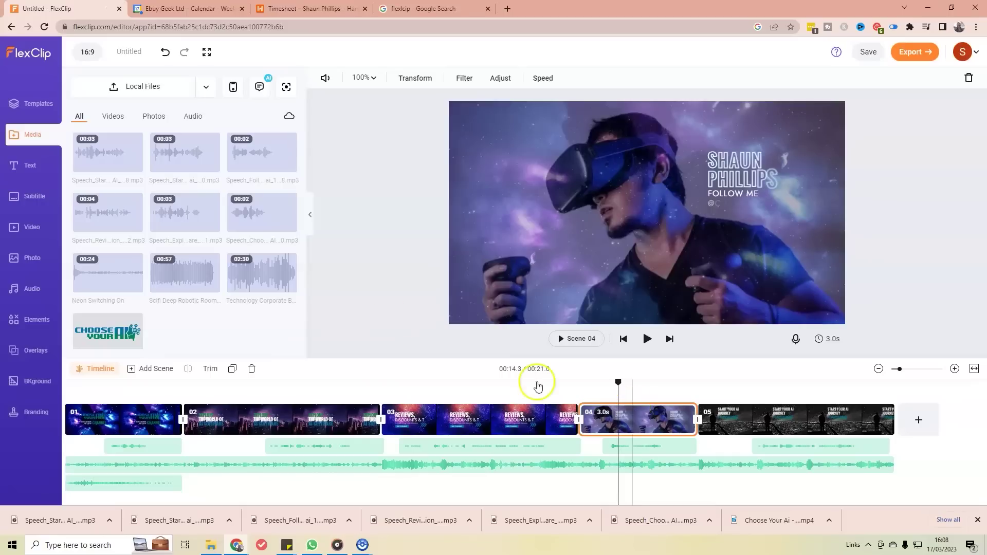
# Step: Replace the Text to Speech line with a follow-me sentence and save it to media
pyautogui.click(257, 87)
pyautogui.click(172, 193)
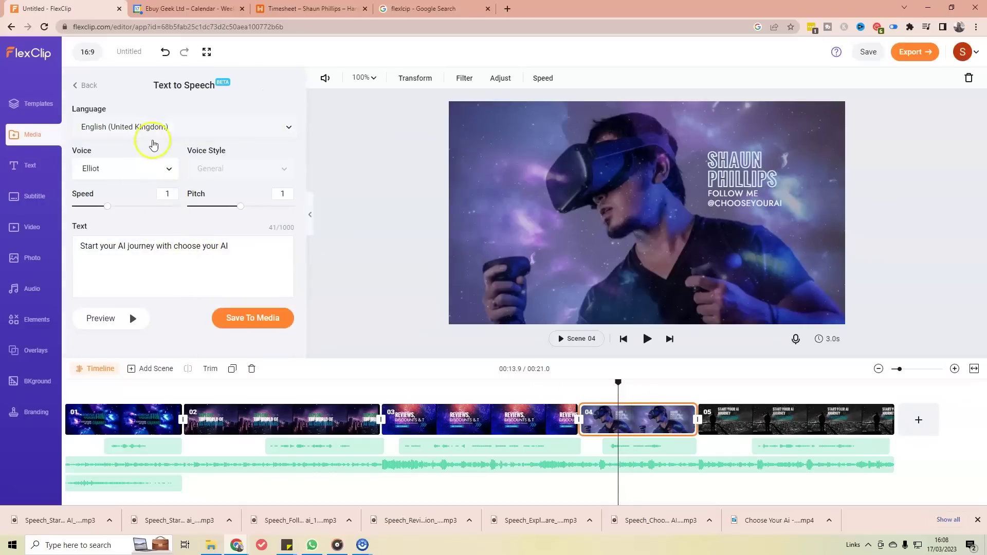
pyautogui.moveTo(241, 251); pyautogui.dragTo(60, 211)
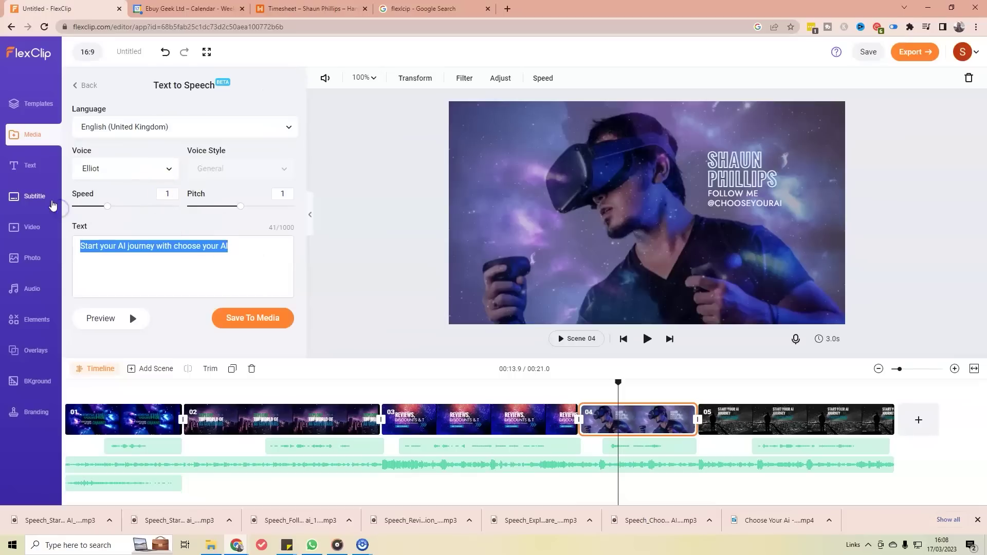
pyautogui.write('Fo')
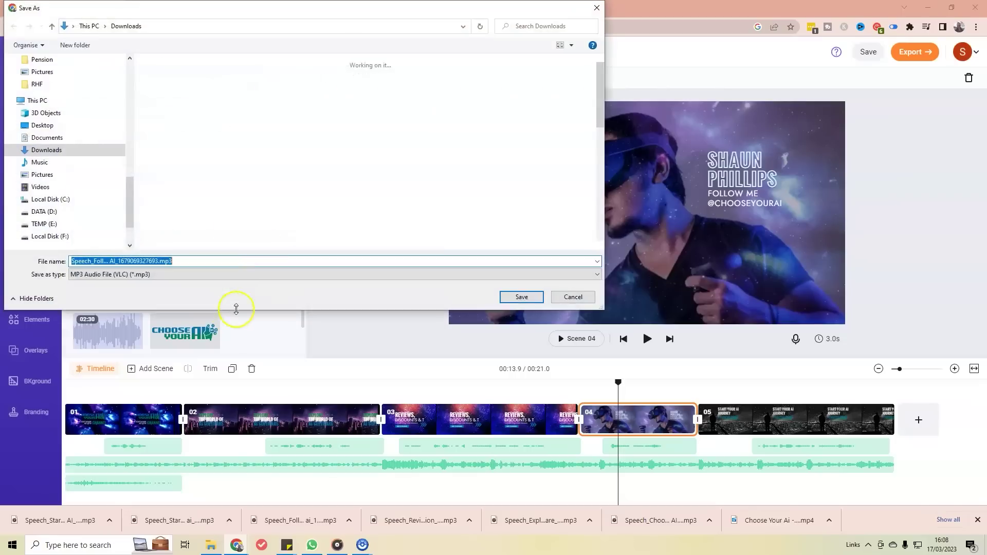
pyautogui.click(522, 297)
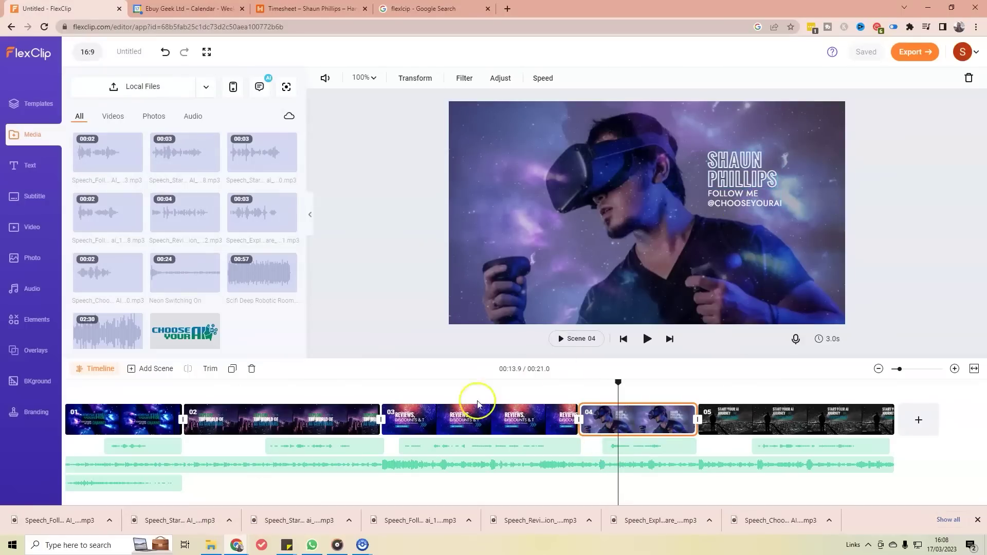
# Step: Delete scene 04's old voiceover and drop the new Speech_Foll clip beneath scene 04
pyautogui.click(624, 451)
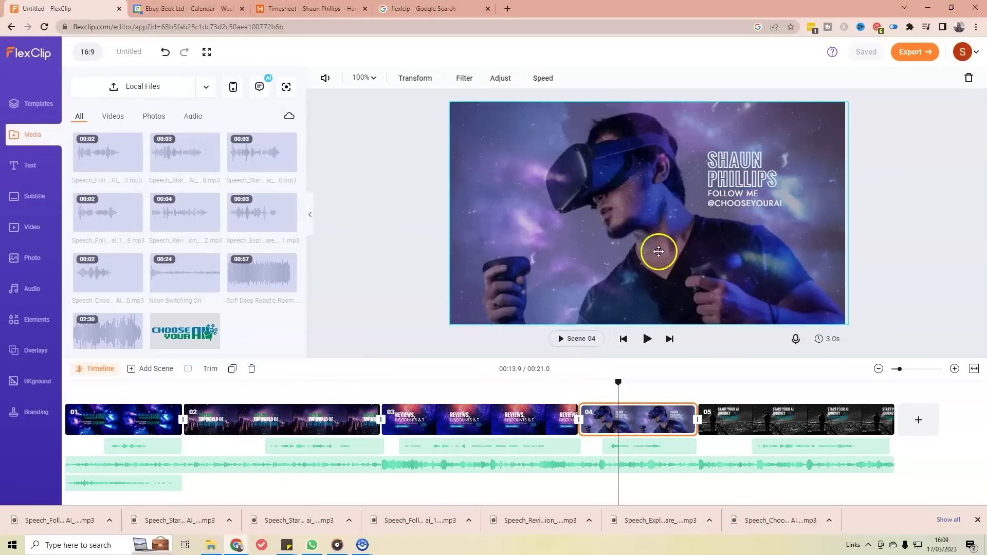
pyautogui.click(652, 442)
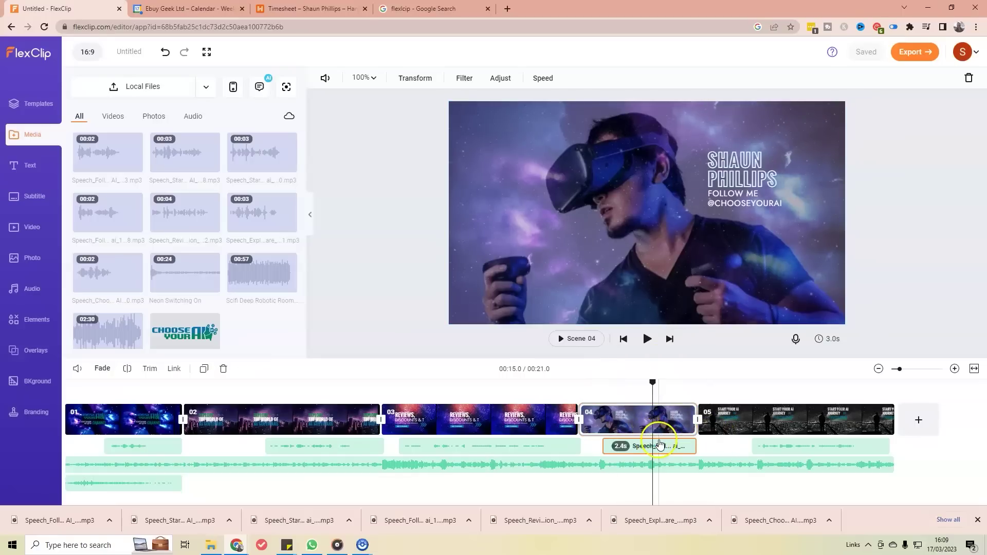
pyautogui.press('Delete')
pyautogui.moveTo(105, 163); pyautogui.dragTo(591, 444)
pyautogui.click(608, 385)
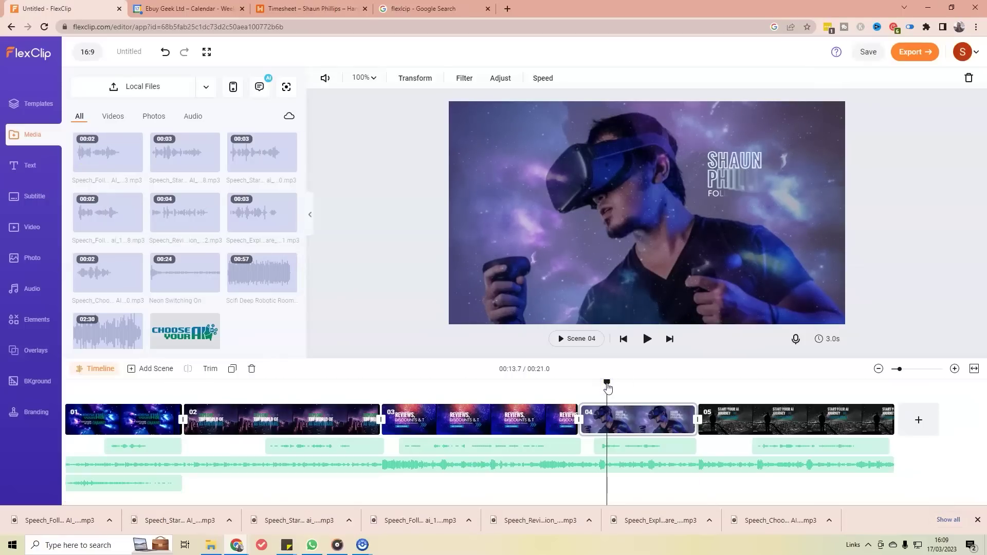
# Step: Play the preview from scene 04, then open the Export panel with 1080p video quality
pyautogui.press('space')
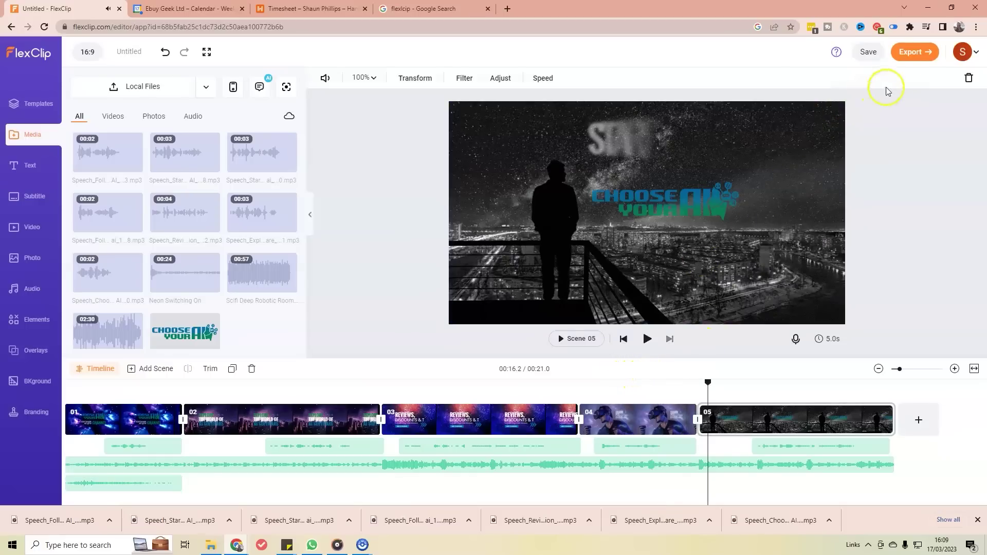
pyautogui.click(913, 51)
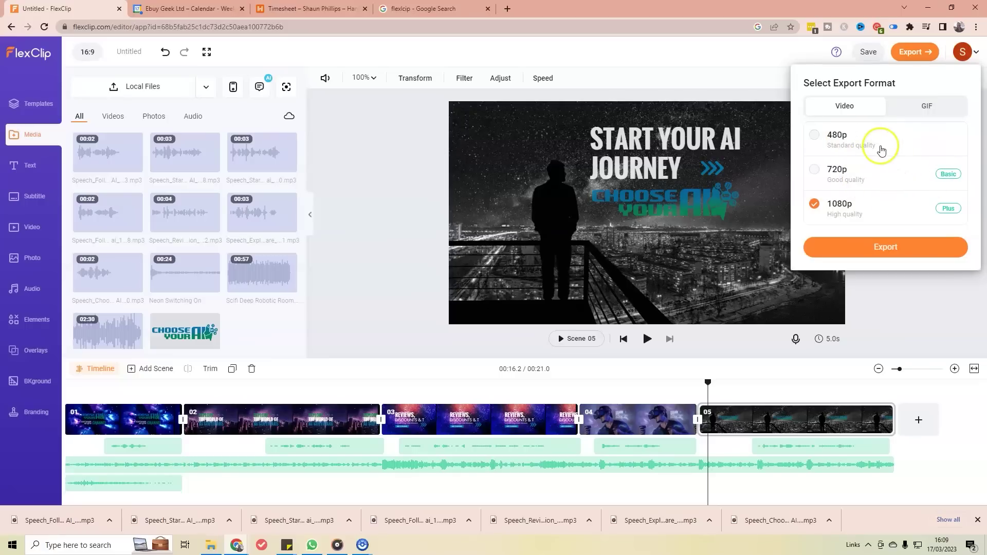
# Step: Export the intro at 1080p and open the finished 'Chooseyourai - Made with FlexClip' video
pyautogui.click(922, 246)
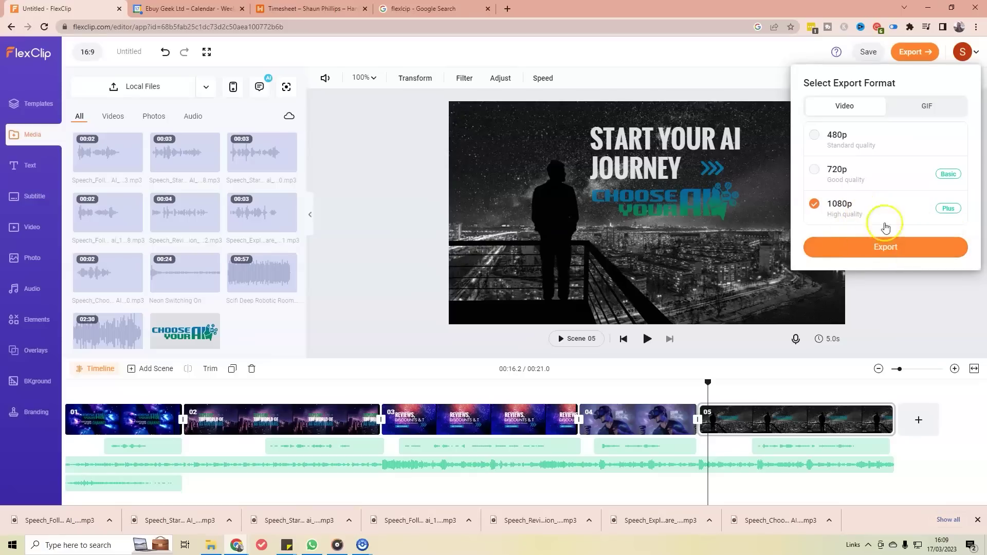
pyautogui.click(893, 244)
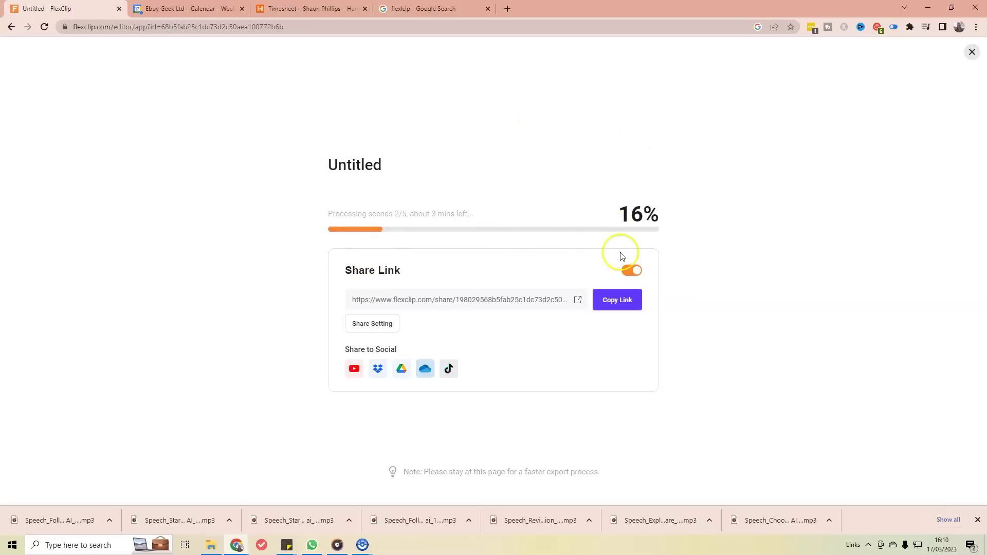
pyautogui.click(476, 145)
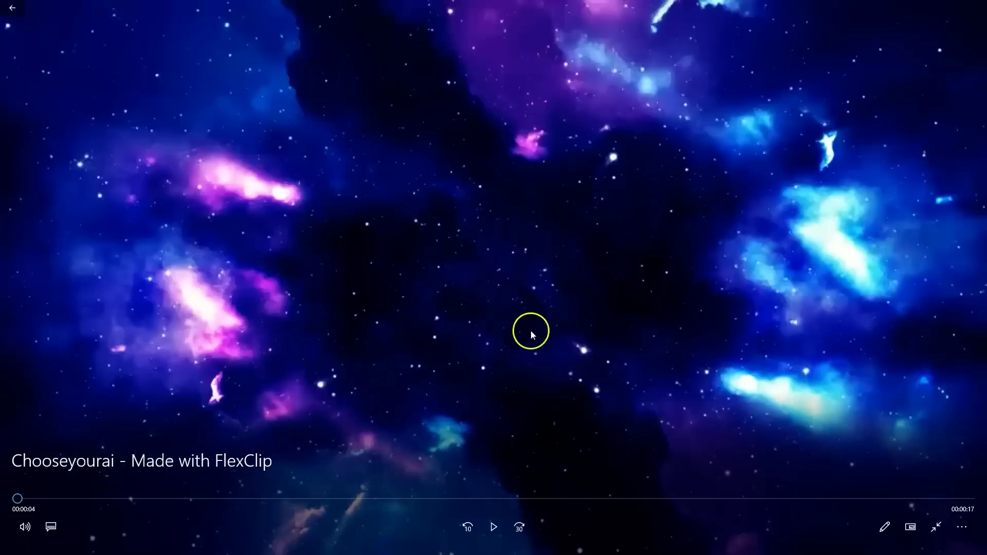
# Step: Play the 21-second 'Chooseyourai - Made with FlexClip' MP4 from its beginning
pyautogui.click(492, 530)
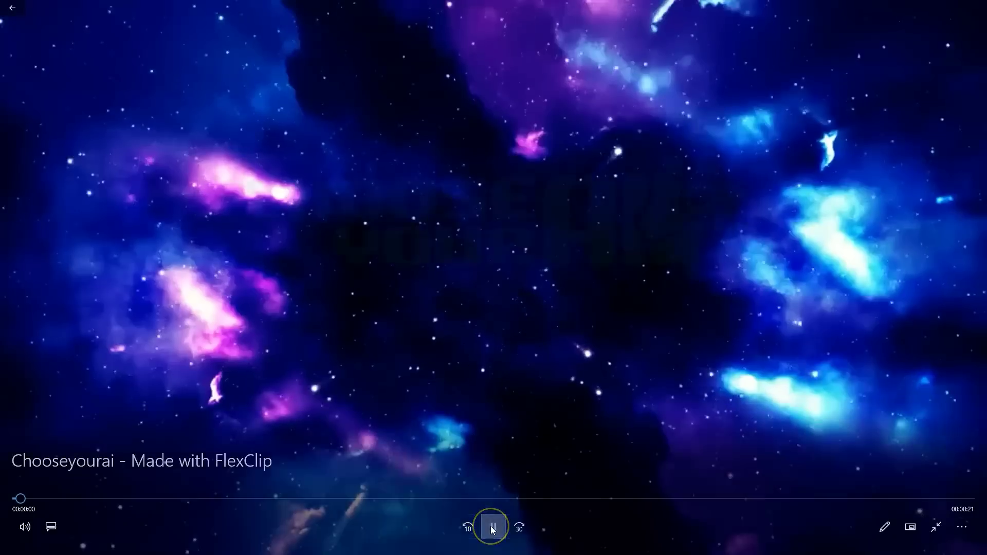